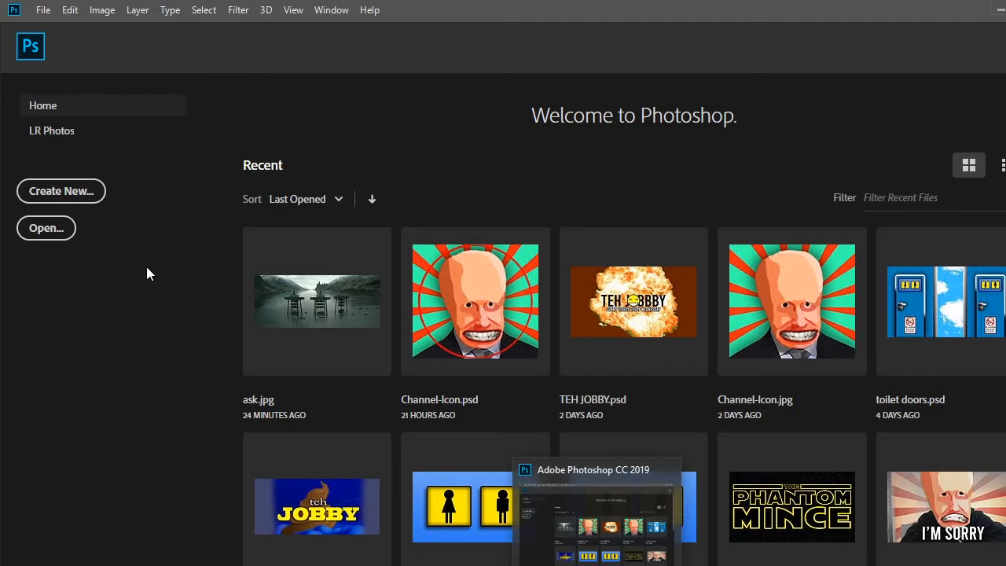
- Create a new 1280 x 720 px document at 72 pixels/inch with a white background, and activate the Move tool
click(93, 202)
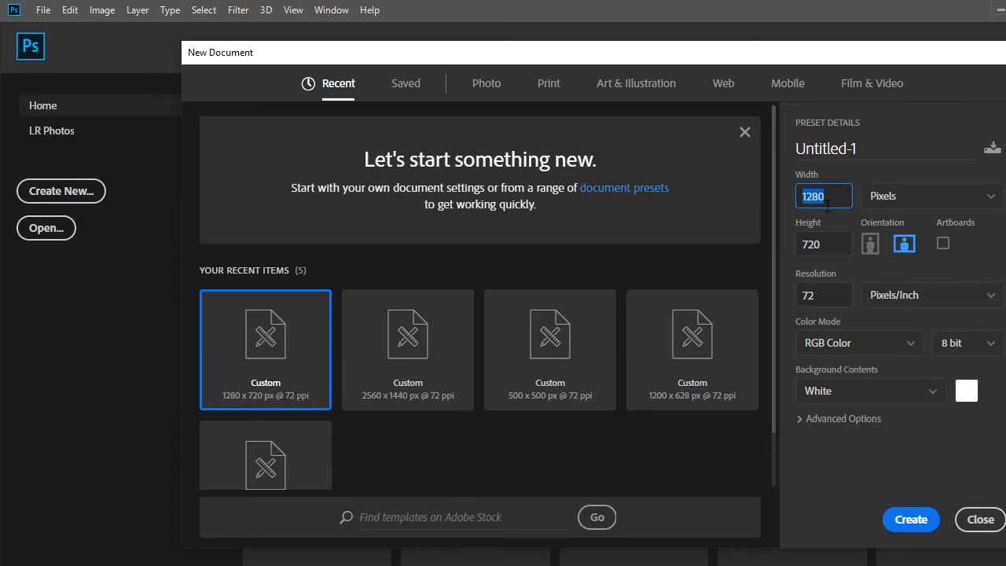
click(821, 243)
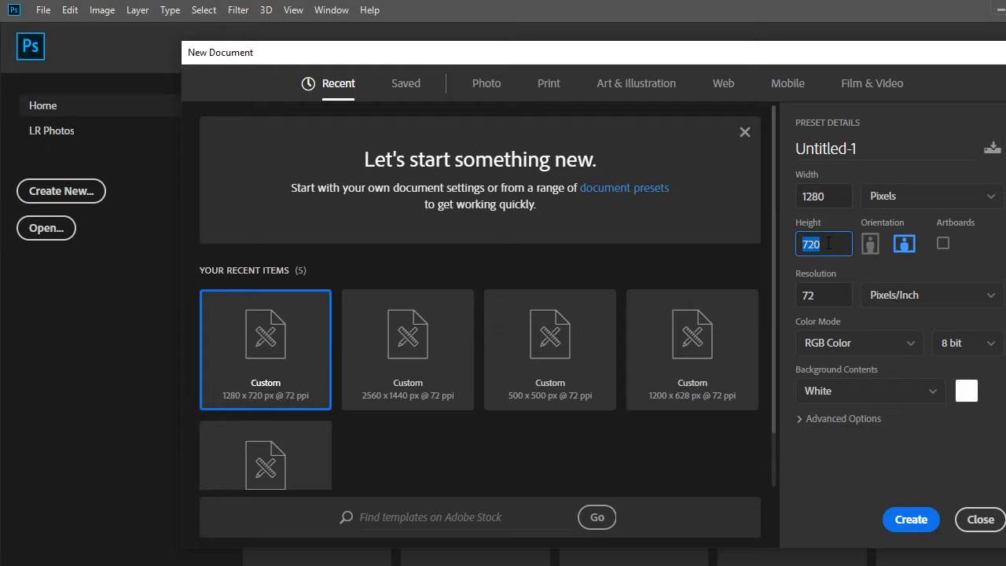
click(828, 196)
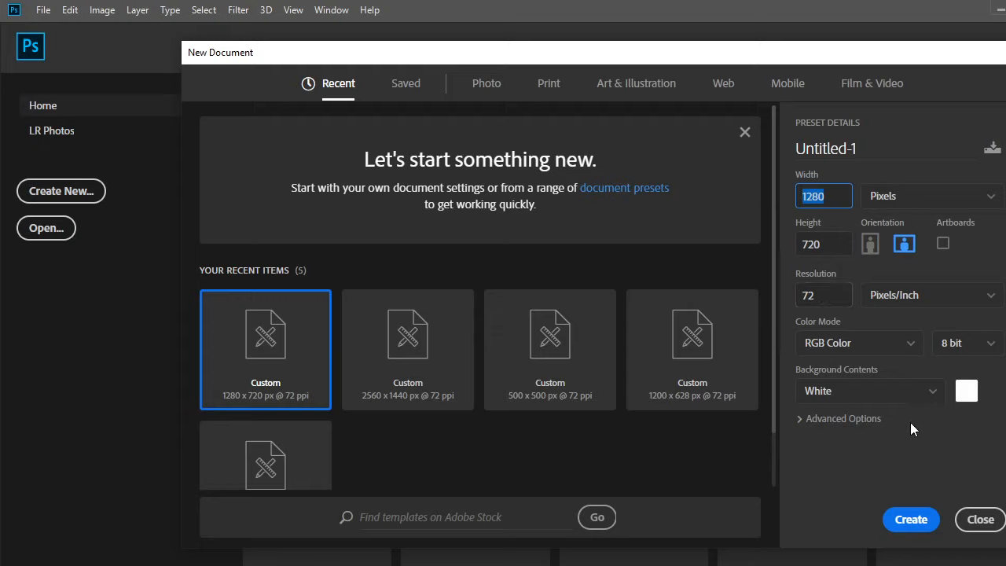
click(910, 520)
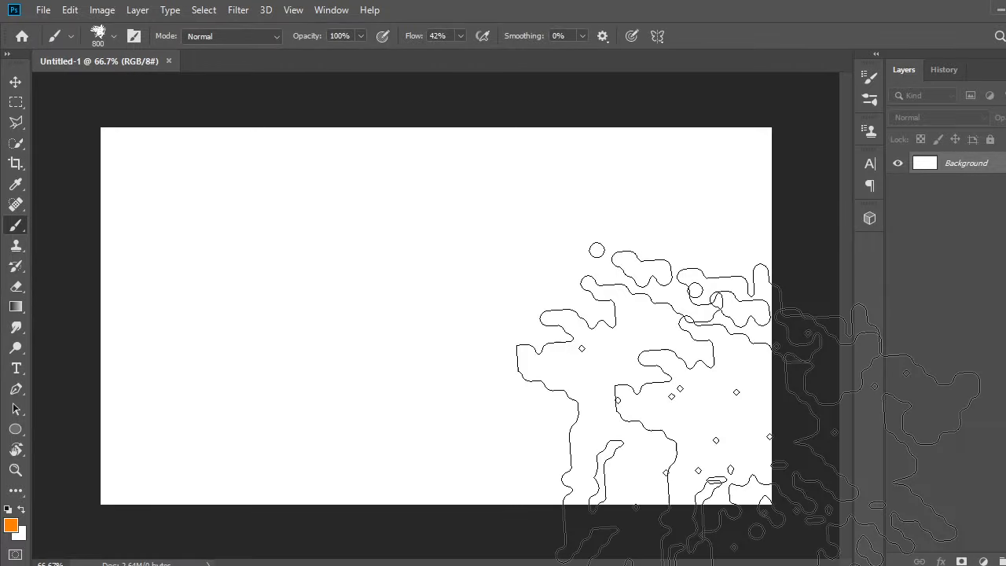
click(15, 81)
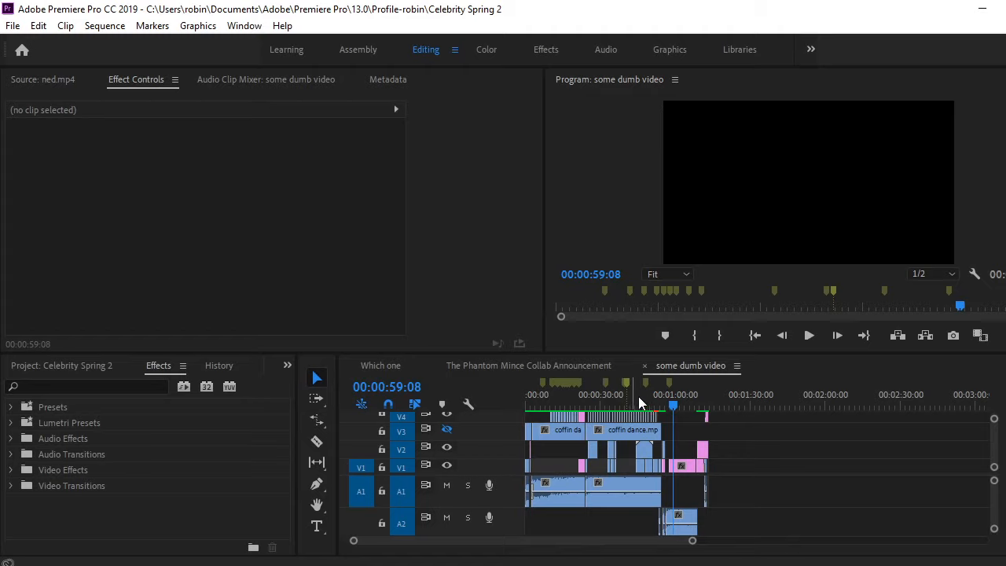
- Switch to Premiere Pro and preview the "some dumb video" sequence at 00:00:42:04
click(639, 397)
click(638, 397)
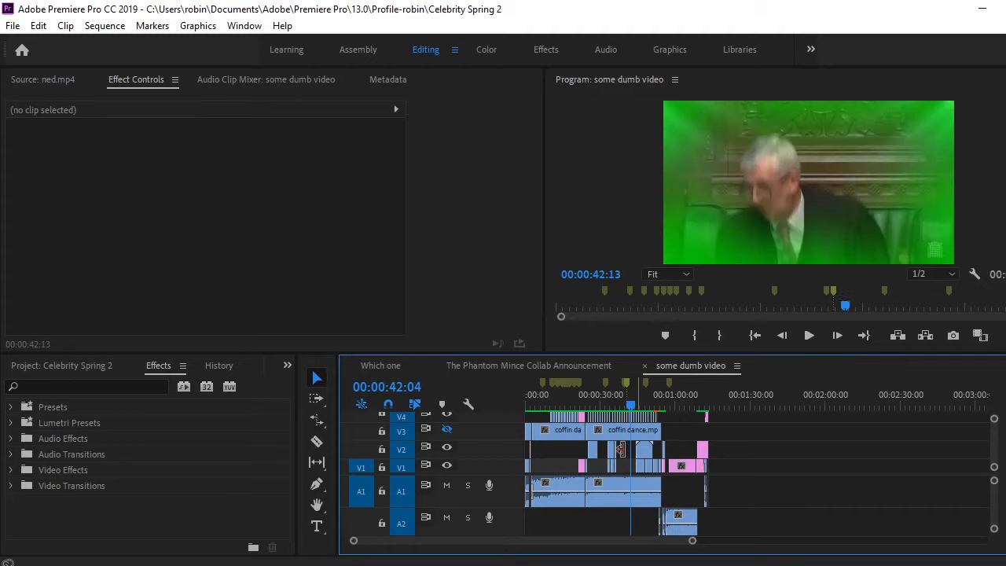
mouse_move(636, 565)
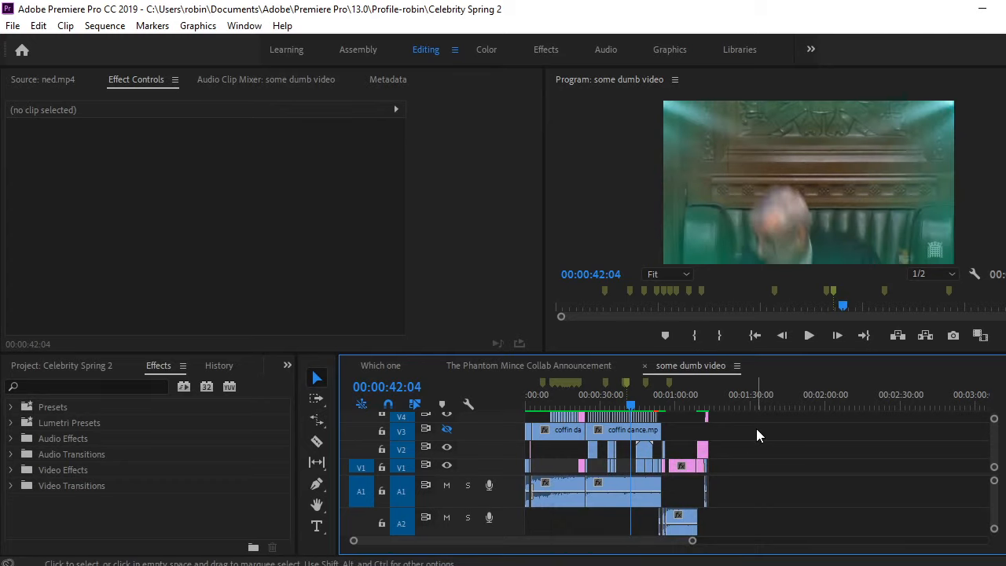
- Export the wide chamber shot at 00:12:44:18 of the source clip ned.mp4 as a JPEG still named for the background
click(62, 85)
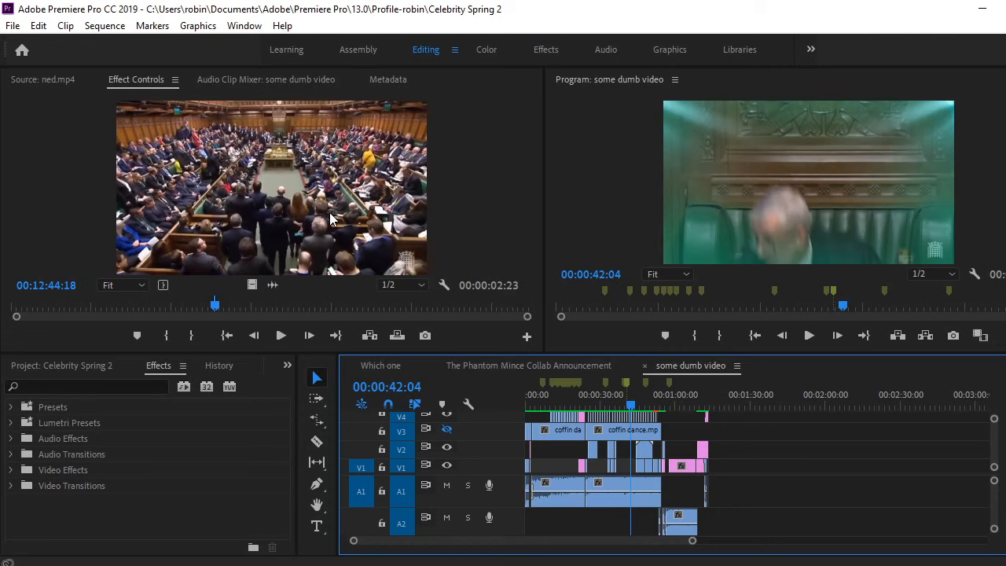
click(277, 306)
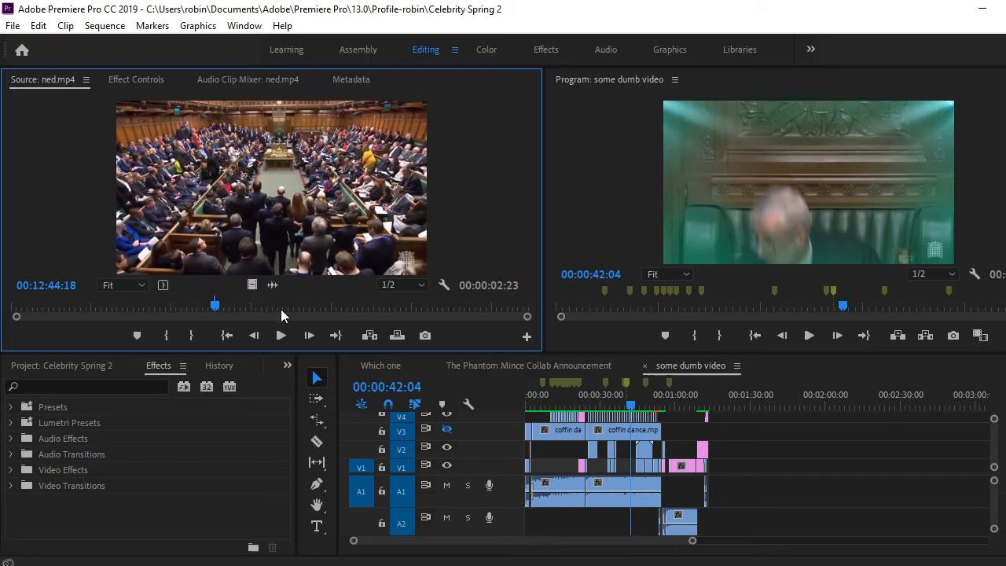
click(424, 336)
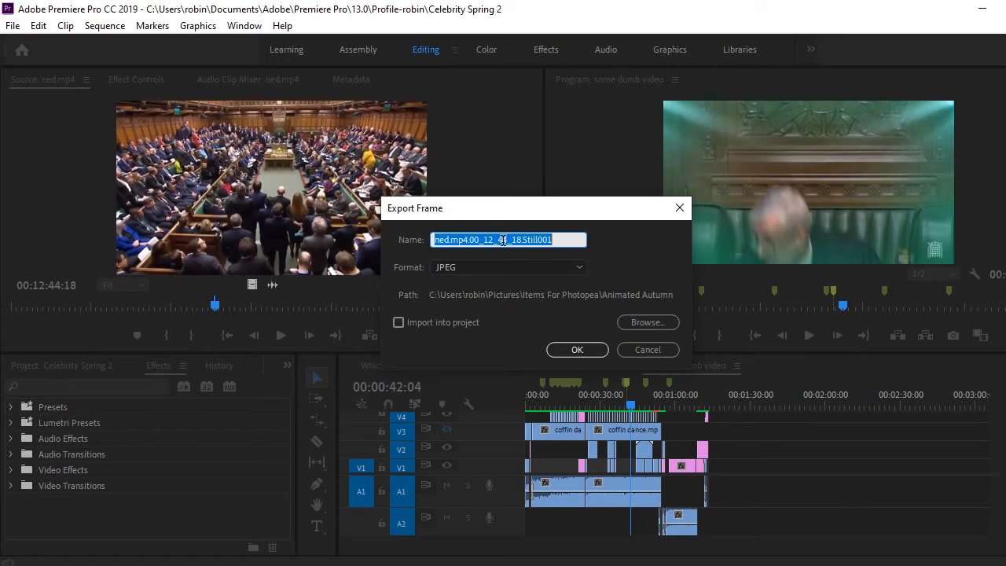
text(back)
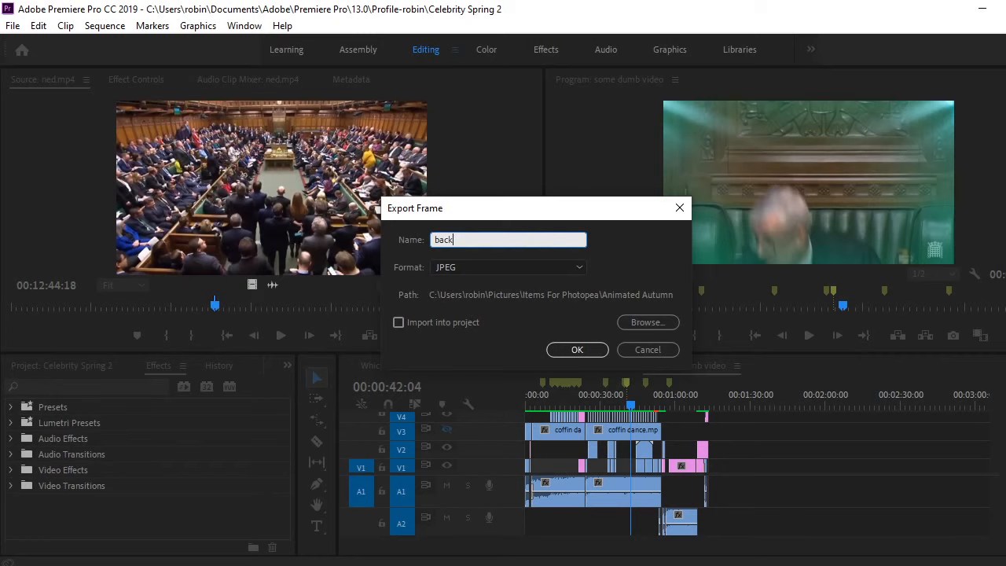
text(grou)
key(Return)
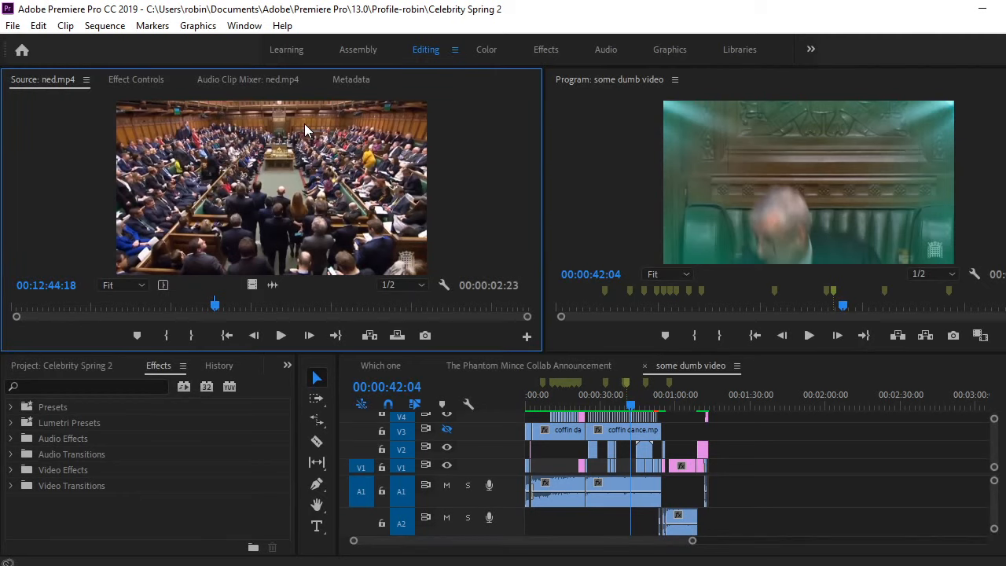
- Scrub through the source clip ned.mp4 to about 00:22:12:14, looking for a usable shot of a speaker
click(277, 305)
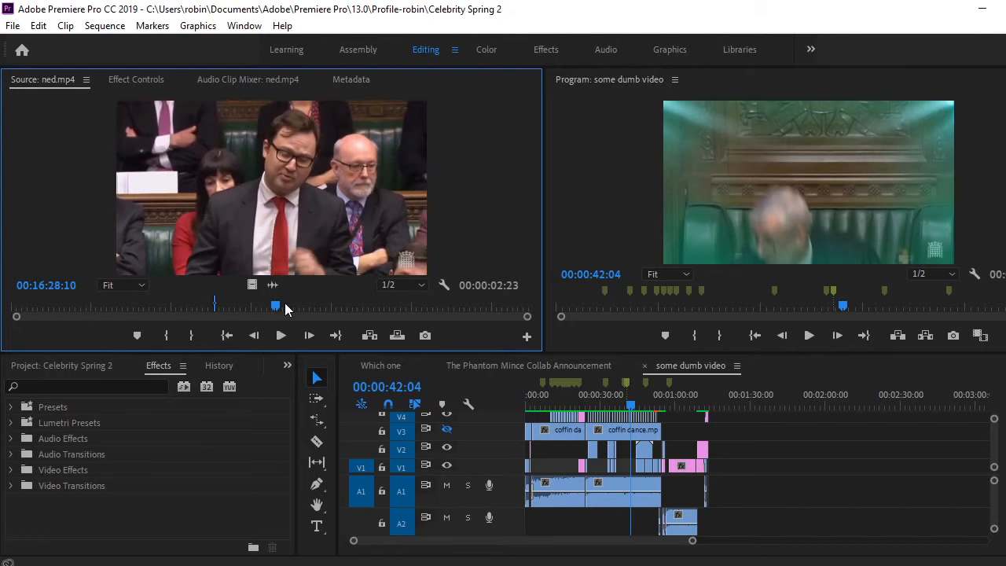
click(341, 307)
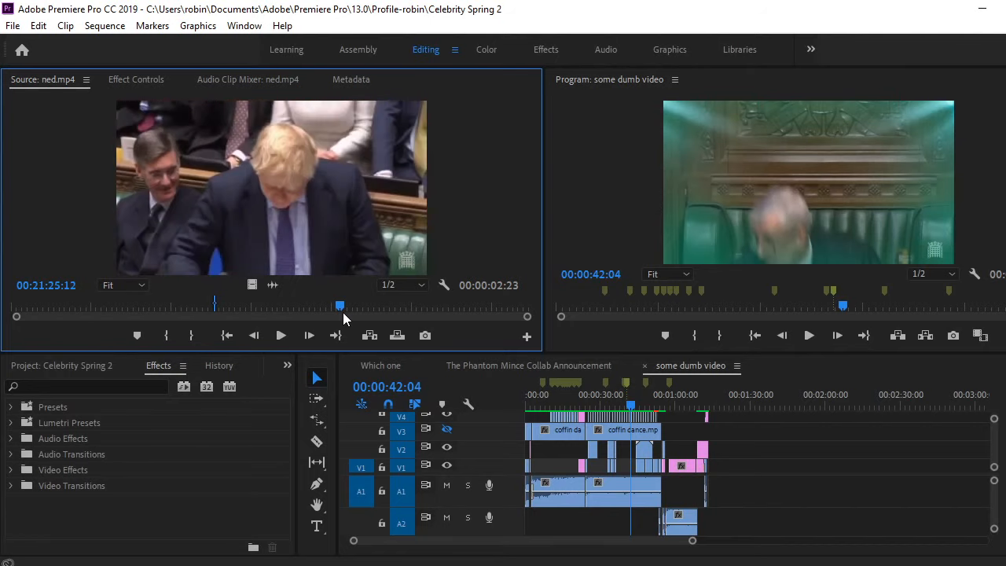
click(331, 311)
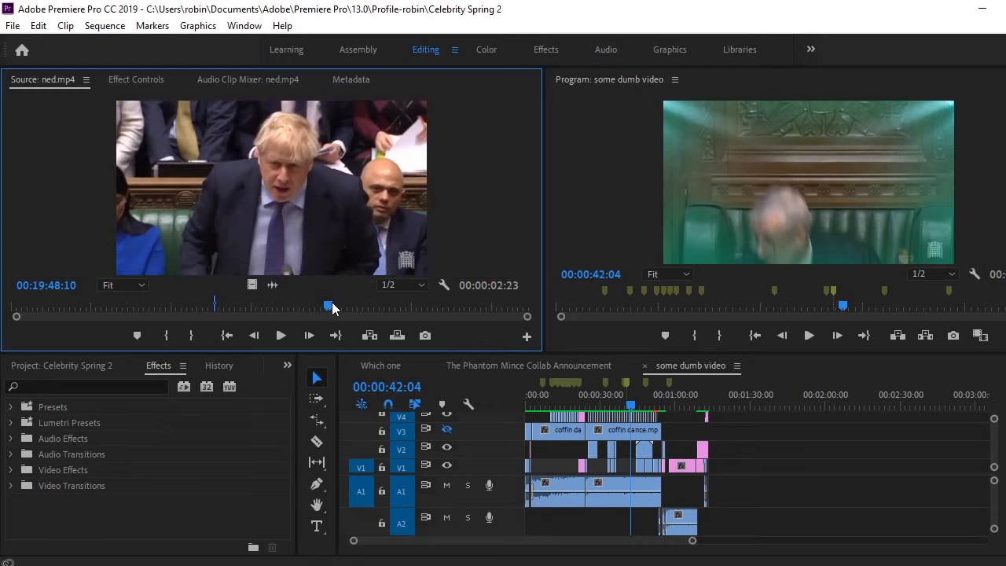
click(396, 311)
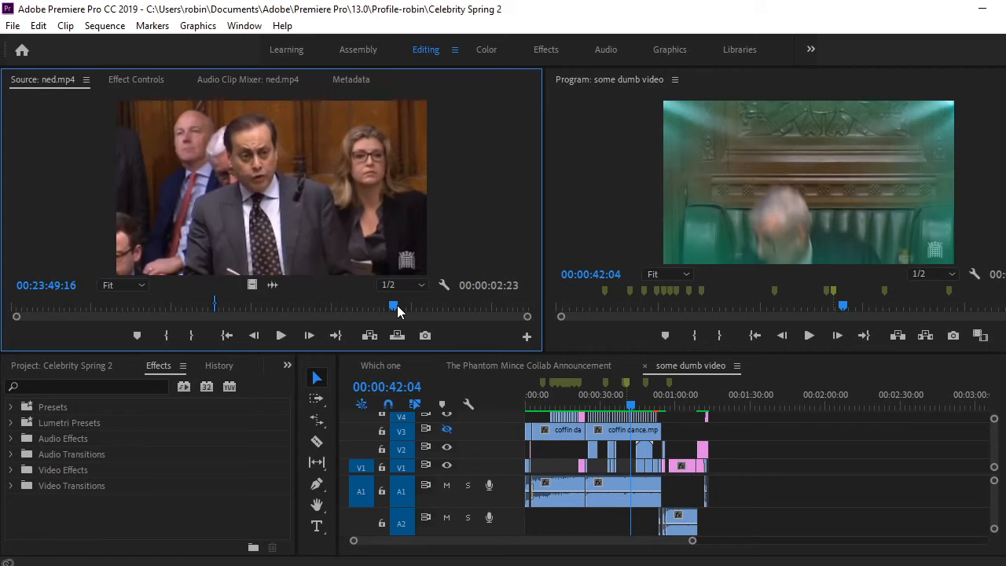
drag(397, 311, 392, 311)
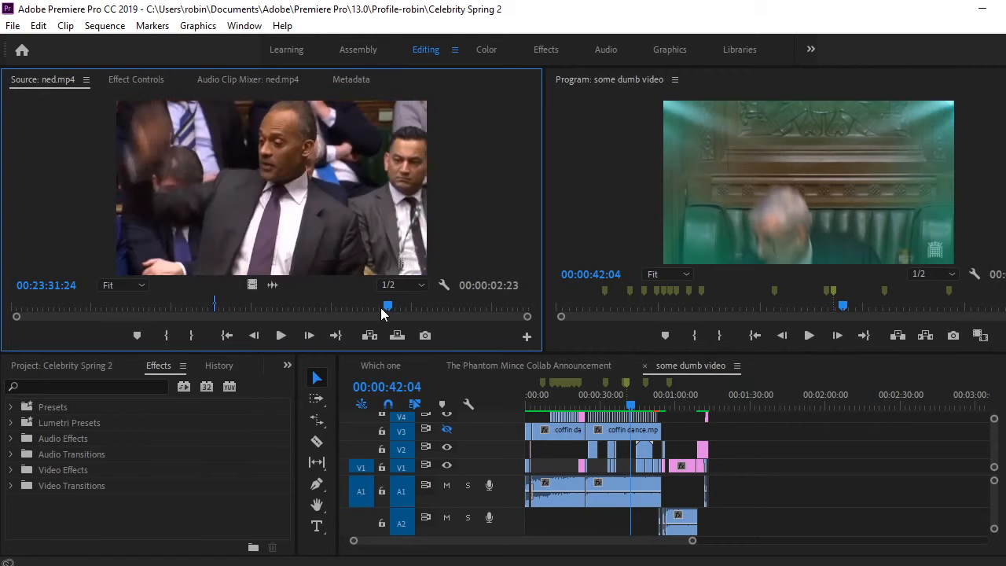
drag(381, 308, 370, 313)
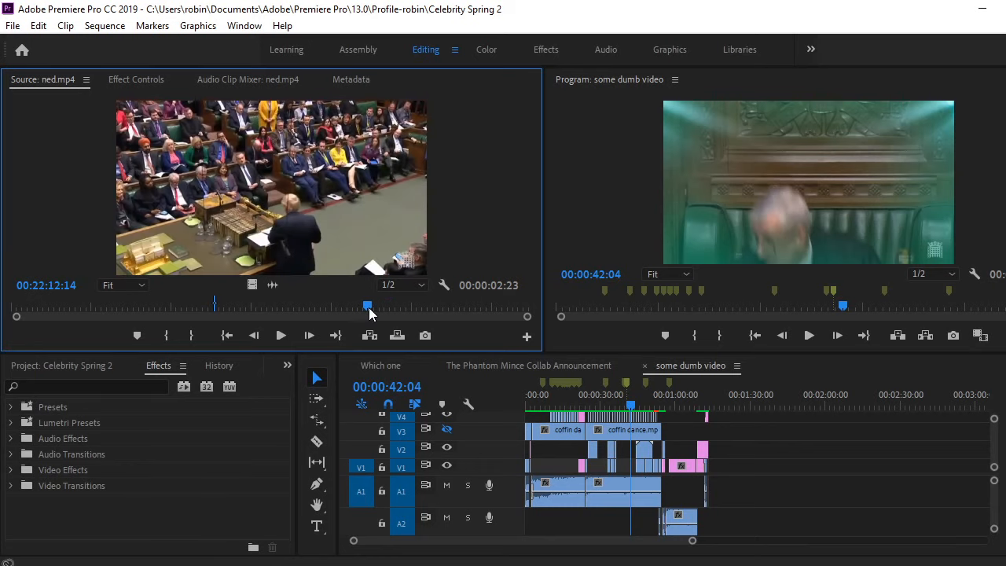
- Step the source clip back frame by frame from the wide shot to the blond speaker facing forward, near 00:22:03:16
key(Left)
key(Left)
key(Left)
key(Left)
key(Left)
key(Left)
key(Left)
key(Left)
key(Left)
key(Left)
key(Left)
key(Left)
key(Left)
key(Left)
key(Left)
key(Left)
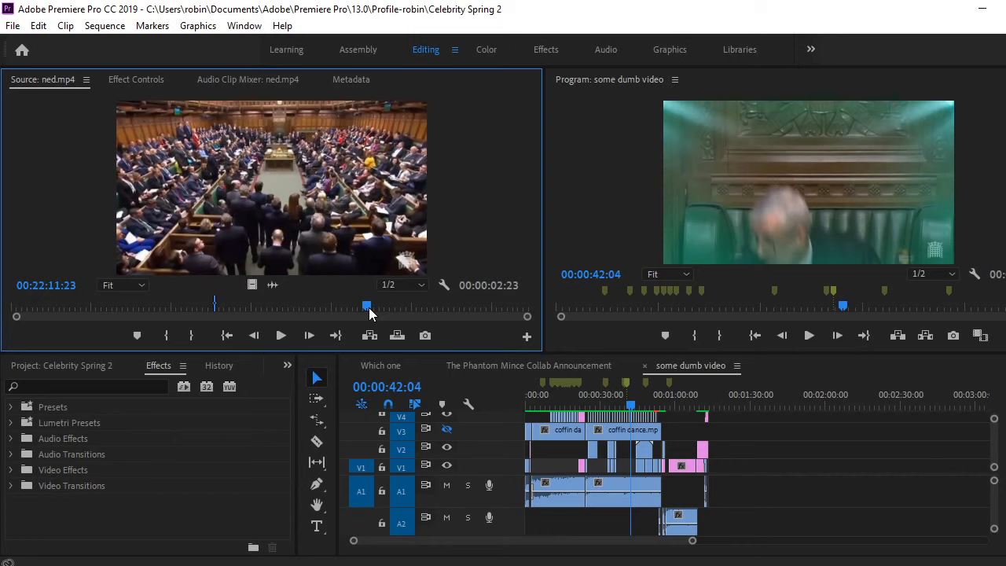
key(Left)
key(Left)
key(Left)
key(Left)
key(Left)
key(Left)
key(Left)
key(Left)
key(Left)
key(Left)
key(Left)
key(Left)
key(Left)
key(Left)
key(Left)
key(Left)
key(Left)
key(Left)
key(Left)
key(Left)
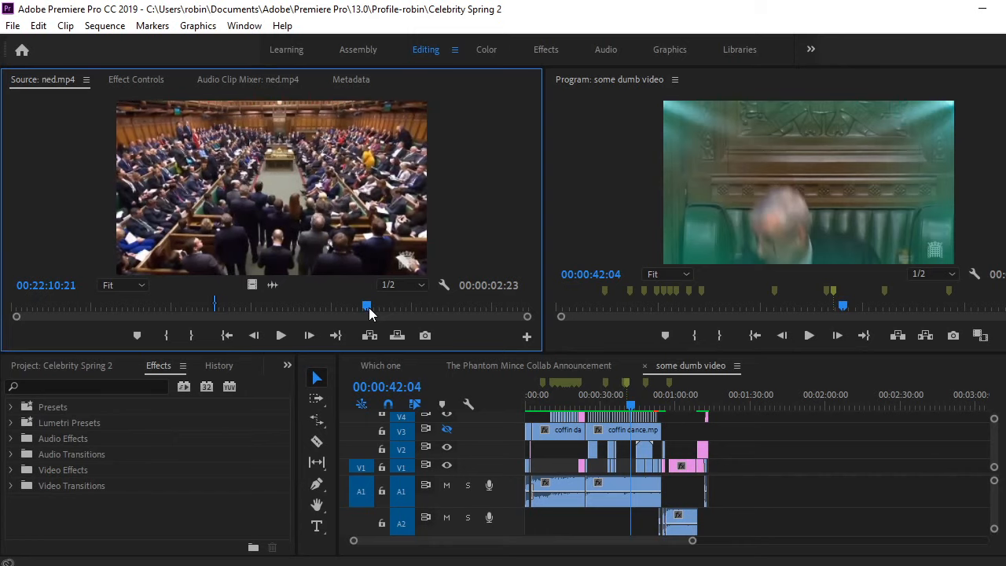
key(Left)
key(Left)
key(Left)
key(Left)
key(Left)
key(Left)
key(Left)
key(Left)
key(Left)
key(Left)
key(Left)
key(Left)
key(Left)
key(Left)
key(Left)
key(Left)
key(Left)
key(Left)
key(Left)
key(Left)
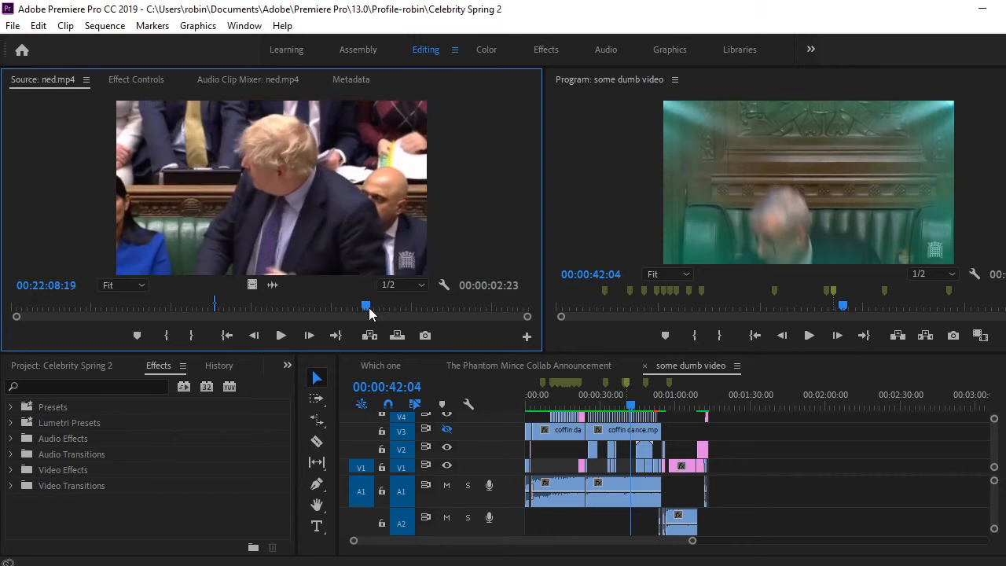
key(Left)
key(Left)
key(Left)
key(Left)
key(Left)
key(Left)
key(Left)
key(Left)
key(Left)
key(Left)
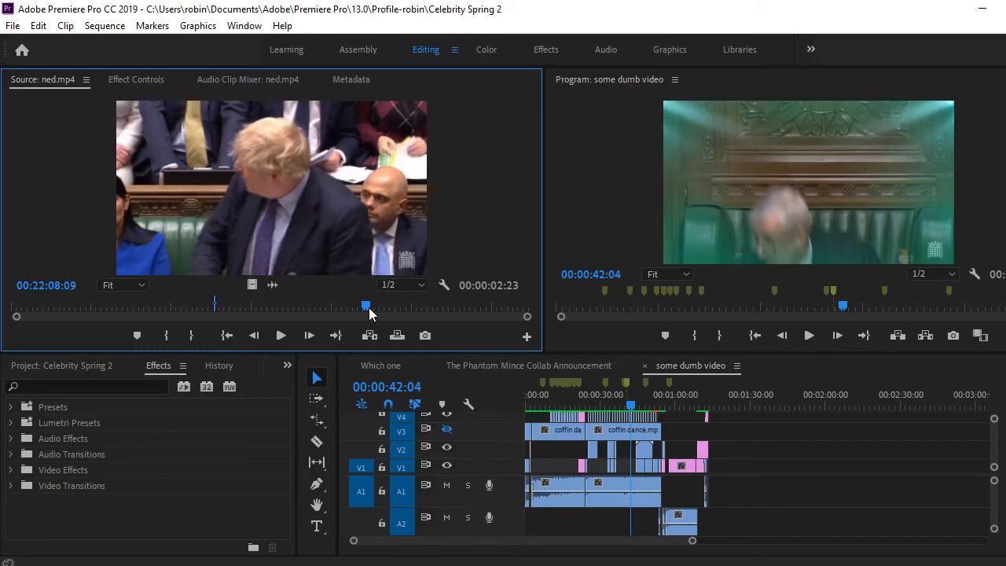
key(Left)
key(Left)
key(Left)
key(Left)
key(Left)
key(Left)
key(Left)
key(Left)
key(Left)
key(Left)
key(Left)
key(Left)
key(Left)
key(Left)
key(Left)
key(Left)
key(Left)
key(Left)
key(Left)
key(Left)
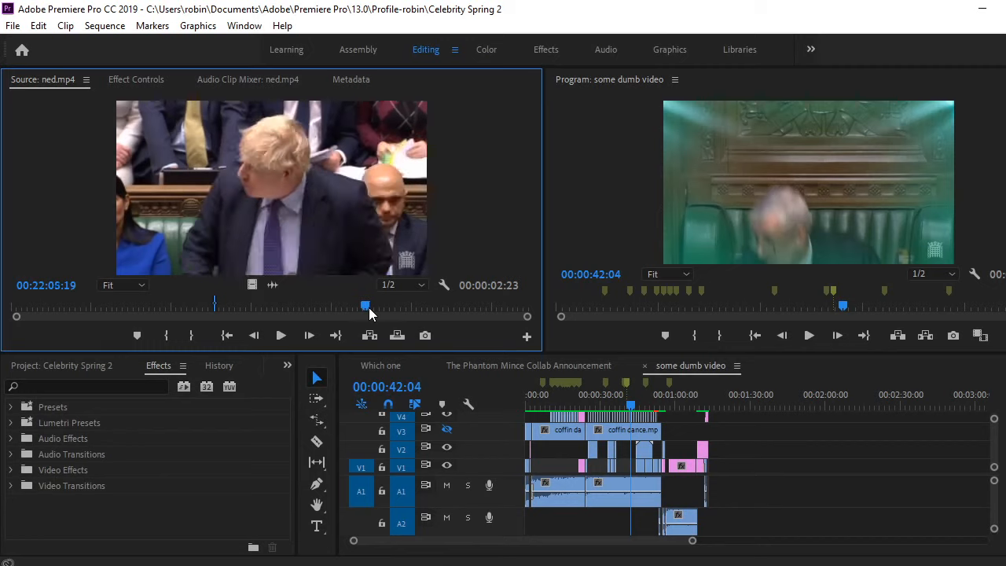
key(Left)
key(Left)
key(Left)
key(Left)
key(Left)
key(Left)
key(Left)
key(Left)
key(Left)
key(Left)
key(Left)
key(Left)
key(Left)
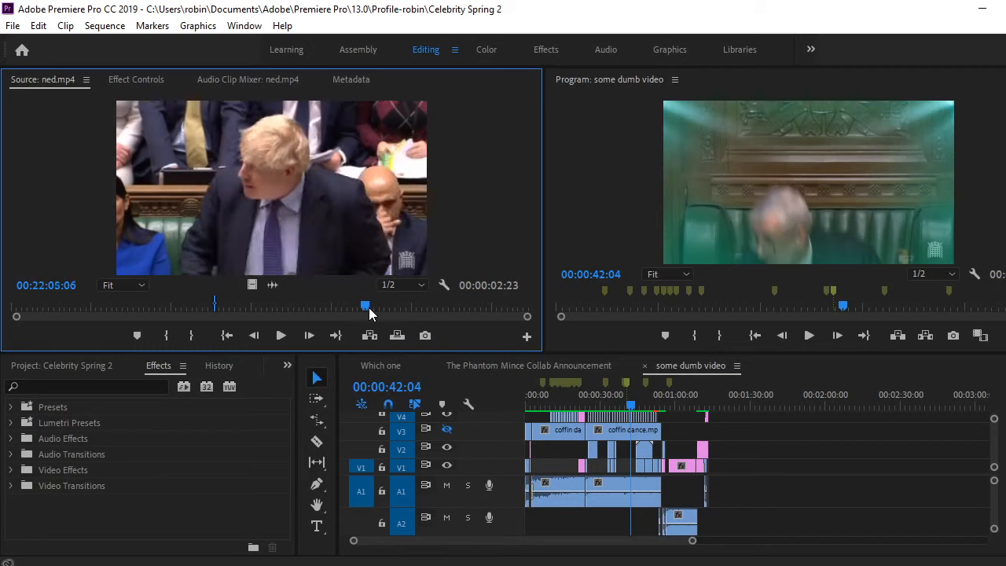
key(Left)
key(Left)
key(Left)
key(Left)
key(Left)
key(Left)
key(Left)
key(Left)
key(Left)
key(Left)
key(Left)
key(Left)
key(Left)
key(Left)
key(Left)
key(Left)
key(Left)
key(Left)
key(Left)
key(Left)
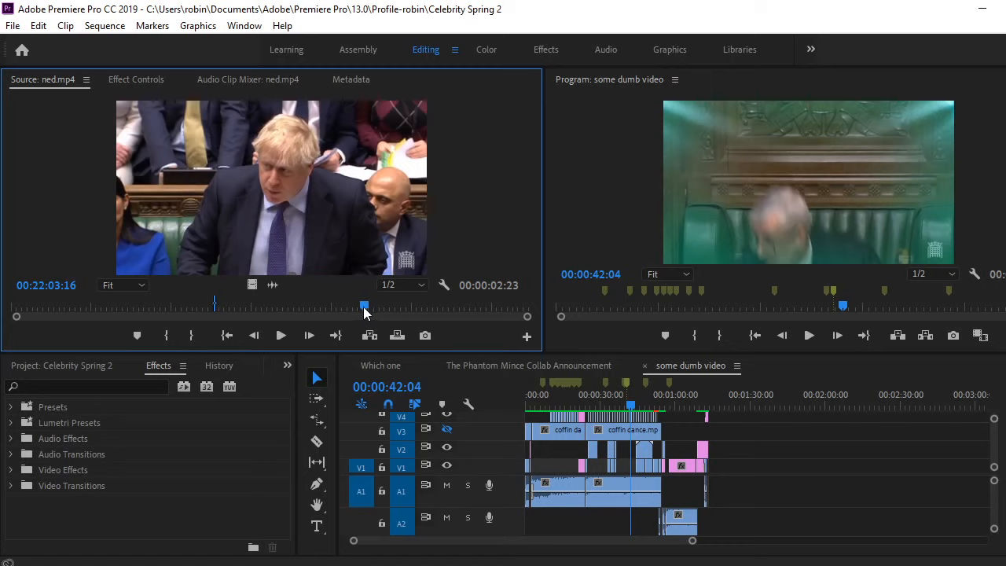
- Fine-tune the source playhead to the blond speaker's frame at 00:22:03:22
drag(364, 311, 364, 312)
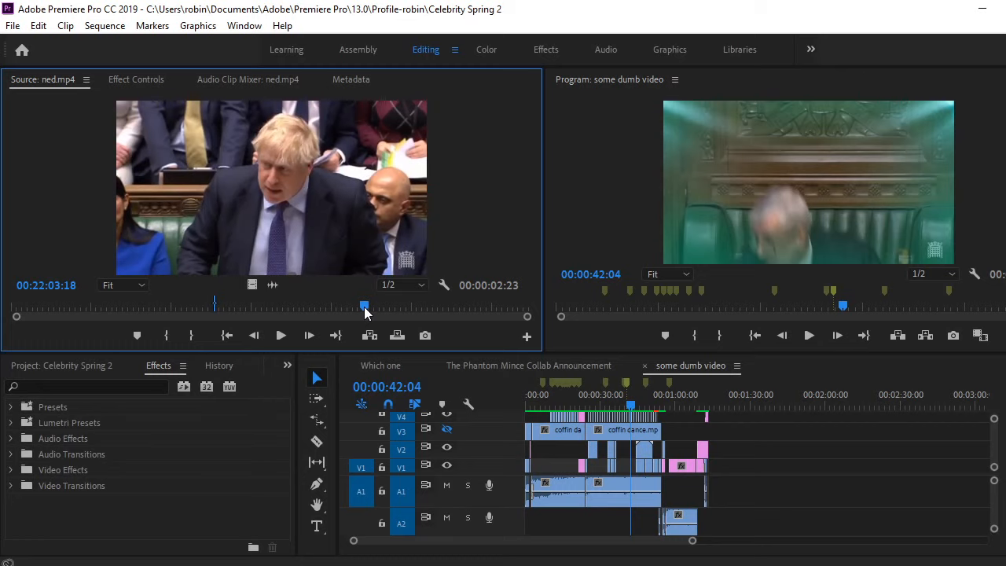
key(Right)
key(Right)
key(Right)
key(Right)
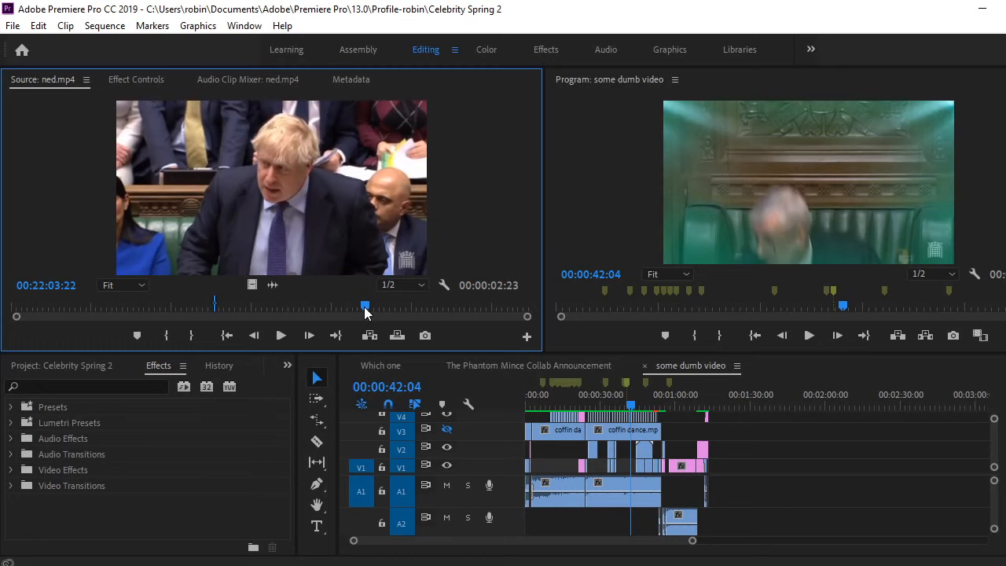
- Step the source clip ned.mp4 back frame by frame to the blond speaker facing forward at 00:22:02:11
key(Left)
key(Left)
key(Left)
key(Left)
key(Left)
key(Left)
key(Left)
key(Left)
key(Left)
key(Left)
key(Left)
key(Left)
key(Left)
key(Left)
key(Left)
key(Left)
key(Left)
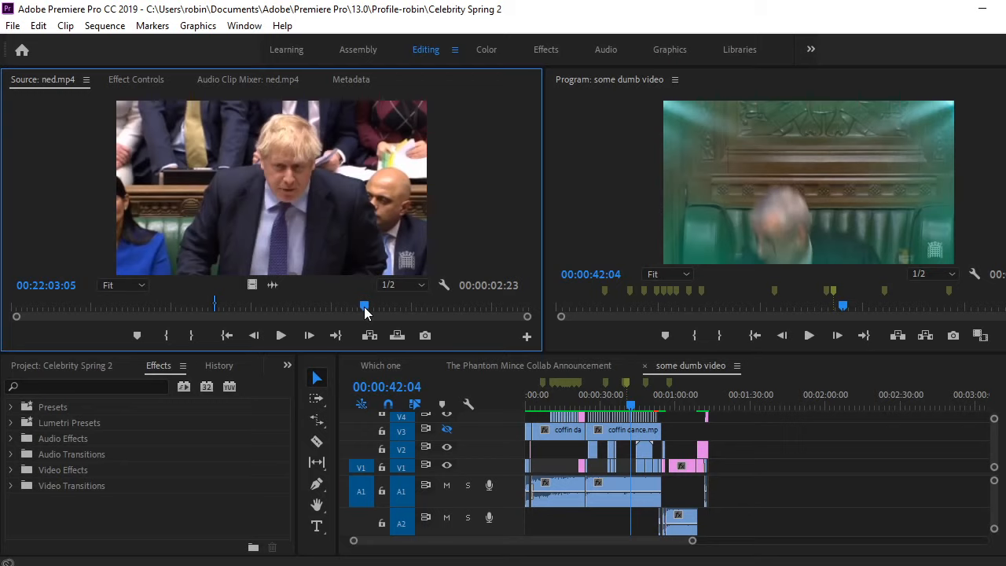
key(Left)
key(Left)
key(Left)
key(Left)
key(Left)
key(Left)
key(Left)
key(Left)
key(Left)
key(Left)
key(Left)
key(Left)
key(Left)
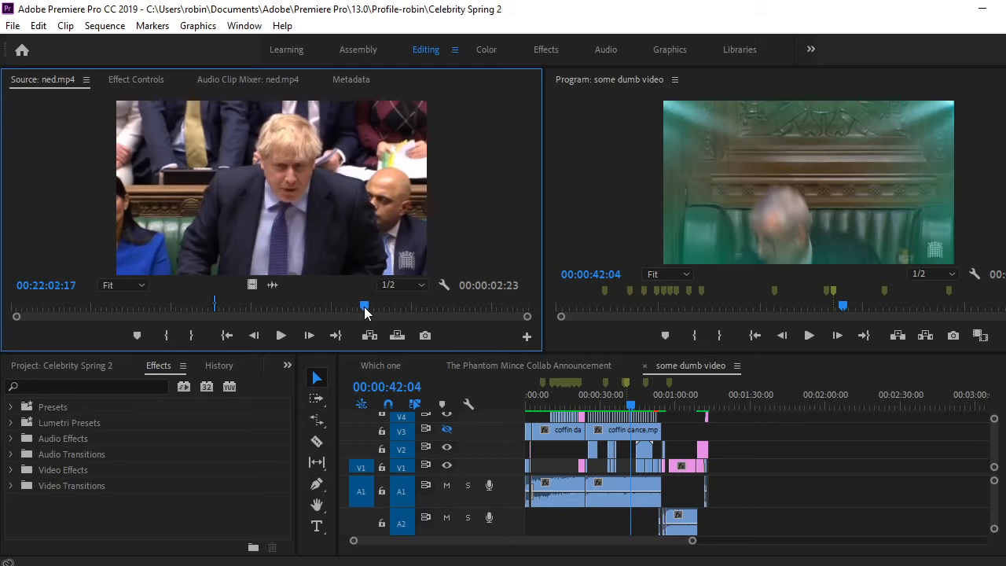
key(Left)
key(Left)
key(Left)
key(Left)
key(Left)
key(Left)
- Export the current source frame as a JPEG still named boris2
click(424, 335)
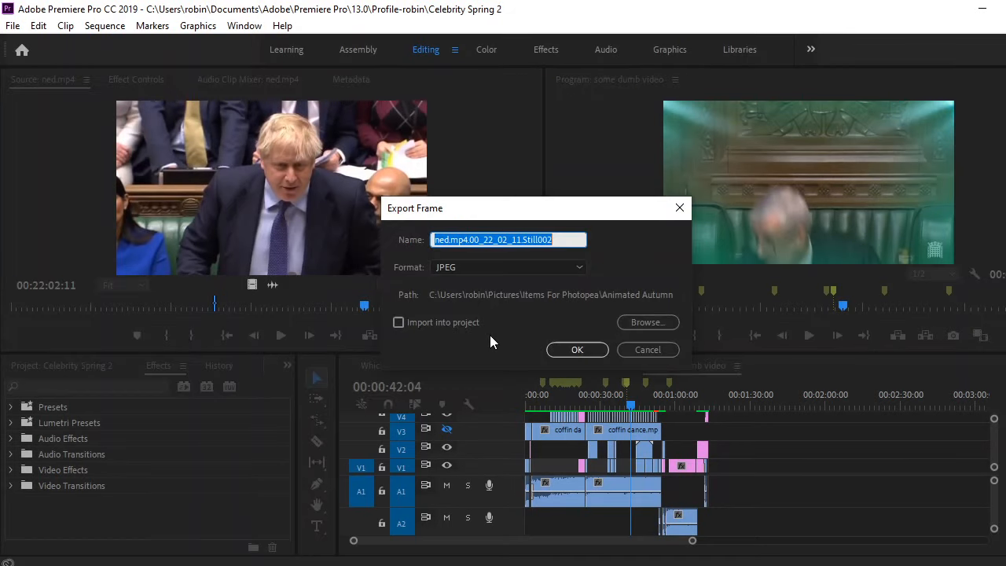
text(bo)
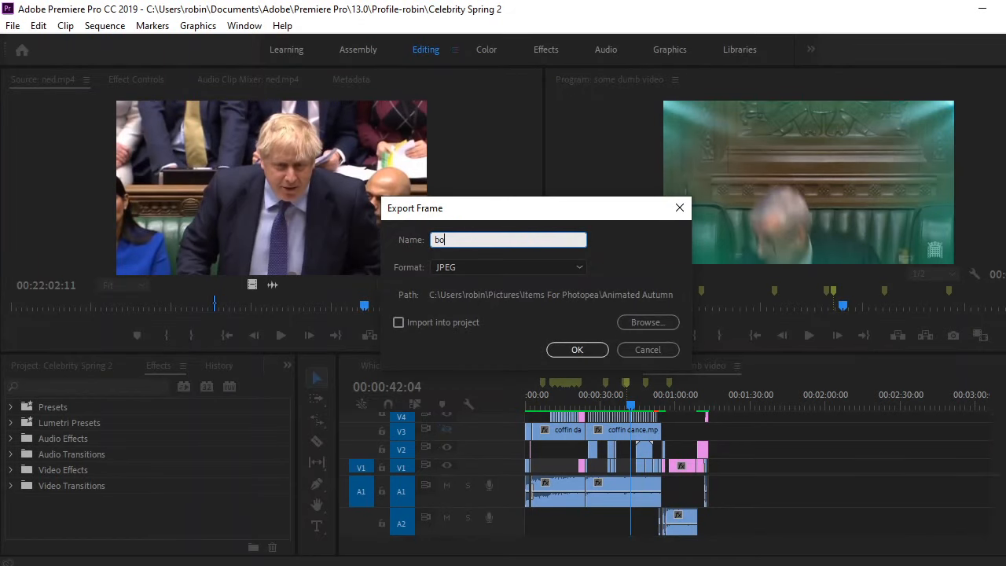
text(ris2)
key(Return)
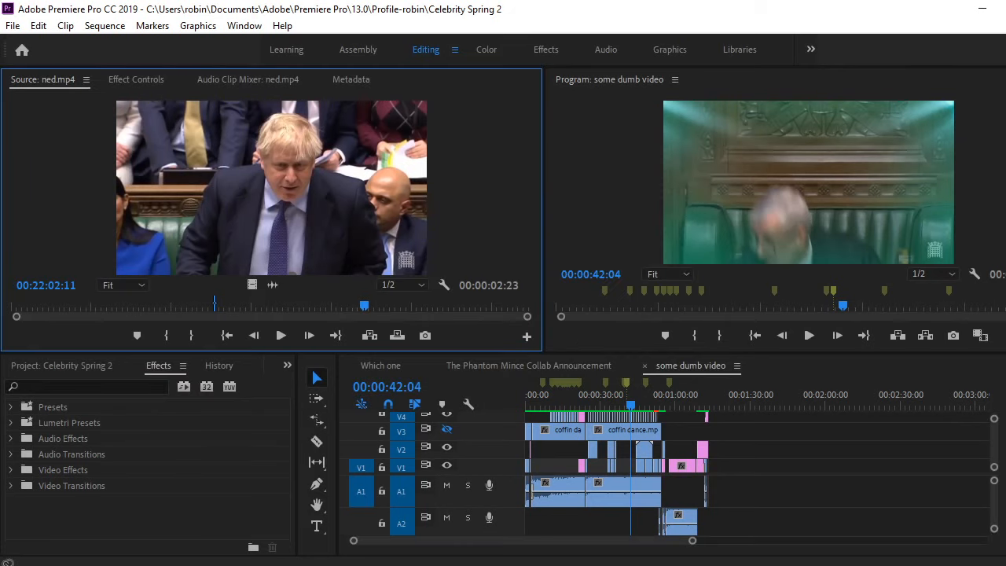
- Switch to Photoshop and open boris2.jpg from the Animated Autumn folder
mouse_move(598, 565)
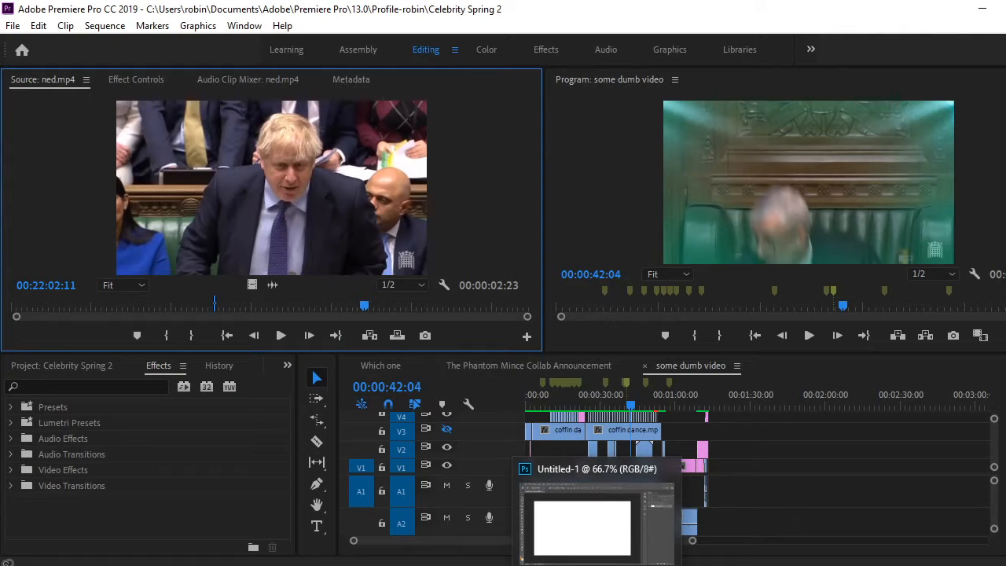
click(597, 519)
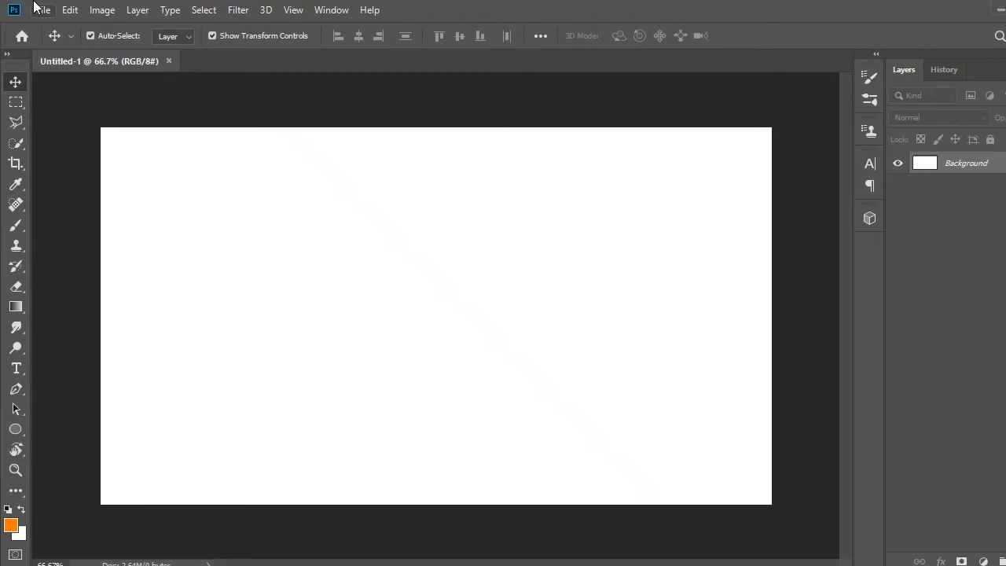
click(38, 9)
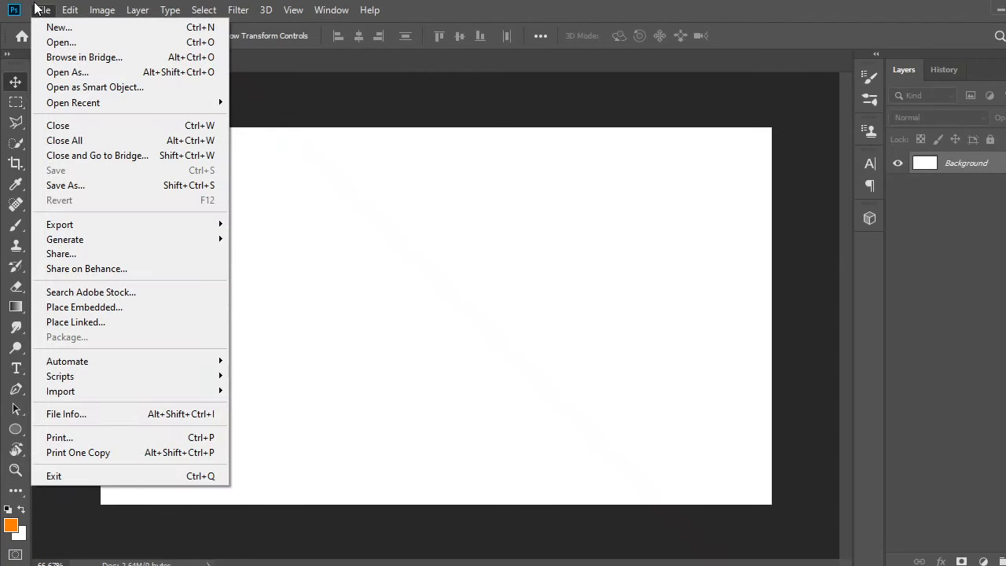
click(84, 43)
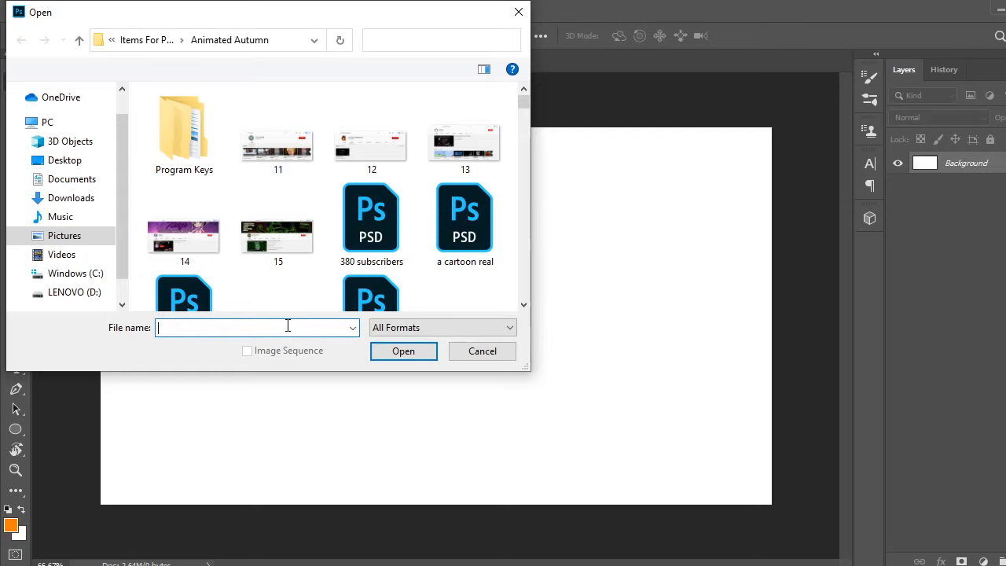
text(bor)
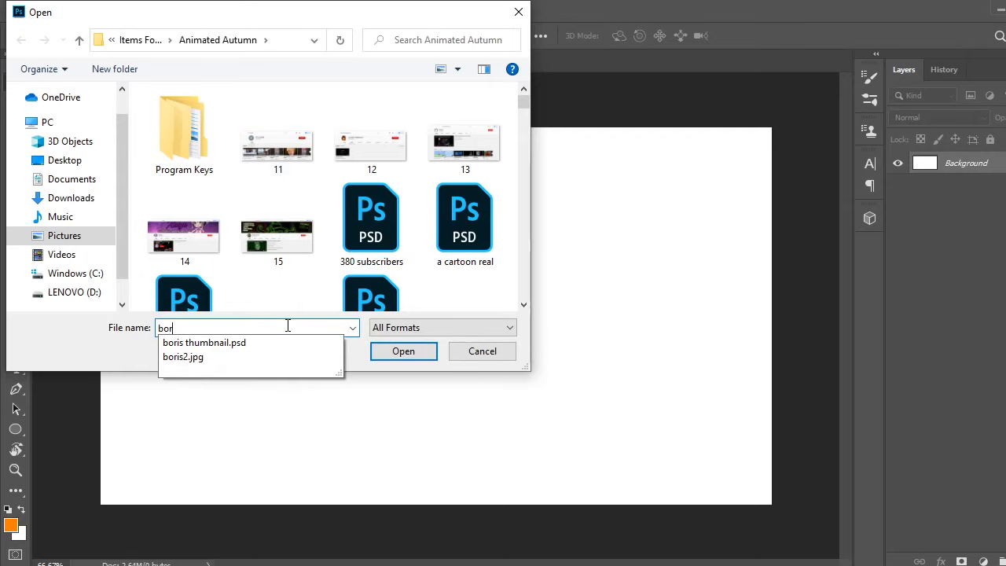
text(is2)
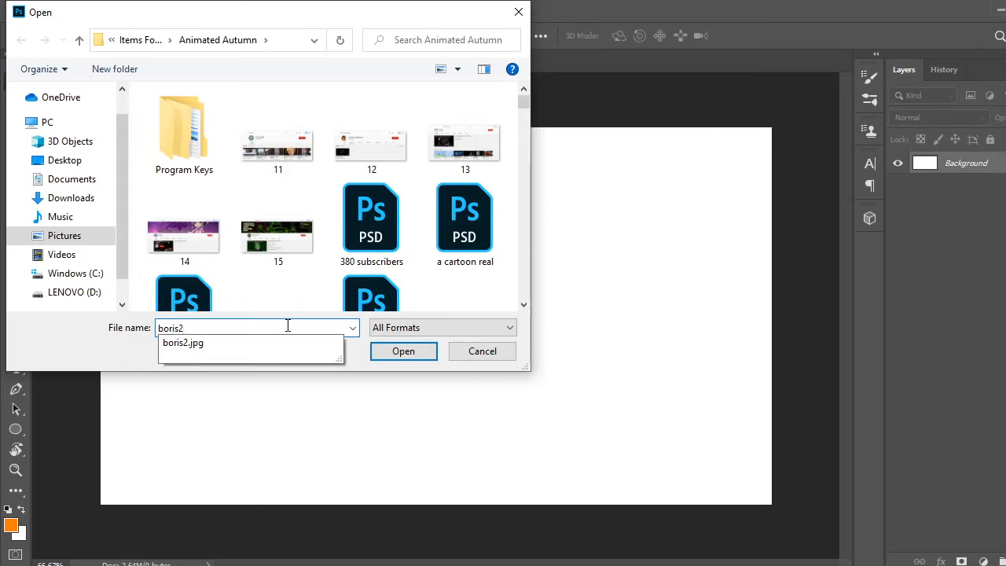
click(287, 346)
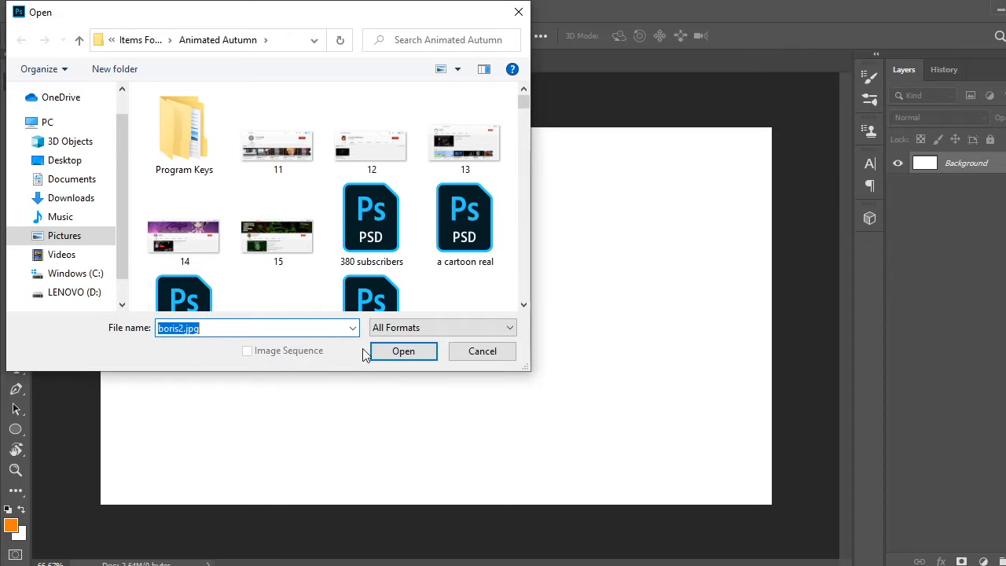
click(378, 352)
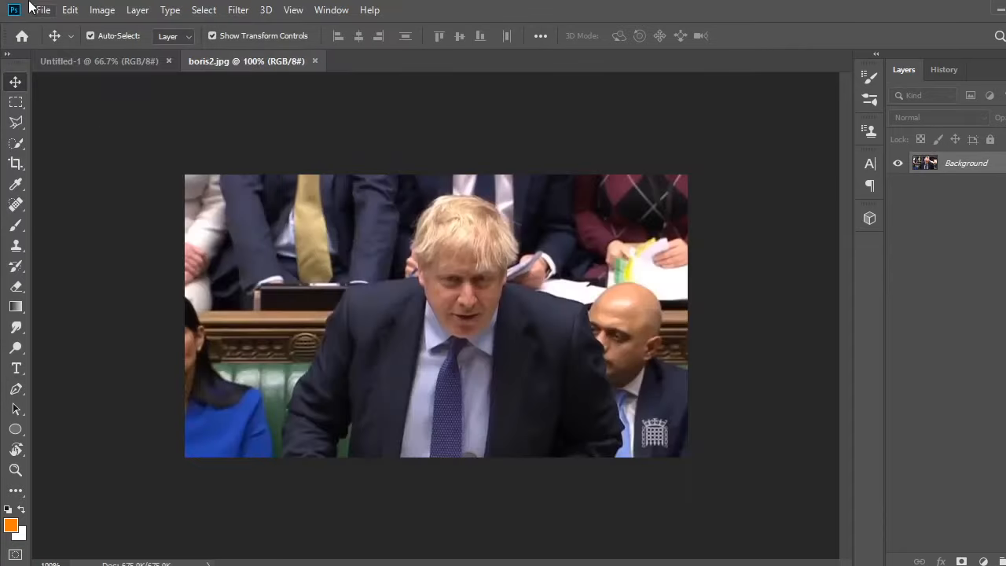
- Open background.jpg from the Animated Autumn folder as another document
click(69, 9)
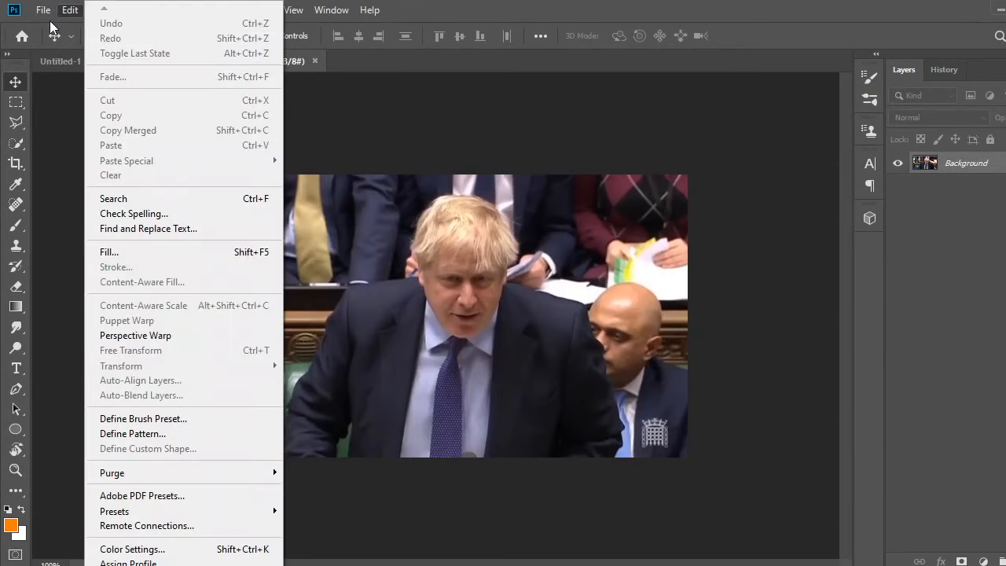
click(43, 10)
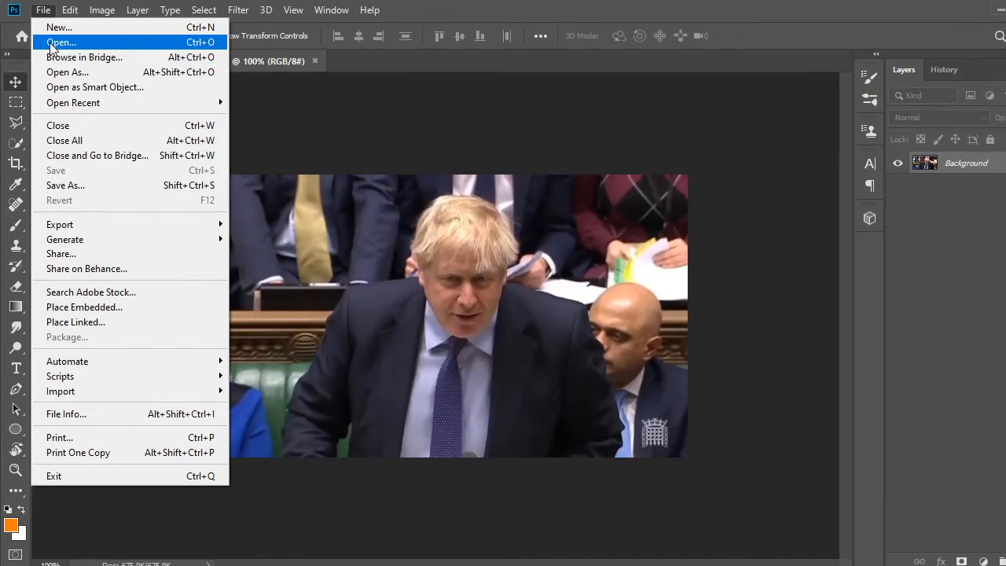
click(53, 44)
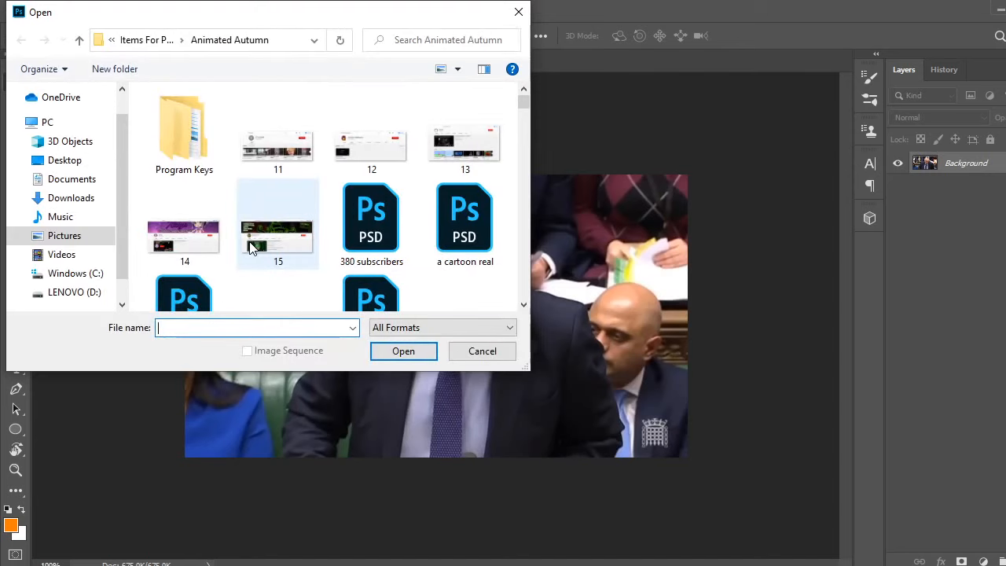
text(t)
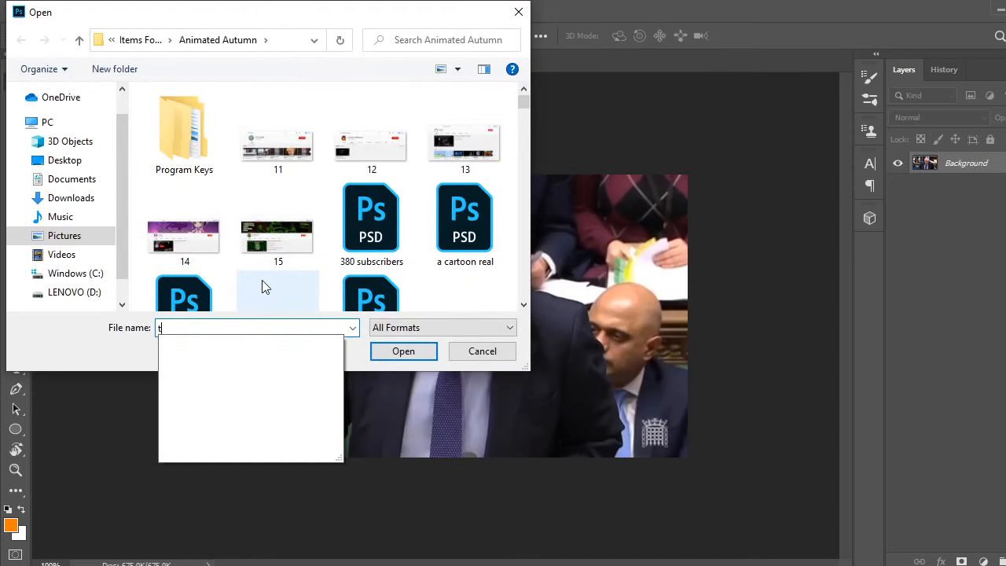
text(h)
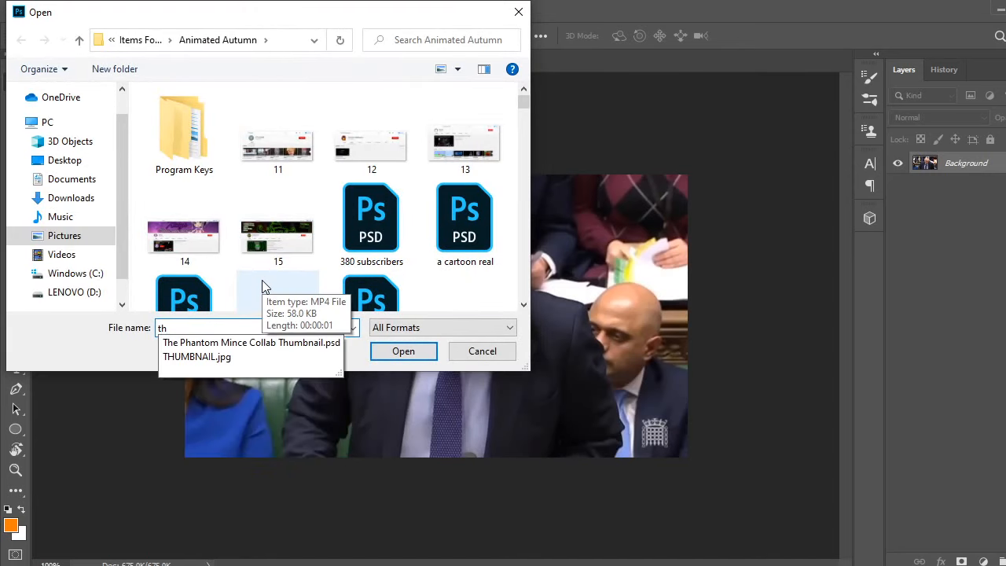
key(BackSpace)
key(BackSpace)
text(b)
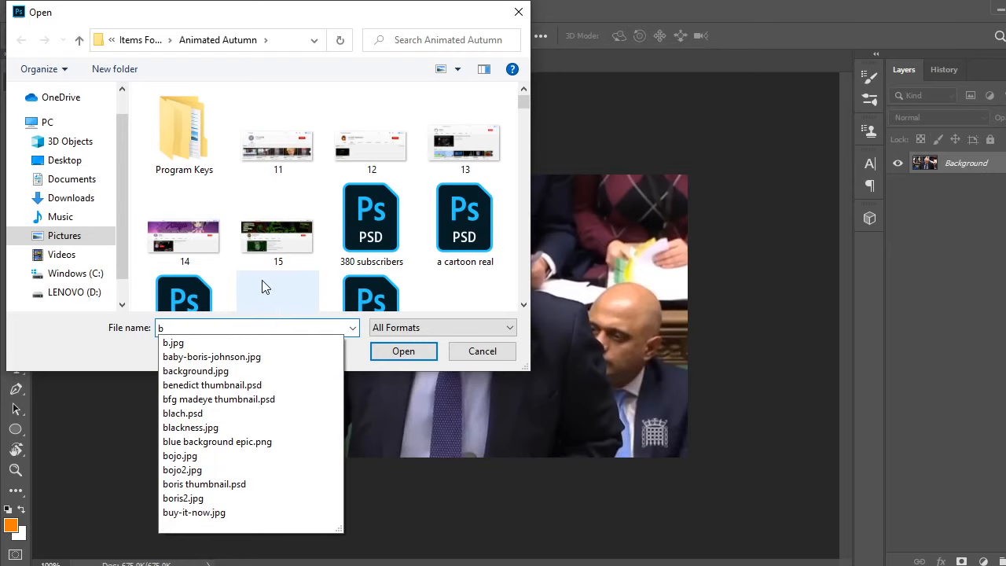
text(ack)
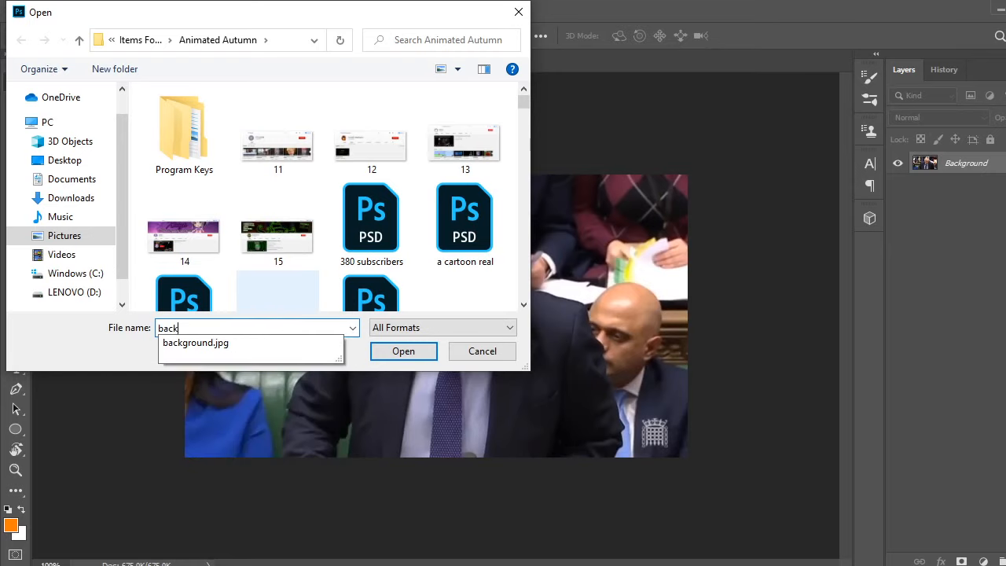
text(gr)
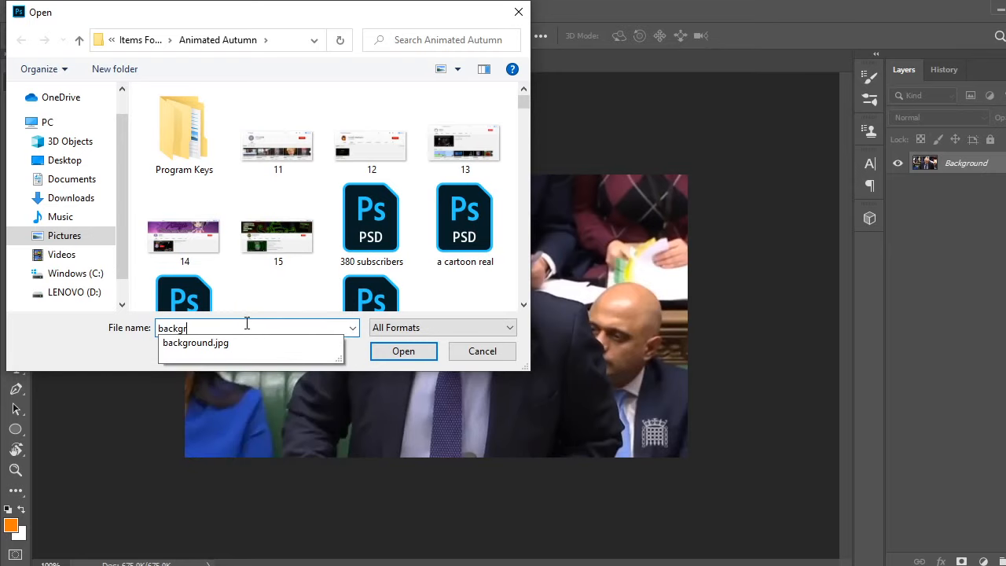
click(236, 343)
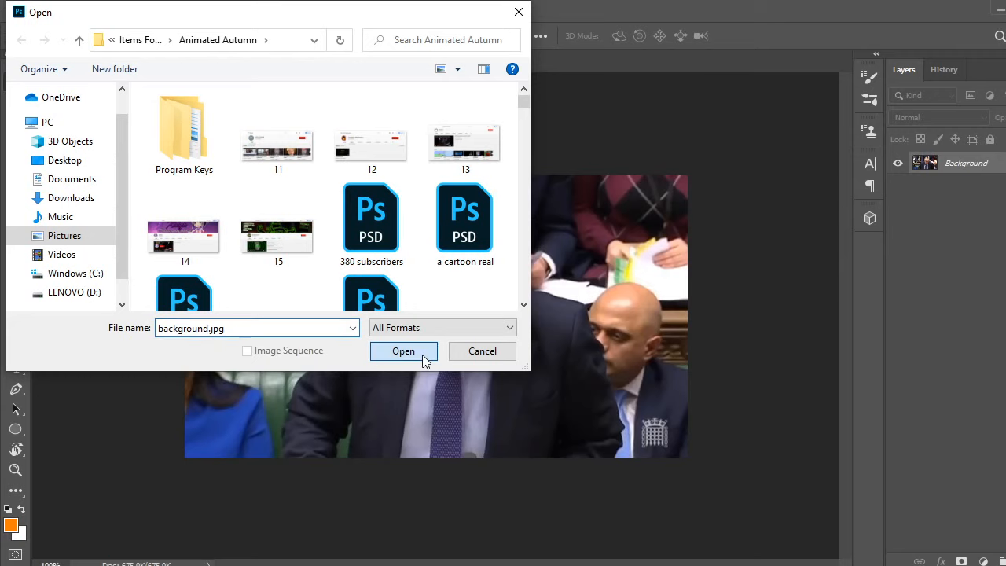
click(403, 351)
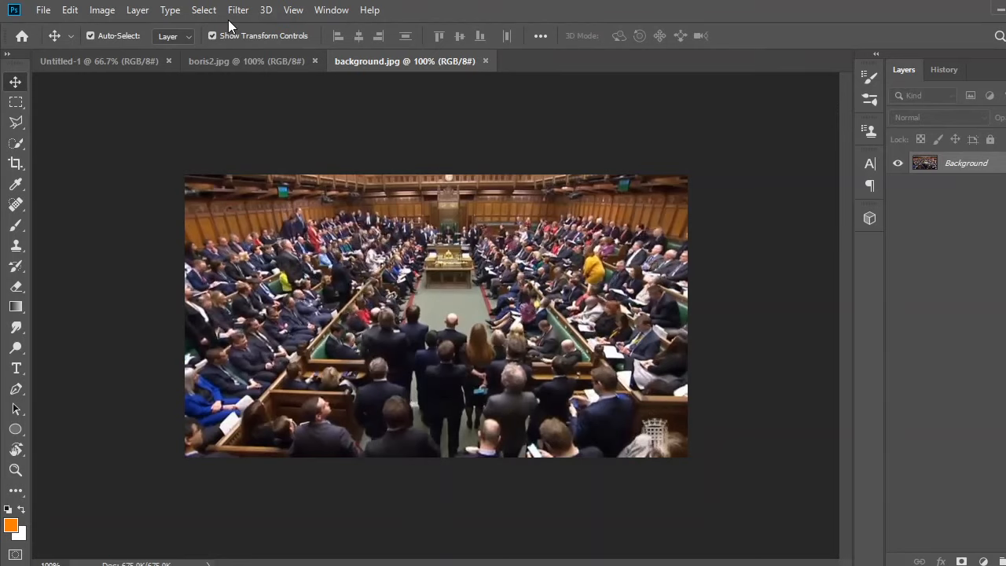
- Copy the entire background.jpg image and paste it into the Untitled-1 document
click(204, 10)
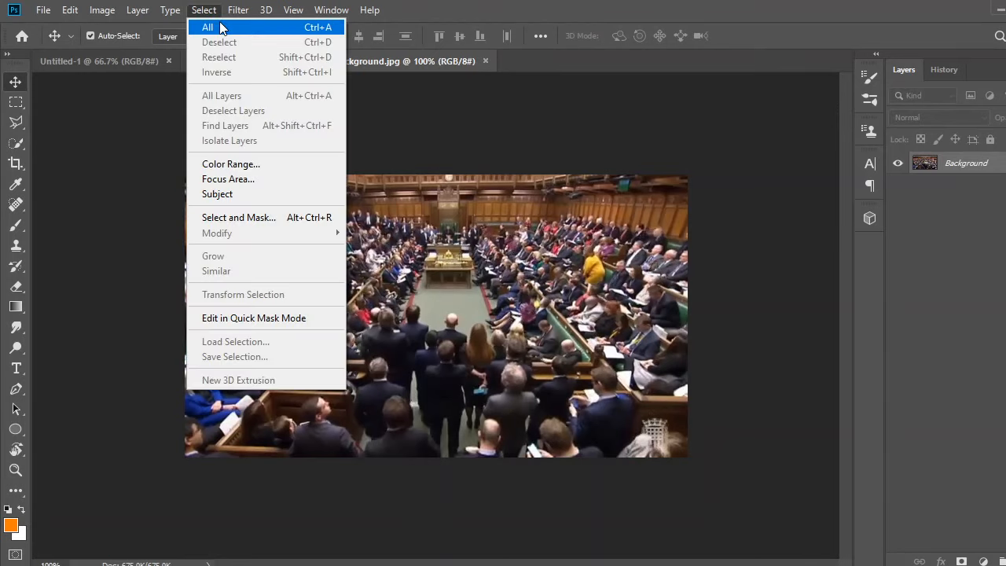
click(221, 28)
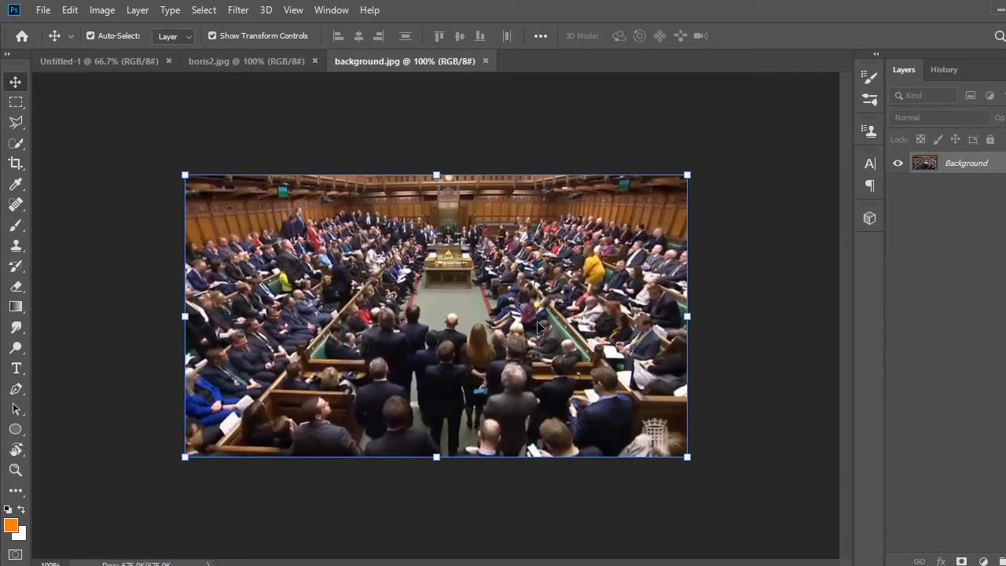
key(ctrl)
click(118, 65)
key(ctrl)
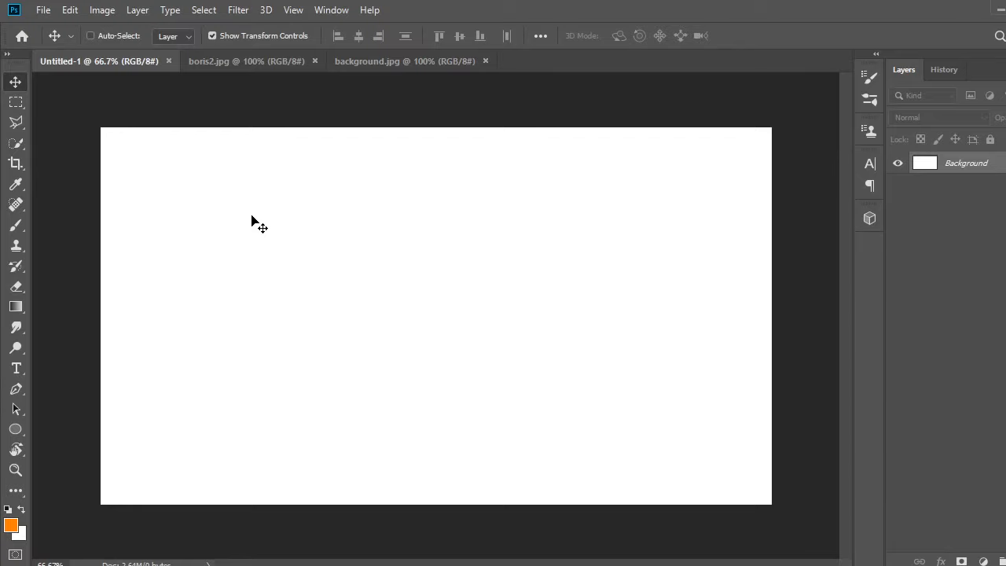
key(ctrl+v)
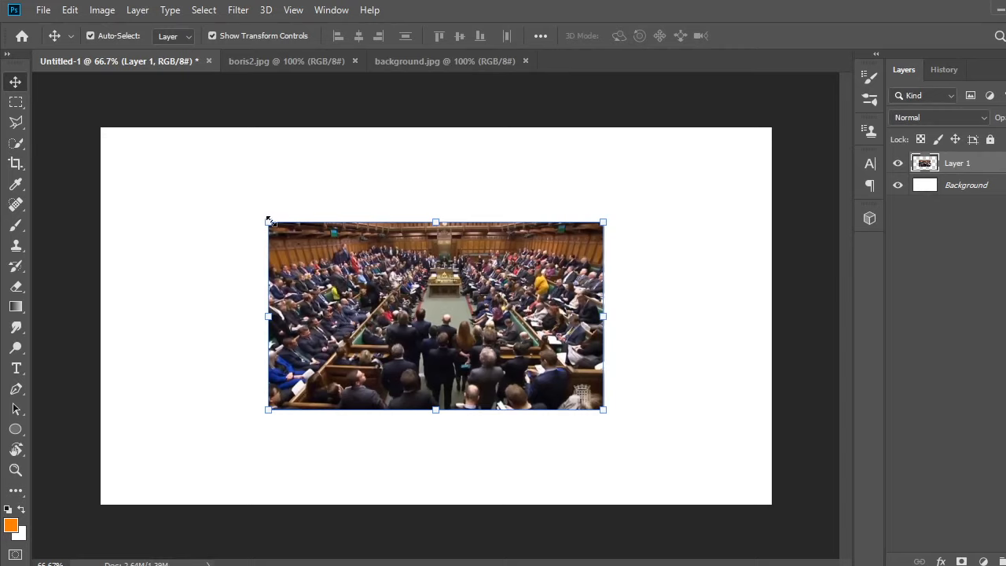
- Scale the pasted chamber image proportionally to about 220% and centre it horizontally so it covers the whole canvas
click(268, 220)
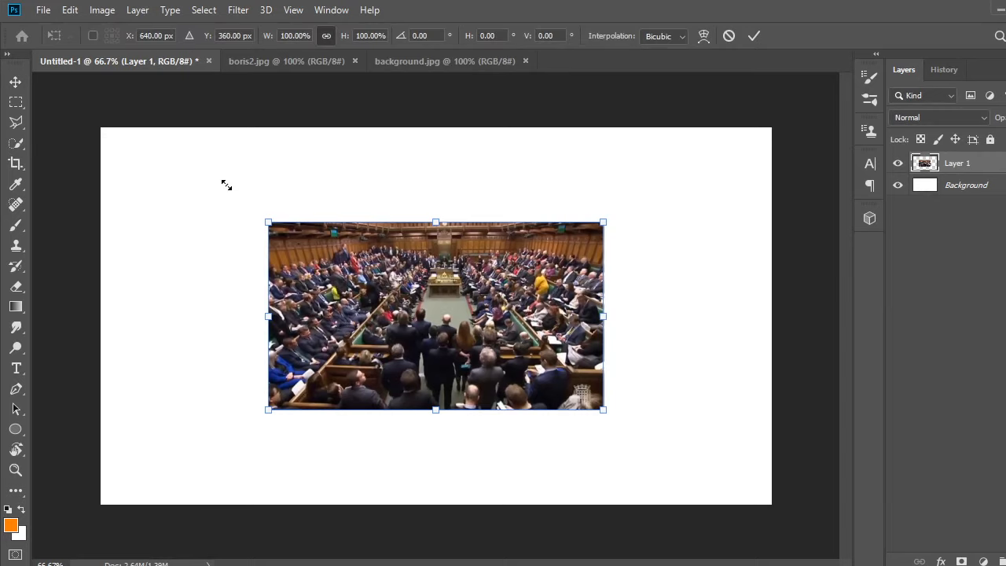
drag(227, 184, 100, 129)
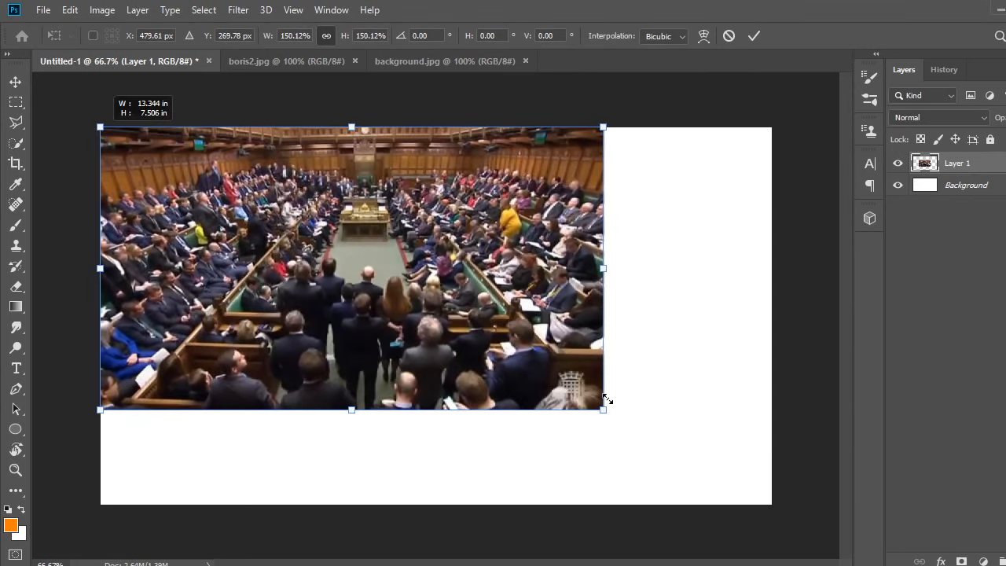
drag(607, 400, 837, 542)
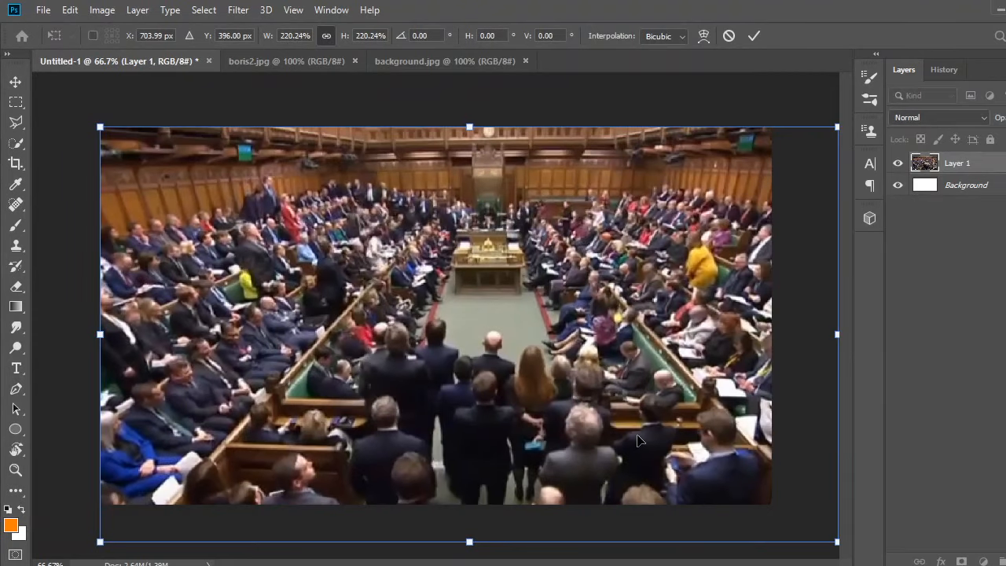
drag(638, 441, 598, 441)
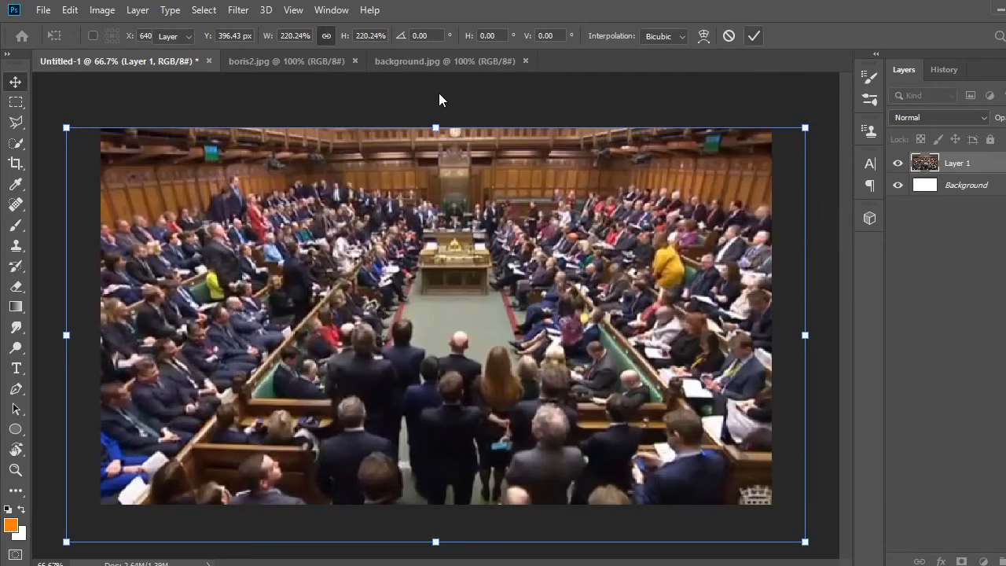
- Apply the chamber image's scaling and close the background.jpg document
click(507, 63)
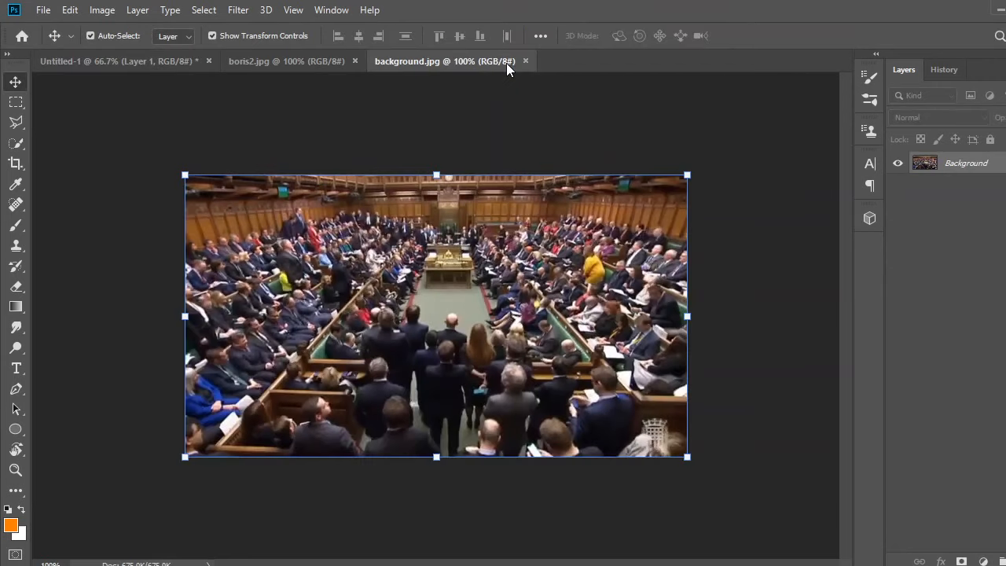
key(ctrl+w)
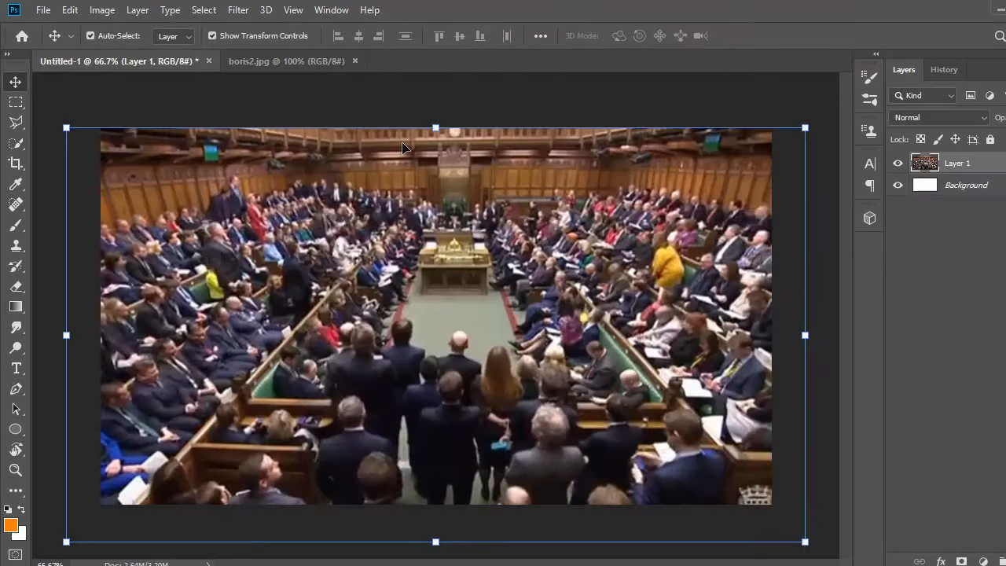
- Copy the entire boris2.jpg image, paste it into the Untitled-1 document above the chamber layer, and close boris2.jpg
key(ctrl+Tab)
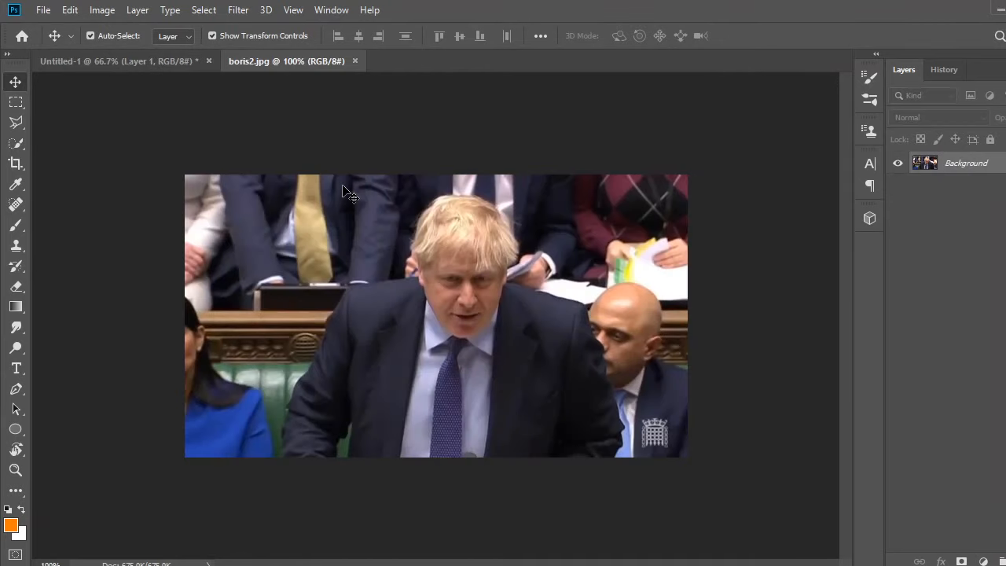
click(204, 10)
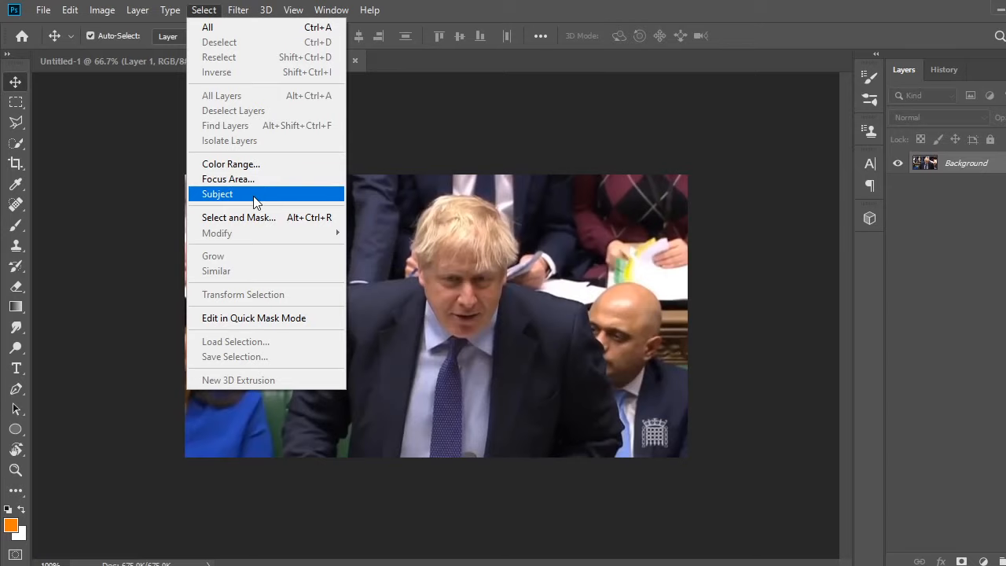
click(248, 34)
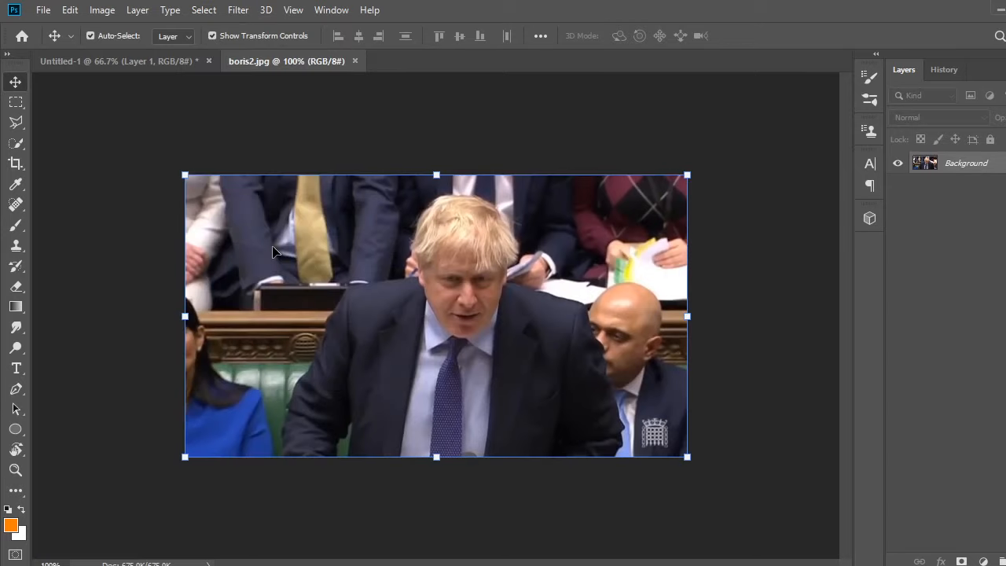
key(ctrl)
key(ctrl+Tab)
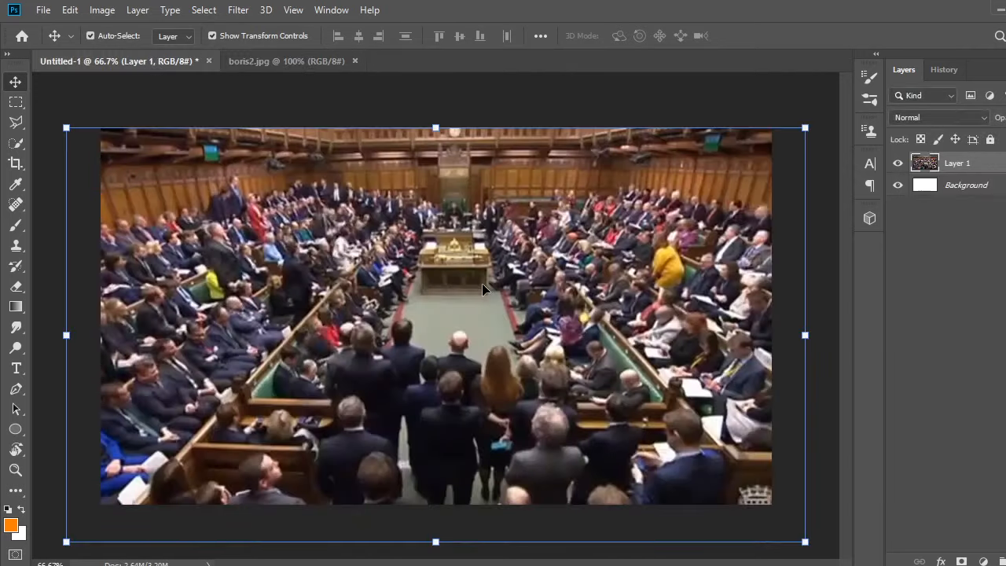
key(ctrl)
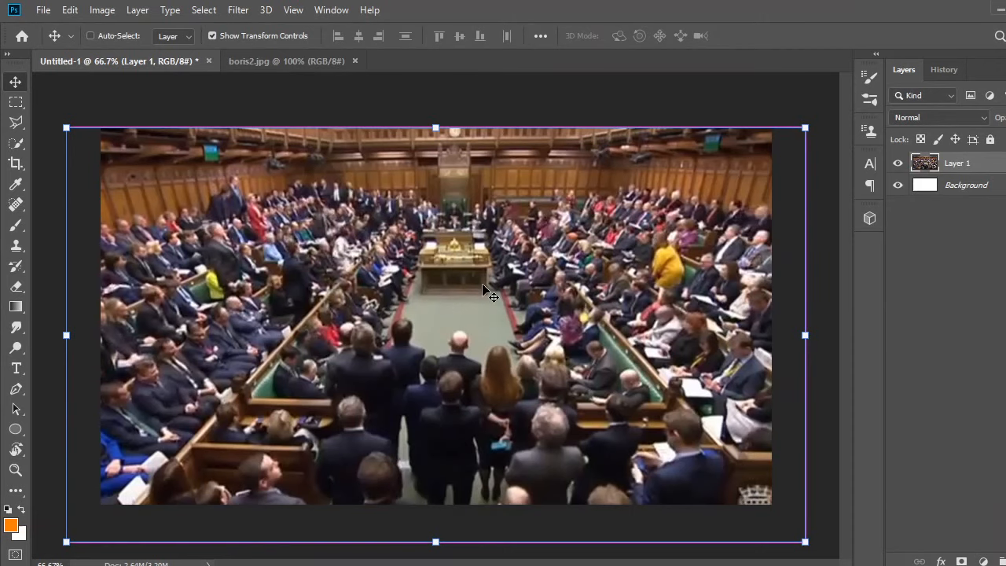
key(ctrl+v)
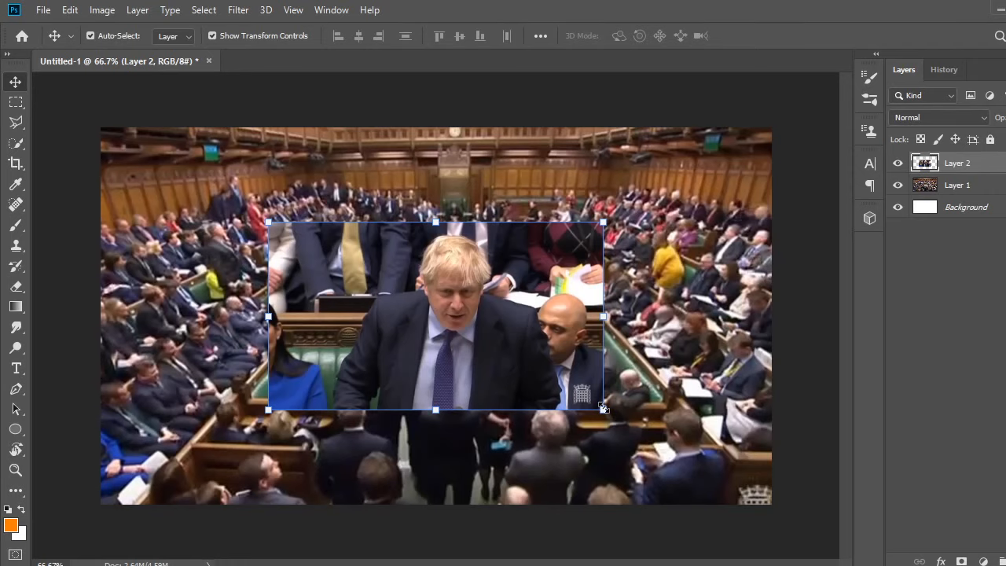
- Scale the pasted speaker image proportionally to about 156%, extending it towards its lower-right and upper-left corners
drag(603, 408, 722, 493)
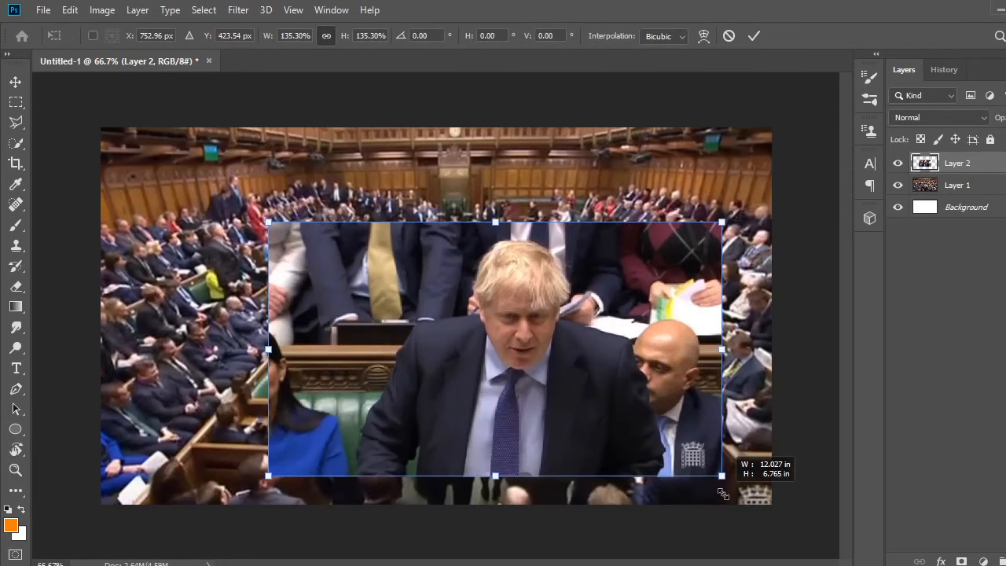
drag(269, 223, 209, 188)
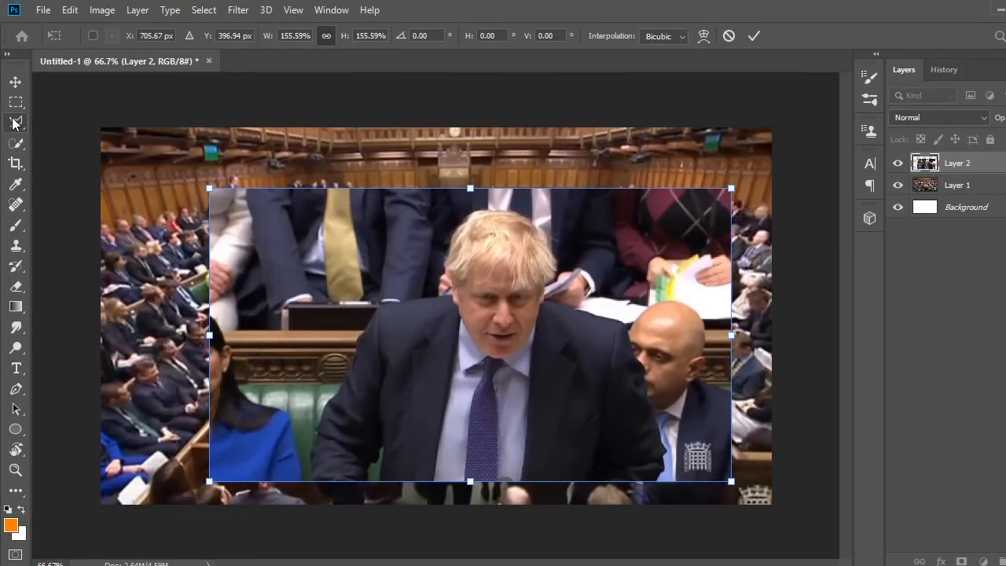
click(14, 122)
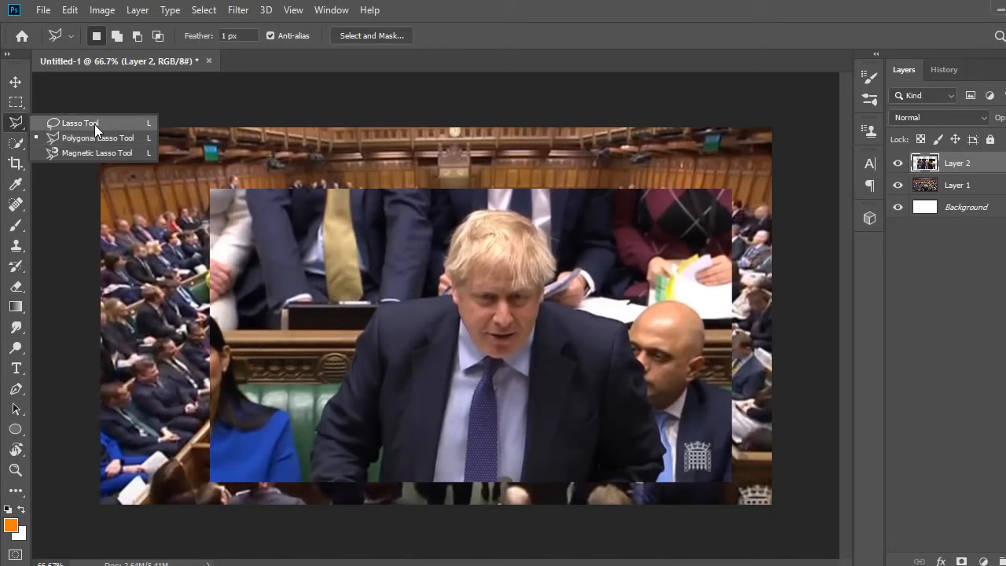
click(21, 145)
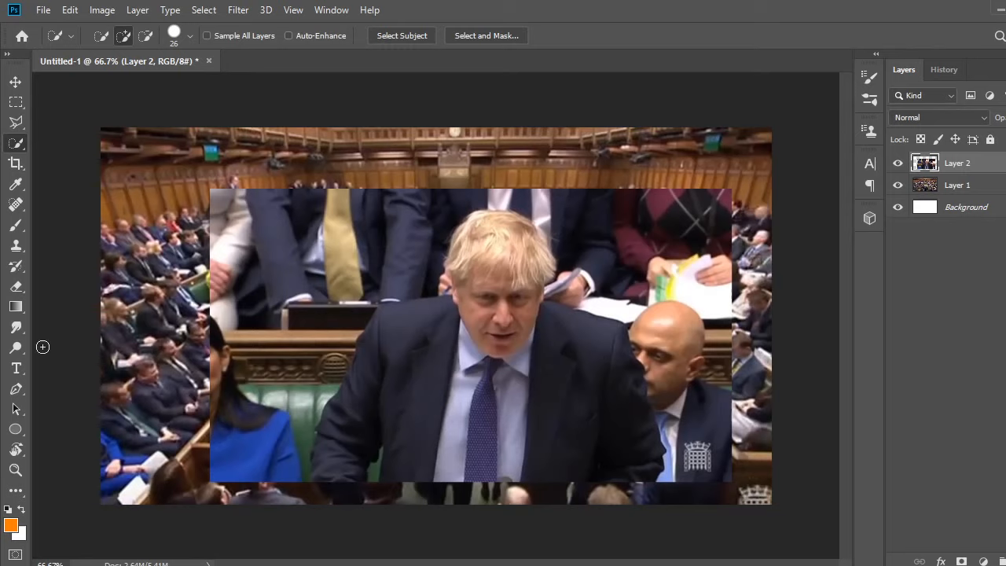
key(p)
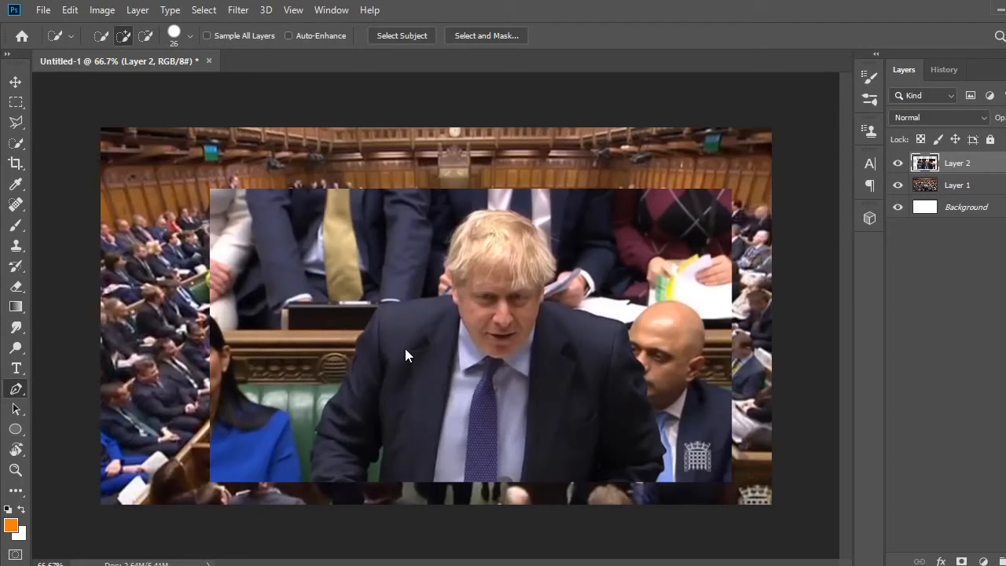
- Start a Polygonal Lasso outline with 1 px feather at the image's lower edge and trace up the sleeve beside the green bench
click(16, 124)
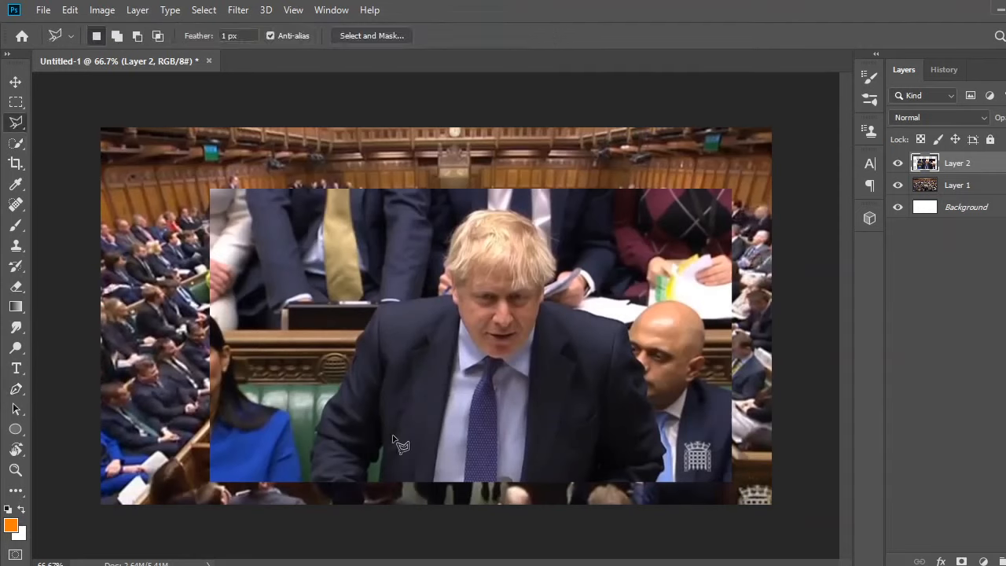
key(ctrl+plus)
key(ctrl+plus)
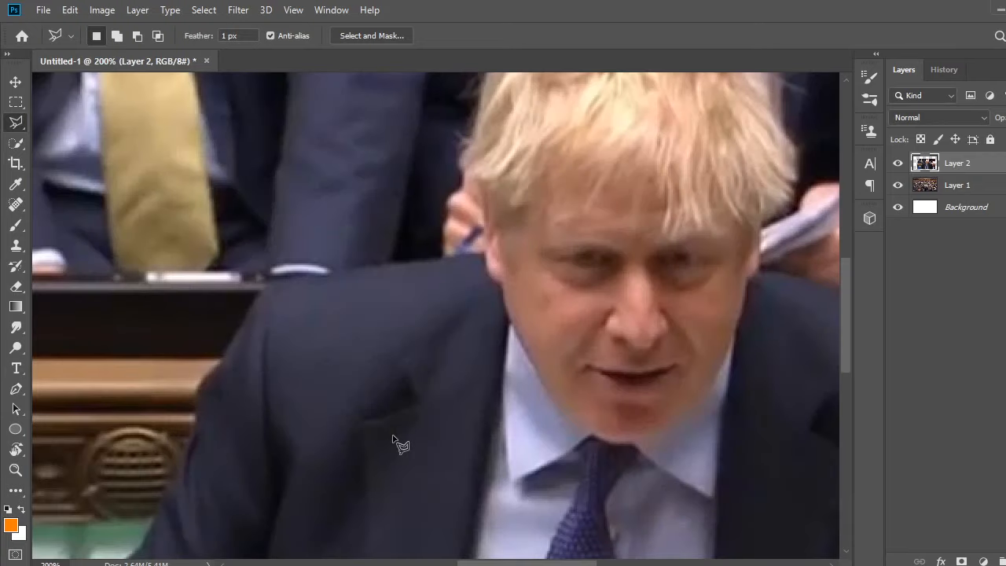
scroll(397, 444, down, 5)
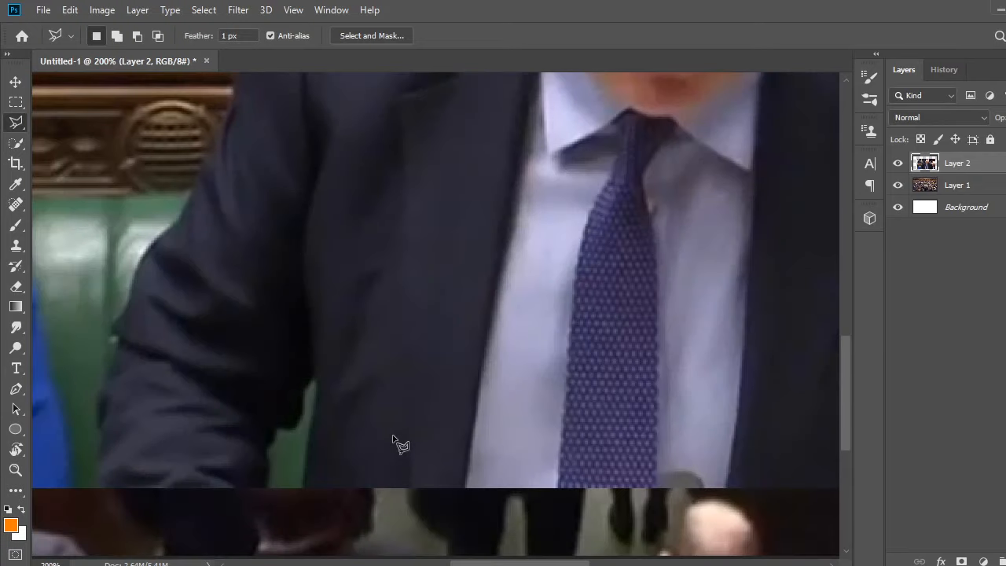
scroll(393, 437, left, 1)
click(117, 487)
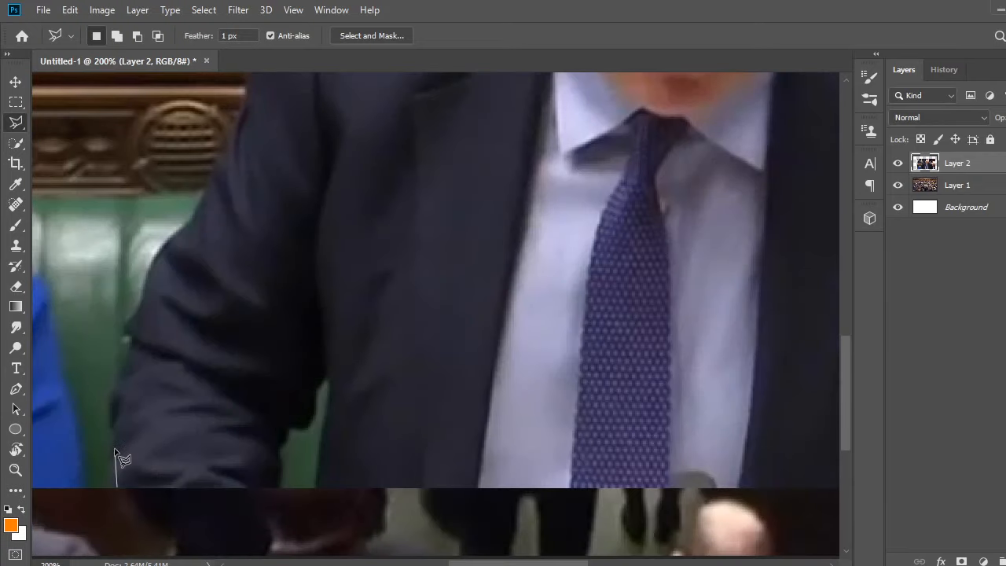
click(116, 405)
click(139, 332)
click(162, 245)
click(196, 222)
click(210, 188)
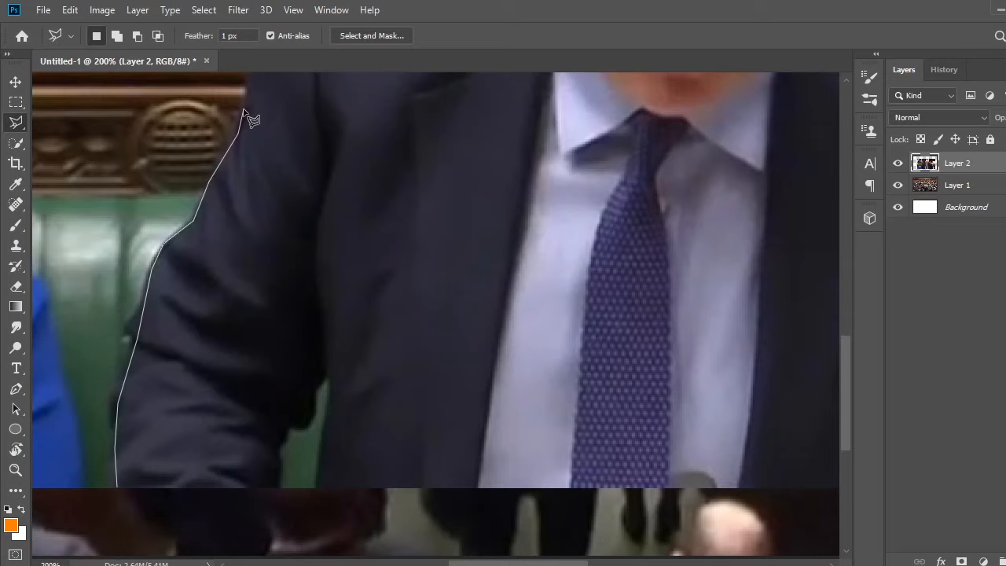
- Continue the lasso outline over the jacket shoulder above the carved bench and along to the speaker's neck
scroll(246, 116, up, 3)
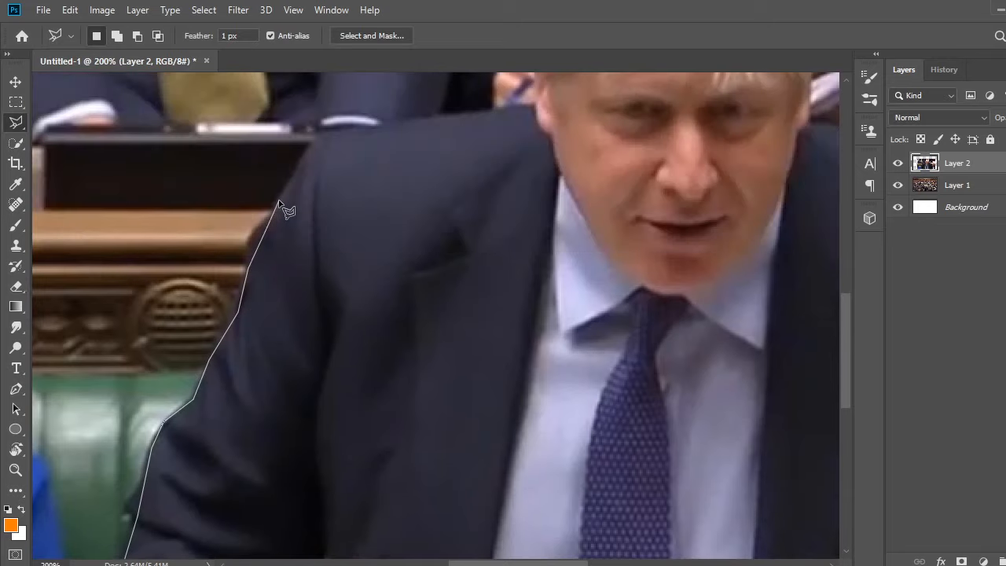
click(297, 165)
click(331, 132)
click(355, 126)
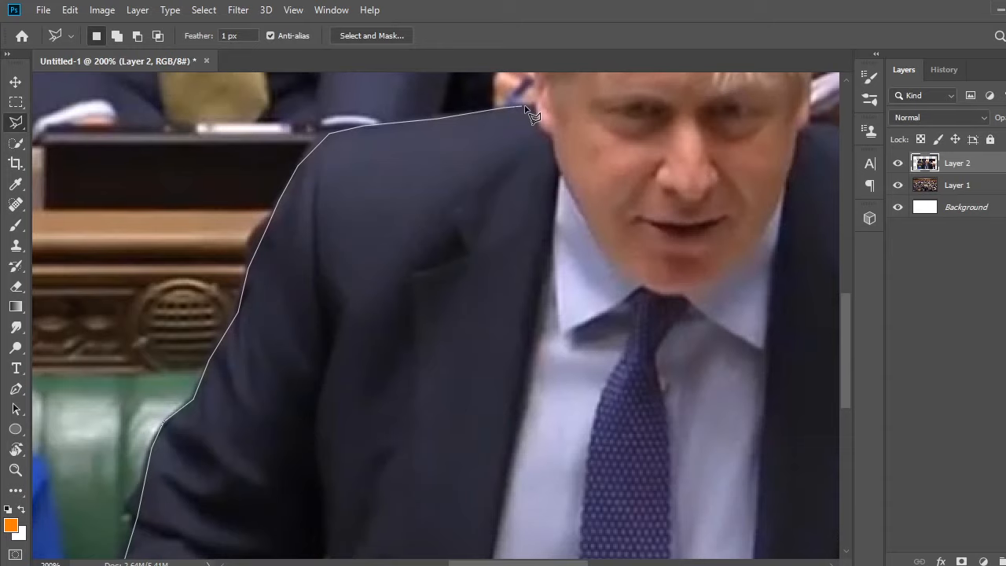
click(537, 107)
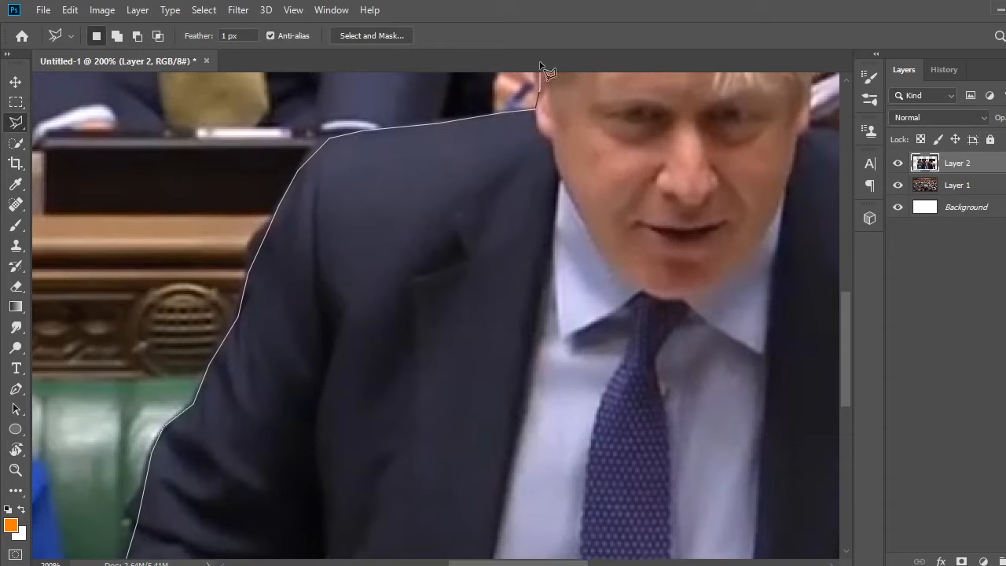
- Trace the lasso outline up past the ear and around the speaker's blond hair to the far side of the head
scroll(539, 62, up, 1)
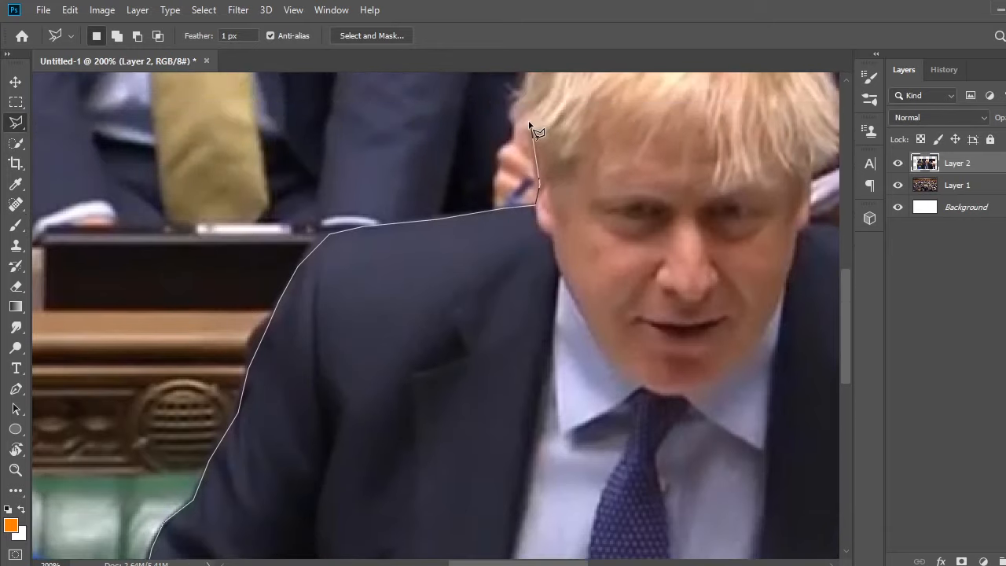
click(527, 80)
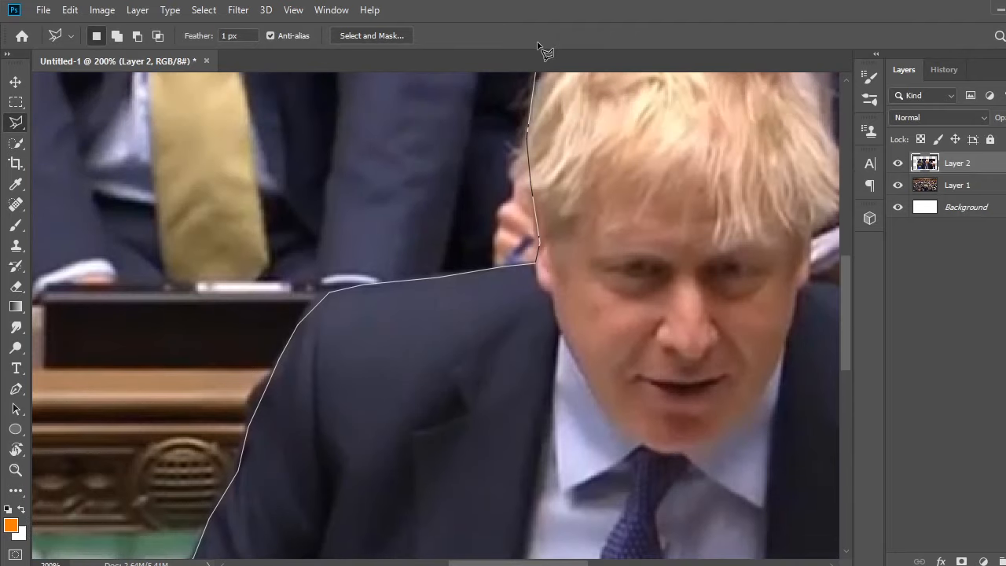
click(548, 116)
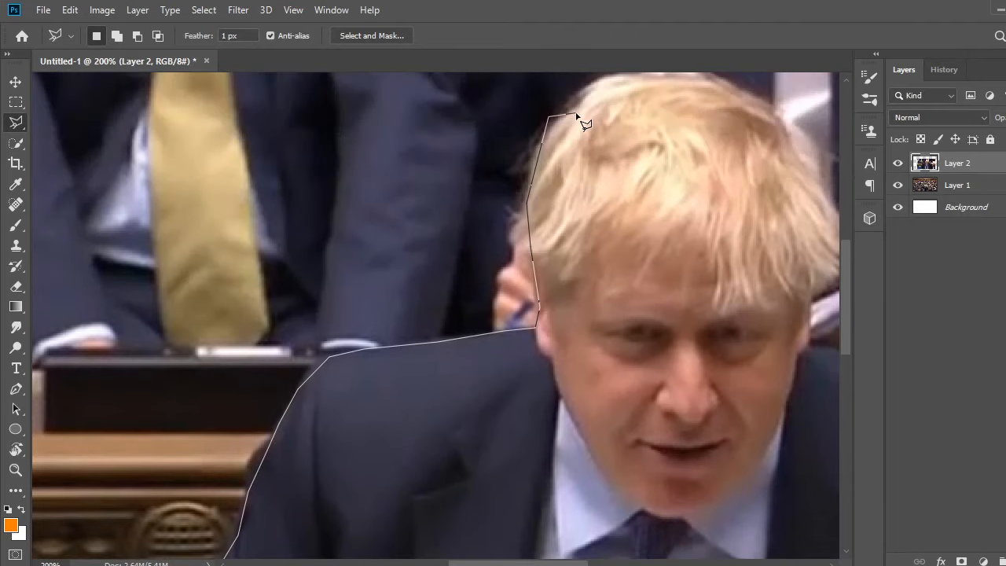
click(582, 103)
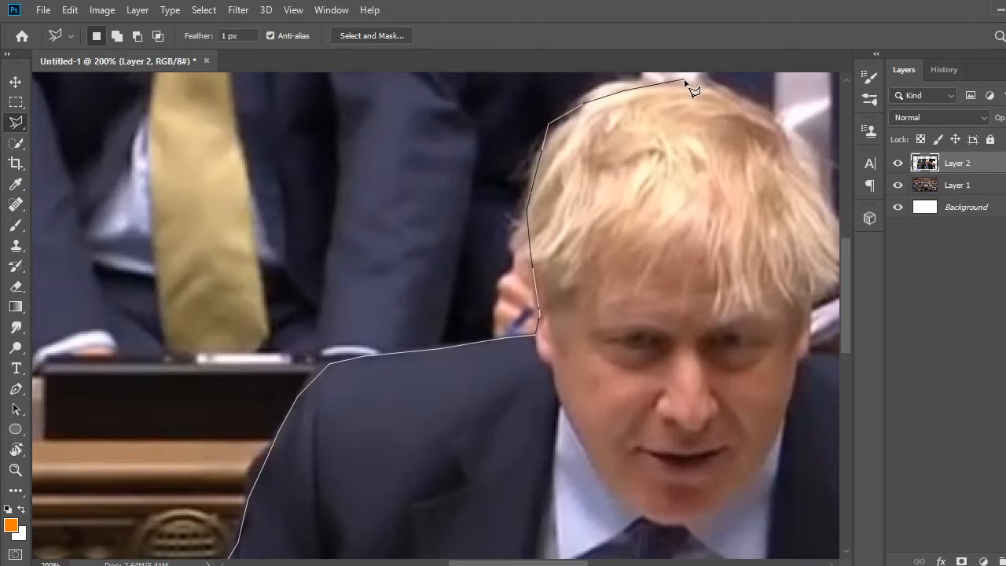
click(685, 81)
click(743, 103)
click(773, 123)
click(786, 138)
click(828, 207)
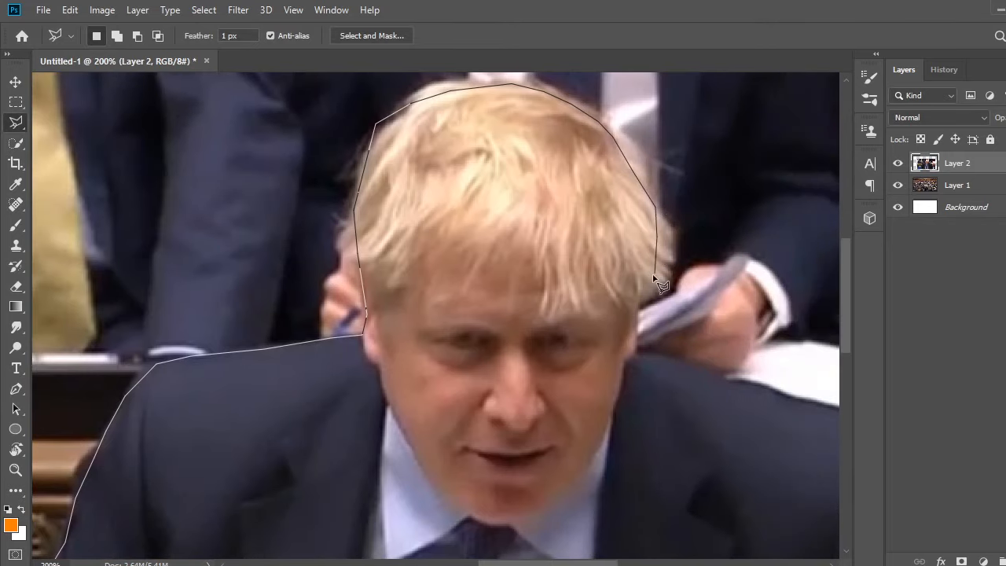
- Continue the lasso outline down the far side of the head and along the shoulder beside the white papers
click(655, 279)
click(637, 346)
click(770, 387)
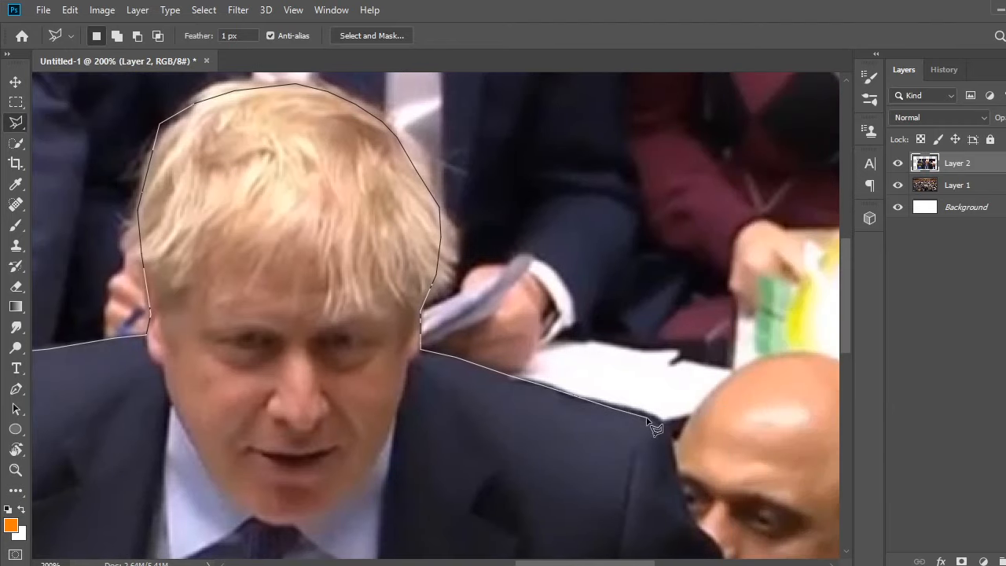
- Trace the lasso outline around the shoulder and down the sleeve beside the seated bald man to the cuff
click(659, 421)
click(672, 446)
click(690, 513)
click(722, 550)
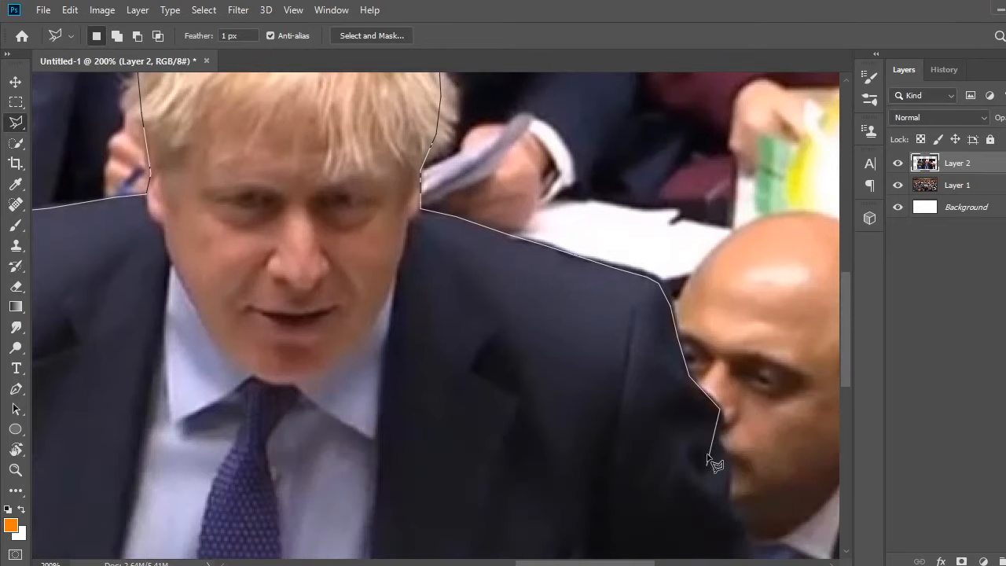
click(722, 468)
click(731, 515)
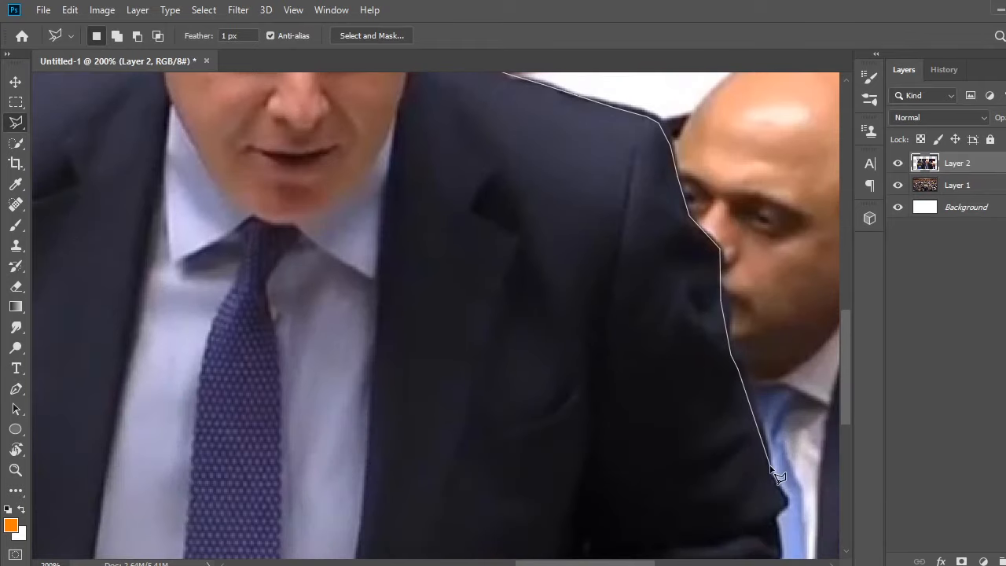
click(771, 467)
click(776, 554)
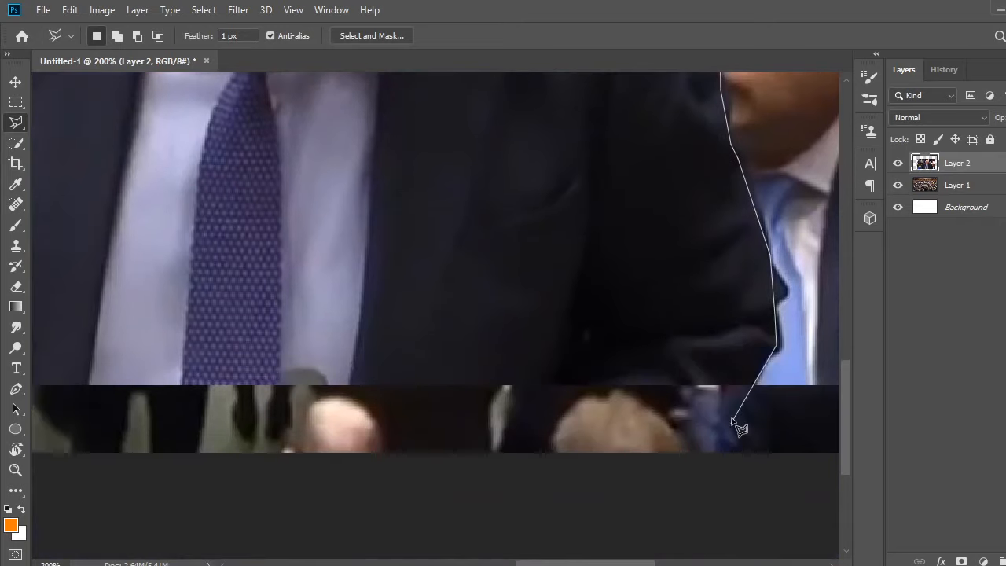
- Run the lasso outline just below the still's lower edge, from the far cuff back under the jacket's near side
click(744, 412)
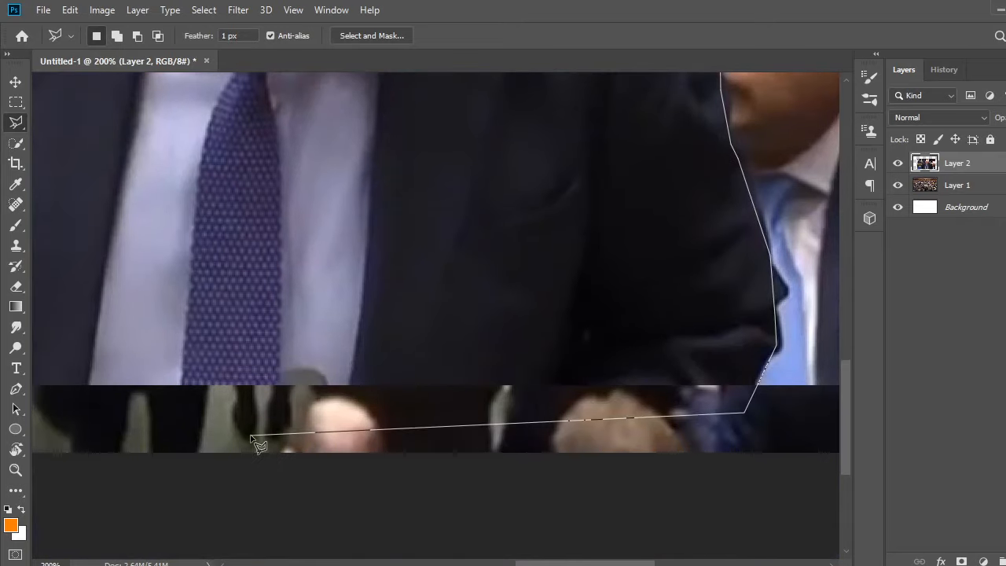
click(251, 437)
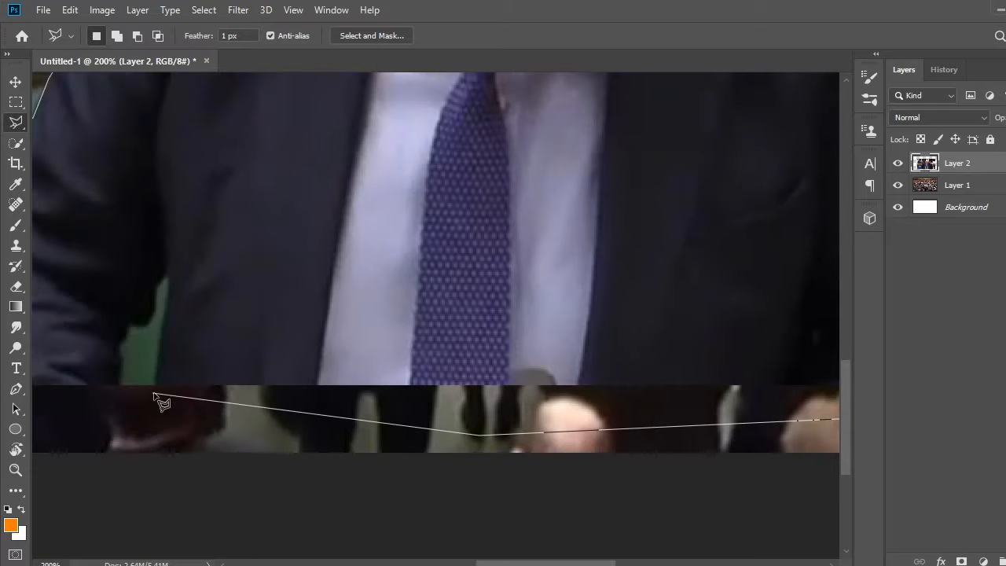
click(158, 393)
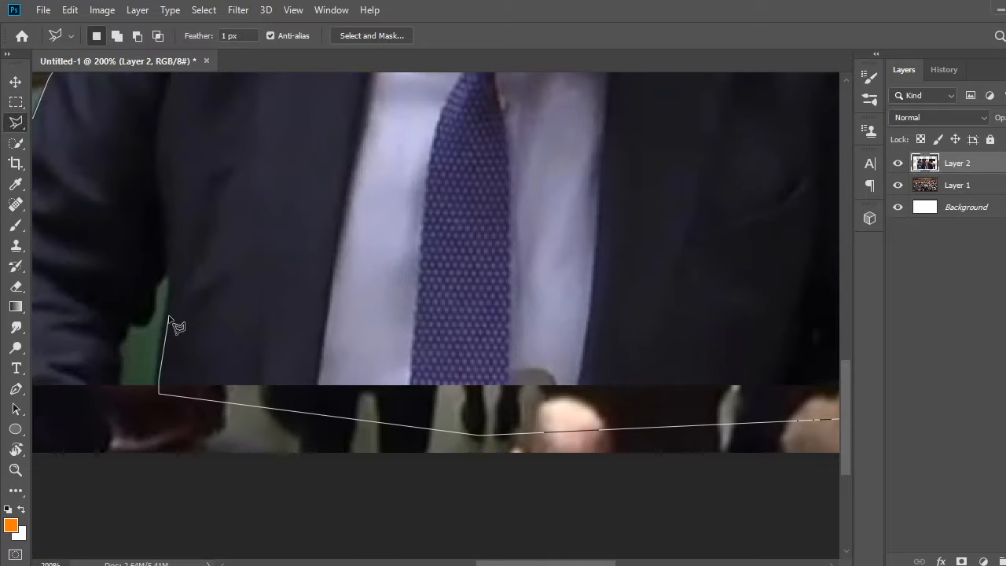
- Trace the lasso outline around the green gap between jacket and near sleeve, and close the selection beneath the cuff
click(170, 275)
click(158, 282)
click(126, 321)
click(118, 349)
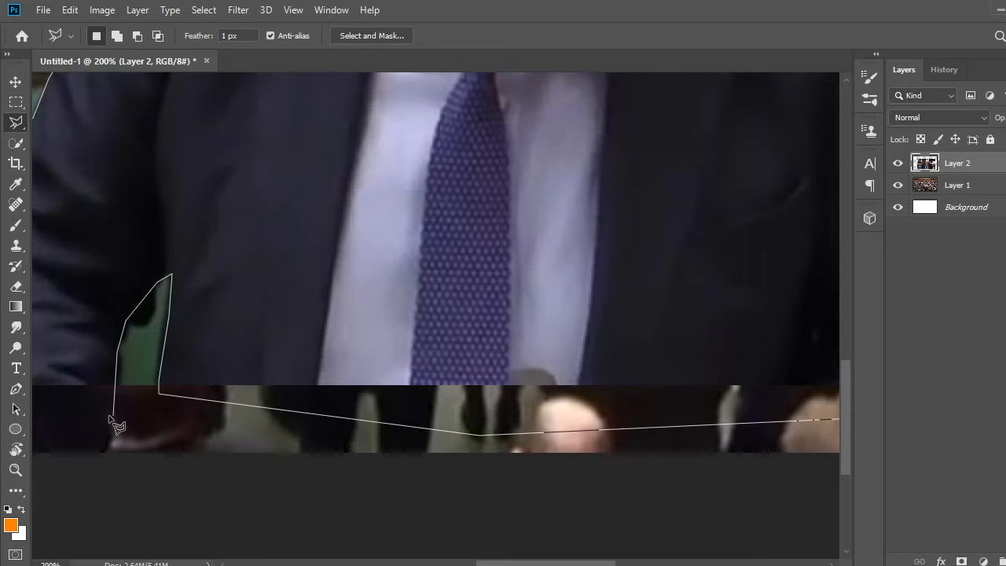
click(112, 416)
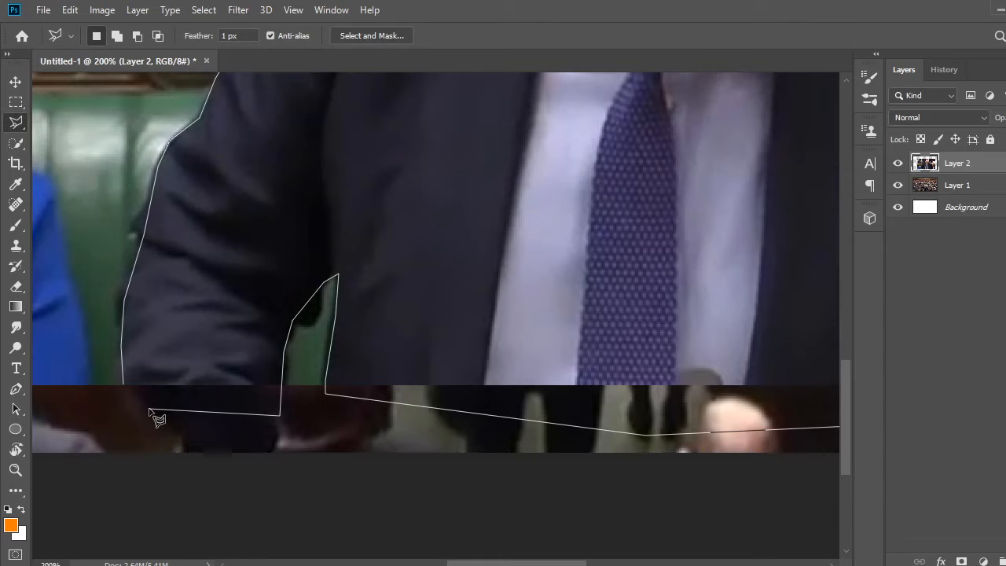
double_click(151, 410)
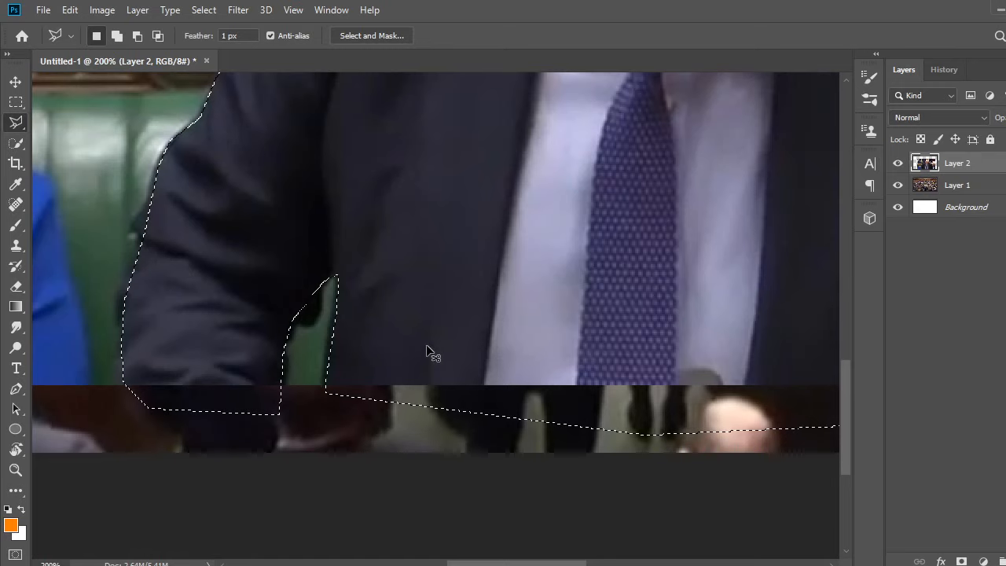
- Copy the selected speaker onto a new layer and make that layer active
key(ctrl+0)
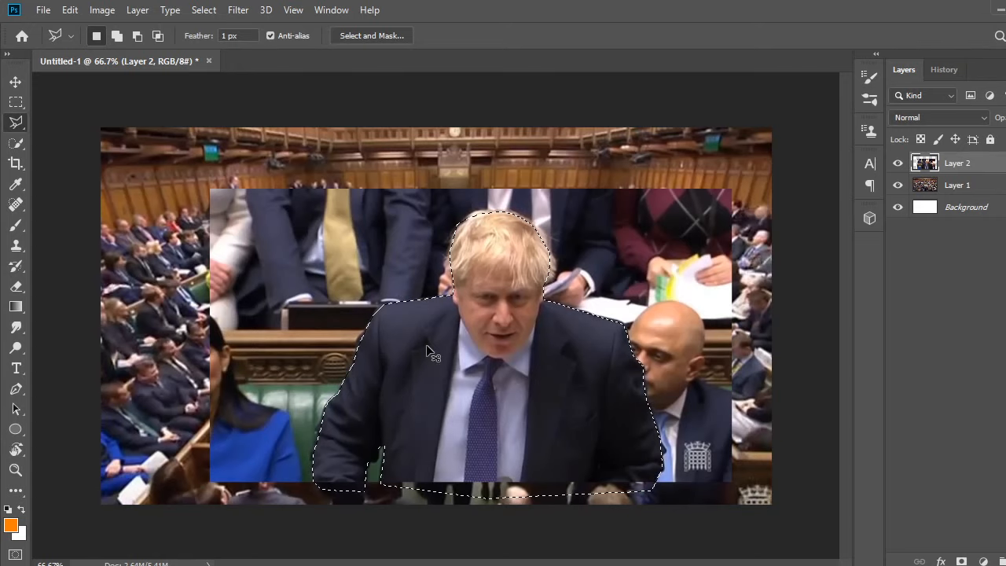
key(ctrl+j)
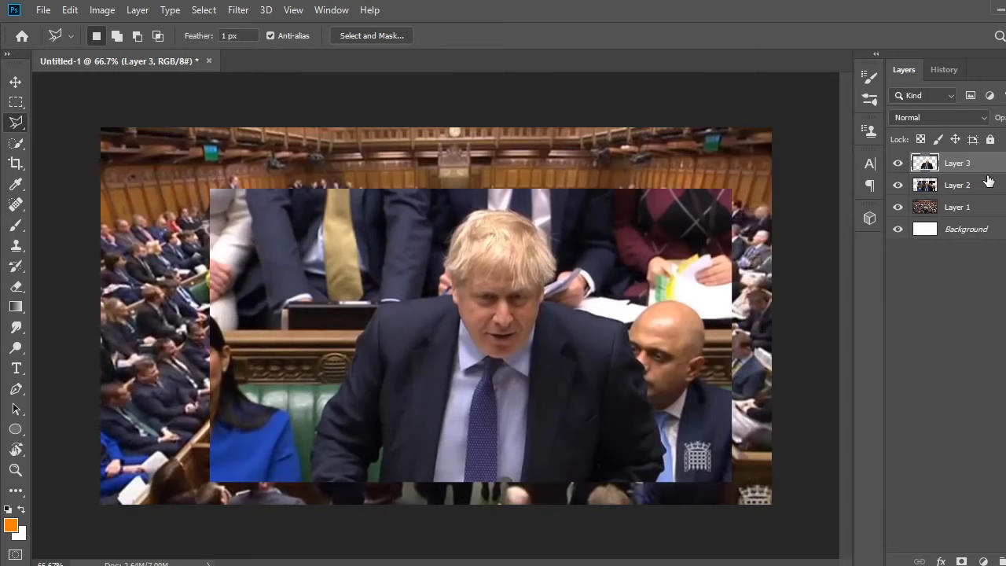
click(940, 192)
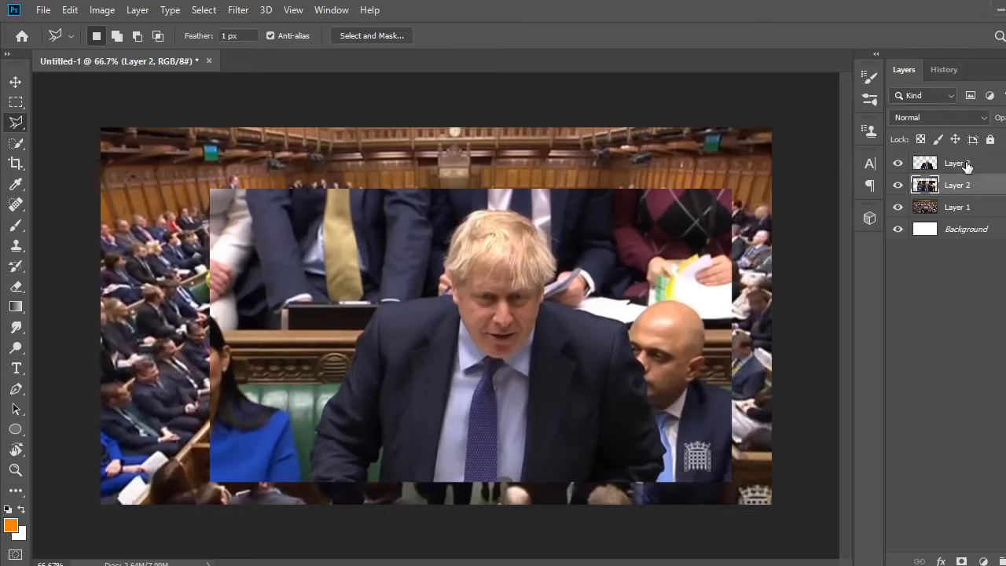
click(967, 165)
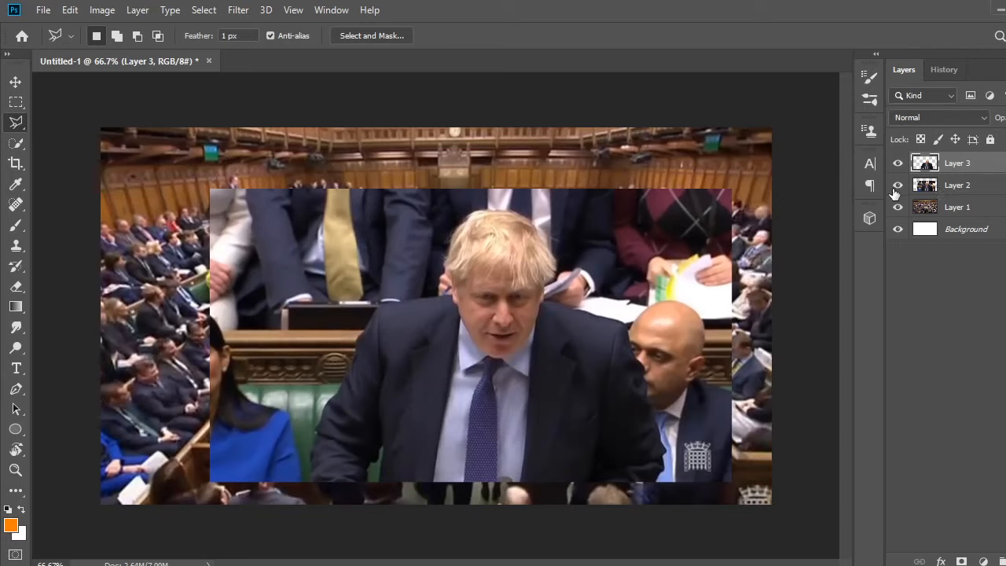
- Hide the original speaker still on Layer 2 and delete that layer
click(897, 186)
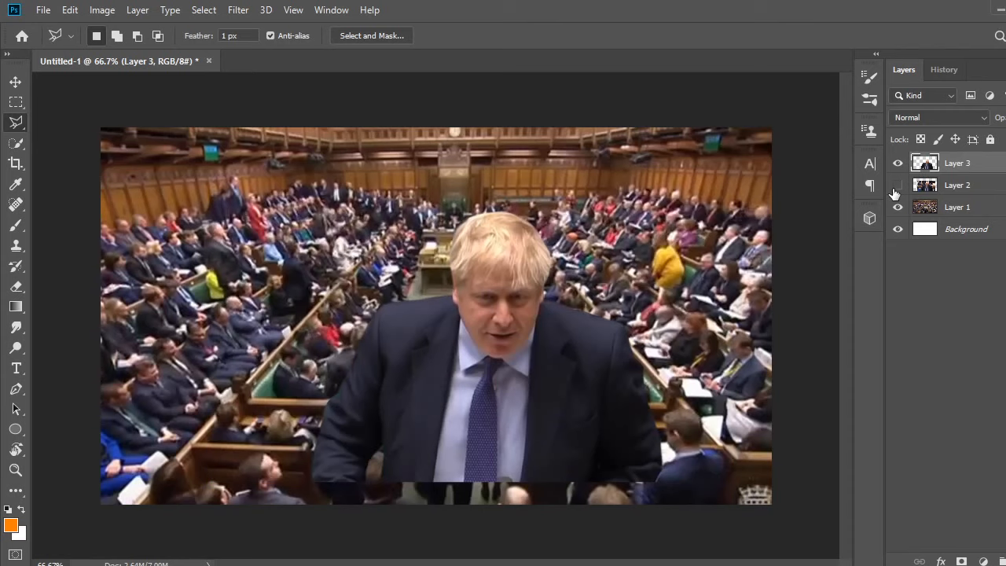
click(958, 185)
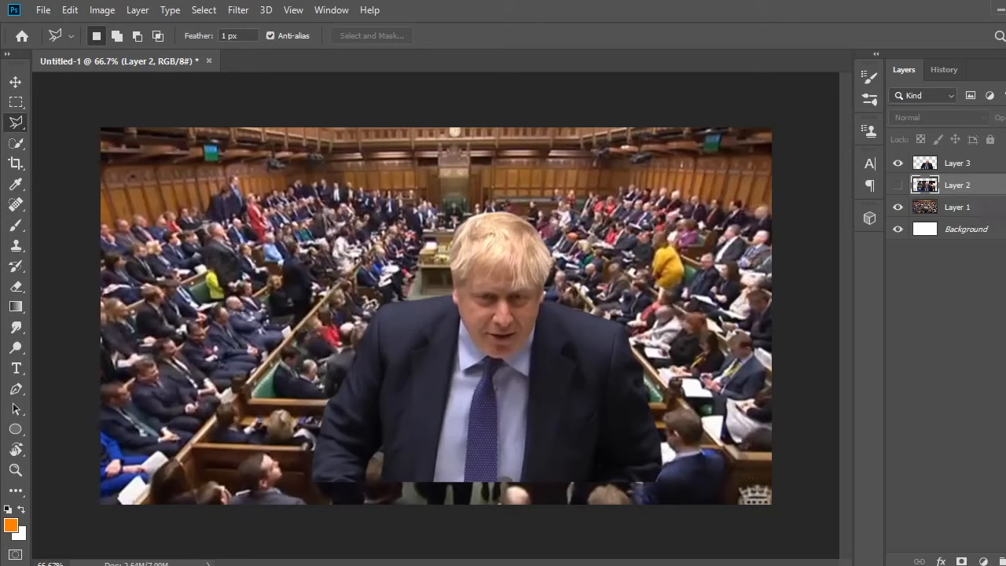
key(Delete)
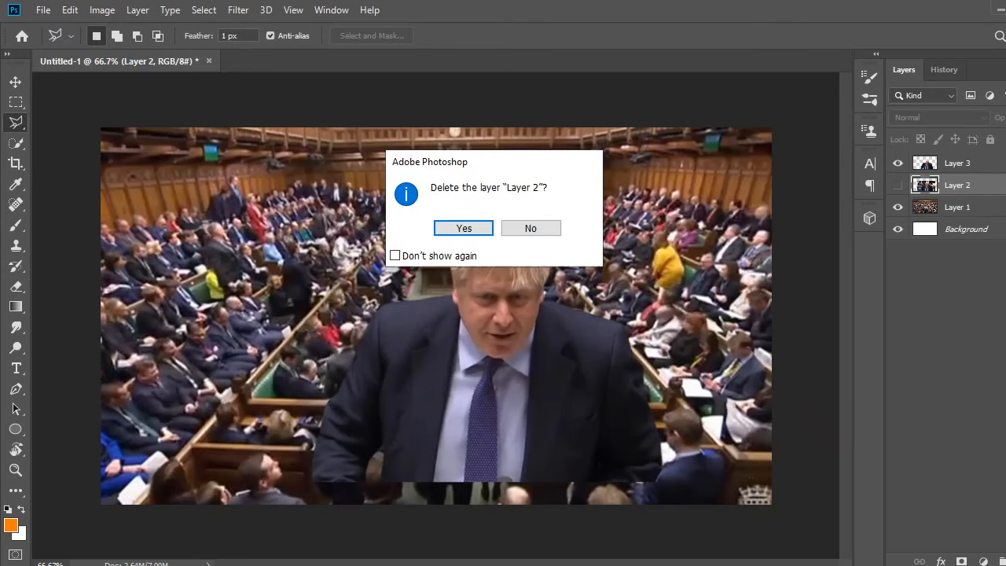
key(Return)
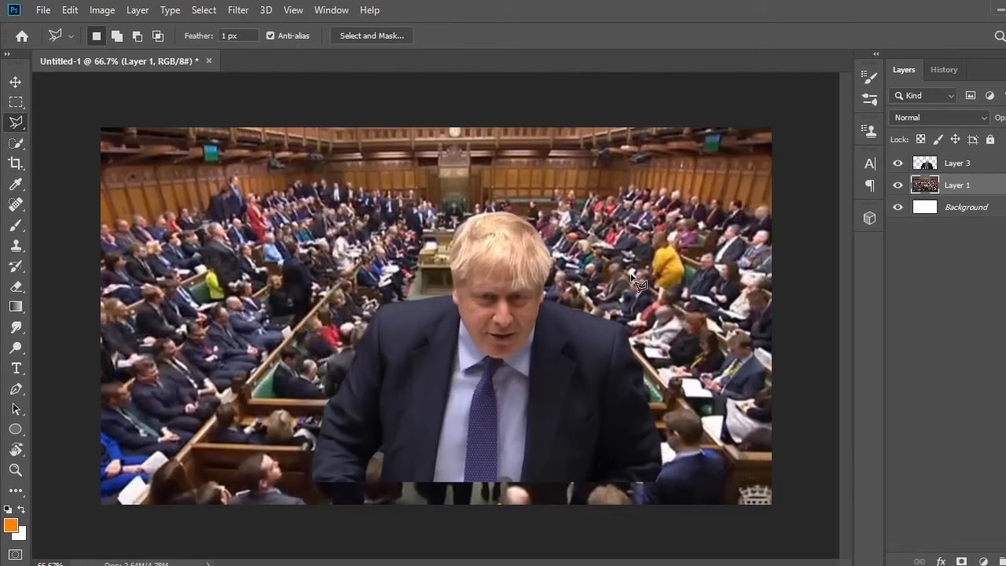
- Try to trim the edge of the speaker's hair by lassoing a small area beside it and deleting its contents
key(ctrl+plus)
key(ctrl+plus)
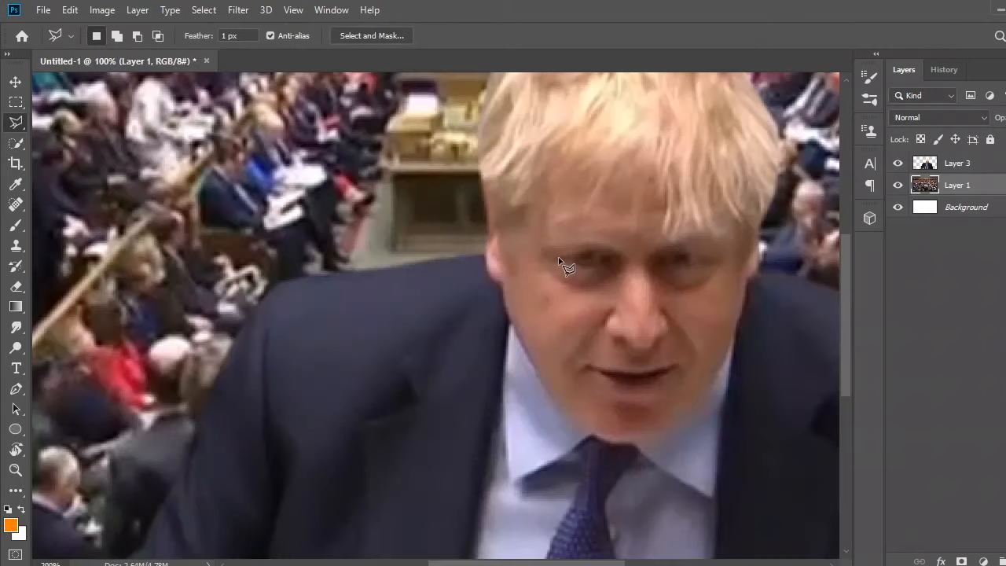
scroll(509, 214, up, 3)
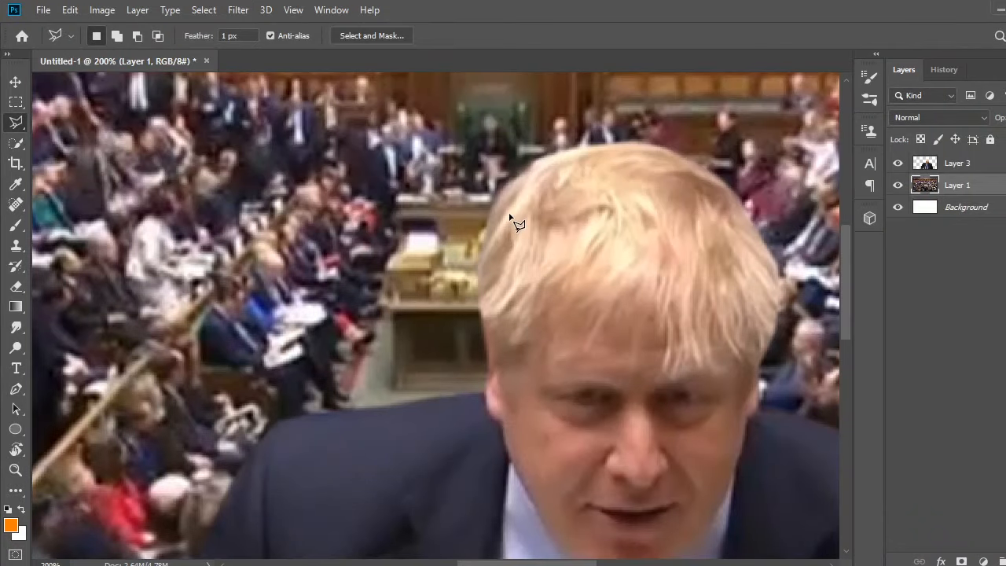
drag(492, 213, 544, 160)
click(555, 146)
click(510, 140)
click(463, 210)
click(490, 213)
key(Delete)
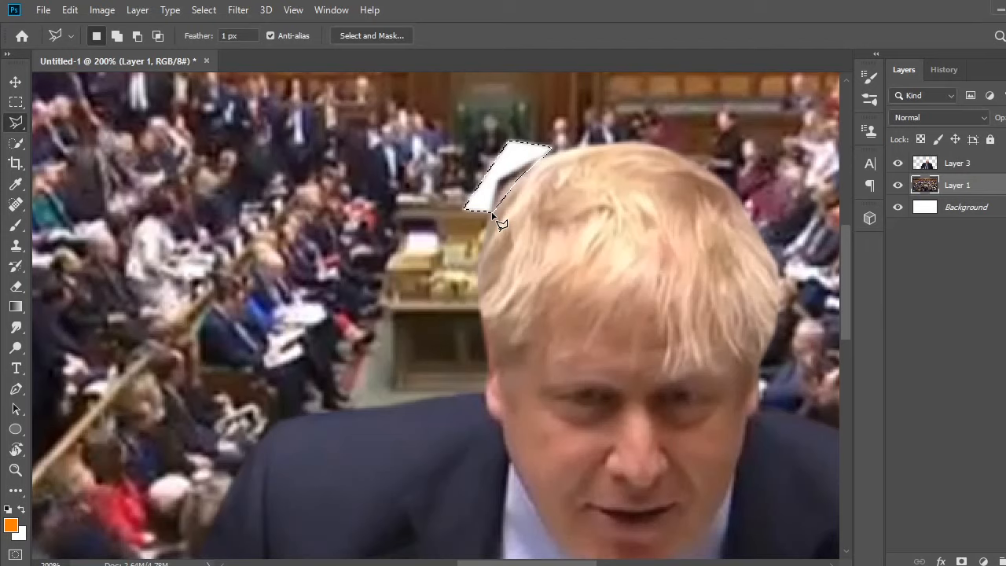
key(ctrl+z)
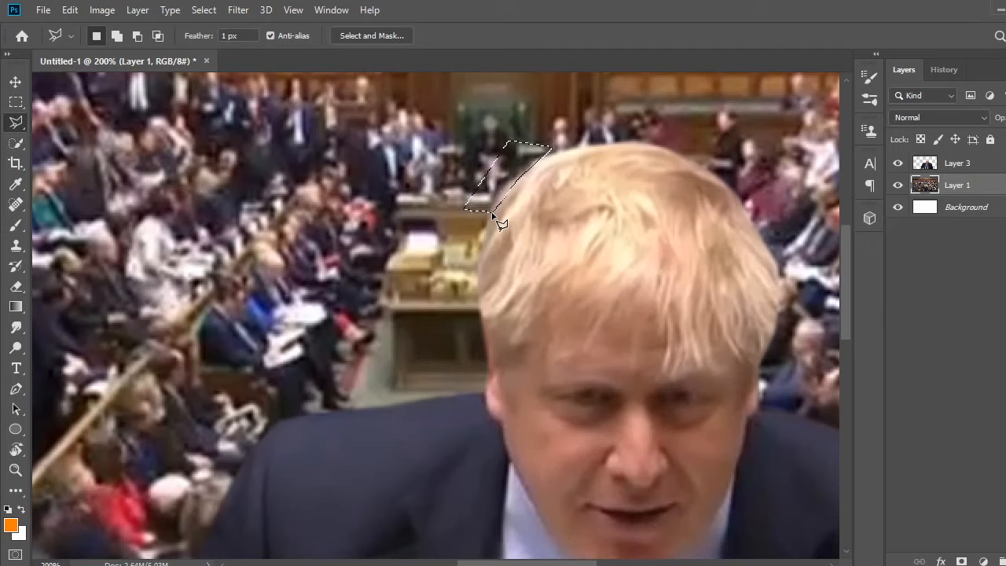
- Clear the small selection beside the speaker's hair
click(968, 160)
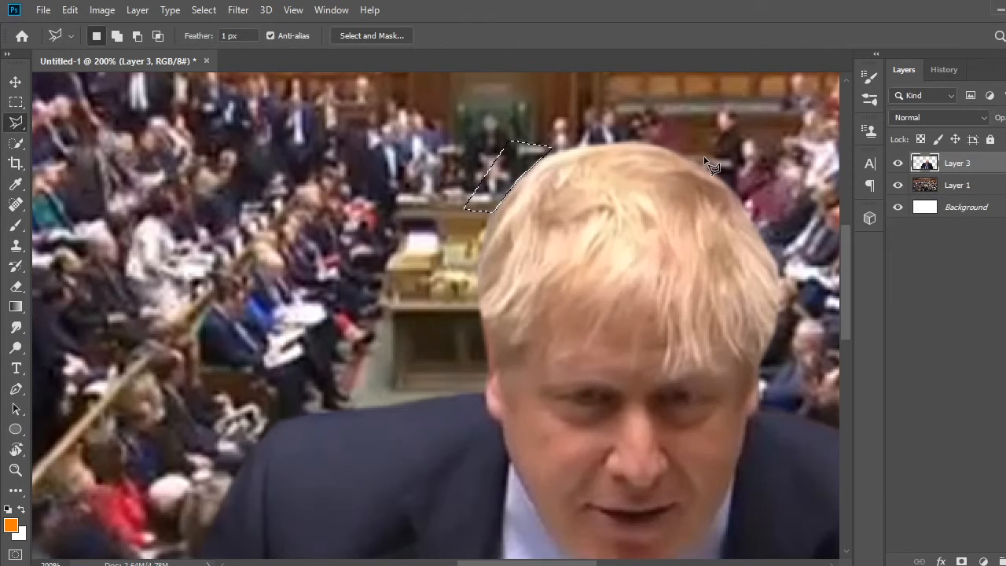
click(204, 9)
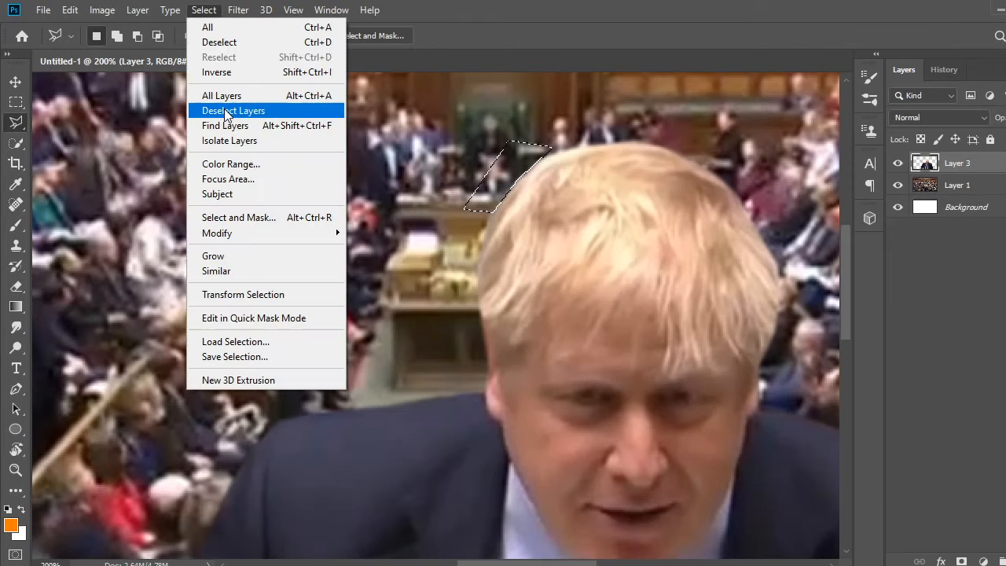
click(228, 111)
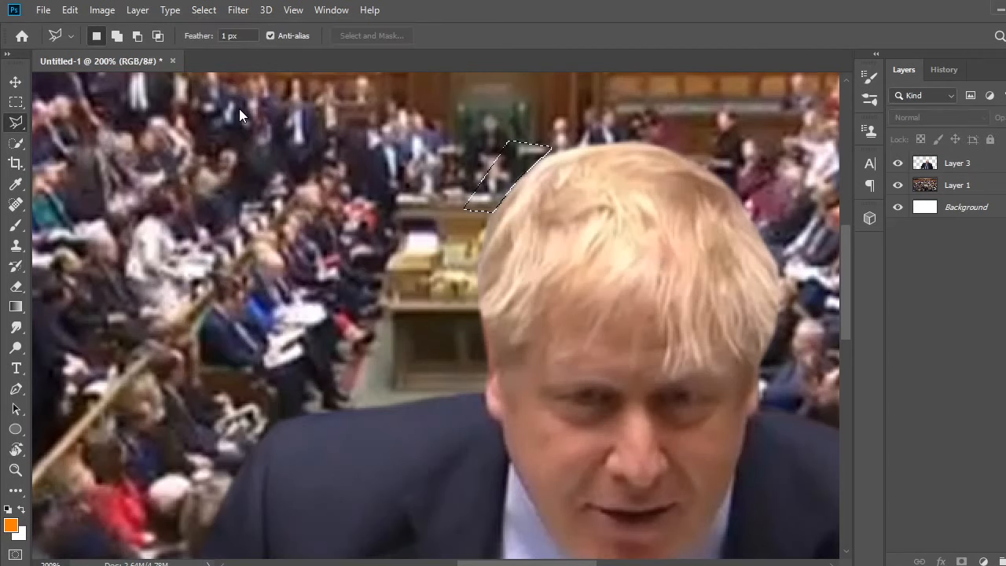
key(ctrl+d)
key(ctrl+minus)
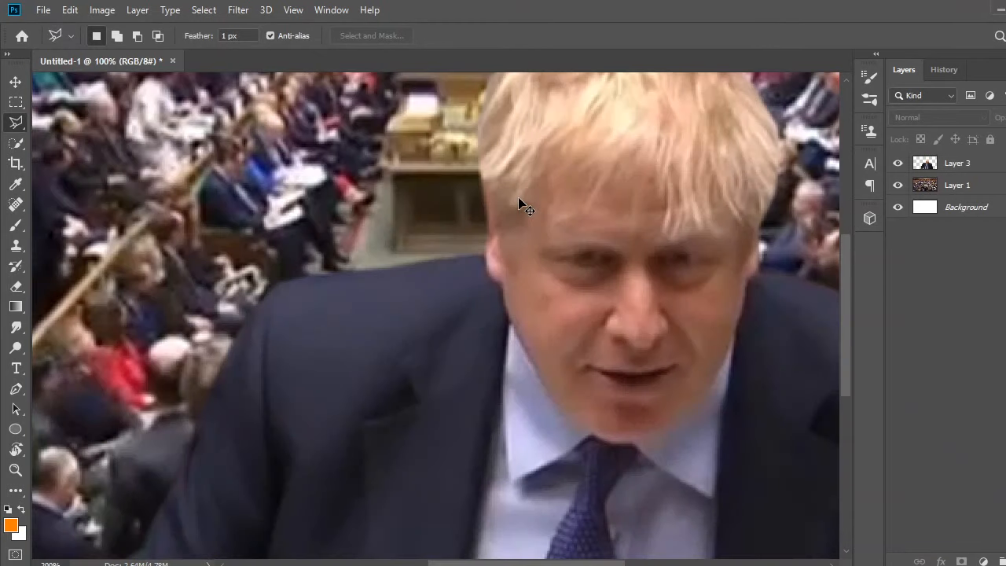
key(ctrl+minus)
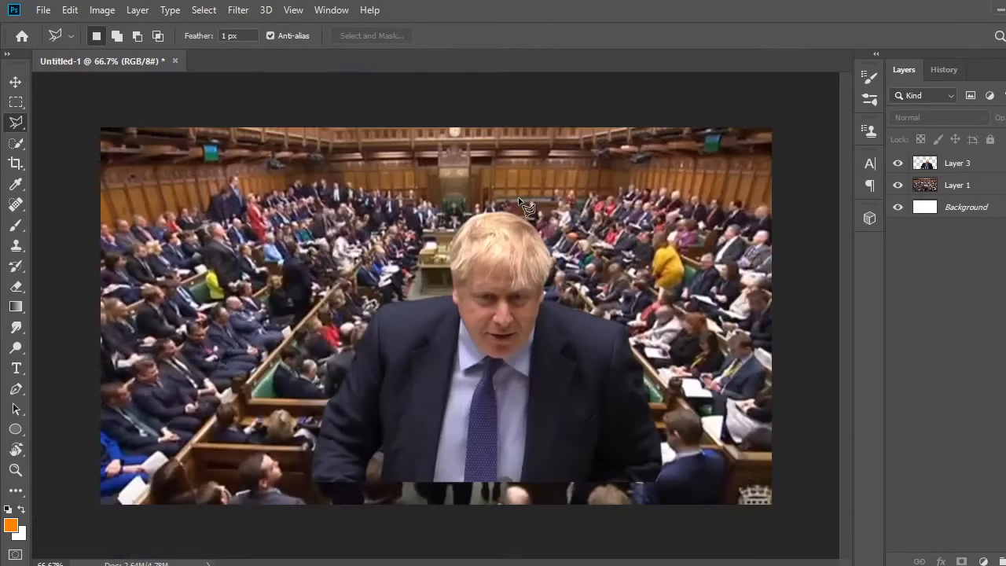
- Enlarge the speaker cutout to about 163% and place it in the right half of the canvas, with the hair reaching the top edge
click(15, 81)
click(523, 371)
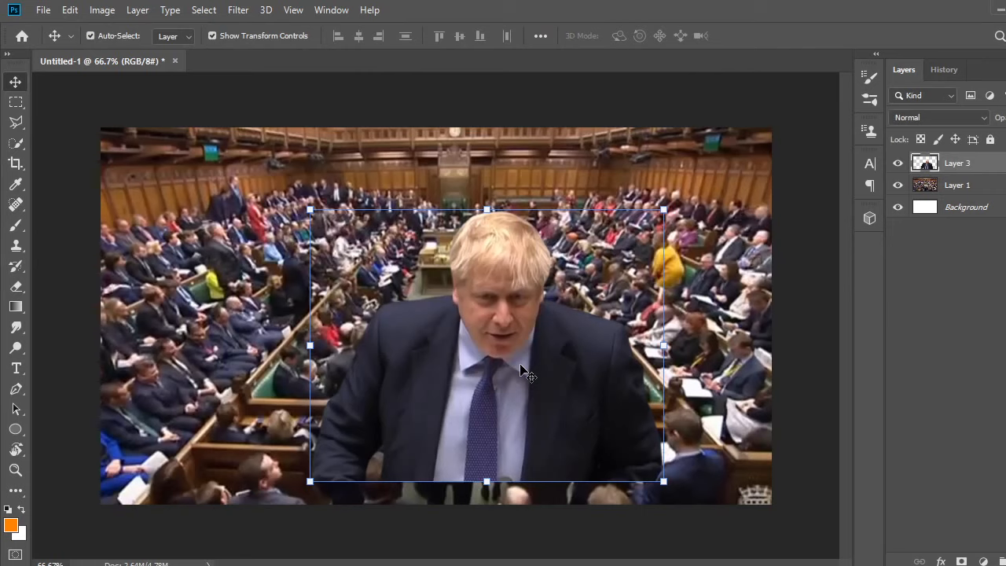
drag(523, 371, 731, 439)
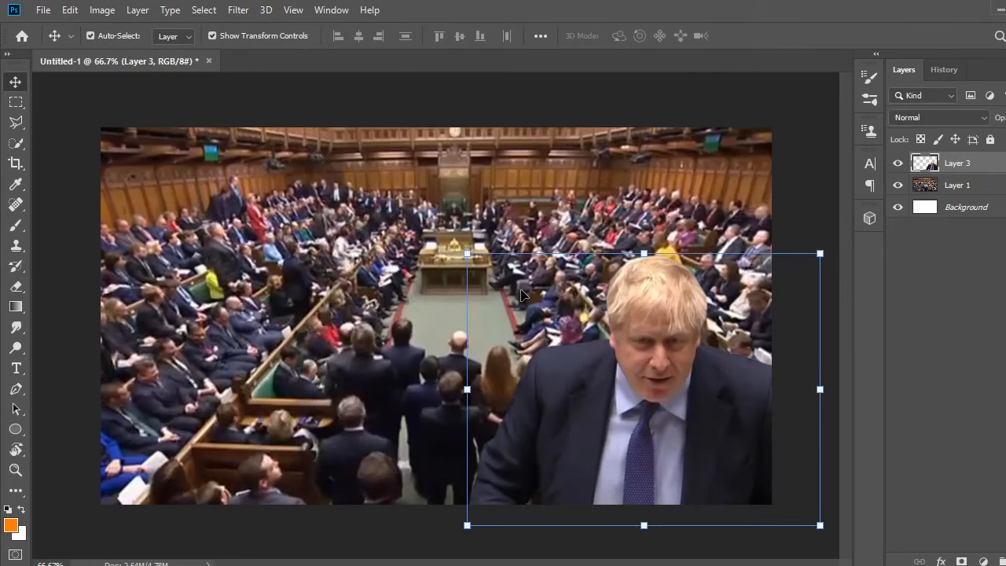
drag(467, 253, 382, 187)
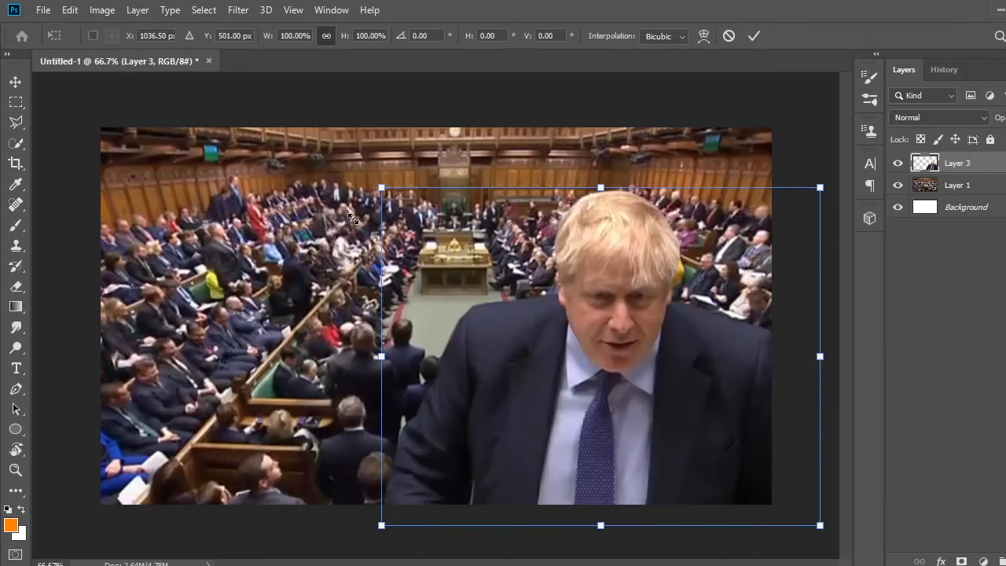
drag(352, 218, 242, 81)
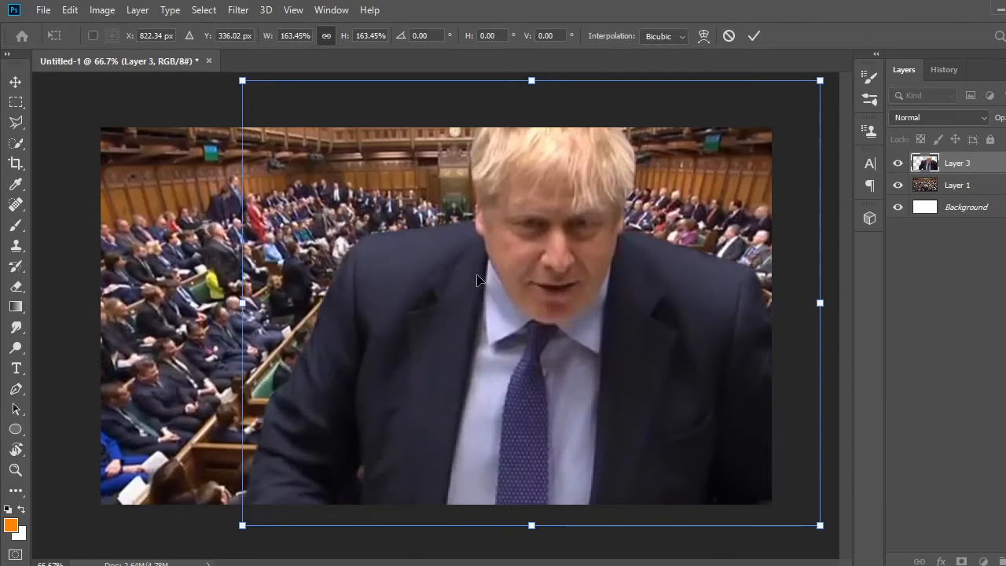
drag(604, 274, 658, 298)
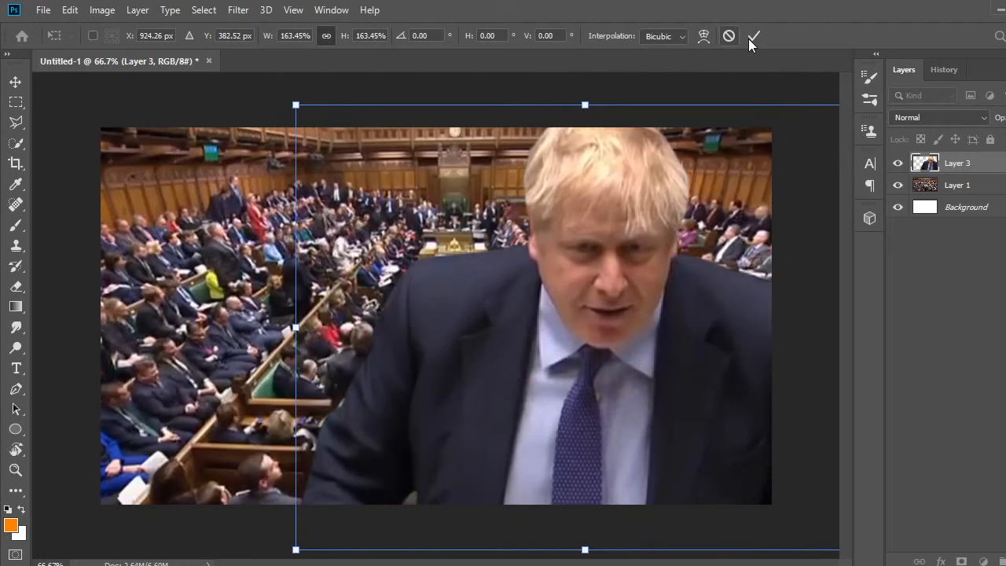
click(753, 36)
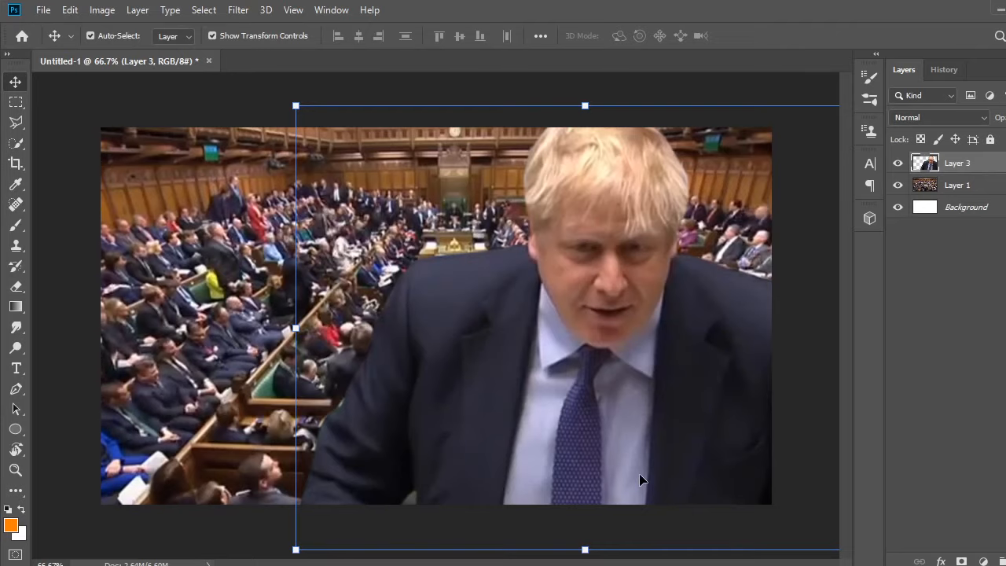
- Switch to the browser and search Google Images for "concert lights" in a new tab
key(alt+Tab)
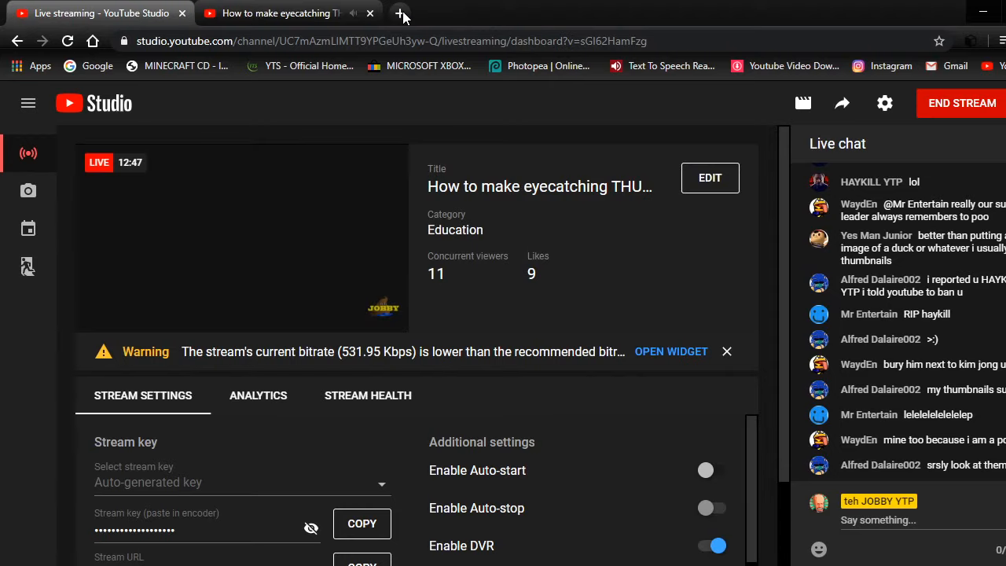
click(401, 13)
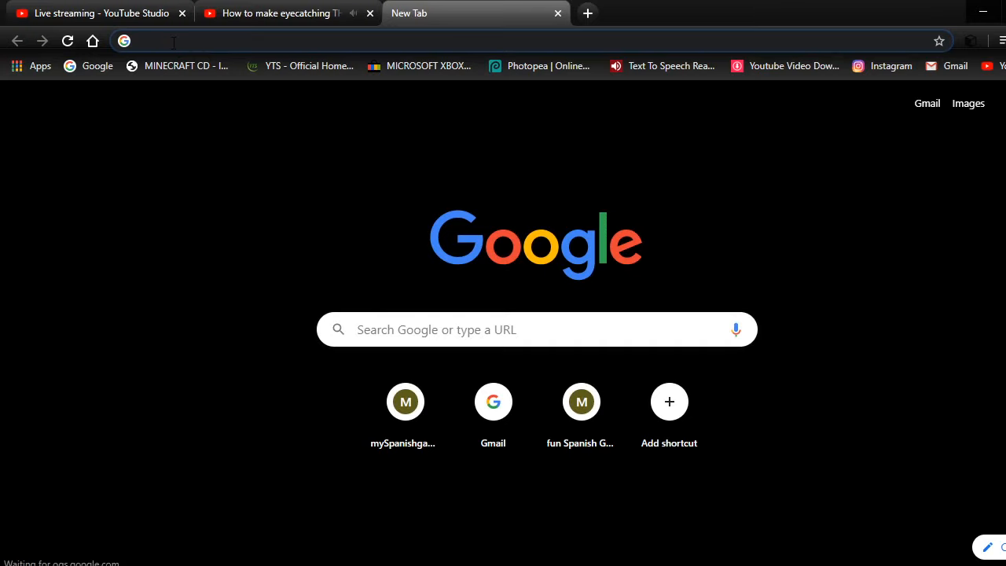
text(concert l)
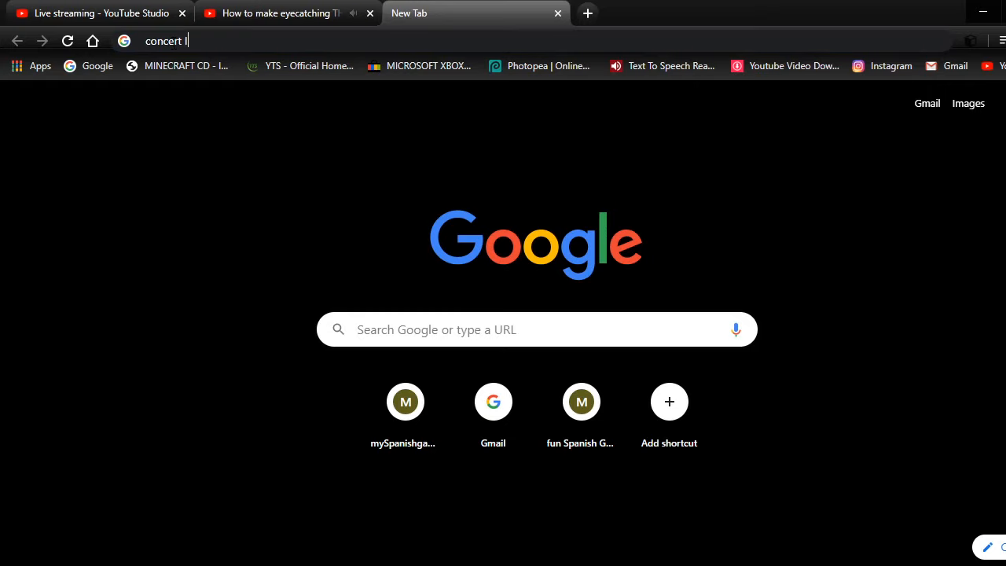
text(ights)
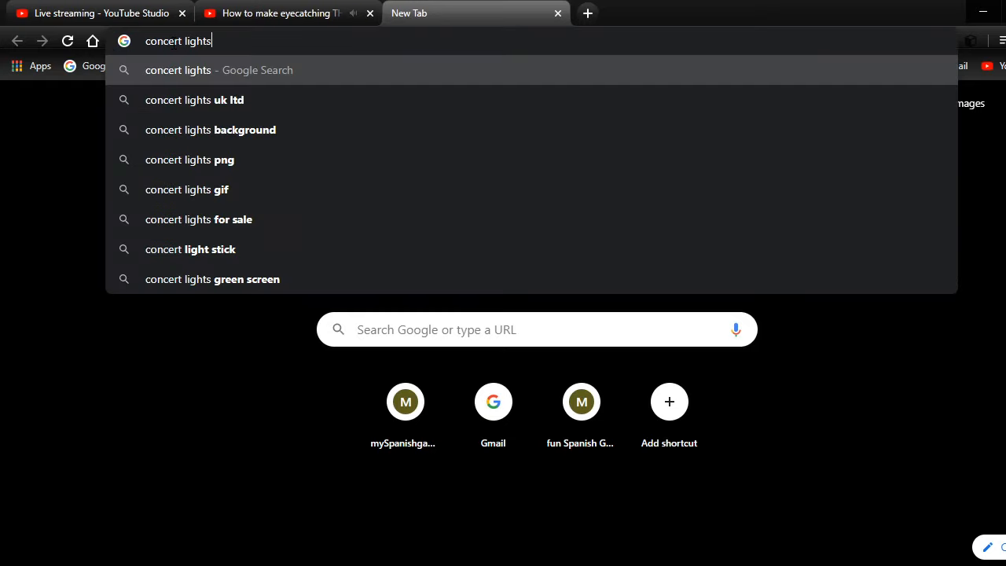
key(Return)
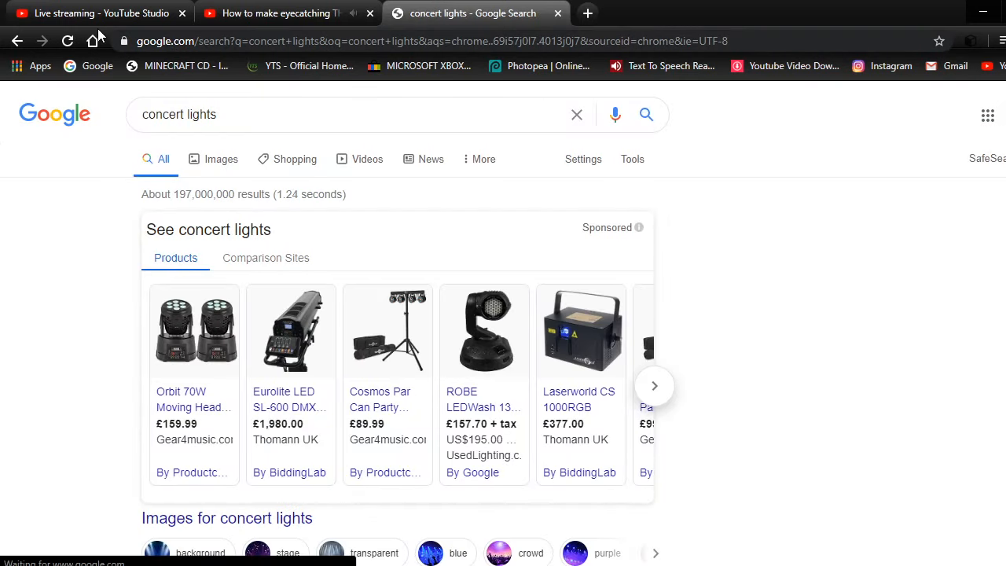
click(222, 163)
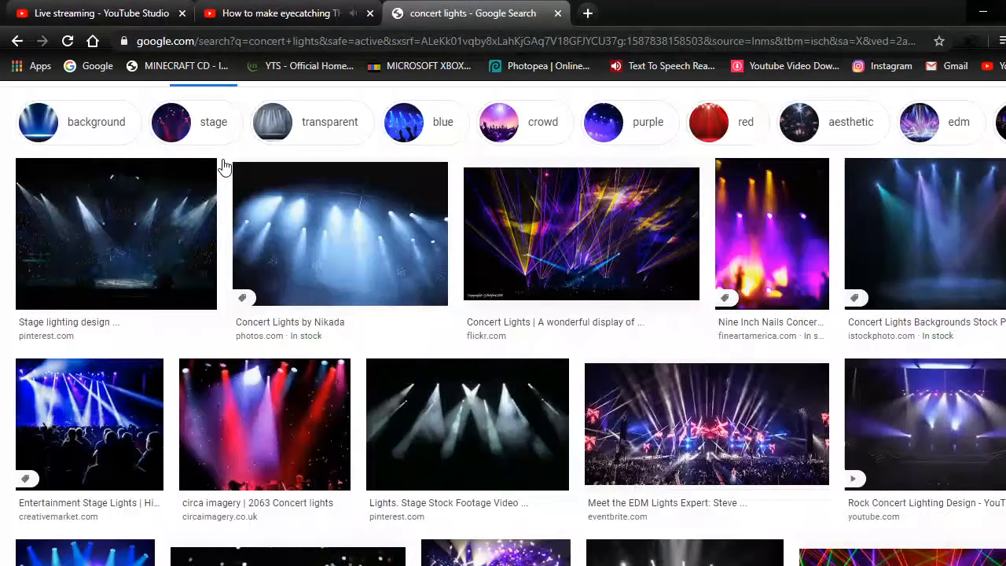
- Look through the concert lights results and refine the image search to "concert lights green screen"
scroll(494, 337, down, 2)
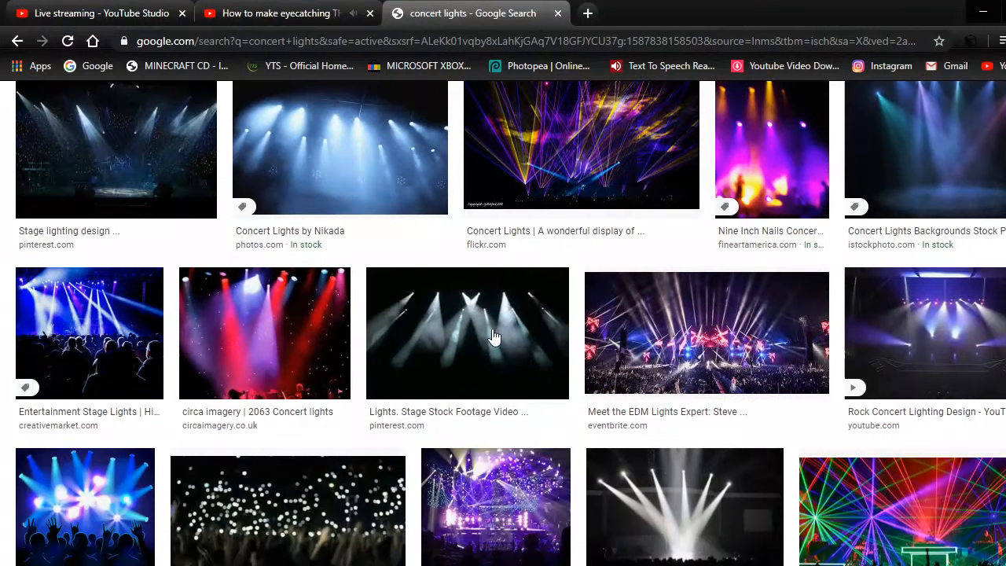
scroll(365, 315, up, 2)
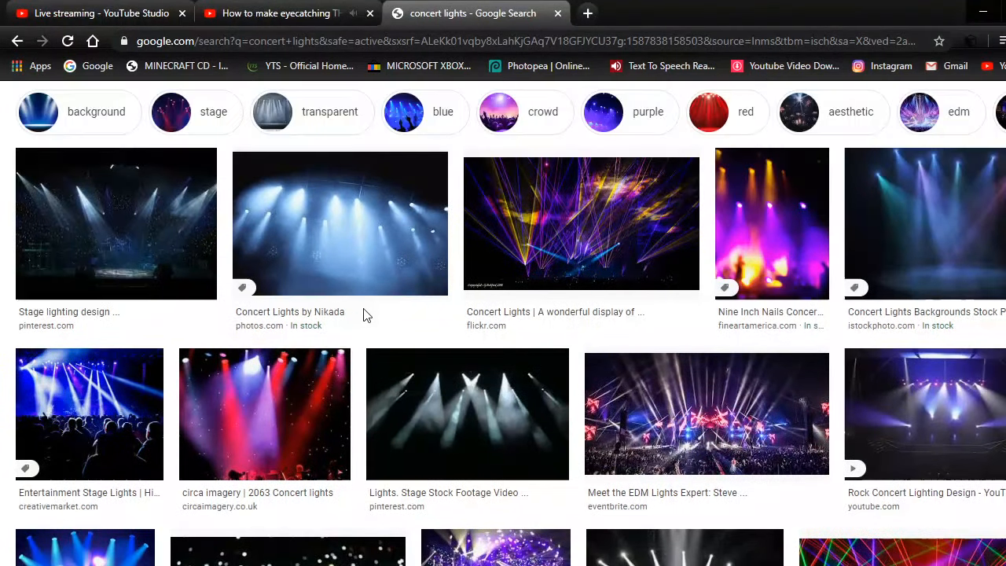
scroll(364, 316, down, 2)
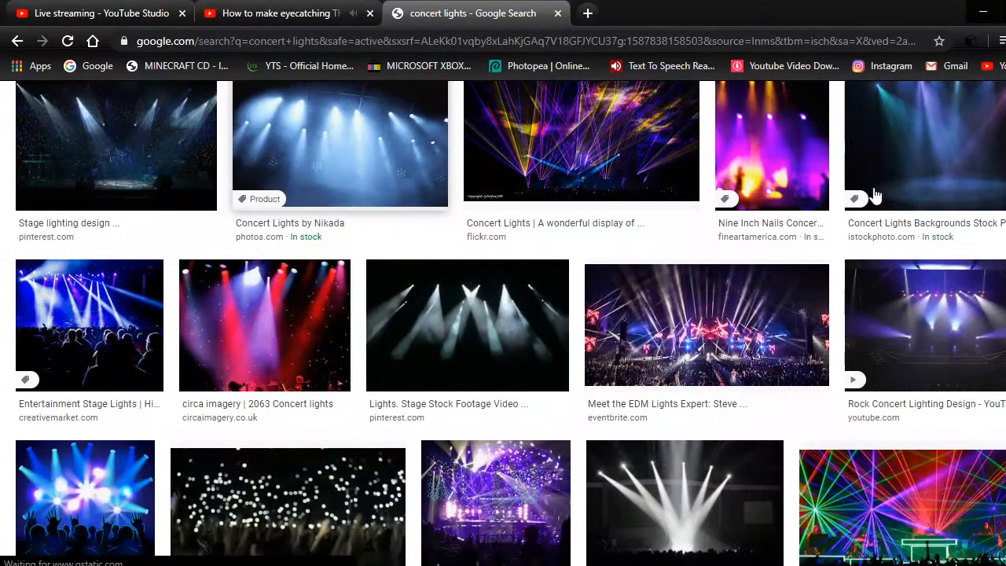
scroll(376, 362, up, 4)
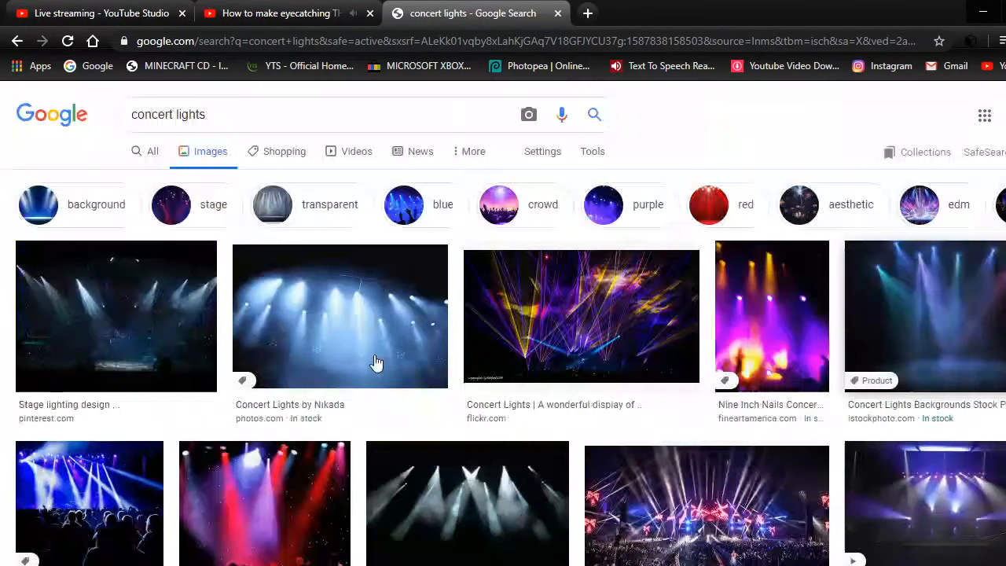
click(301, 108)
text(gree)
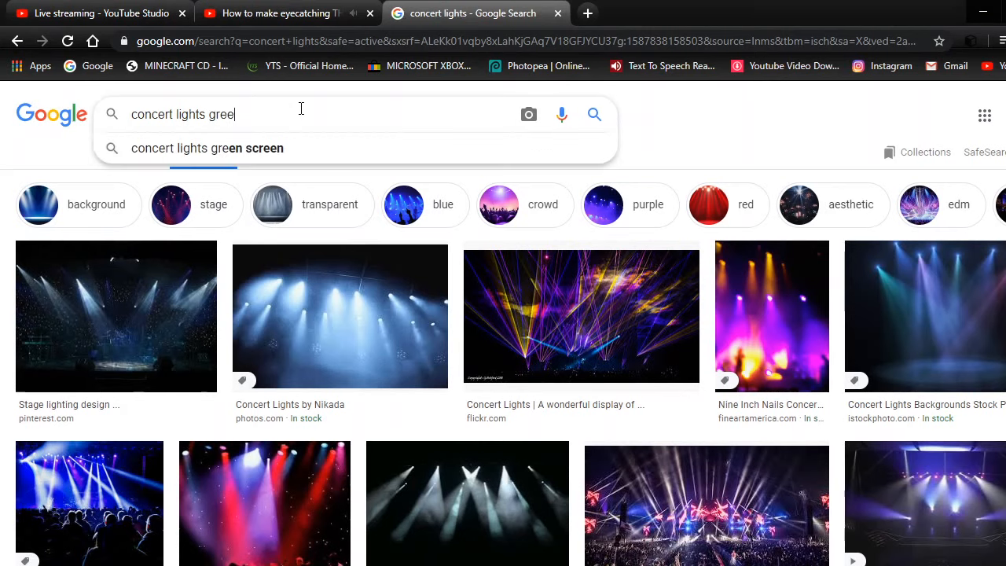
text(n scr)
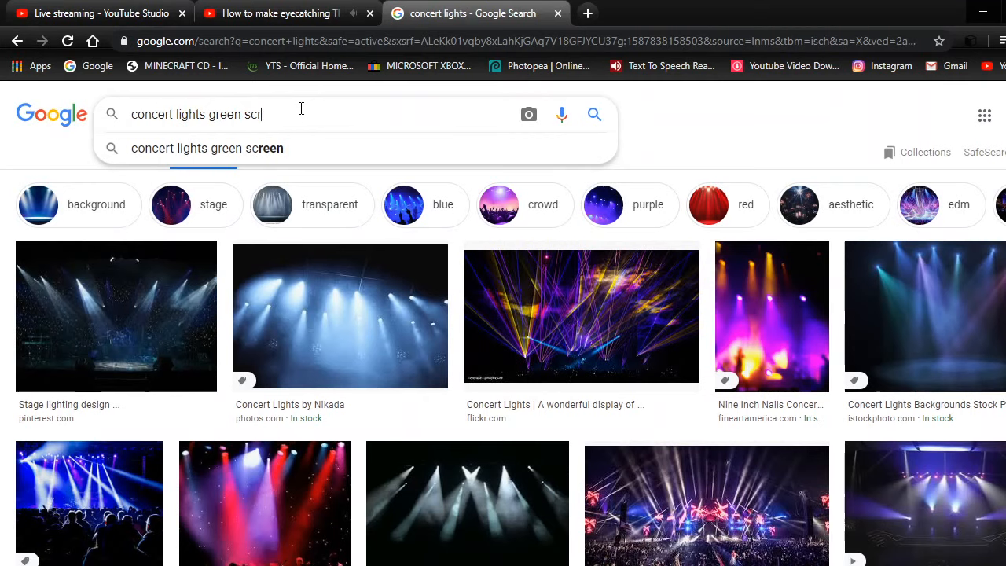
text(een)
key(Return)
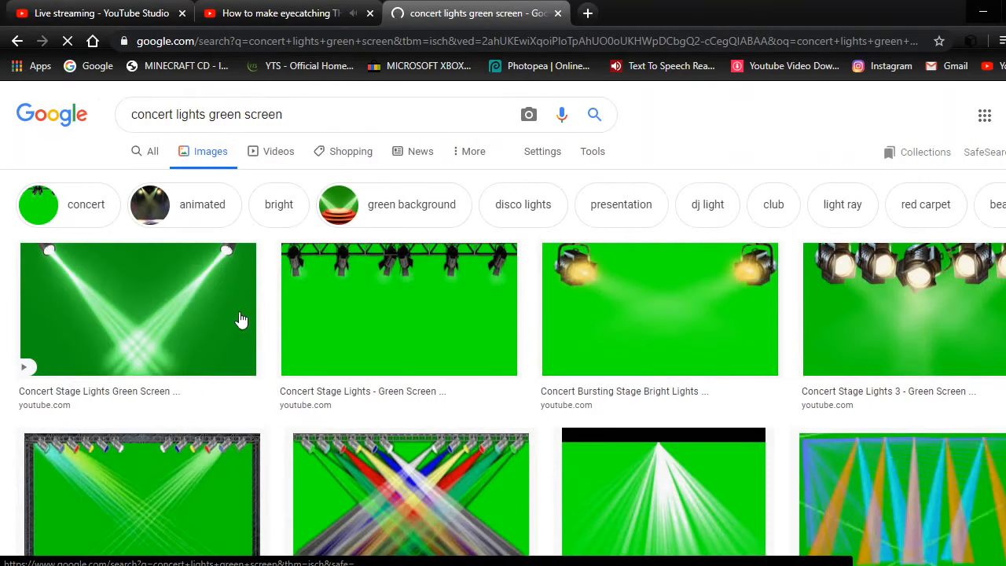
- Open the first result, Concert Stage Lights Green Screen, and copy its preview image
click(173, 336)
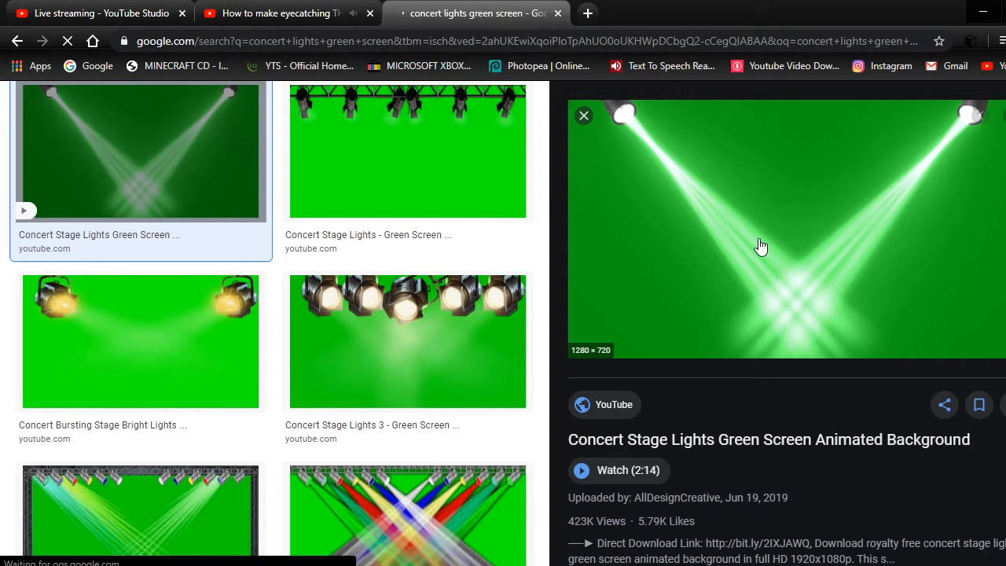
right_click(759, 240)
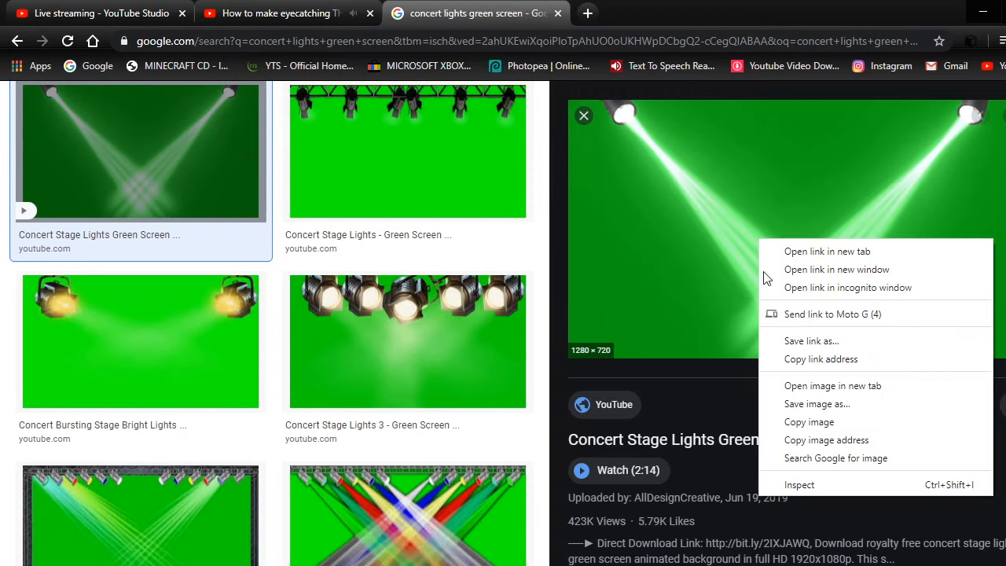
click(807, 422)
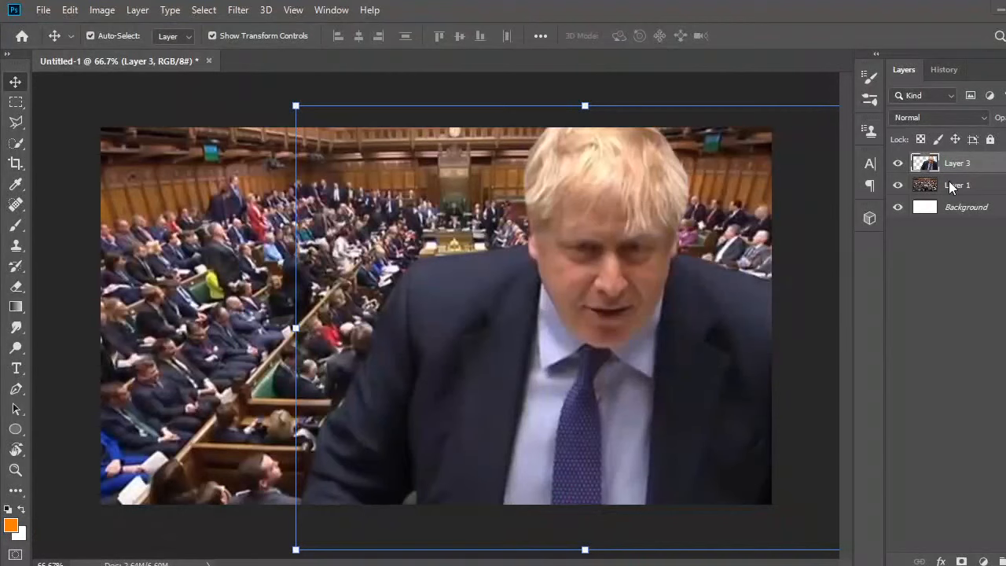
- Switch to Photoshop, paste the copied stage lights image directly above the chamber layer and hide the speaker layer
click(950, 182)
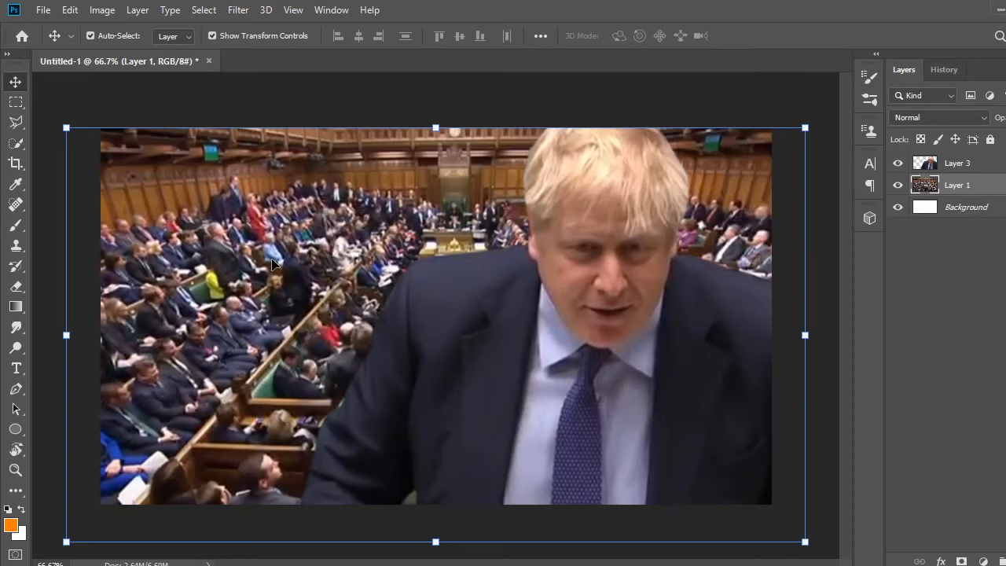
key(ctrl)
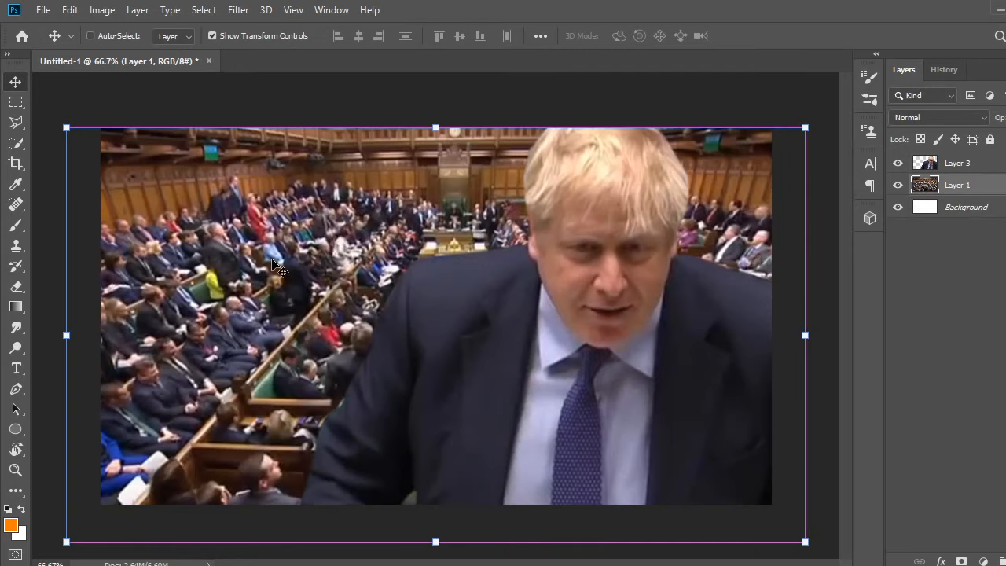
key(ctrl+v)
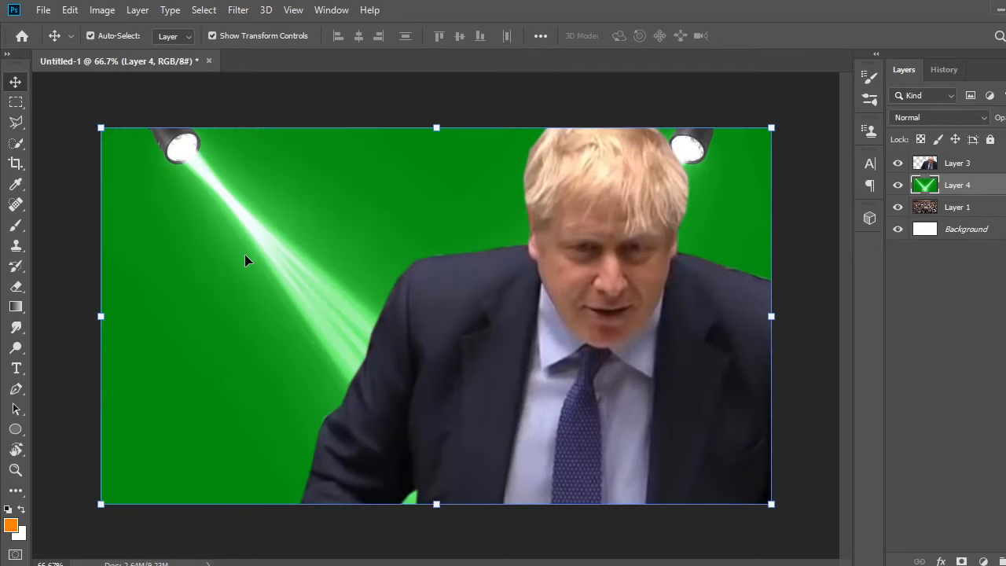
click(898, 162)
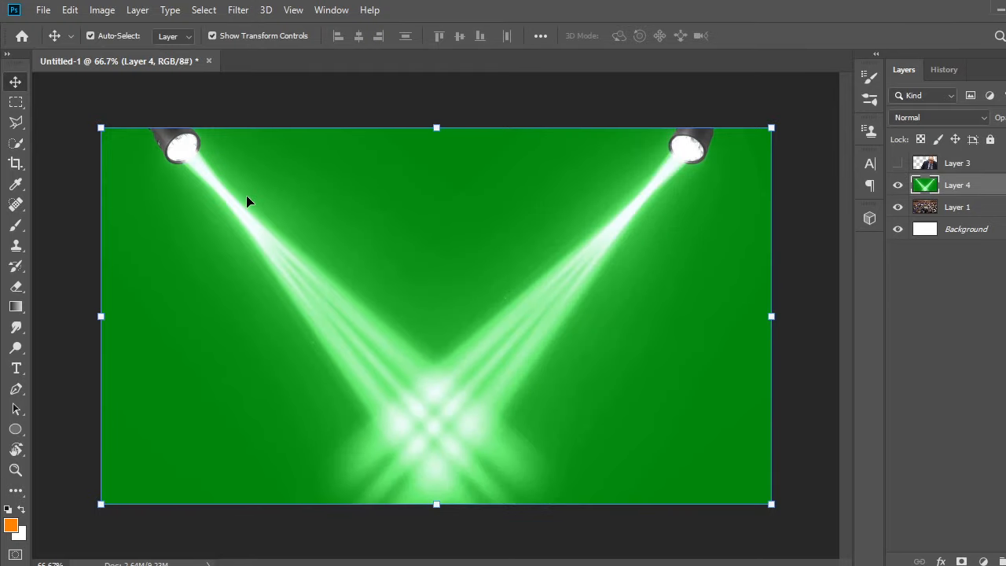
click(206, 10)
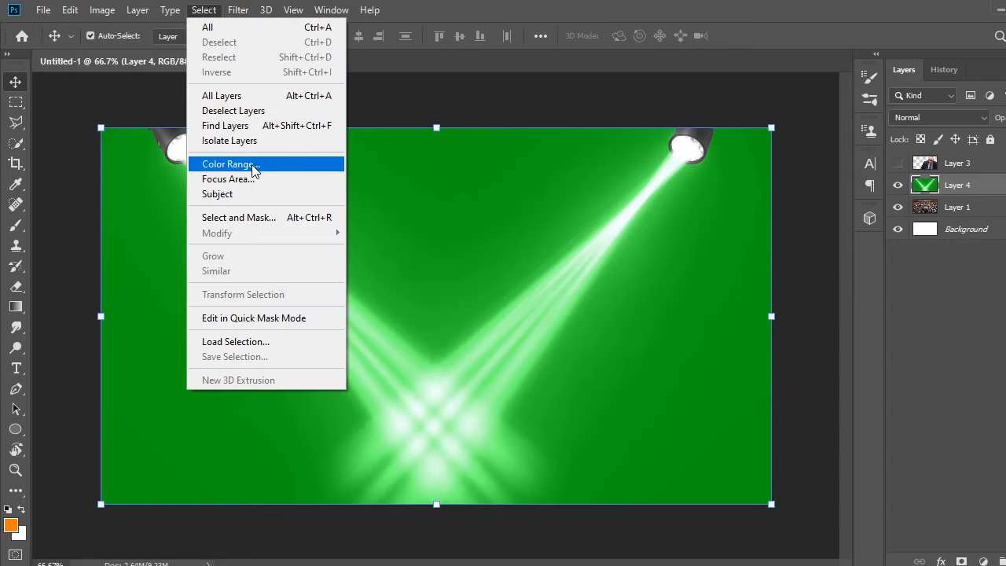
click(252, 165)
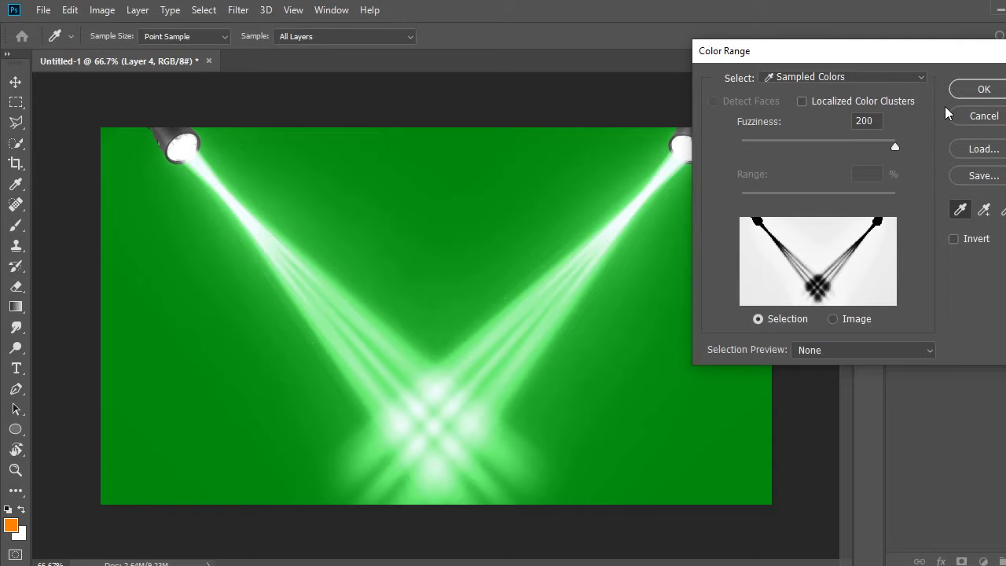
click(973, 120)
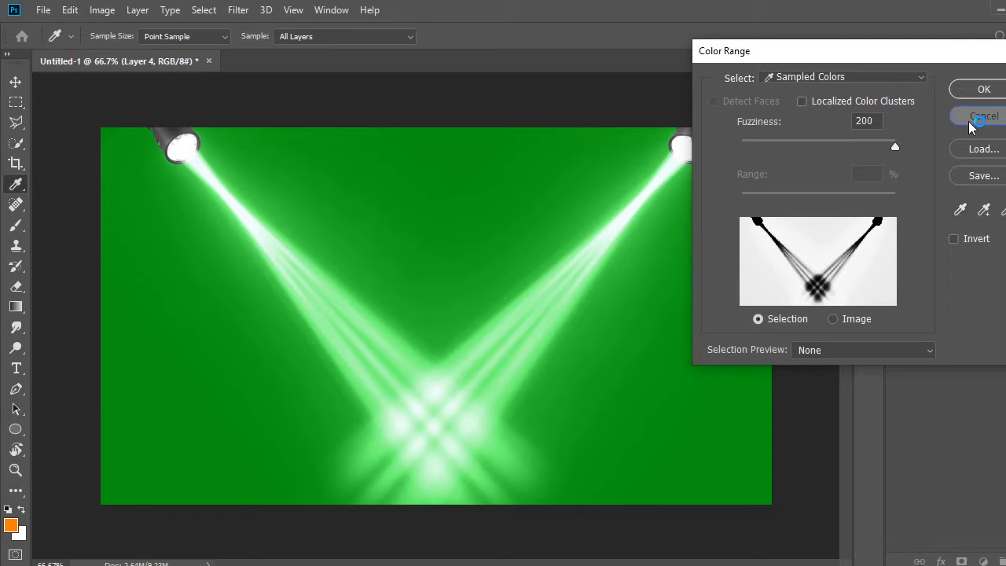
- Select the stage lights' green background with Color Range at fuzziness 152, delete it and clear the selection
click(206, 11)
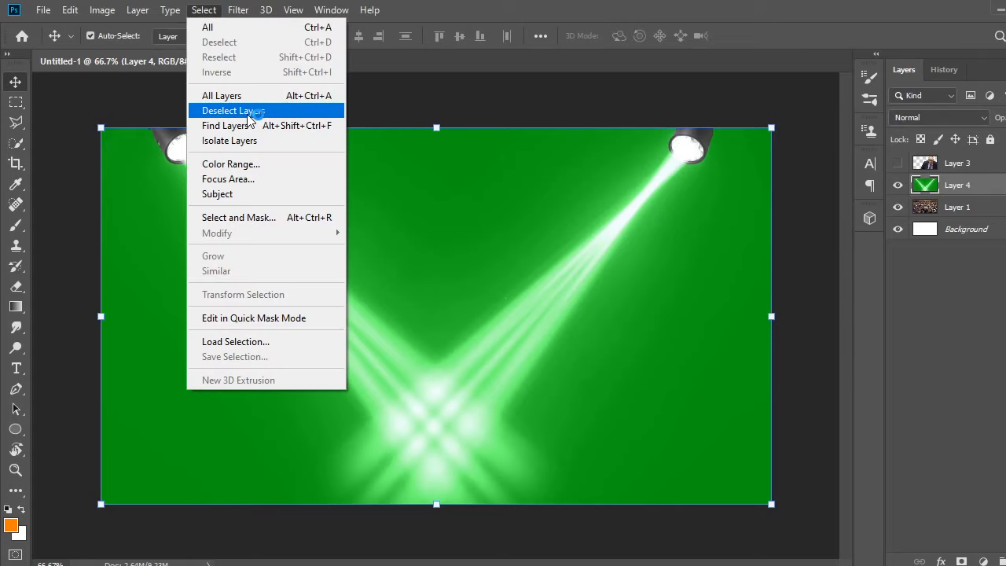
click(230, 163)
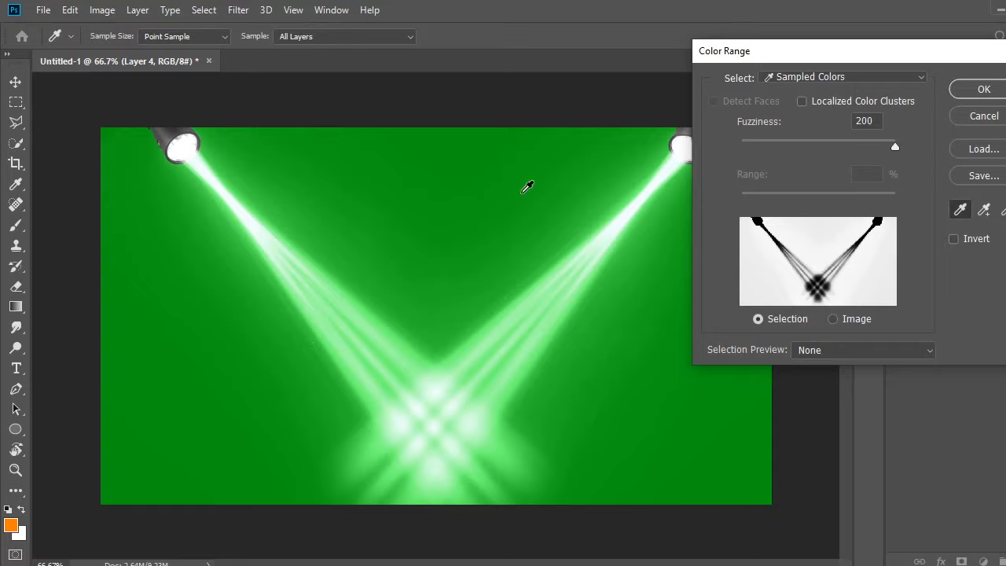
click(485, 190)
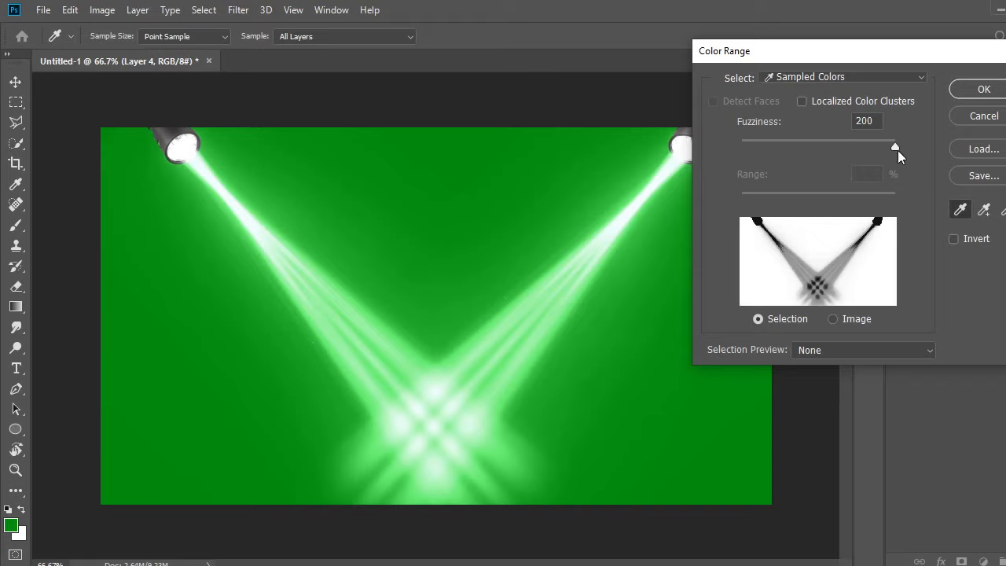
drag(898, 150, 835, 164)
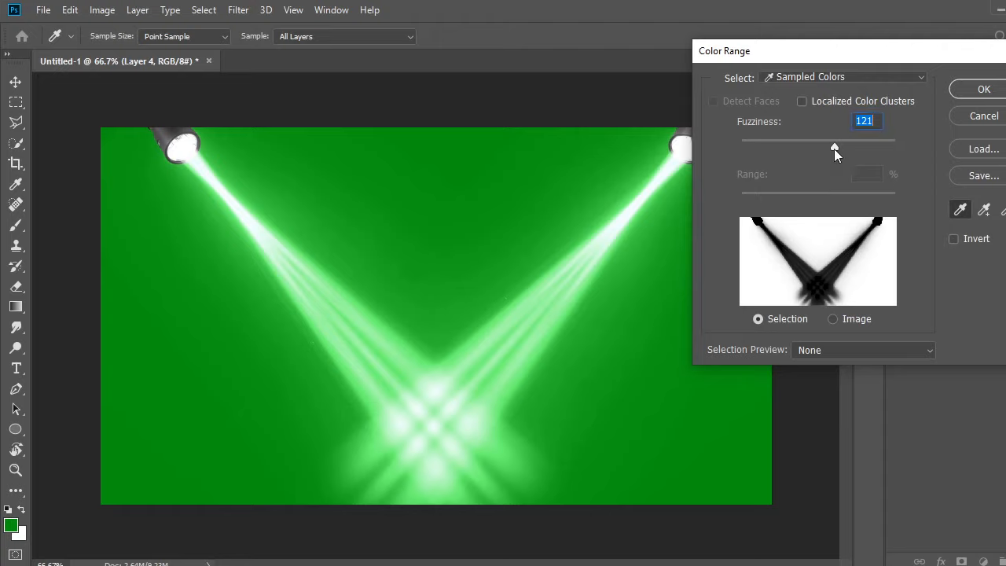
drag(834, 148, 860, 148)
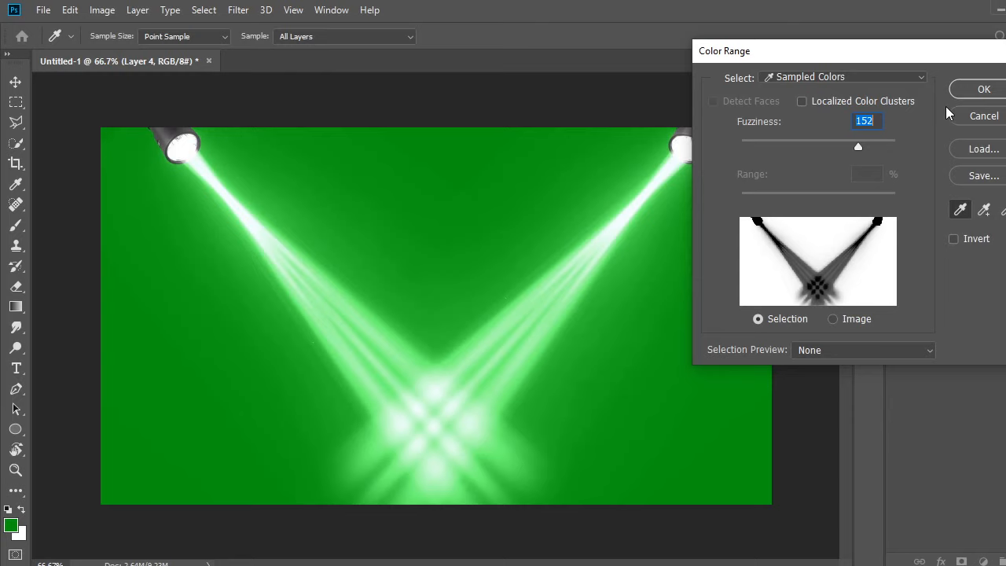
key(Return)
key(v)
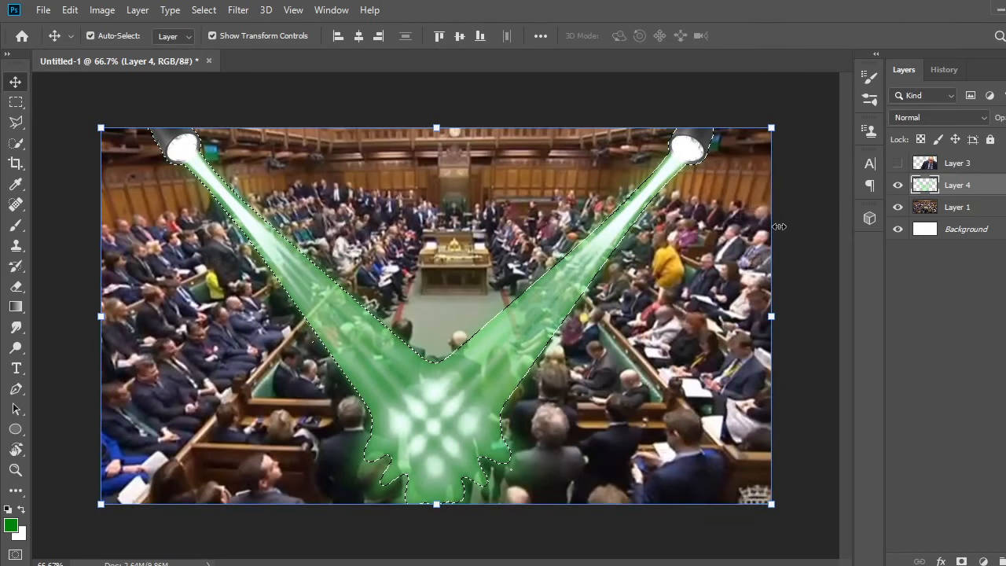
key(ctrl+d)
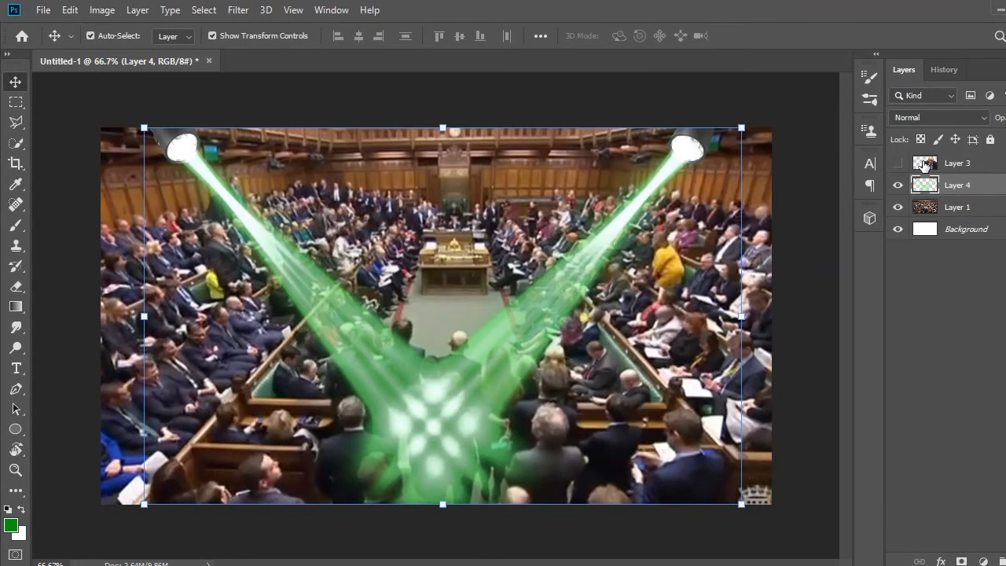
- Show the speaker layer again and bring the stage lights layer above it, shifted slightly left
click(898, 163)
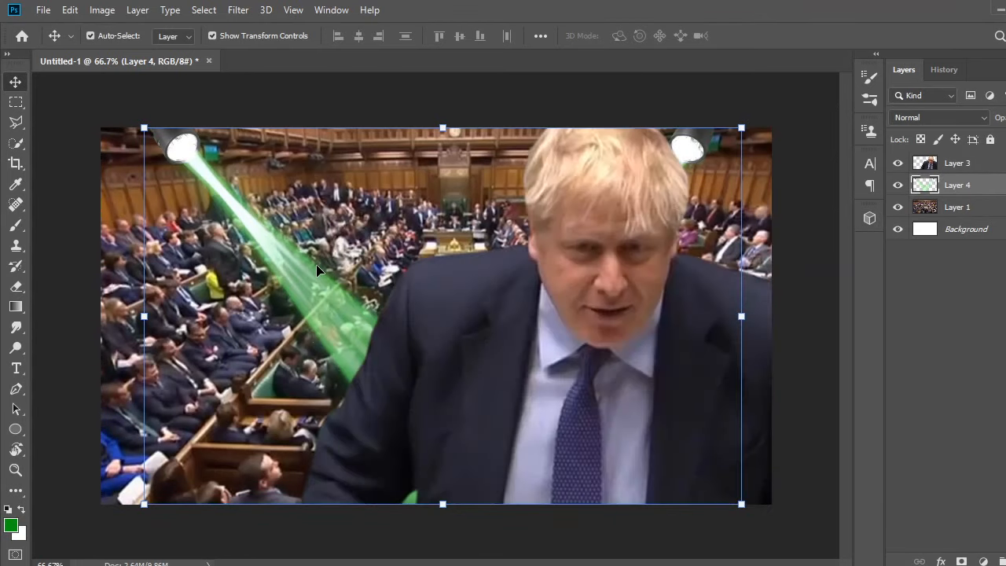
drag(316, 264, 285, 264)
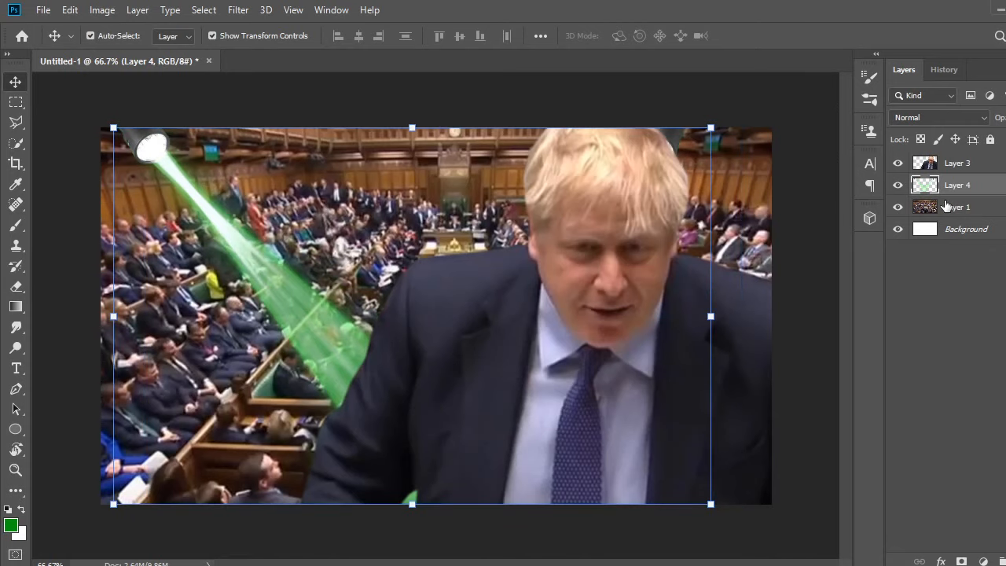
key(ctrl+bracketright)
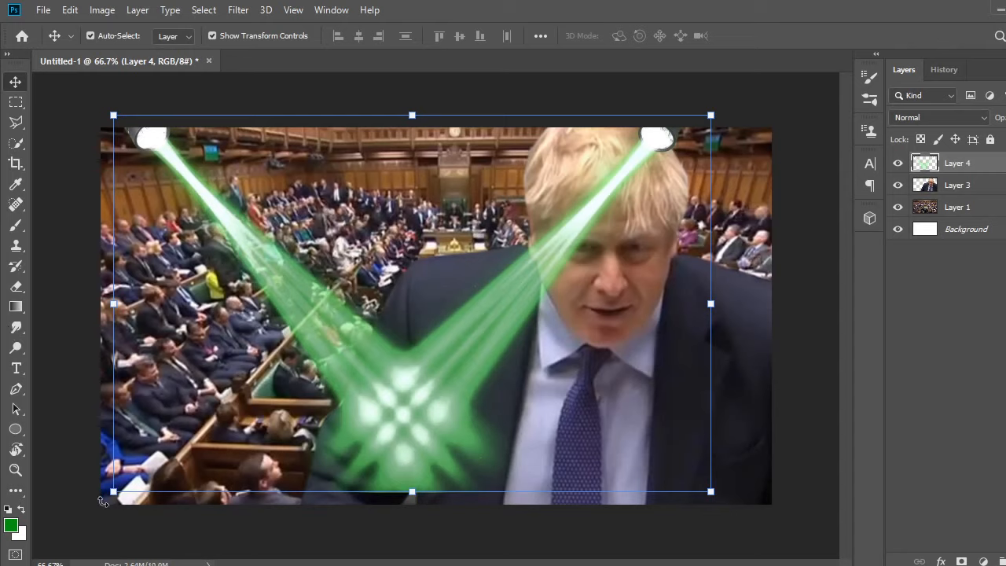
- Enlarge the stage lights to about 152% and place the crossing beams over the left half of the canvas
drag(103, 501, 248, 556)
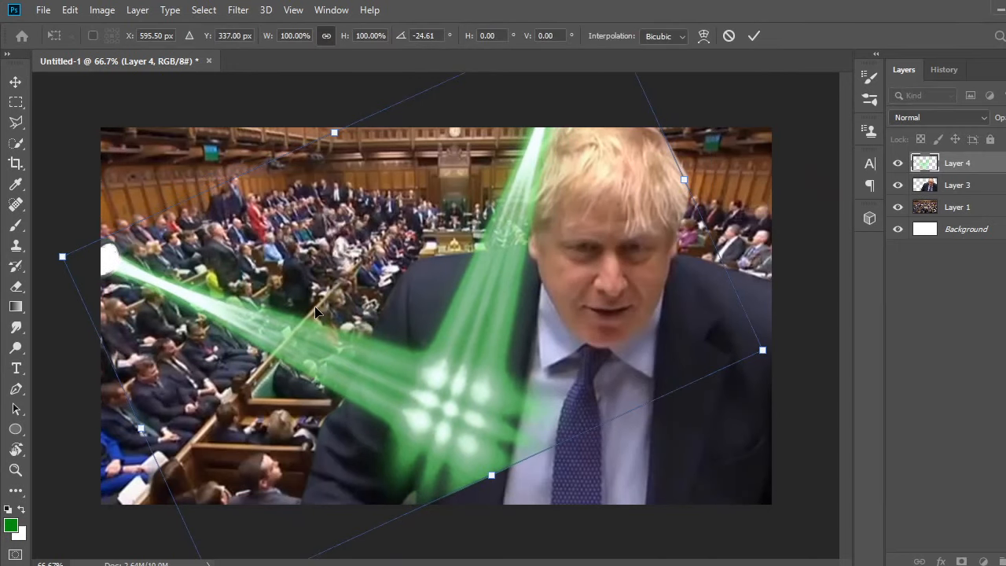
key(ctrl+z)
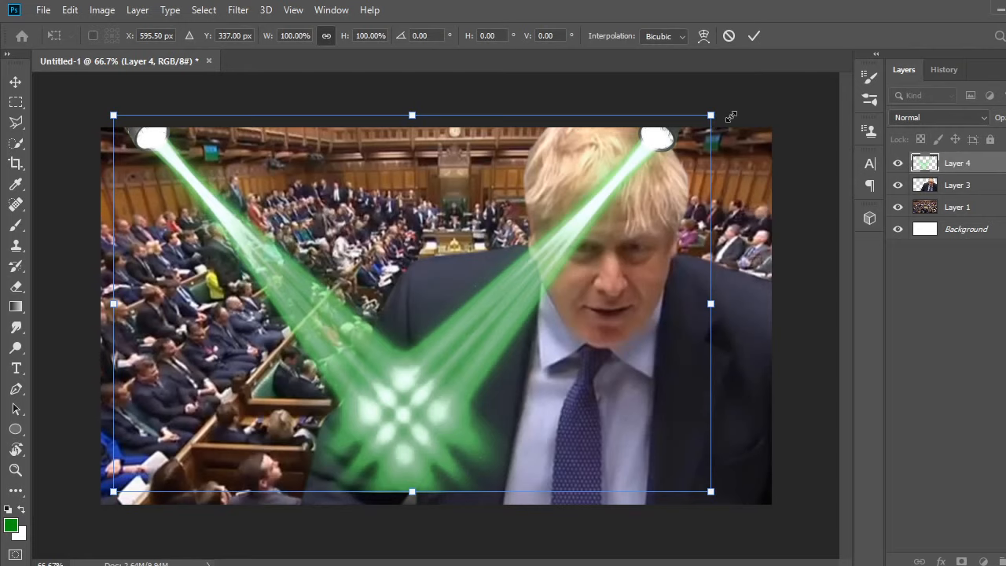
drag(712, 115, 1005, 0)
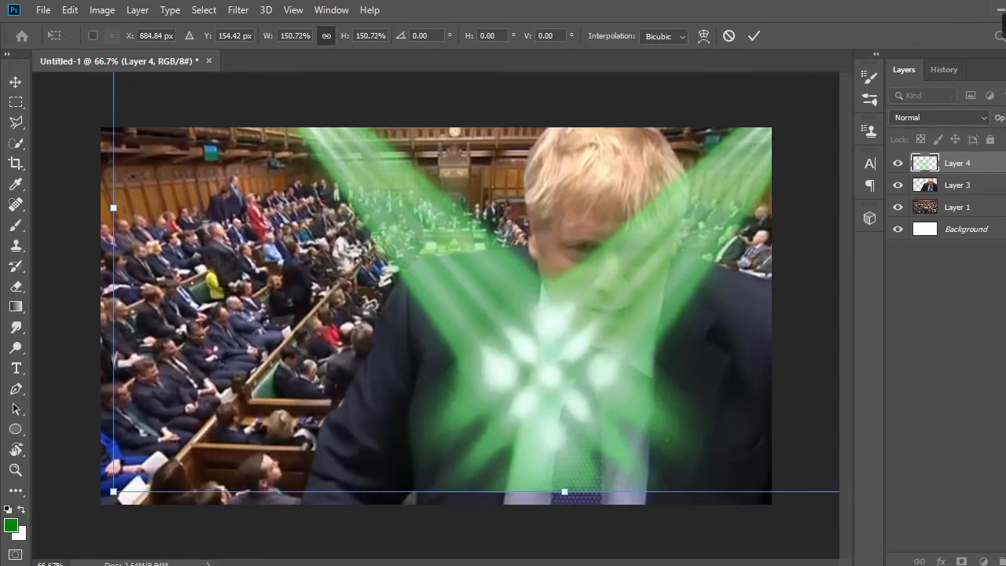
drag(607, 246, 329, 241)
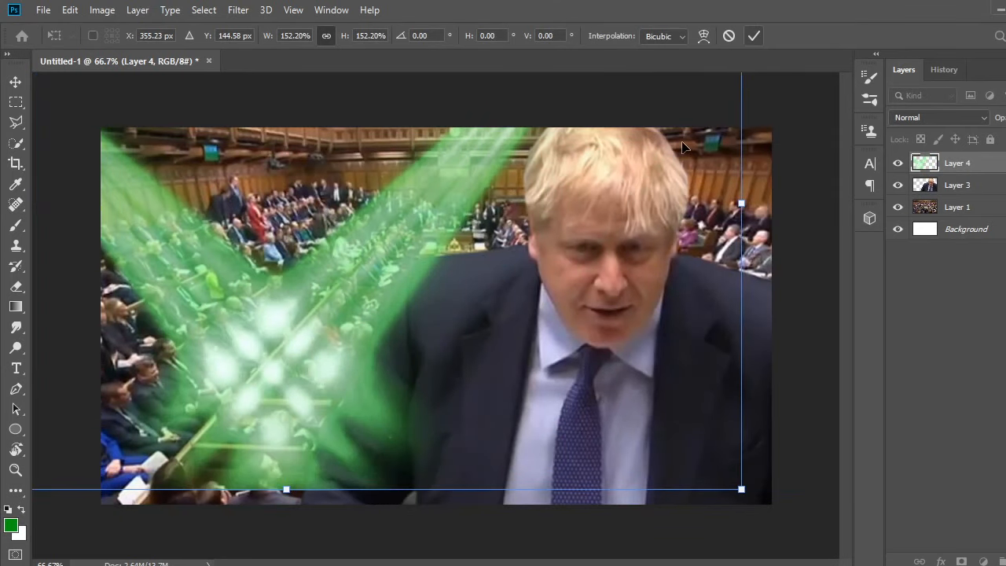
click(759, 41)
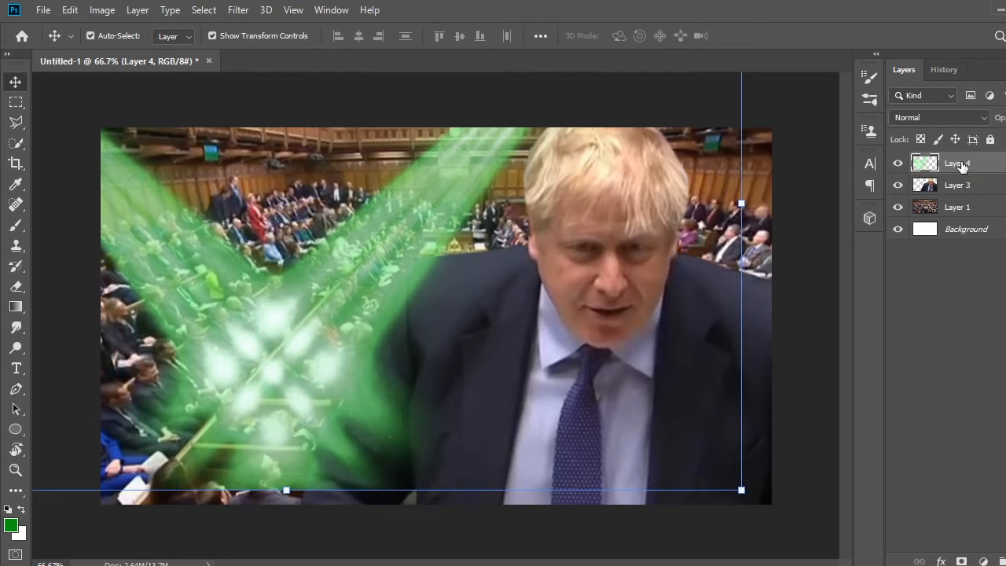
- Place the stage lights layer behind the speaker and slightly lower on the canvas, and duplicate the layer
drag(963, 164, 978, 204)
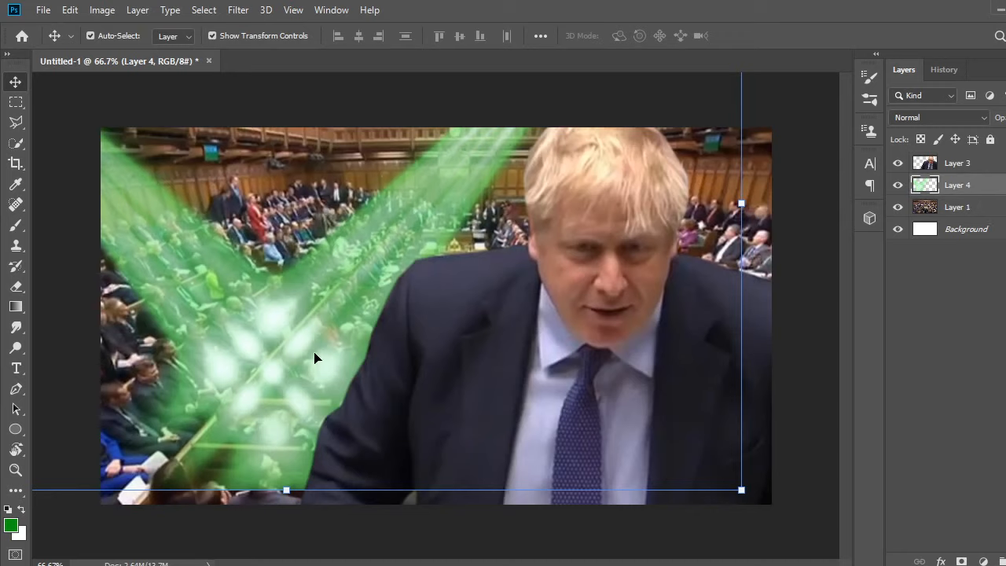
drag(314, 358, 315, 366)
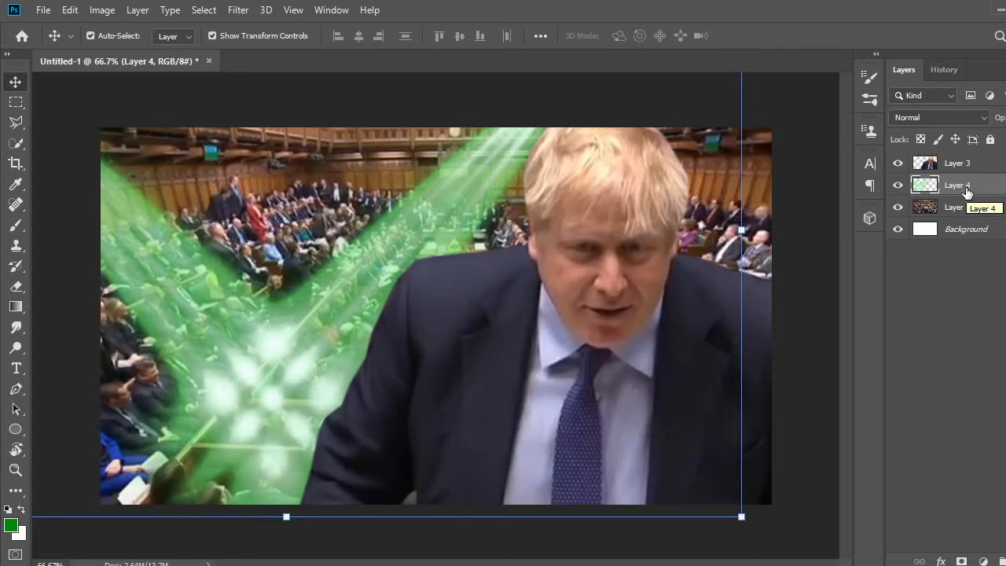
key(ctrl)
key(ctrl+j)
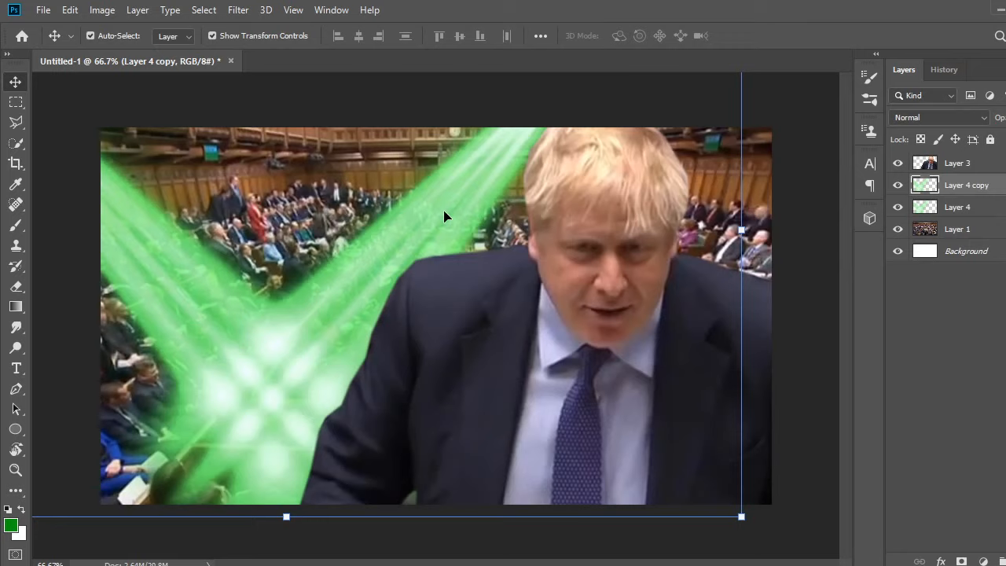
- Spread the two green stage light layers apart, the original toward the right and the copy over the lower left of the canvas
drag(444, 217, 116, 305)
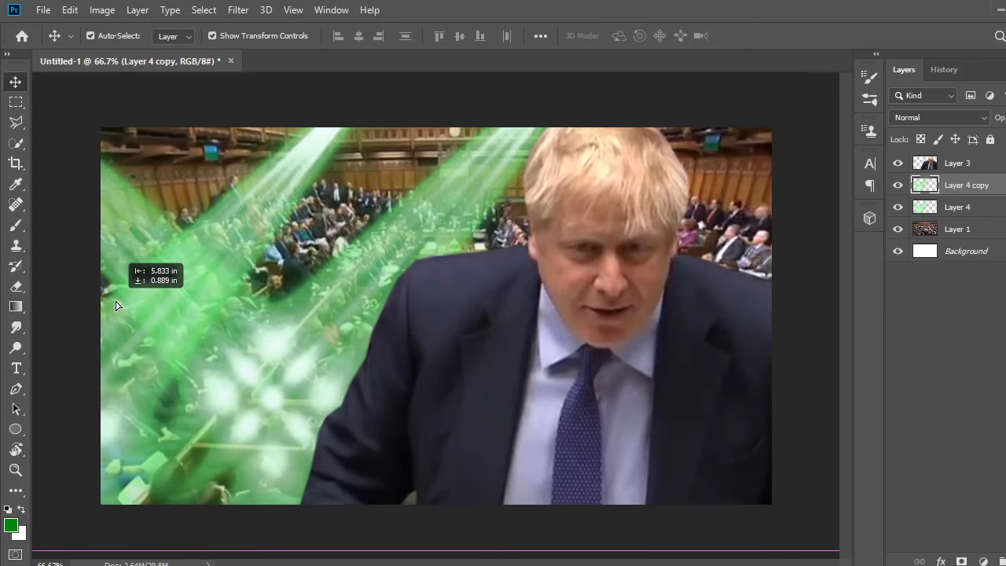
click(310, 387)
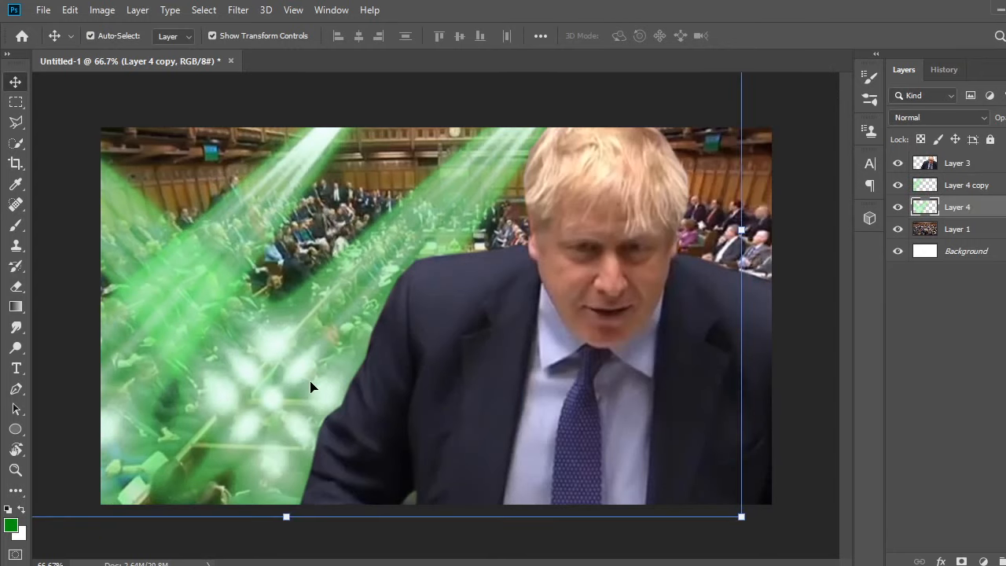
drag(311, 387, 511, 363)
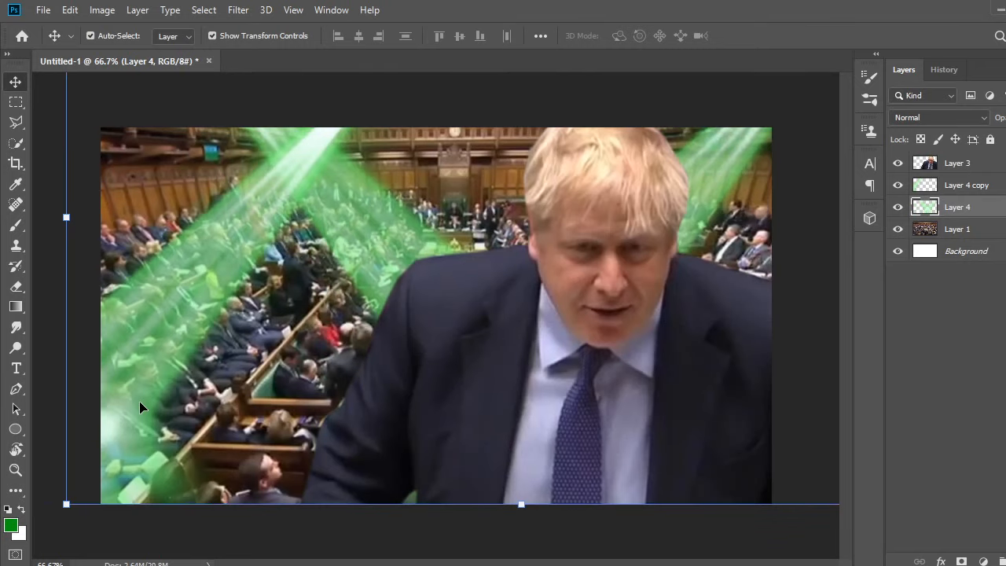
drag(140, 403, 338, 270)
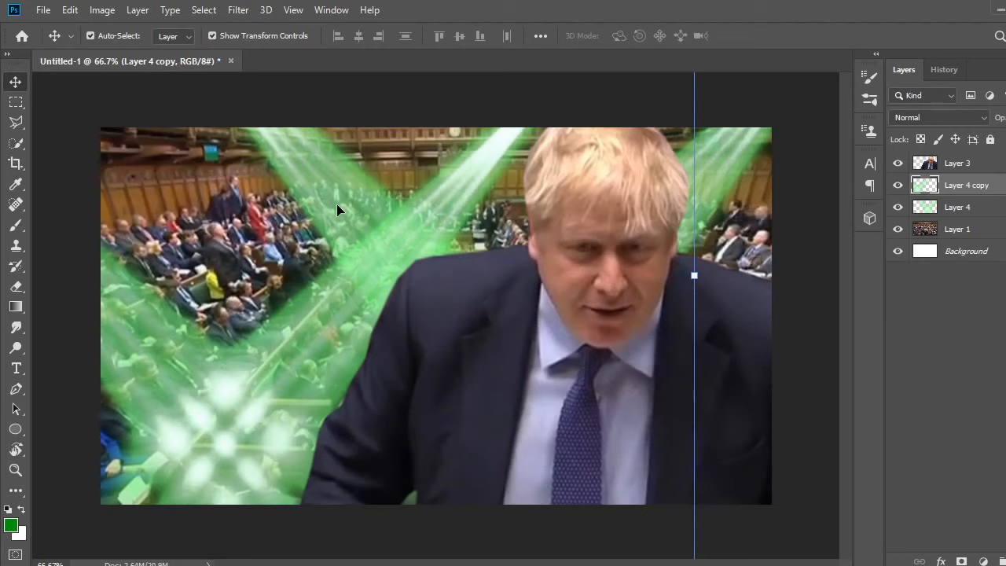
- Recolor the copied stage lights gold with Hue/Saturation, using hue -80, saturation +77 and lightness -7
click(89, 7)
mouse_move(158, 51)
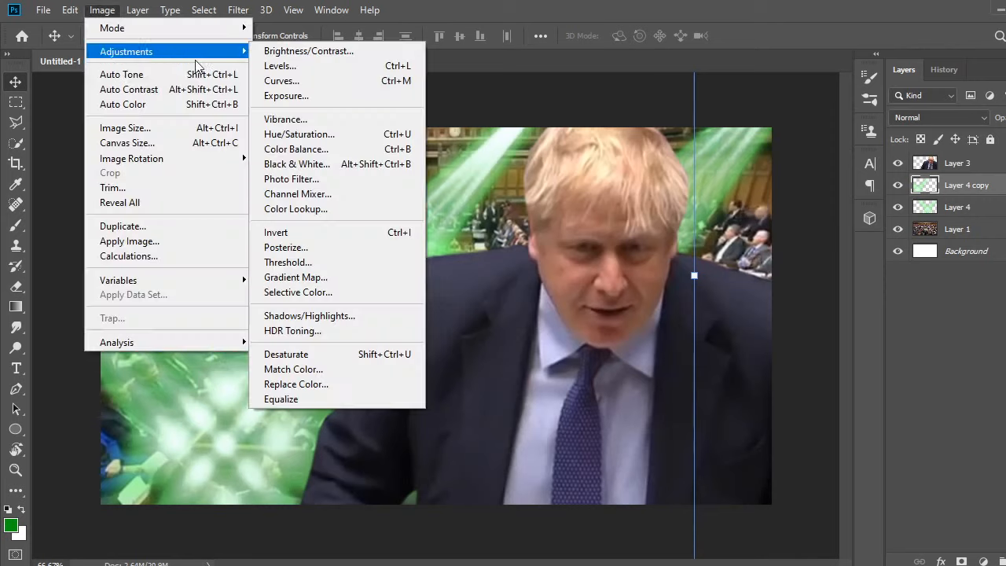
click(285, 96)
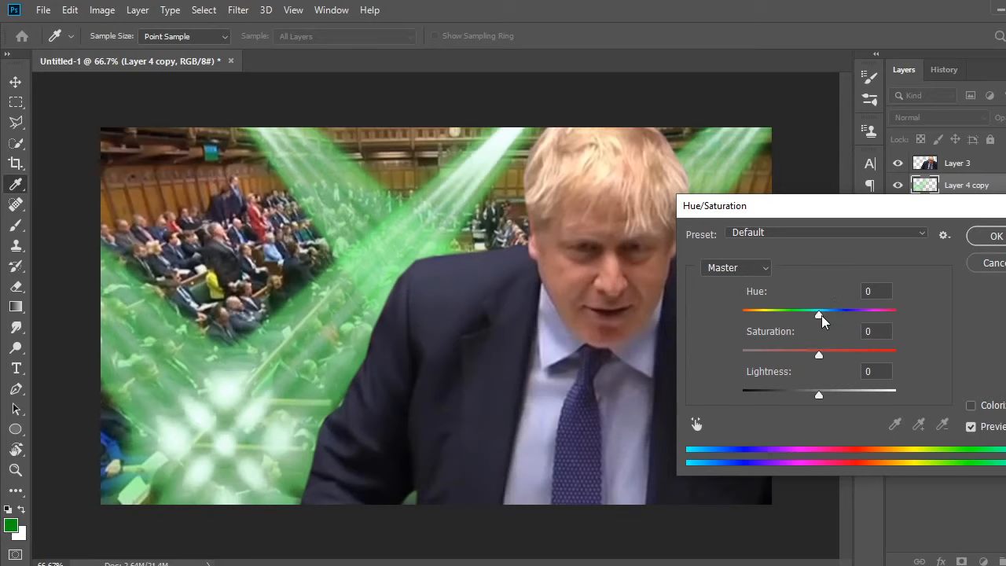
drag(820, 316, 739, 320)
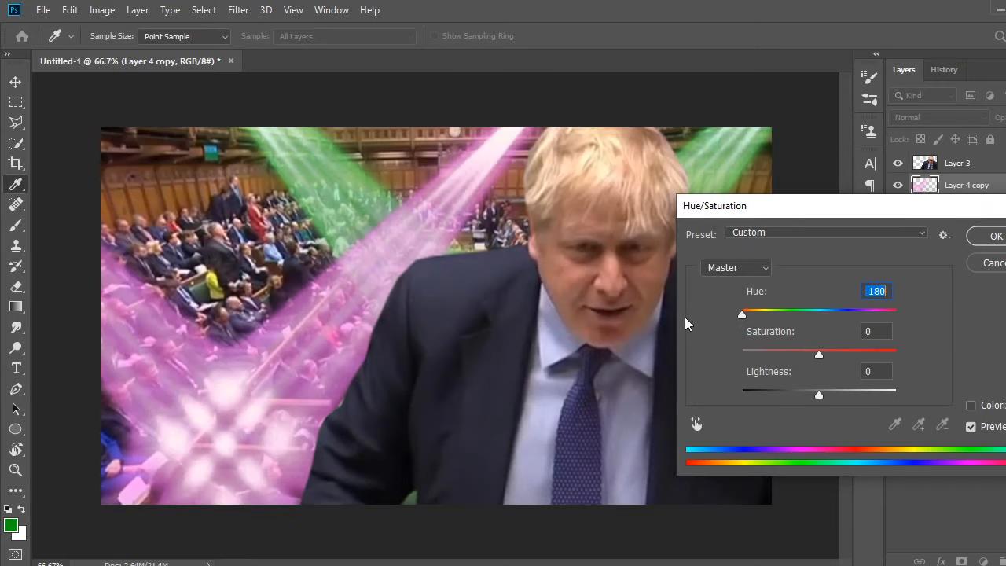
click(744, 316)
drag(744, 316, 844, 317)
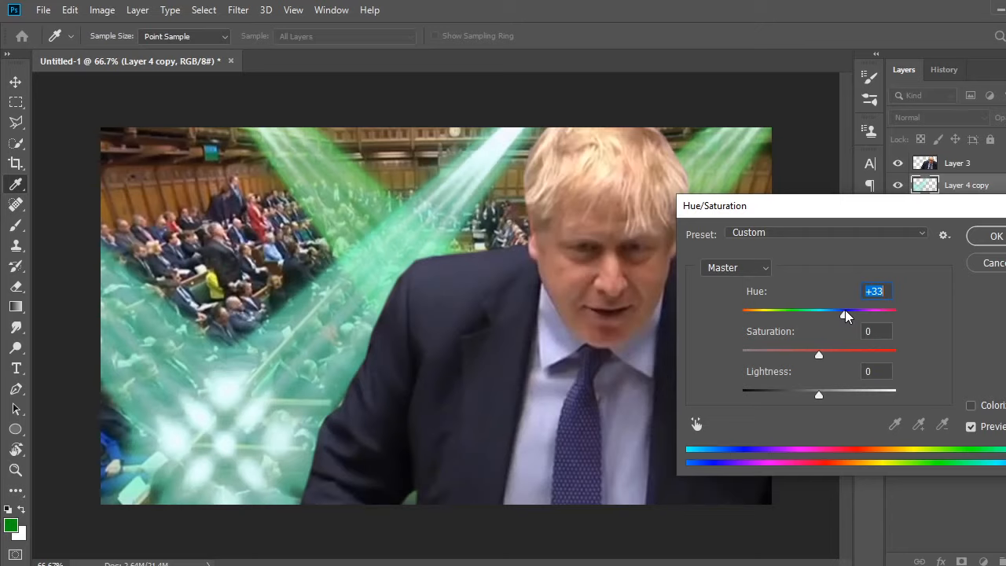
drag(847, 316, 762, 320)
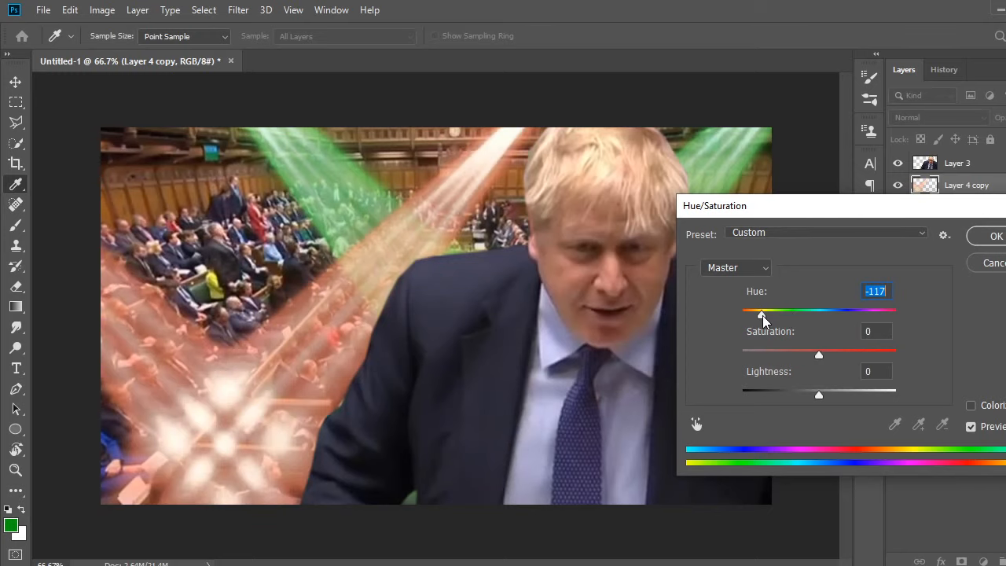
drag(820, 355, 878, 356)
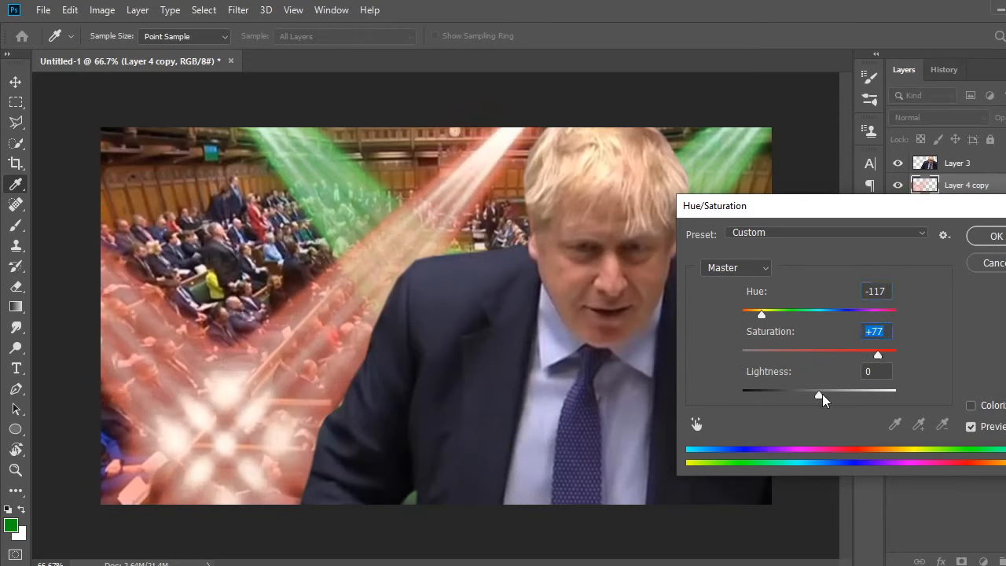
mouse_move(820, 396)
mouse_down()
mouse_move(894, 394)
mouse_move(709, 396)
mouse_move(816, 397)
mouse_up()
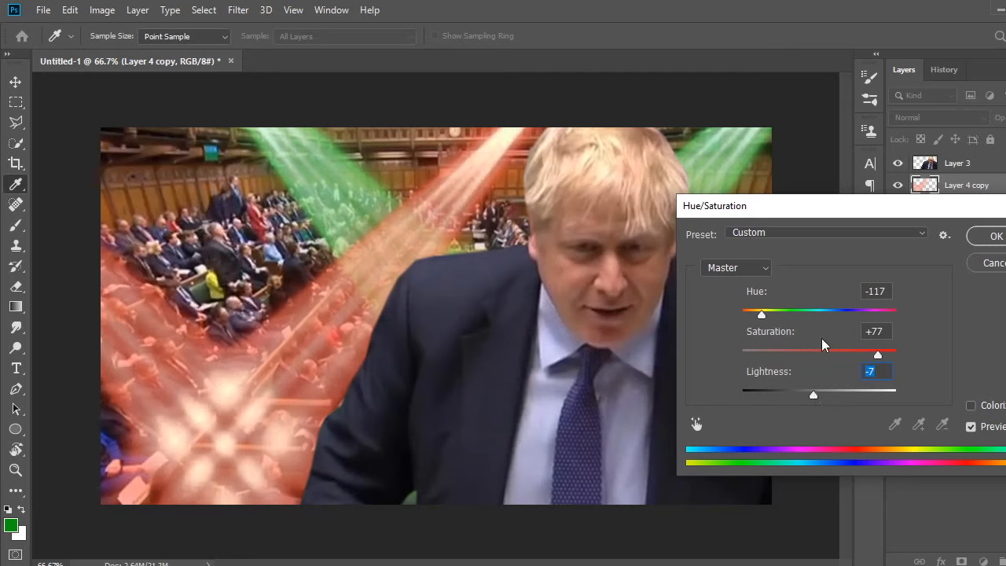
drag(761, 314, 777, 318)
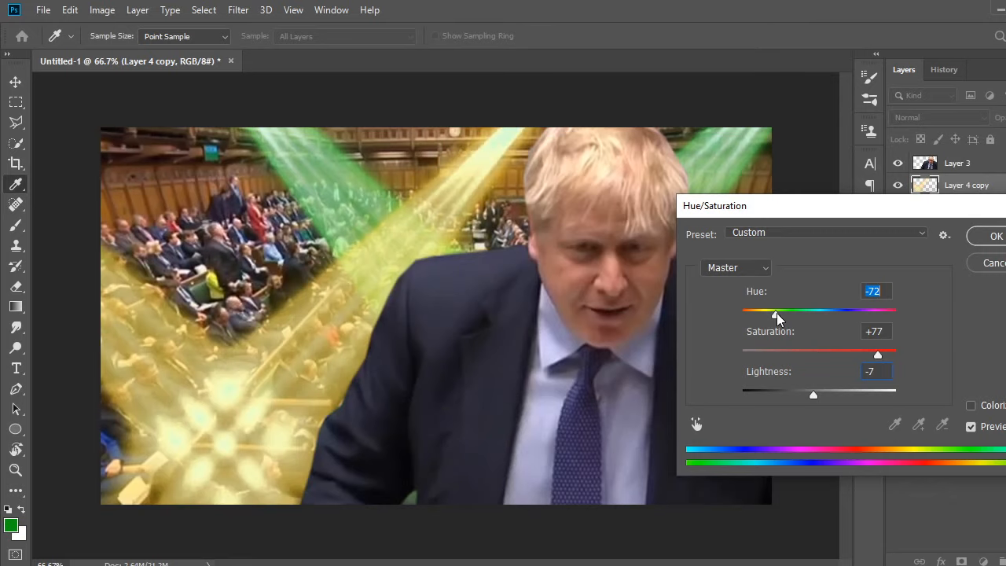
drag(777, 318, 774, 317)
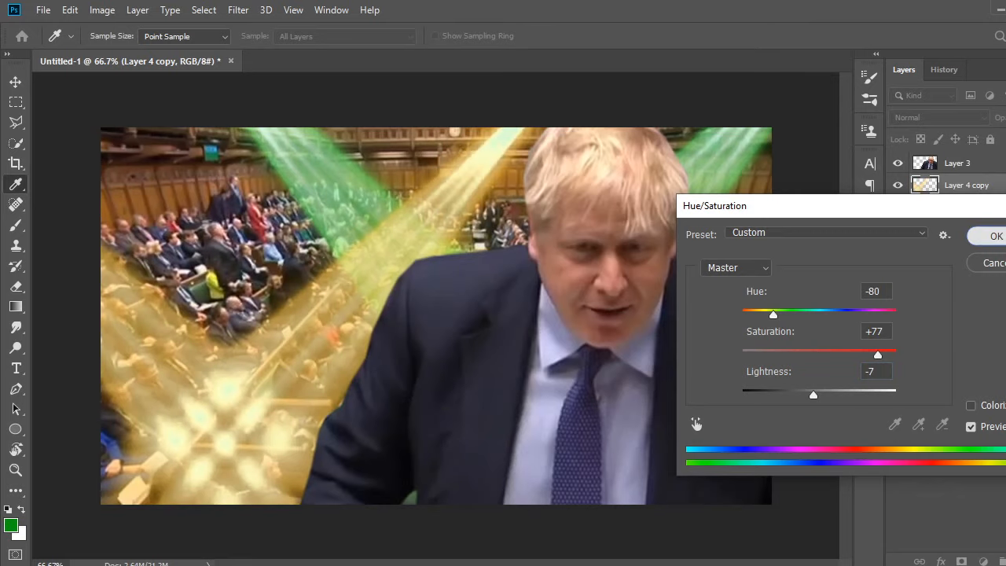
click(997, 236)
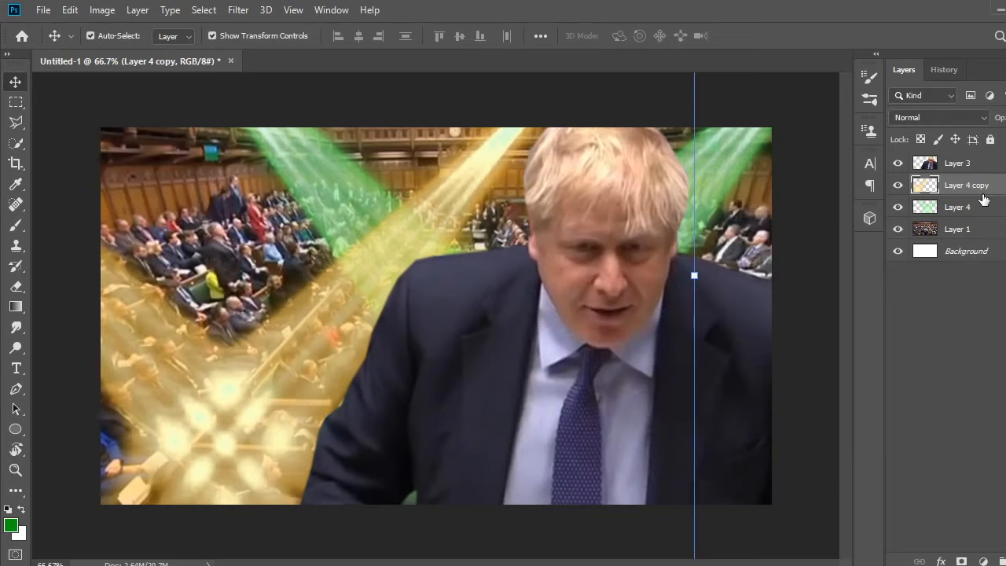
- Duplicate the gold lights, shift the duplicate right and slightly up, and place its layer directly above the chamber background
key(ctrl+j)
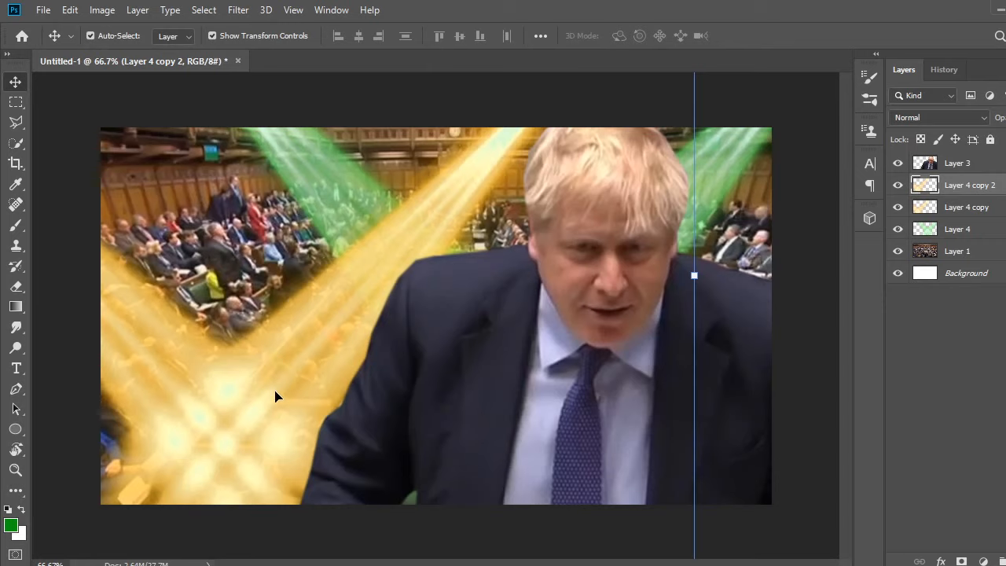
drag(276, 395, 445, 379)
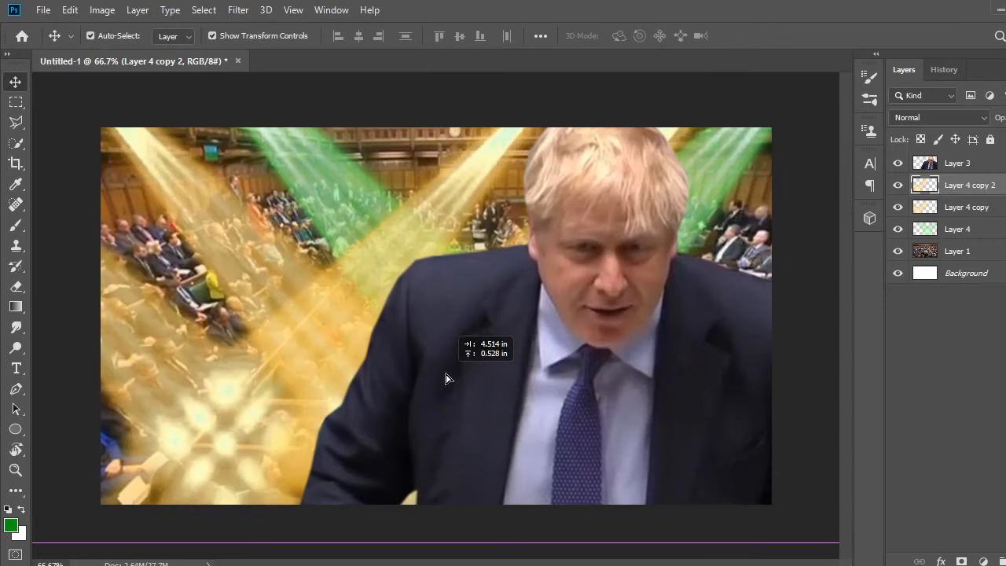
drag(970, 185, 999, 236)
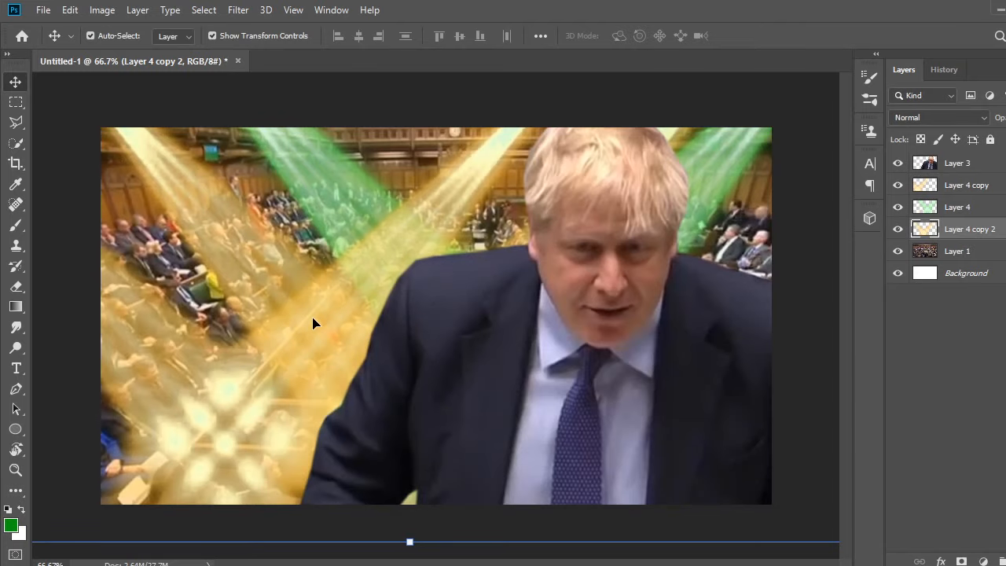
- Recolor the second gold lights layer blue with a Hue/Saturation hue of +135
click(102, 10)
mouse_move(125, 51)
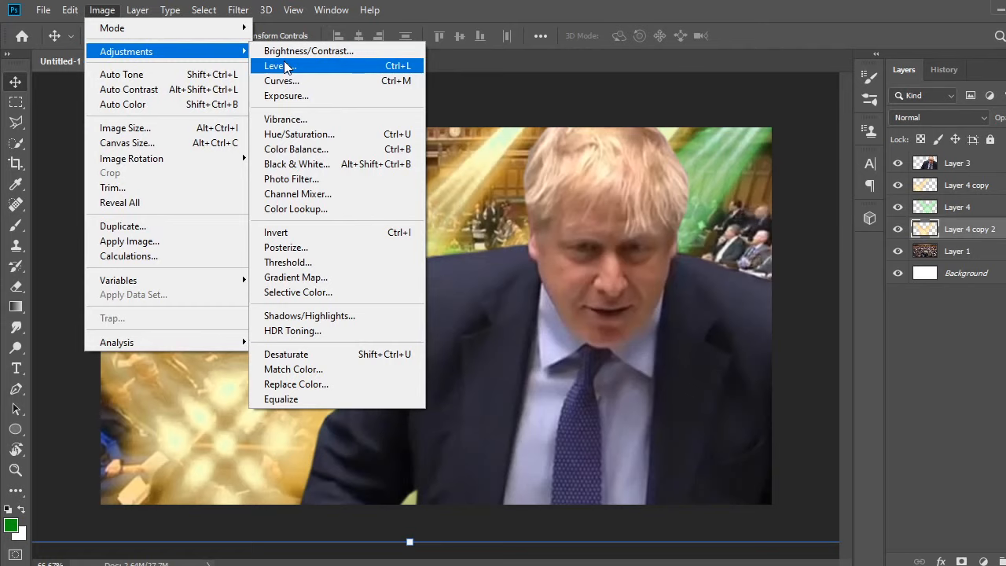
click(299, 134)
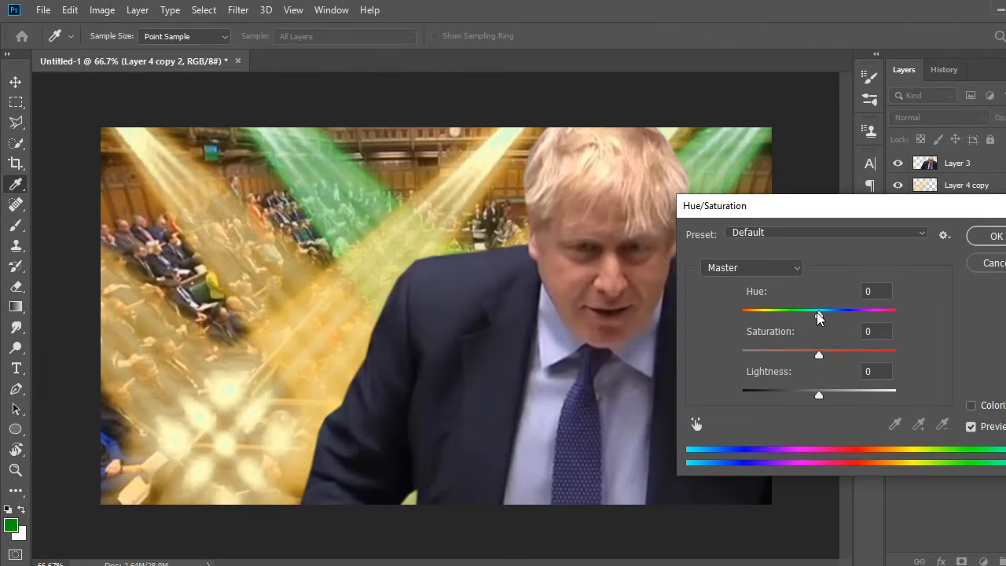
drag(819, 314, 761, 316)
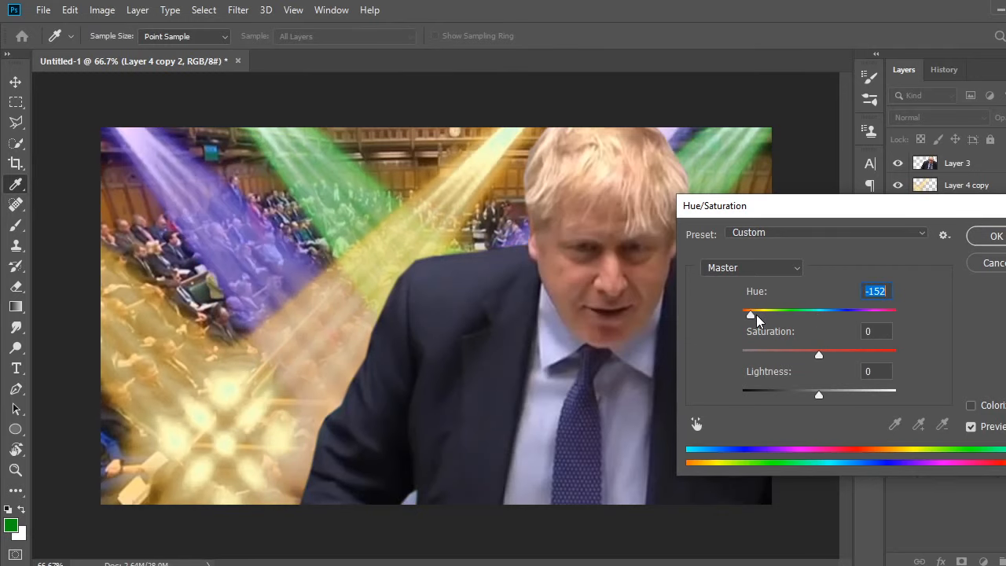
drag(750, 314, 883, 313)
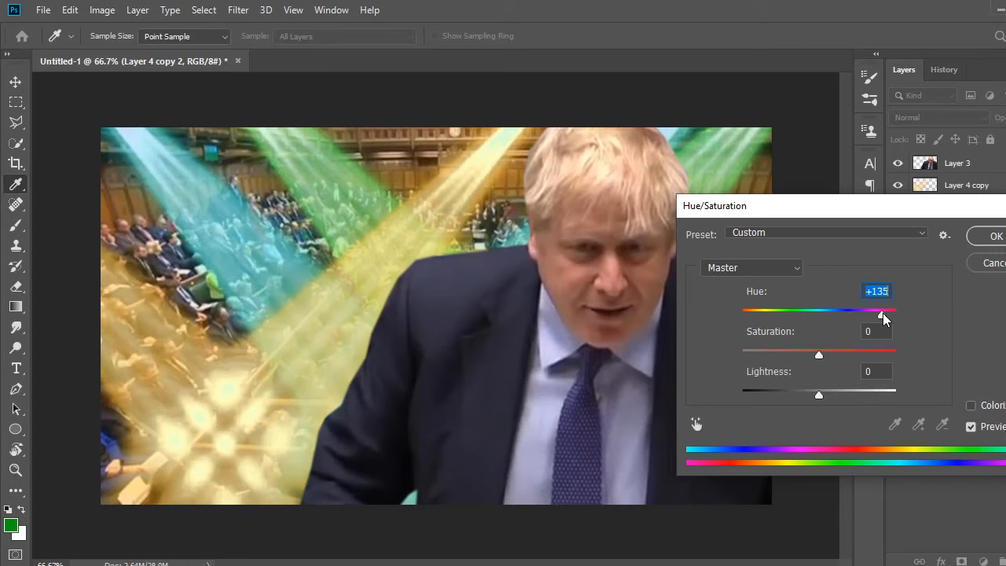
key(Return)
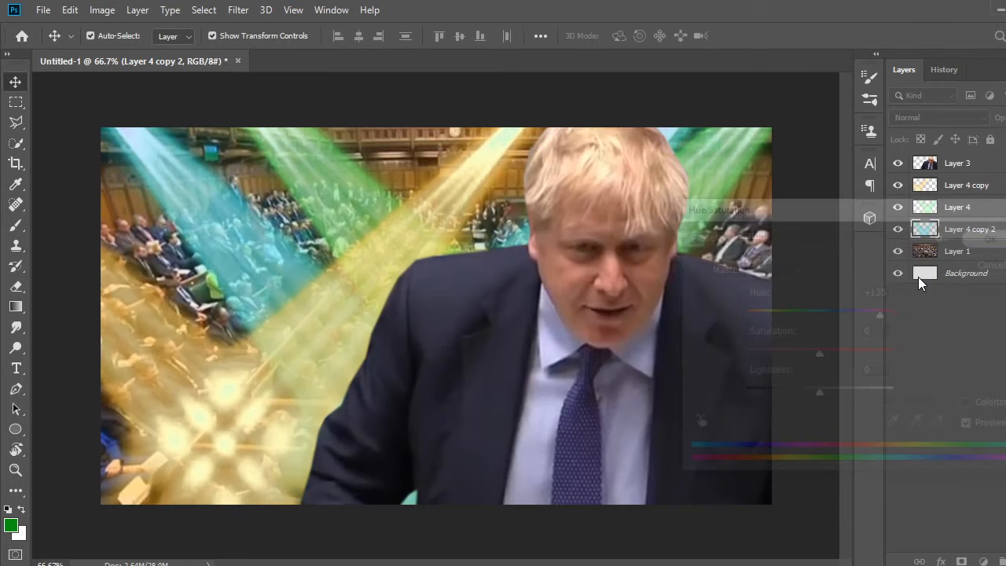
- Move the blue lights to the upper right behind the speaker and the green lights to the left
click(280, 249)
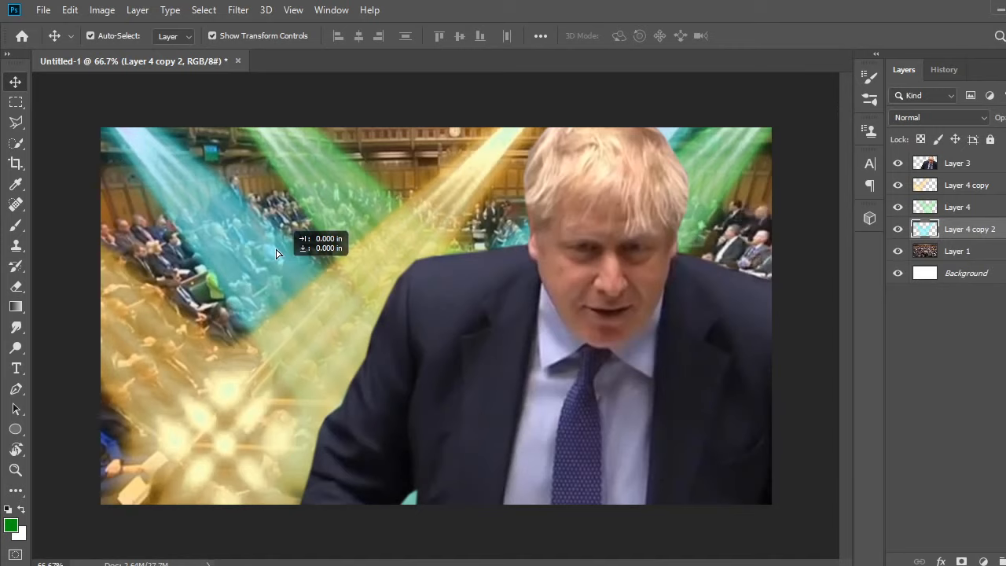
drag(276, 252, 360, 189)
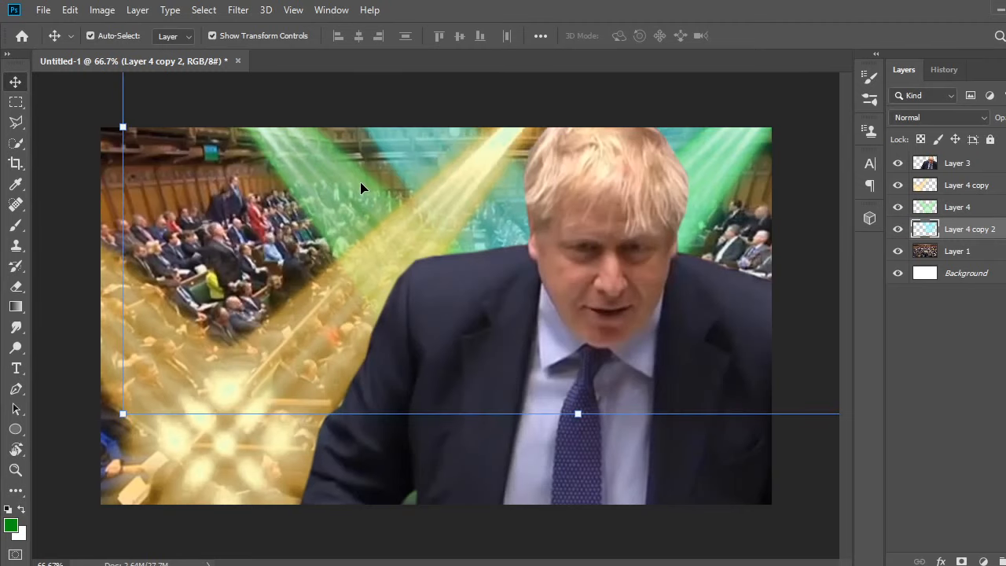
click(312, 199)
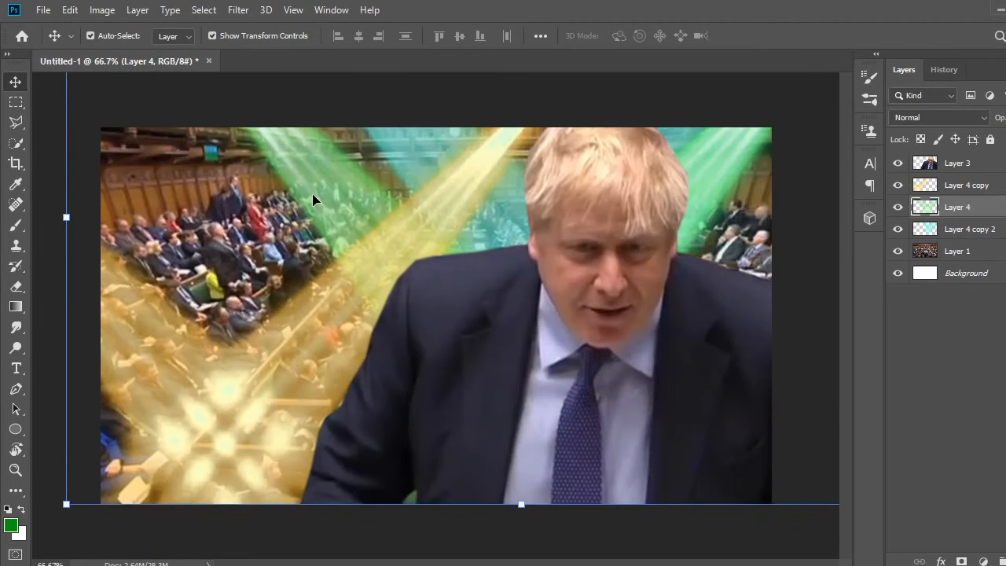
drag(312, 198, 249, 194)
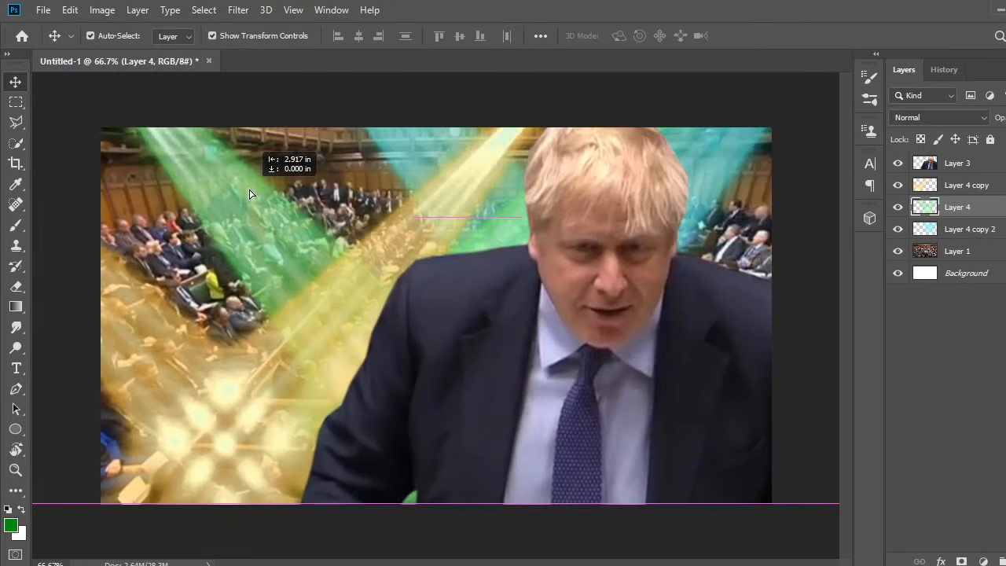
click(716, 176)
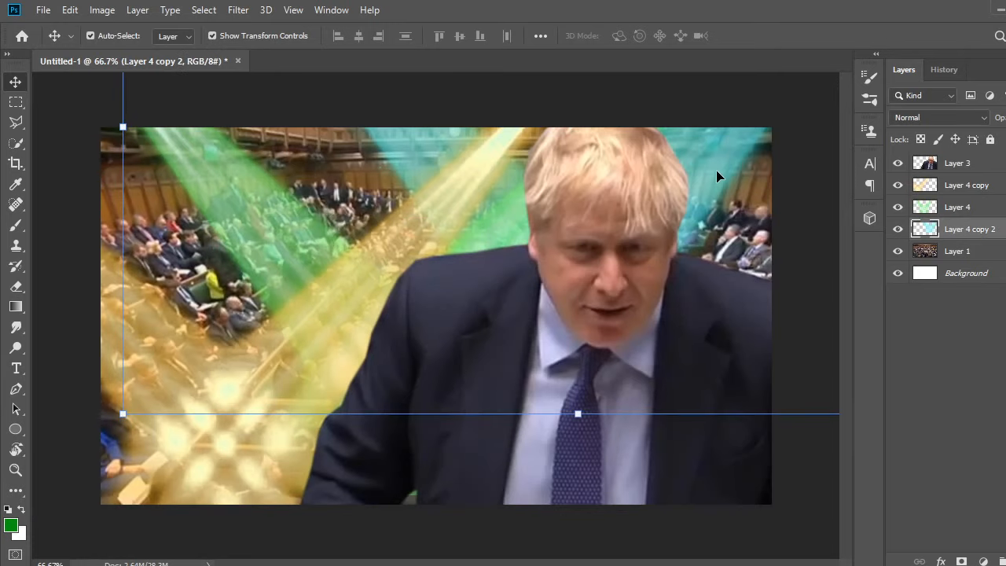
drag(716, 171, 792, 197)
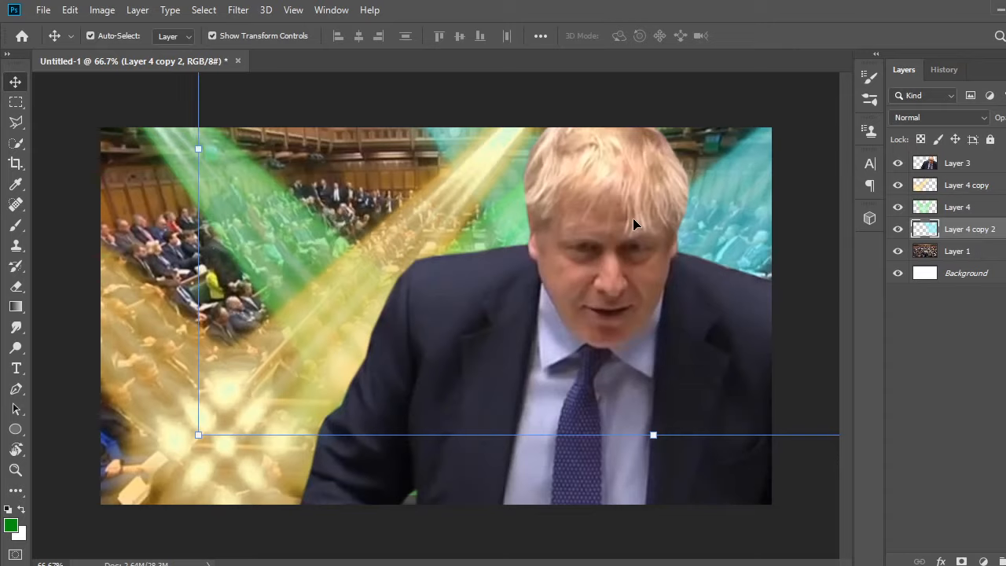
- Enlarge the gold lights to 112.86% and place their crossing beams over the lower left of the canvas
click(155, 343)
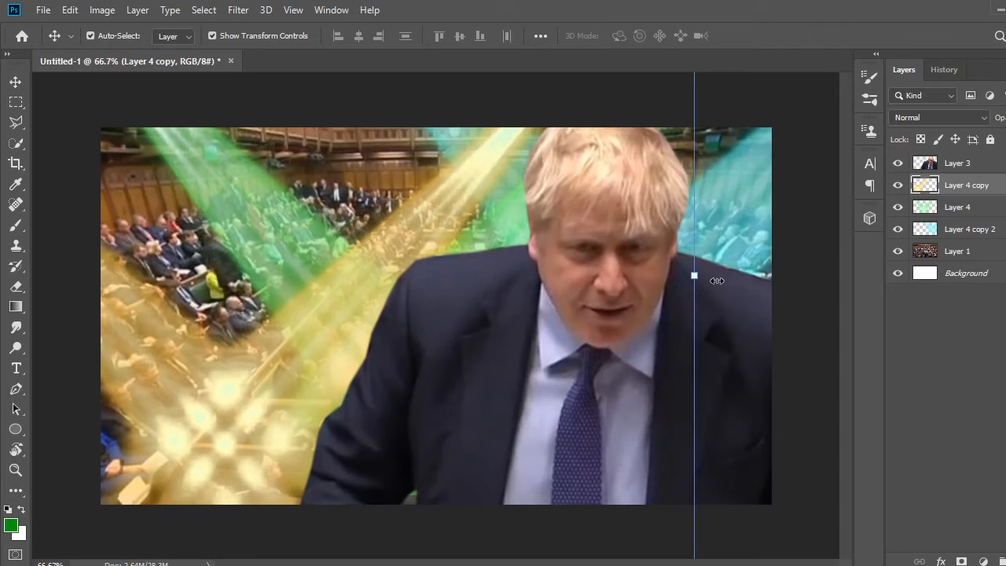
drag(717, 281, 835, 281)
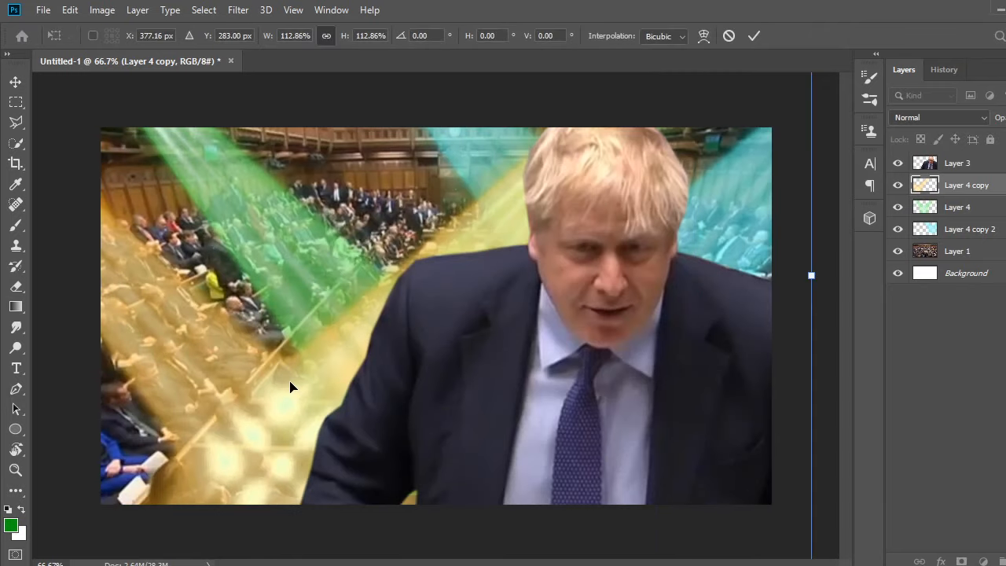
drag(290, 387, 261, 356)
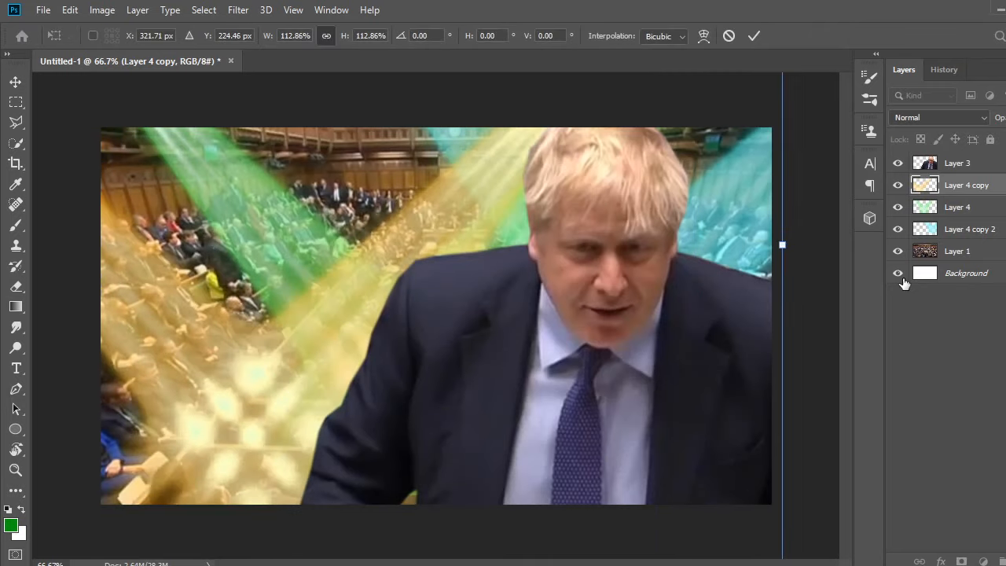
click(757, 35)
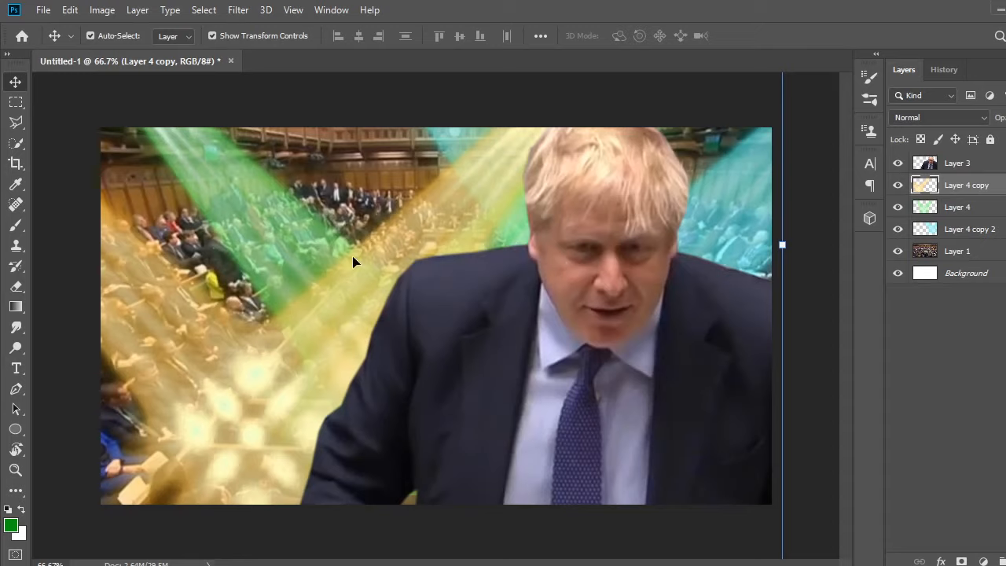
- Move the green lights up and left so their crossing beams sit behind the gold beams beside the speaker
click(279, 246)
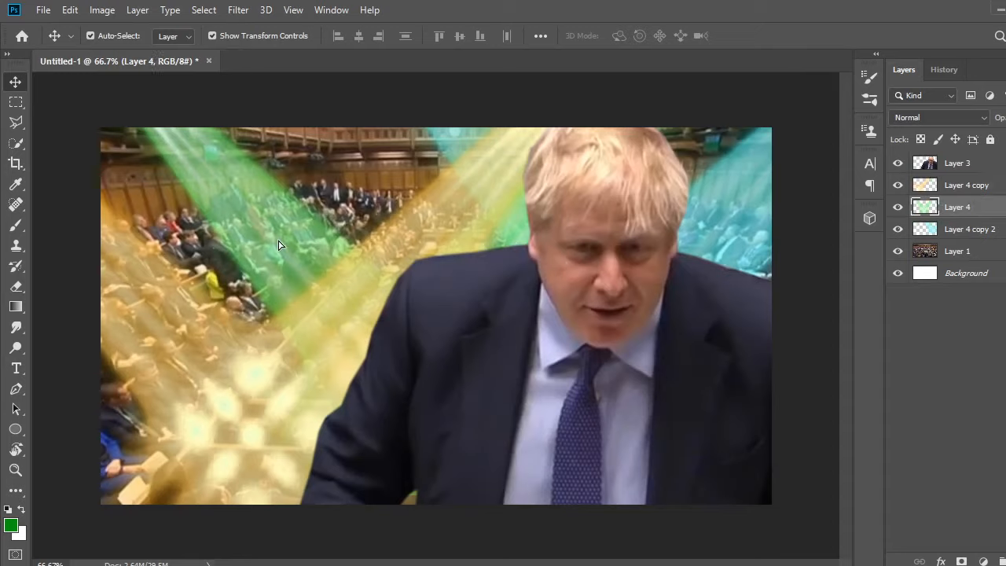
drag(279, 245, 232, 155)
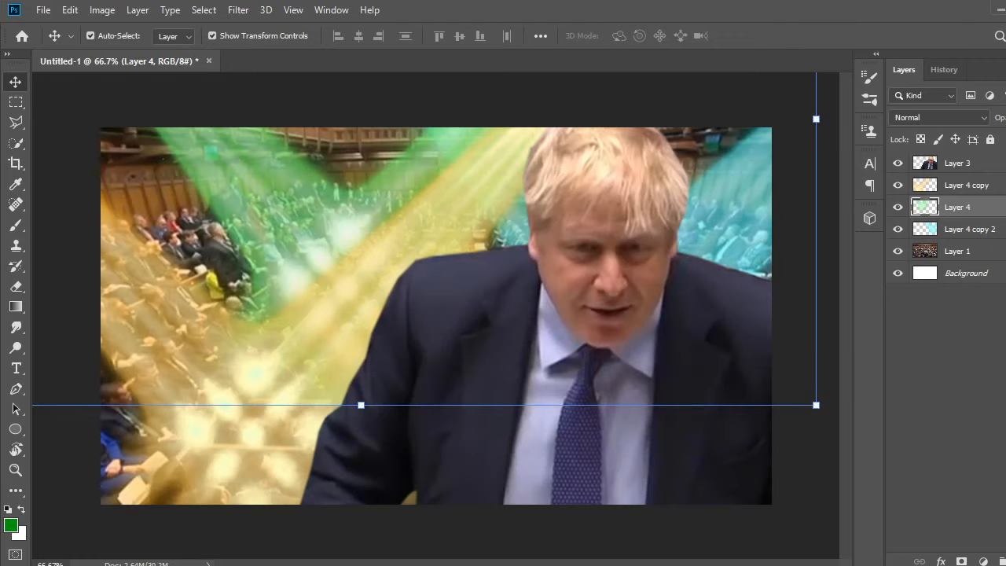
mouse_move(635, 565)
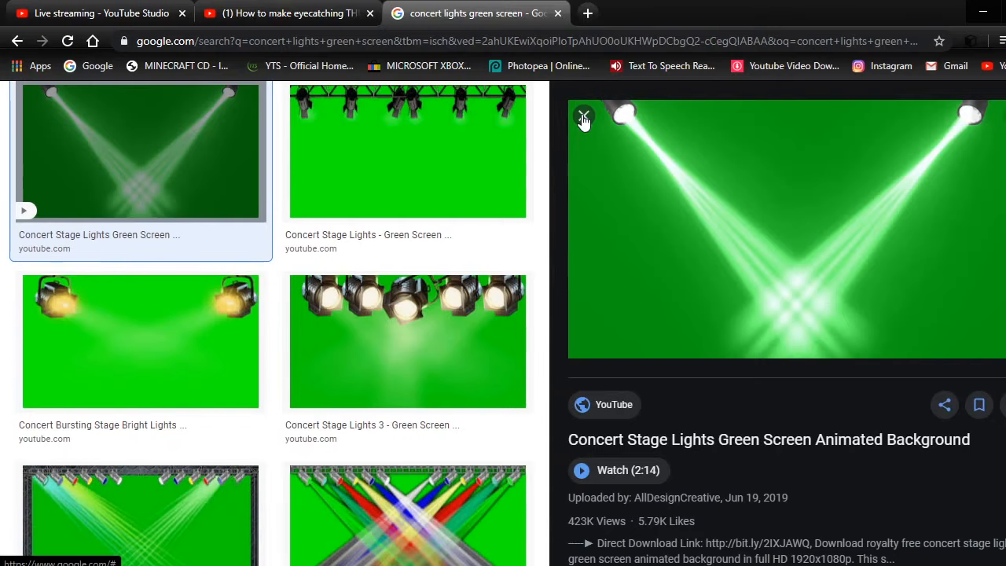
- Close the stage lights preview and search Google Images for "coffin dance"
click(584, 118)
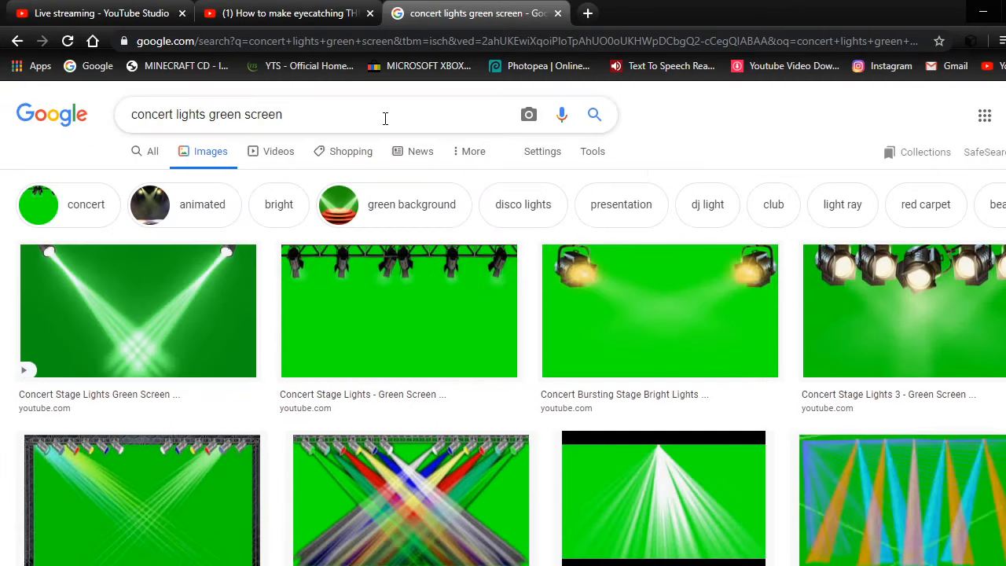
click(385, 118)
key(ctrl+a)
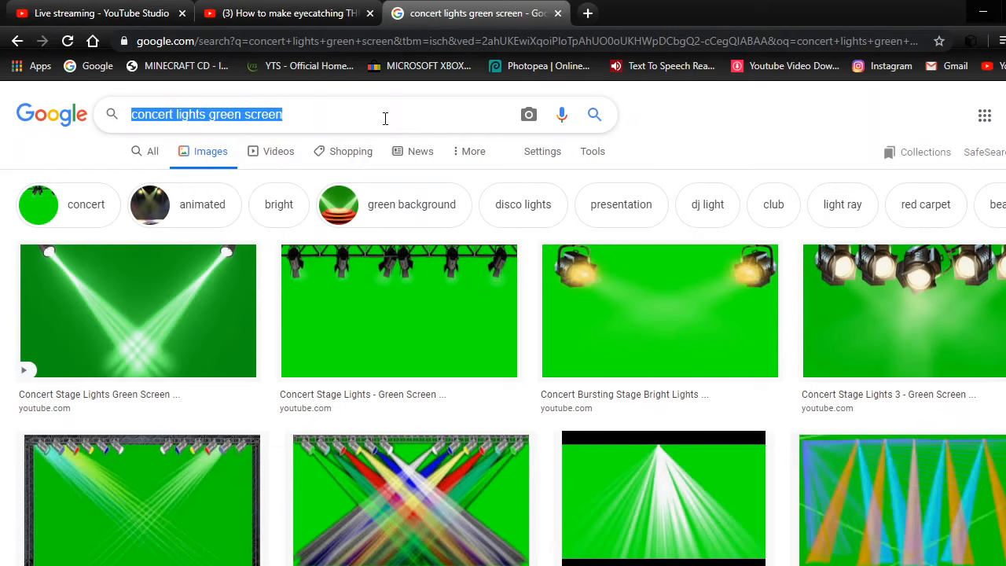
text(coffin)
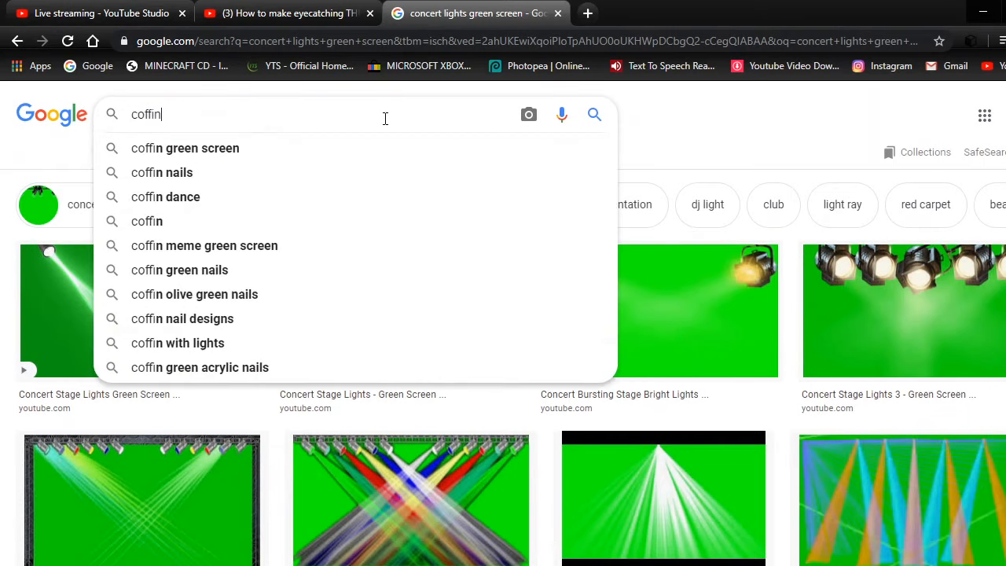
text( dance)
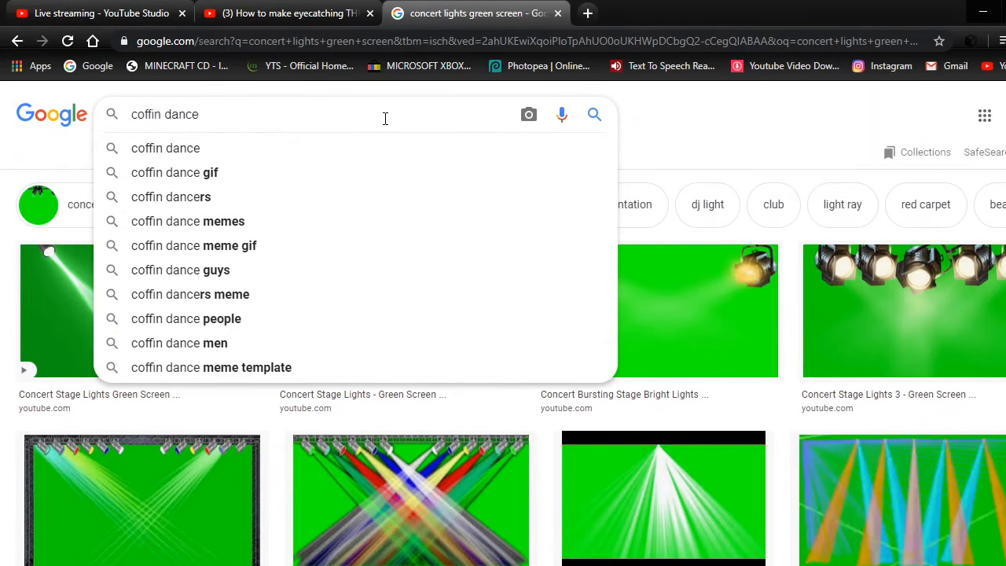
key(Return)
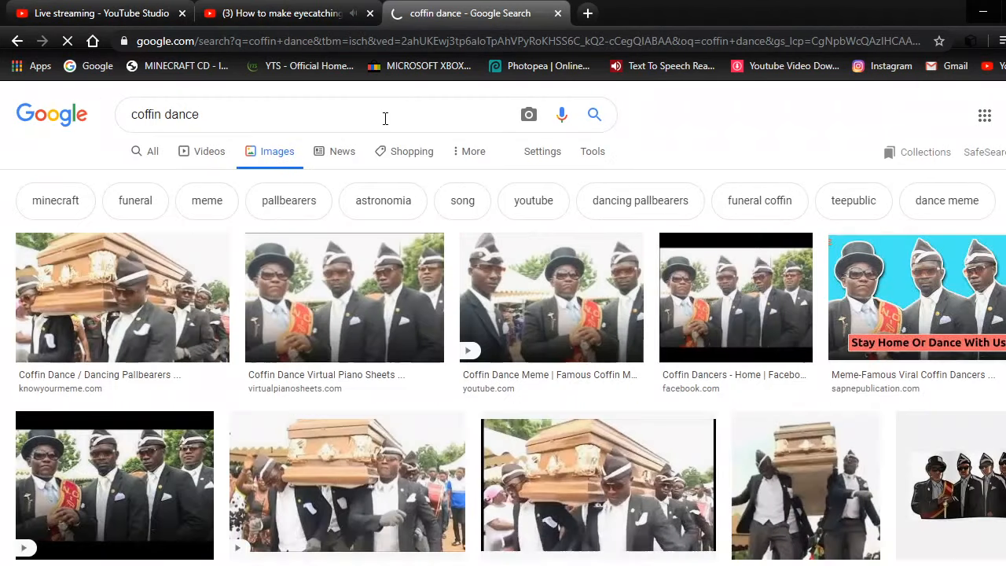
- Open the Know Your Meme picture of pallbearers carrying the coffin and copy the image
click(171, 295)
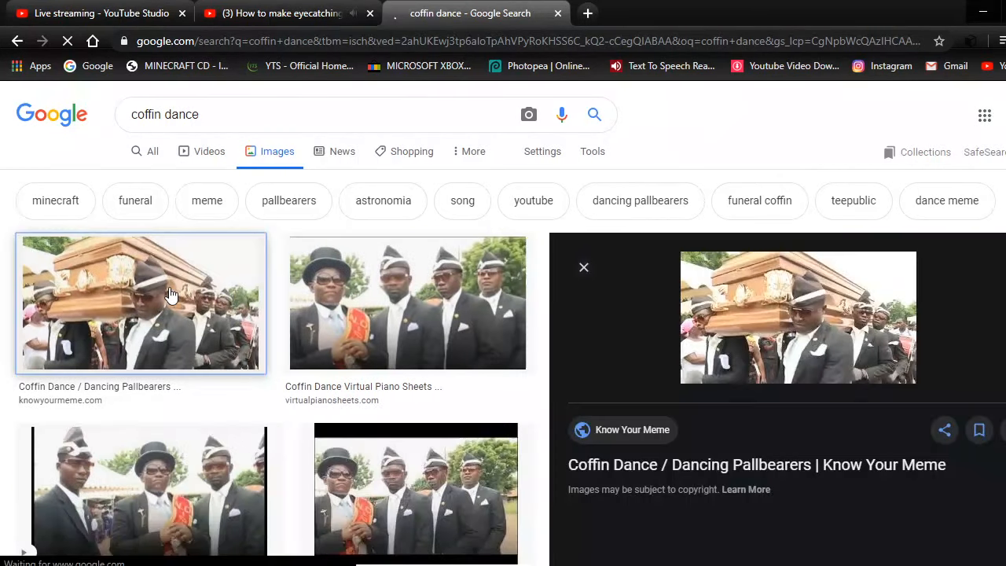
scroll(475, 309, down, 2)
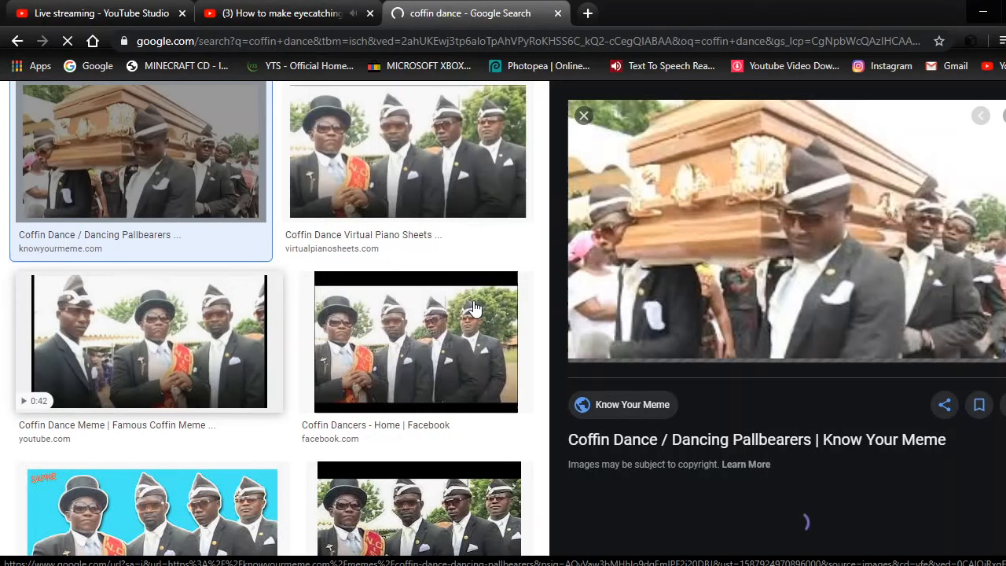
right_click(757, 290)
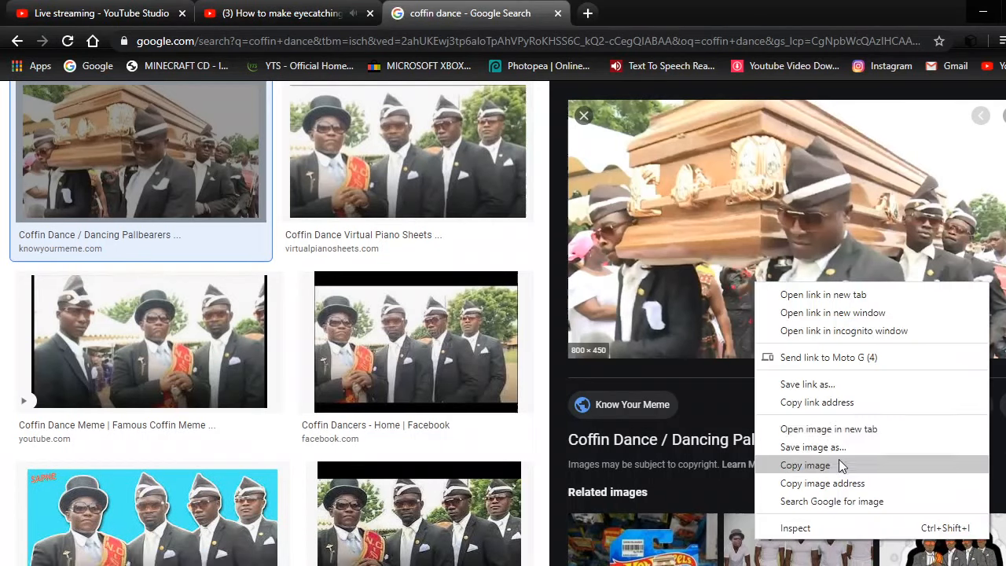
click(839, 465)
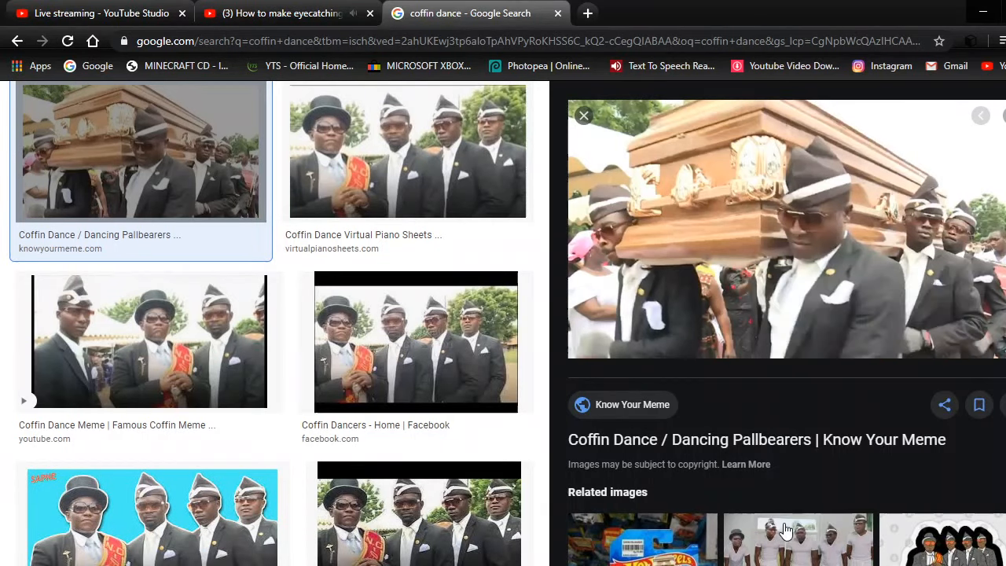
- Switch to Photoshop and paste the coffin picture directly above the gold lights layer, Layer 4 copy
mouse_move(598, 565)
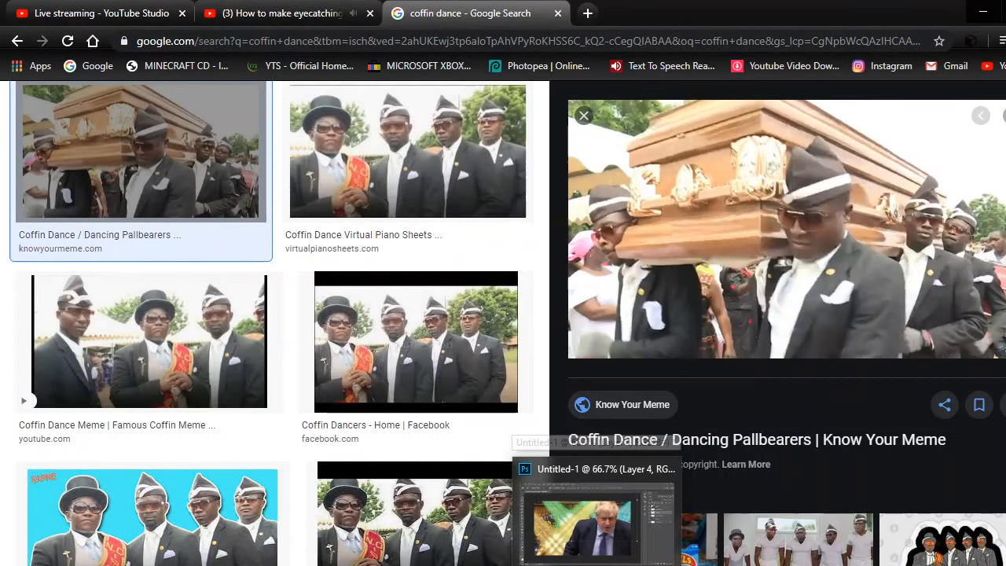
click(598, 526)
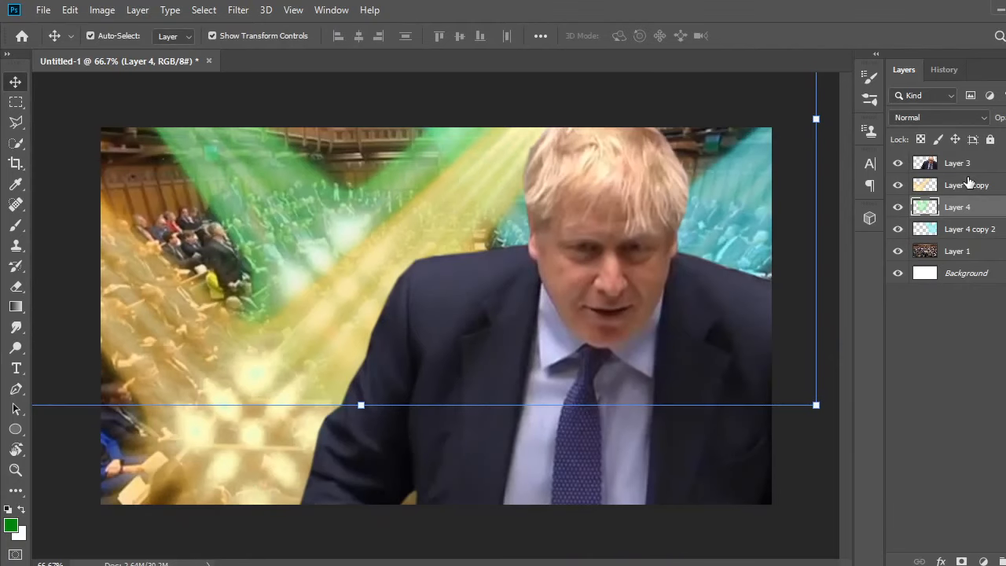
click(967, 173)
click(972, 185)
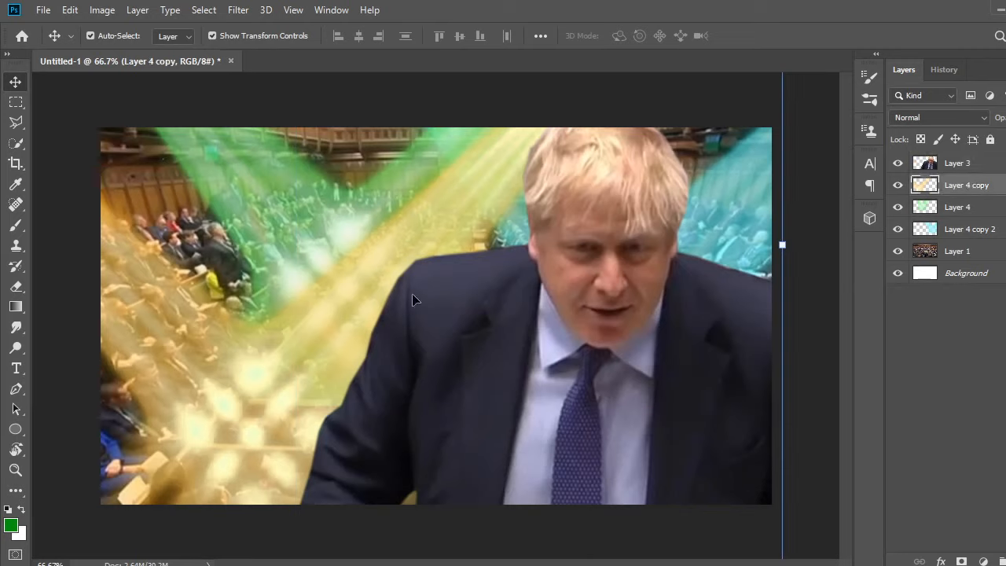
key(ctrl)
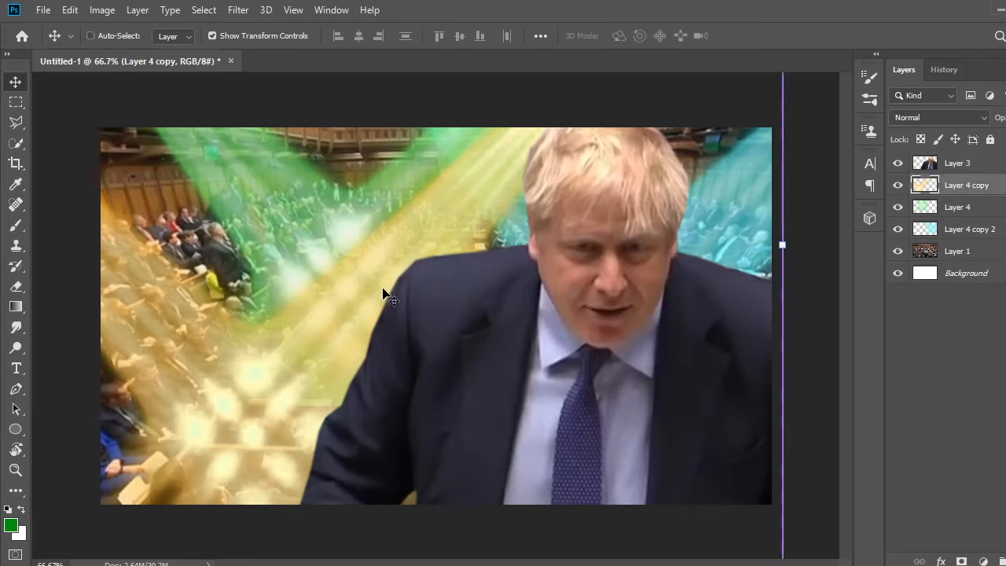
key(ctrl+v)
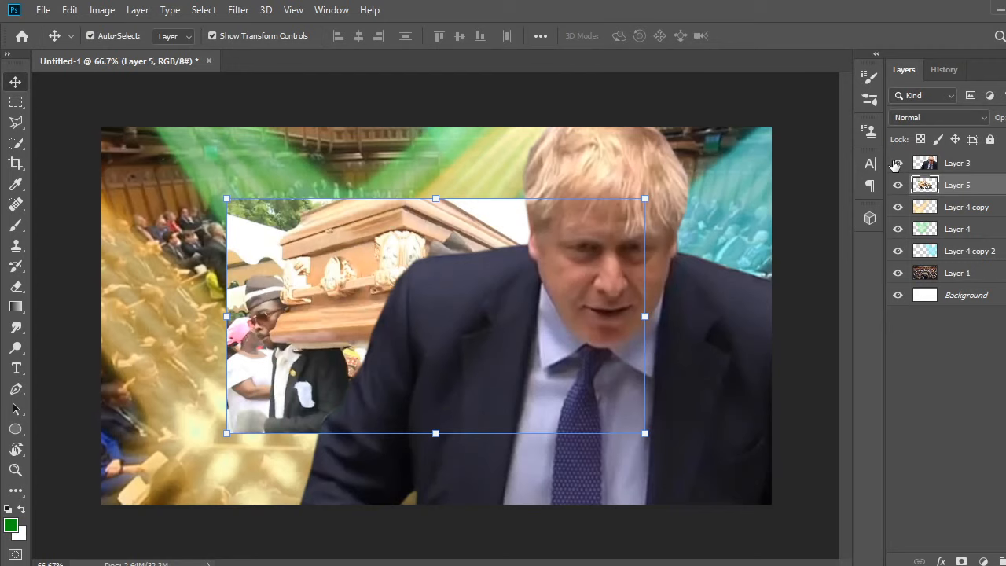
- Hide the speaker cutout on Layer 3 and enlarge the coffin picture to 152.77% so it nearly covers the canvas
click(897, 162)
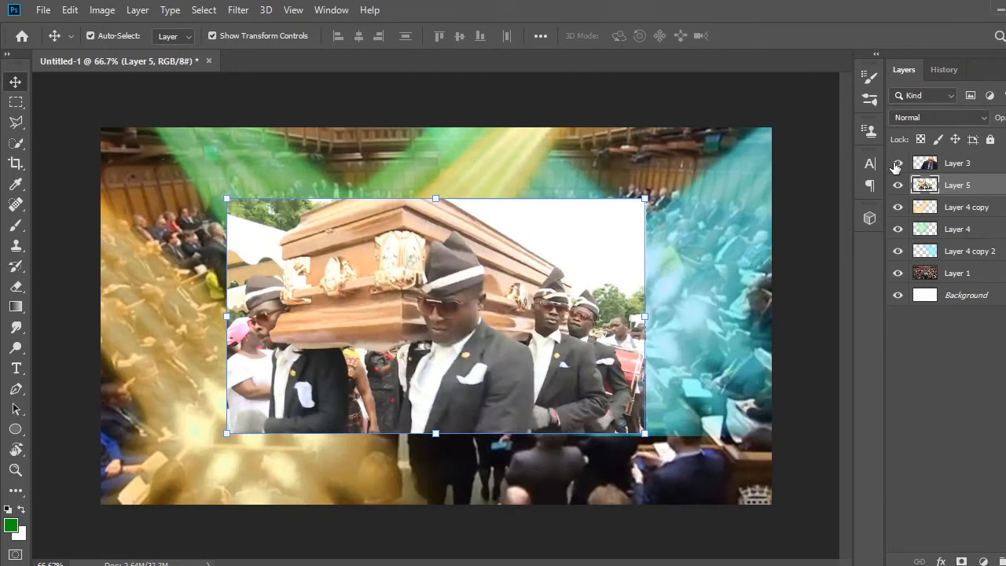
click(897, 164)
click(897, 164)
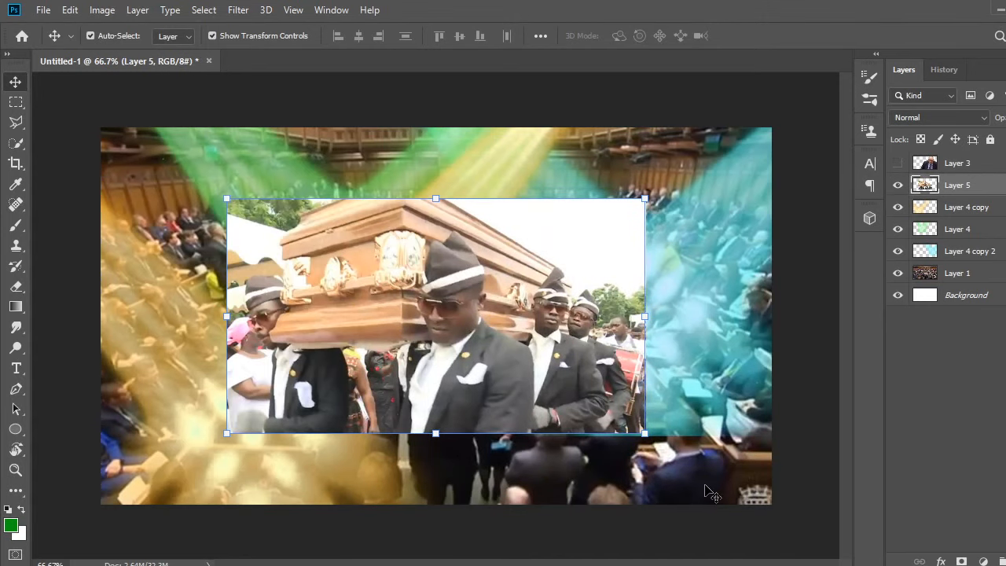
drag(644, 433, 777, 526)
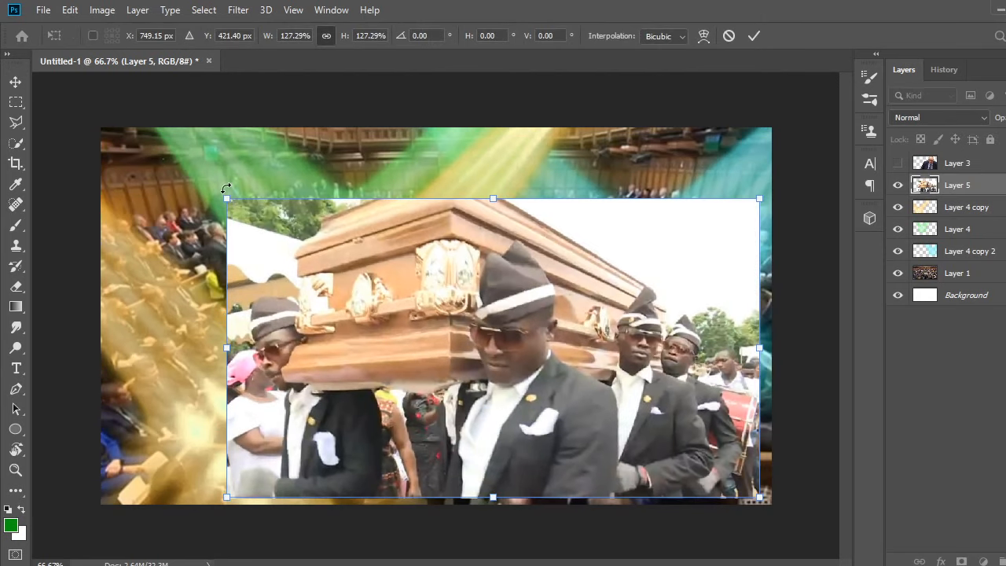
drag(227, 198, 98, 123)
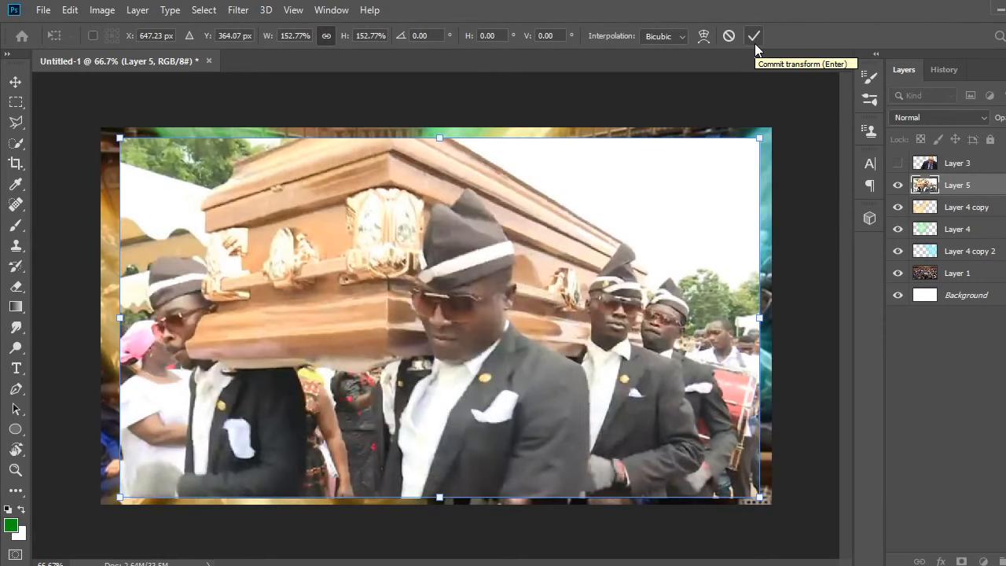
click(755, 40)
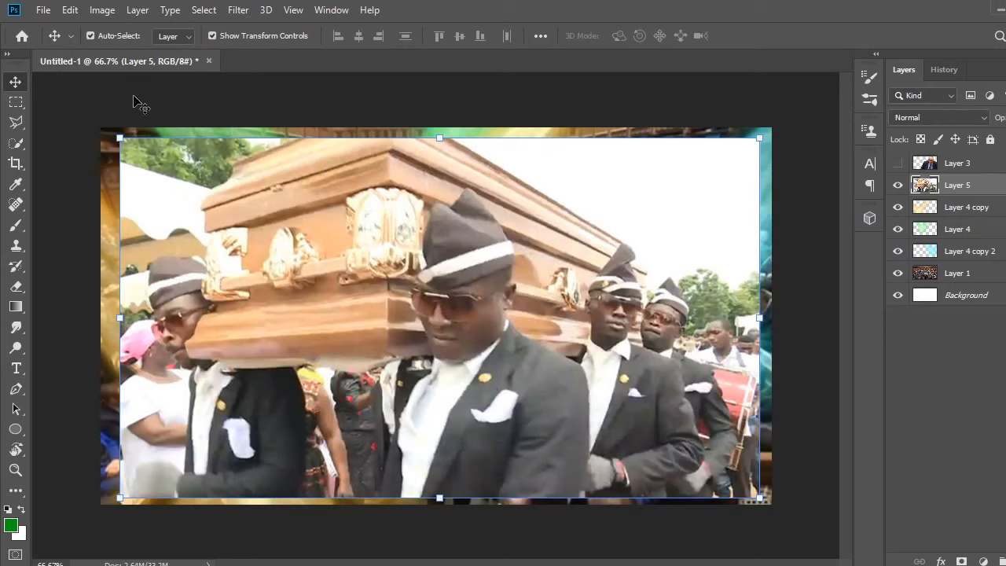
- Select the coffin and the suited pallbearers carrying it on Layer 5 with the Quick Selection tool
click(16, 143)
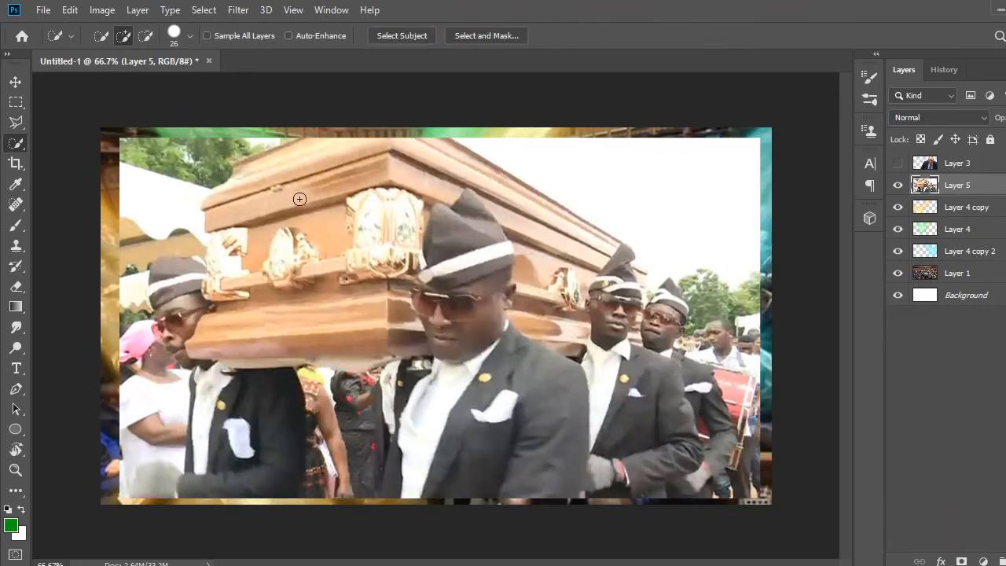
click(487, 432)
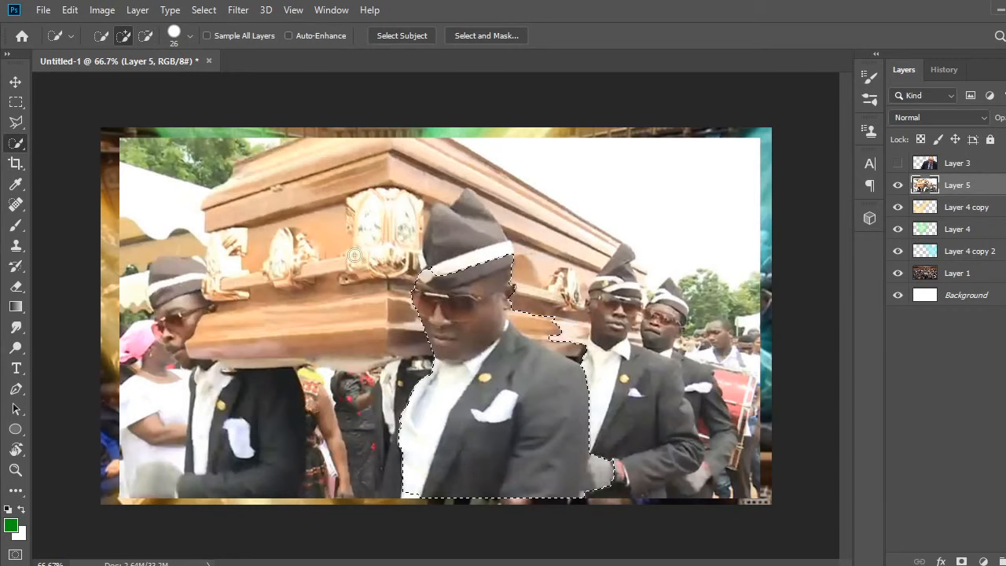
mouse_move(355, 255)
mouse_down()
mouse_move(237, 382)
mouse_move(240, 456)
mouse_up()
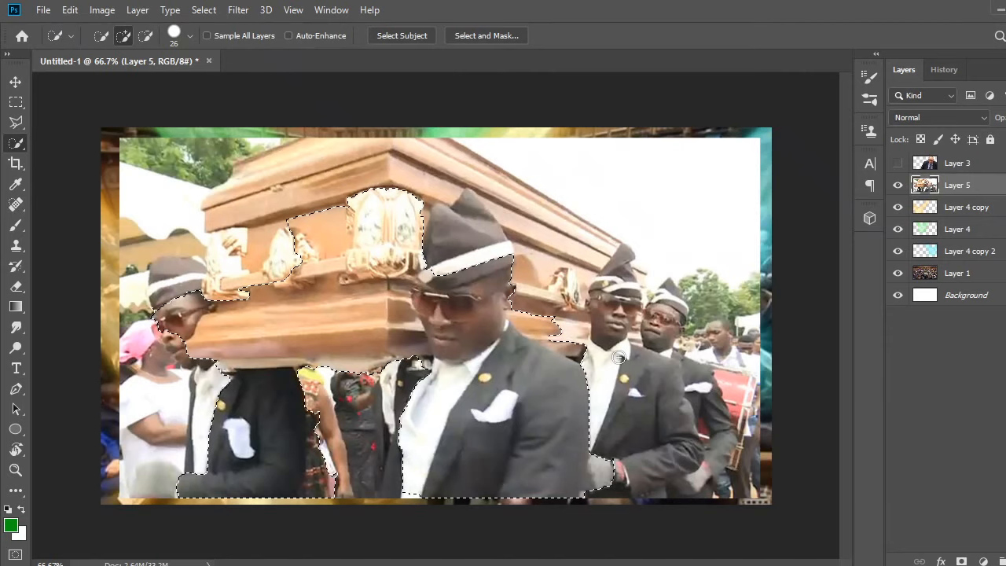
mouse_move(619, 357)
mouse_down()
mouse_move(679, 408)
mouse_move(700, 476)
mouse_up()
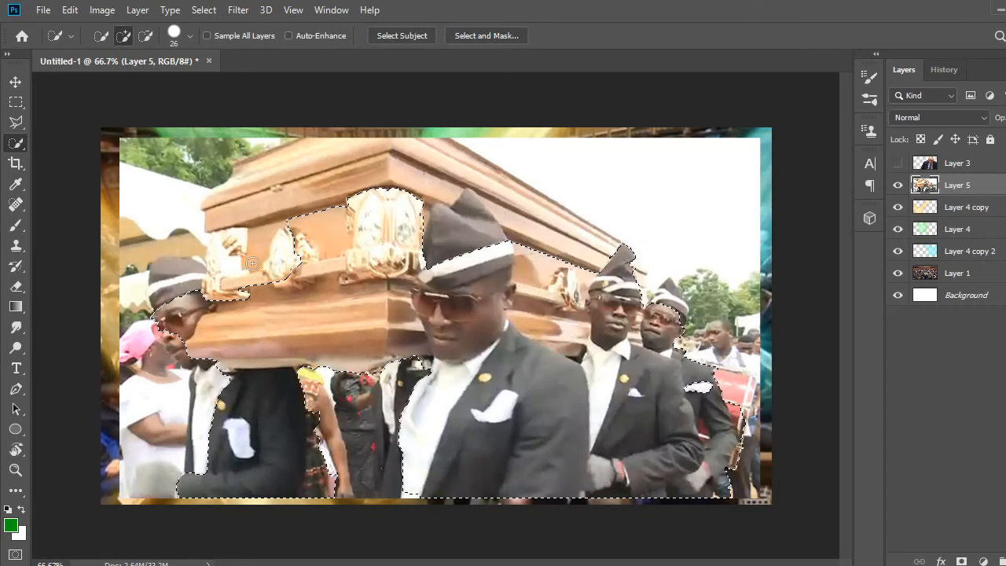
drag(252, 263, 181, 294)
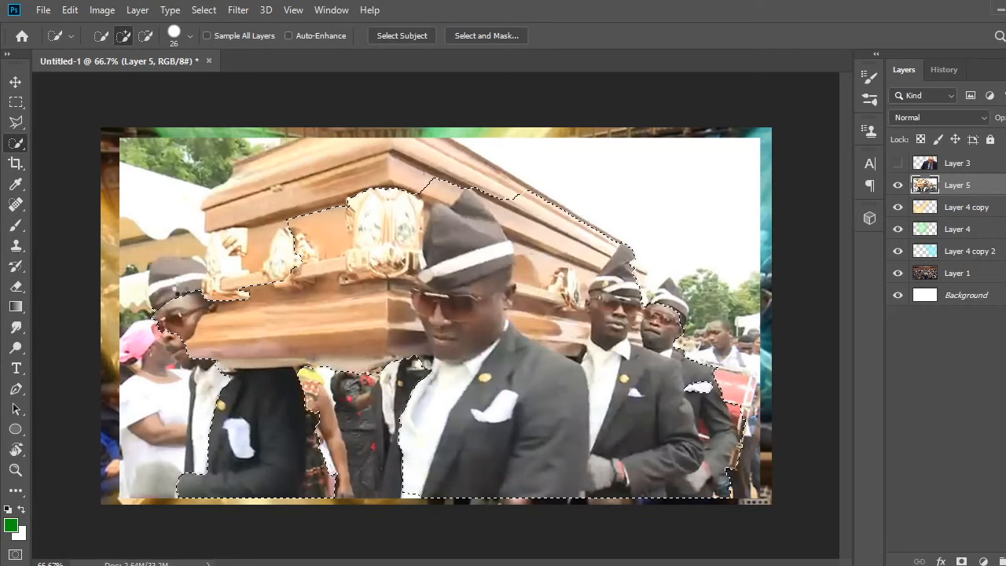
drag(330, 173, 236, 270)
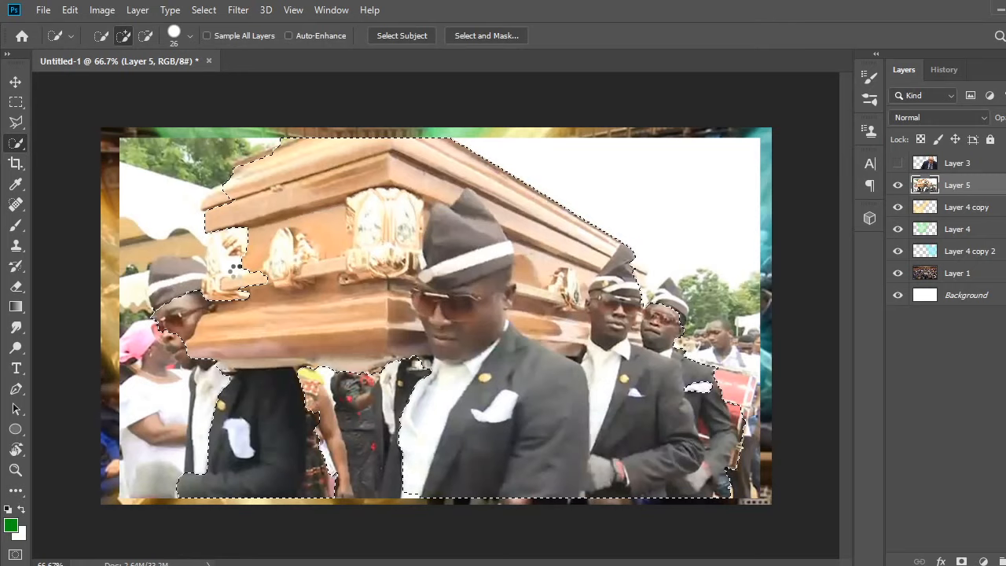
click(236, 270)
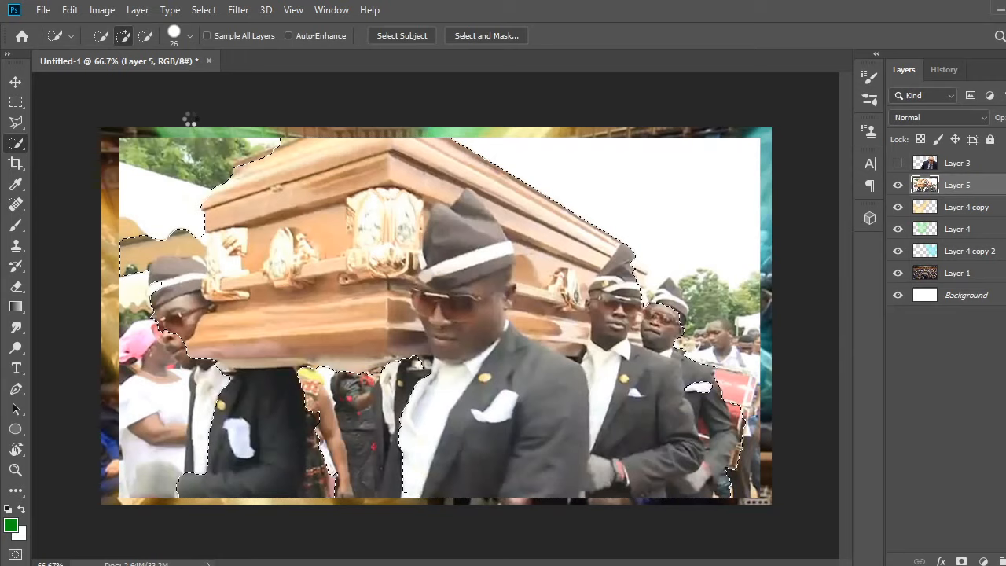
click(214, 383)
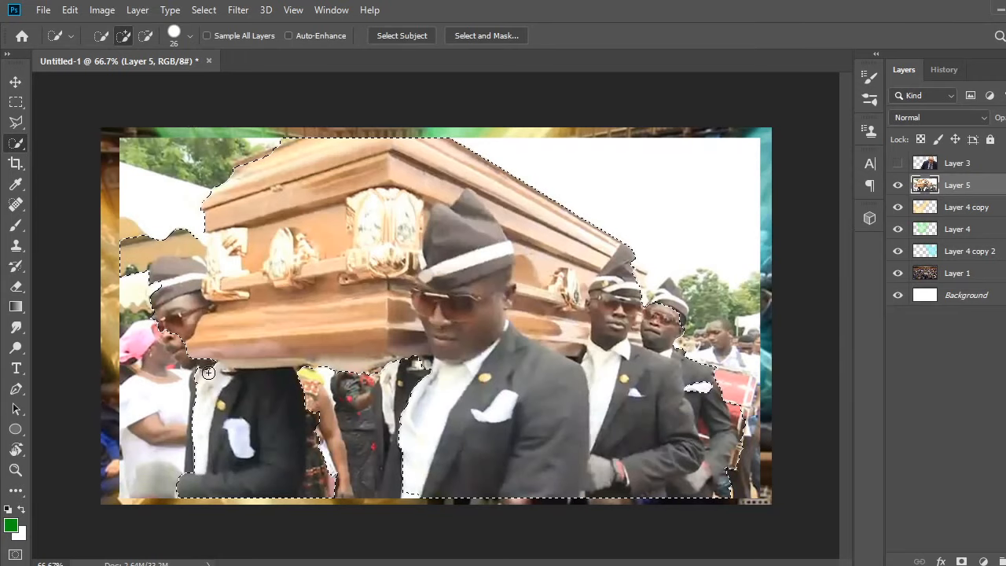
- Extend the quick selection over the leftmost pallbearer's face and the area beneath the coffin beside the front pallbearer
drag(209, 369, 191, 336)
click(398, 464)
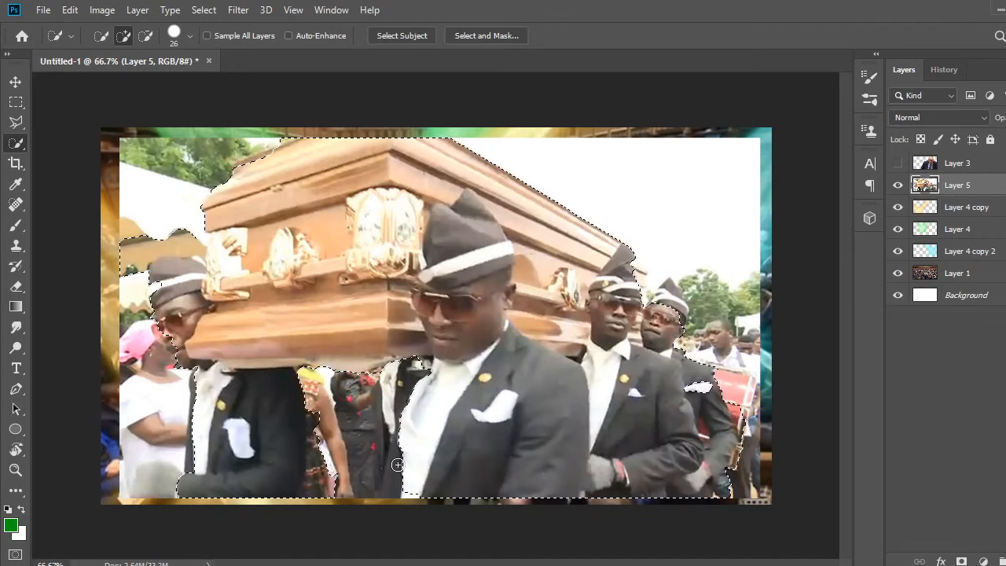
mouse_move(398, 465)
mouse_down()
mouse_move(406, 360)
mouse_move(334, 216)
mouse_up()
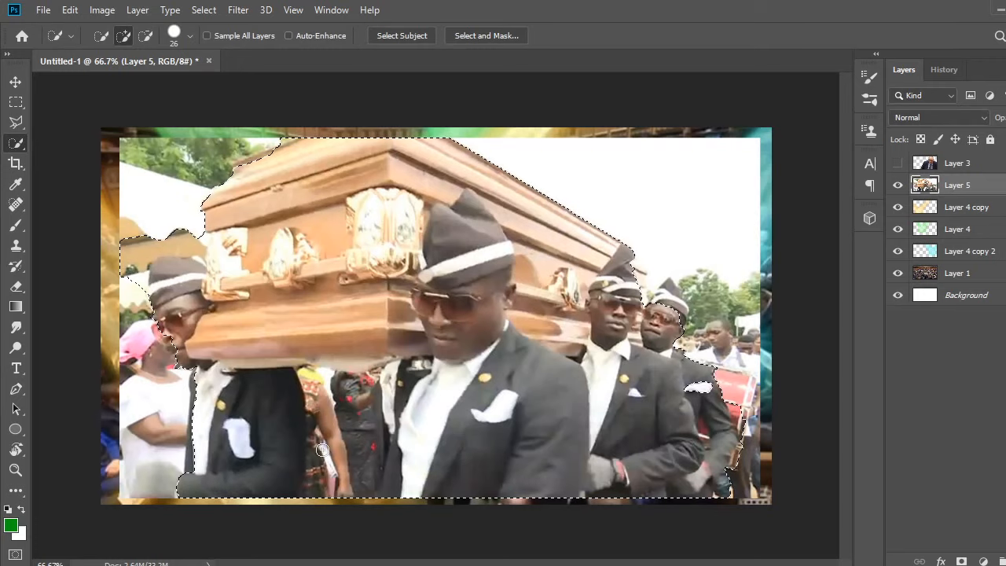
click(665, 295)
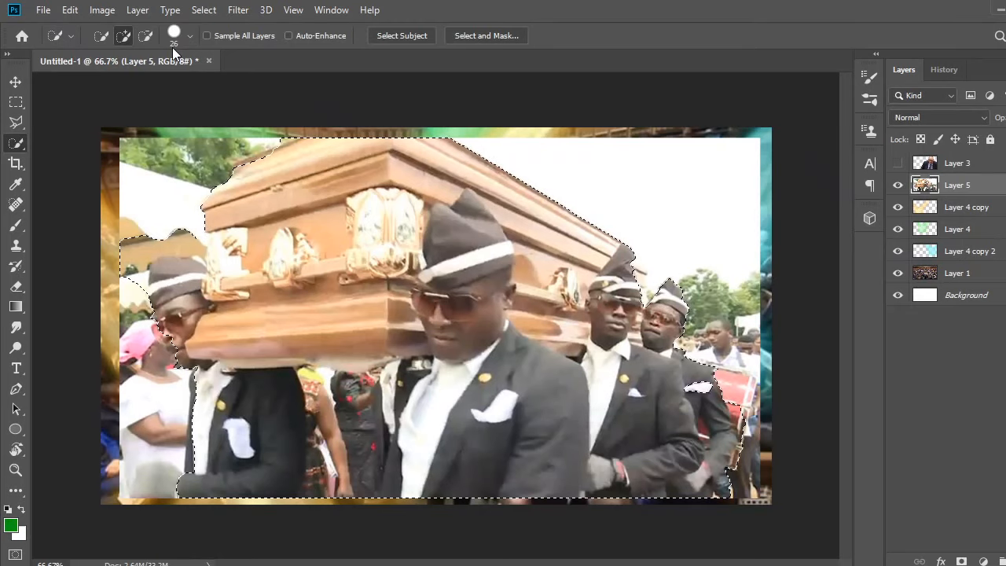
- Subtract the tent, the bystanders beneath the coffin and the red drum from the selection of the coffin and pallbearers
key(alt)
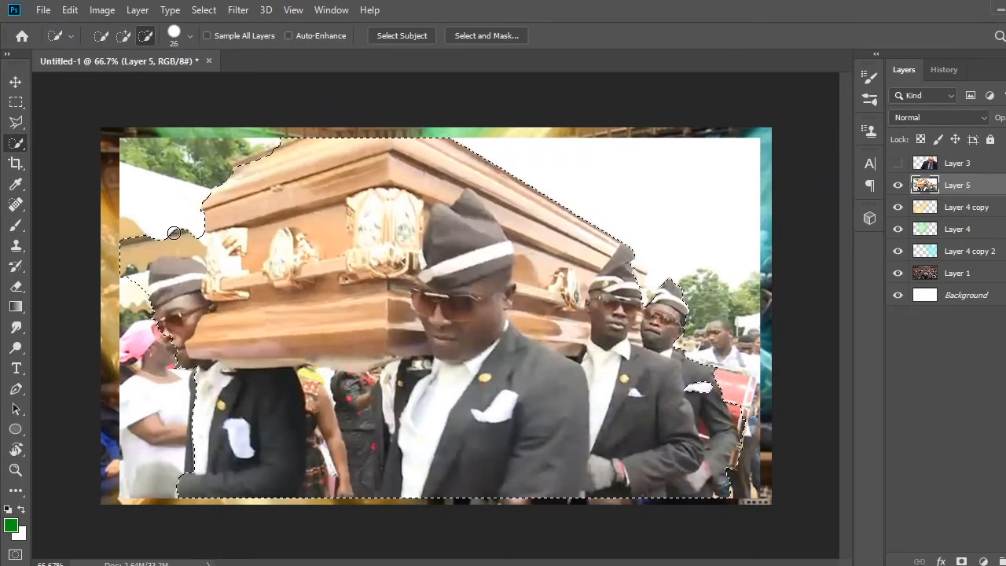
drag(174, 233, 131, 294)
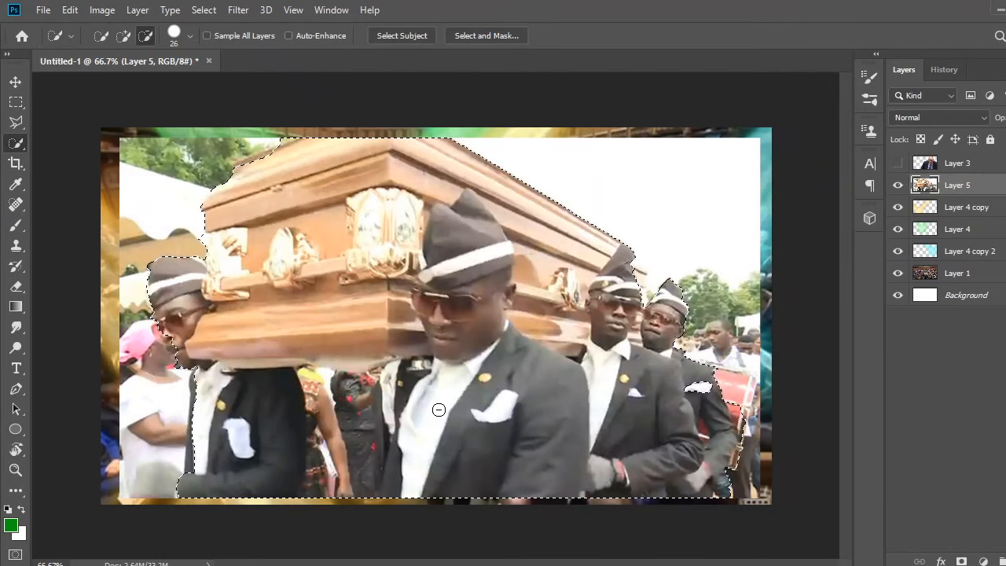
drag(370, 393, 336, 431)
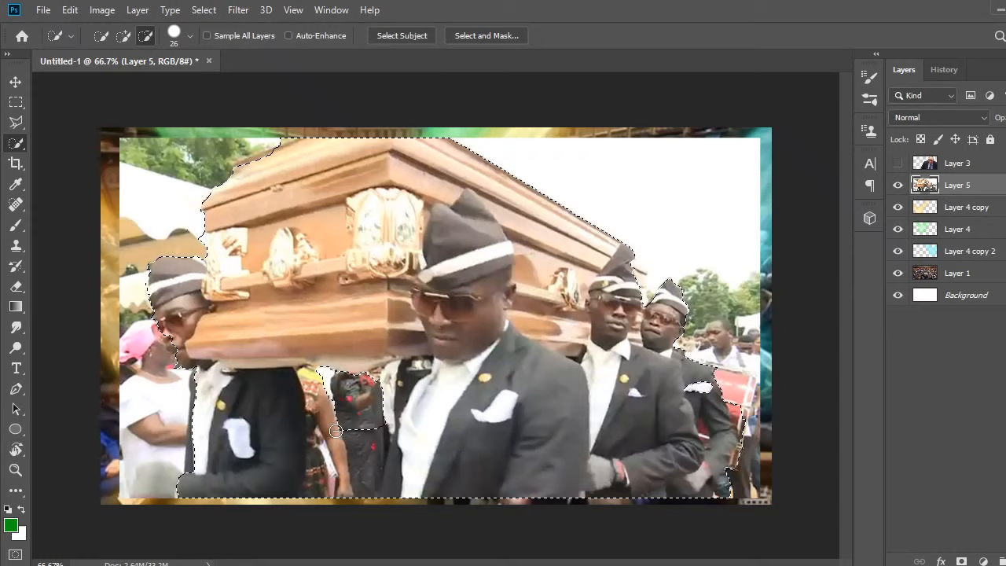
mouse_move(336, 431)
mouse_down()
mouse_move(307, 402)
mouse_move(356, 441)
mouse_move(362, 366)
mouse_up()
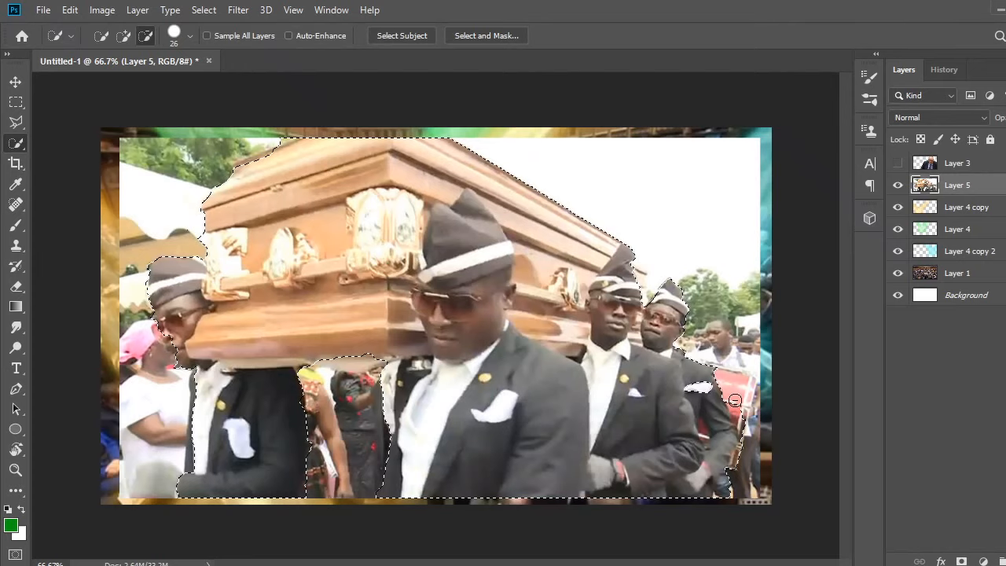
drag(735, 400, 740, 470)
- Copy the selected coffin and pallbearers to a new layer and delete the original photo on Layer 5
key(ctrl+j)
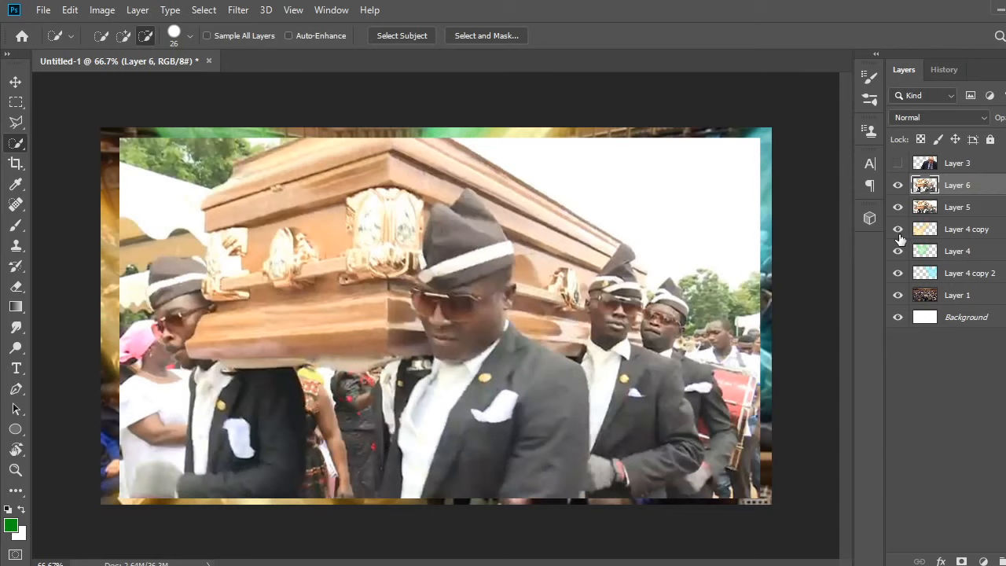
click(897, 208)
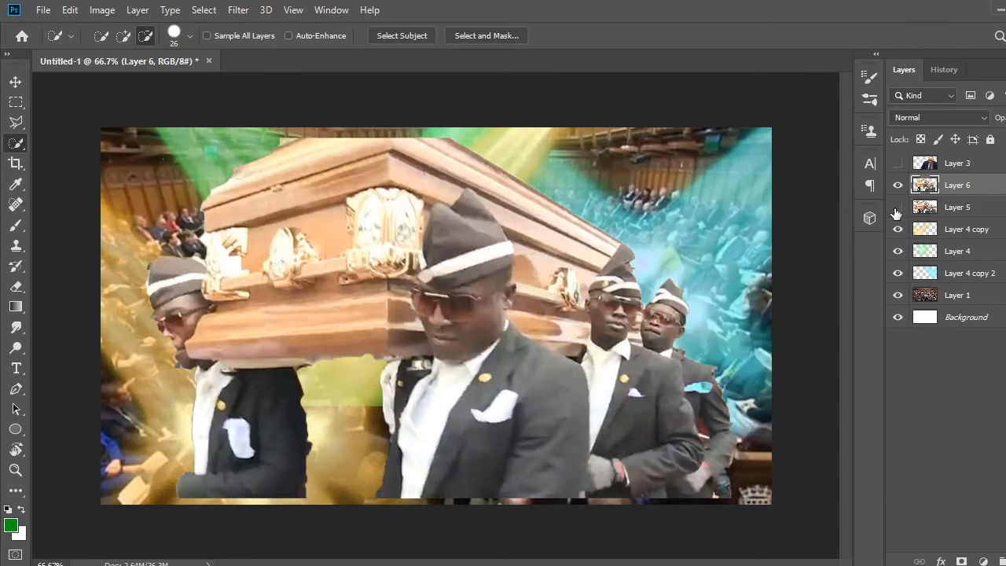
click(897, 208)
click(959, 209)
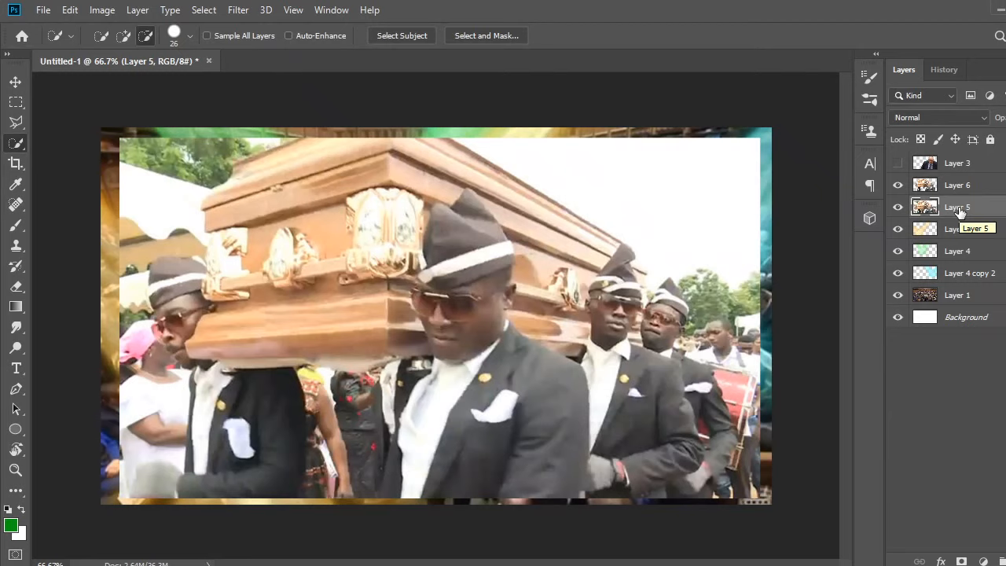
key(Delete)
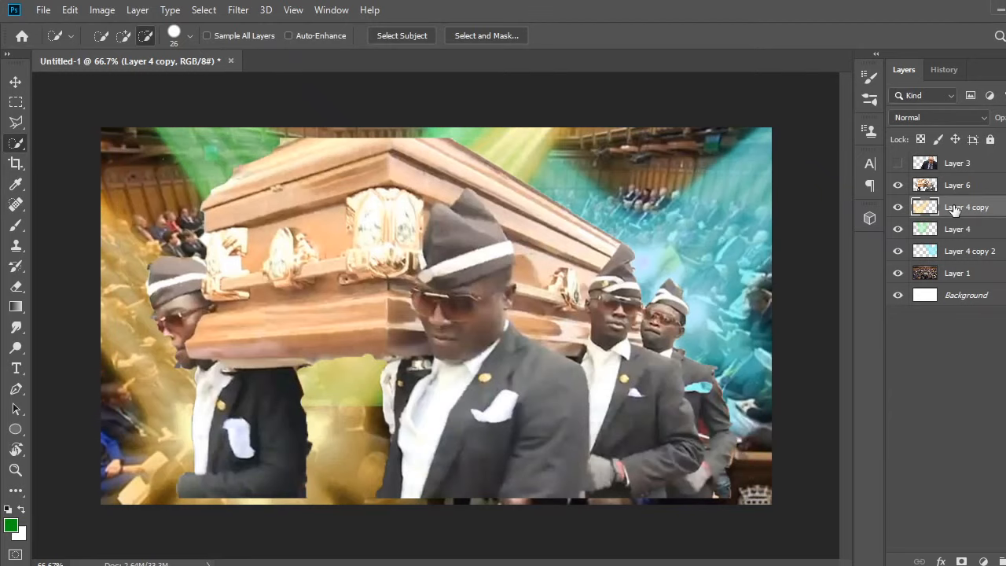
- Show Layer 3, and scale the coffin cutout on Layer 6 to 44.82% and move it to the canvas's left side
click(918, 182)
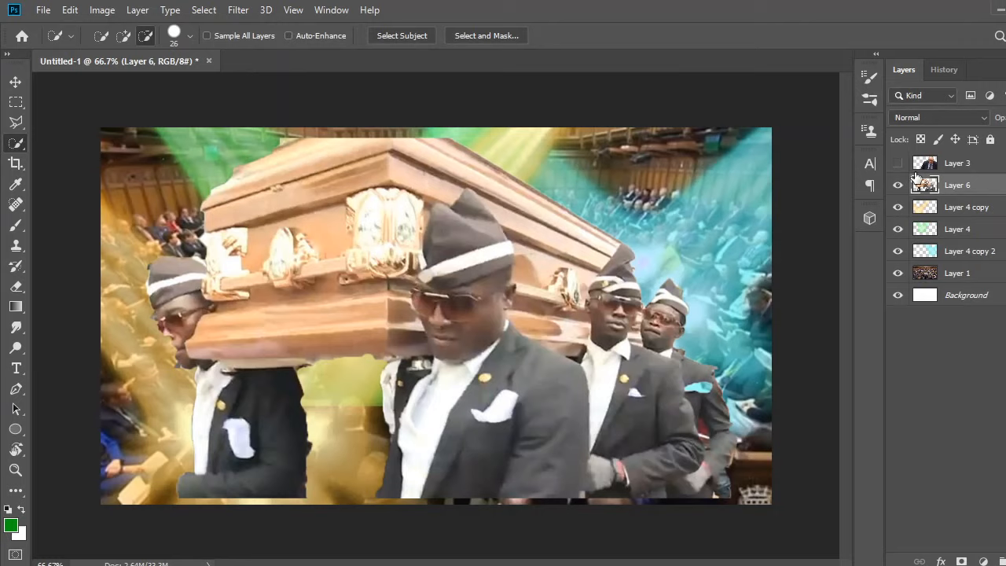
click(898, 163)
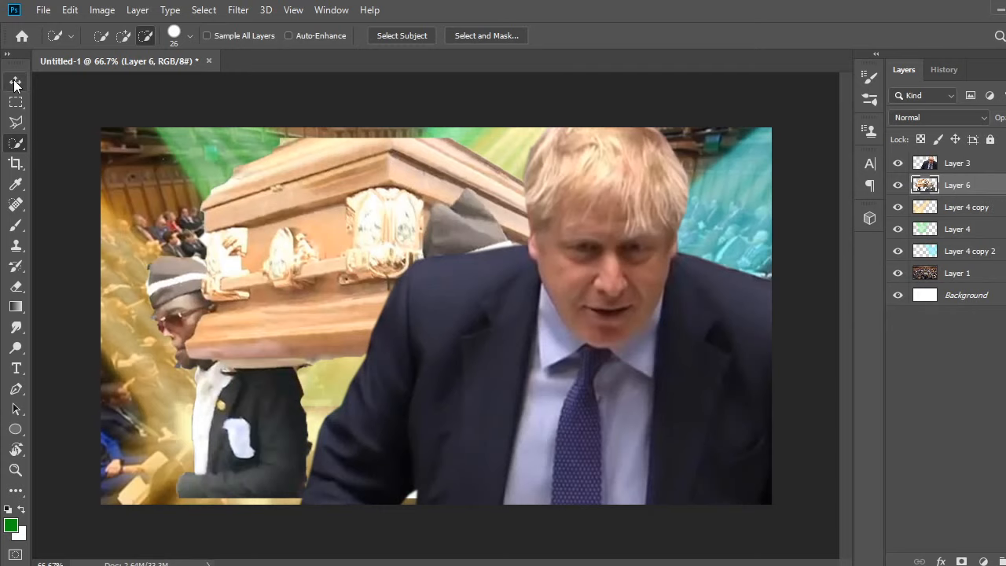
click(15, 83)
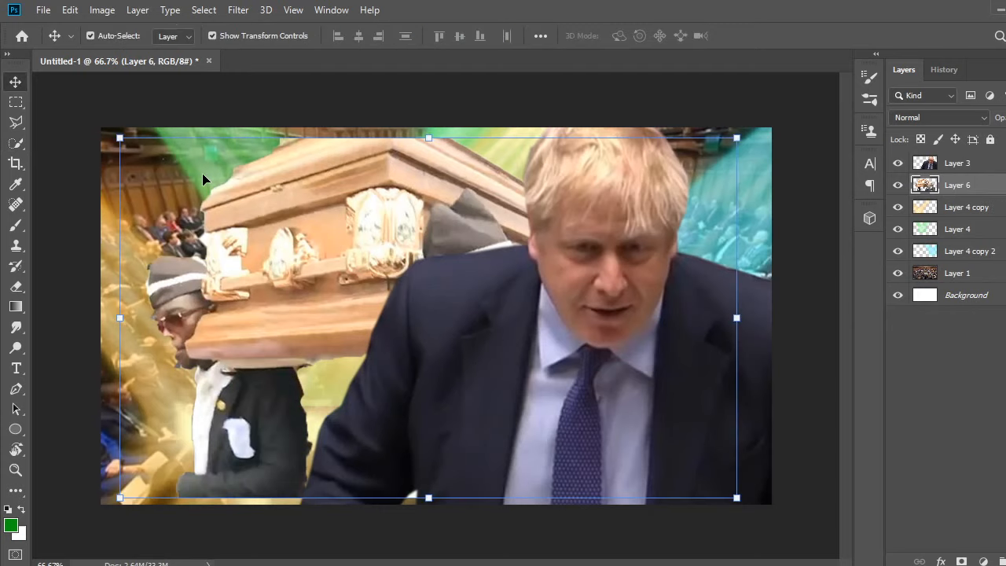
drag(120, 138, 461, 337)
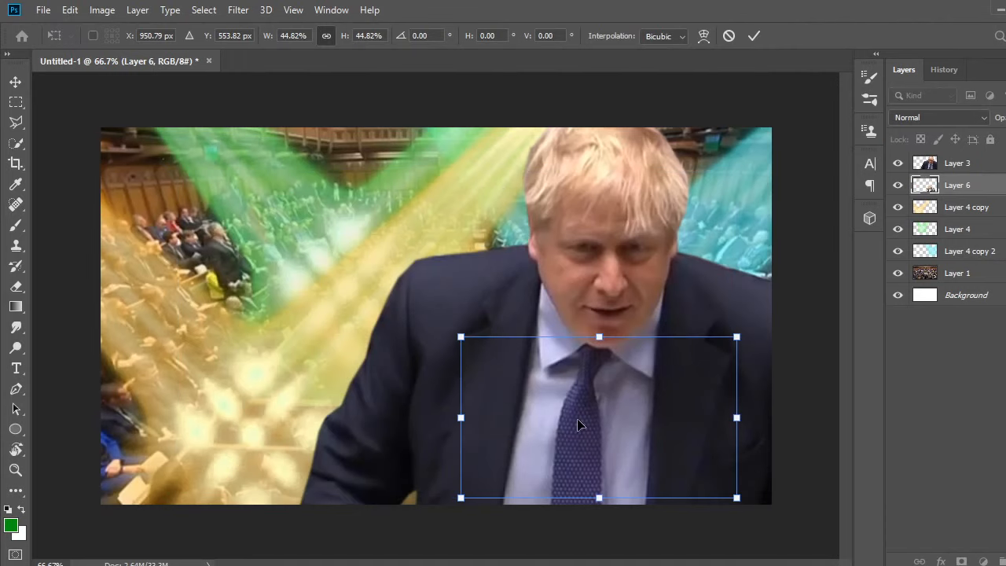
drag(578, 424, 219, 272)
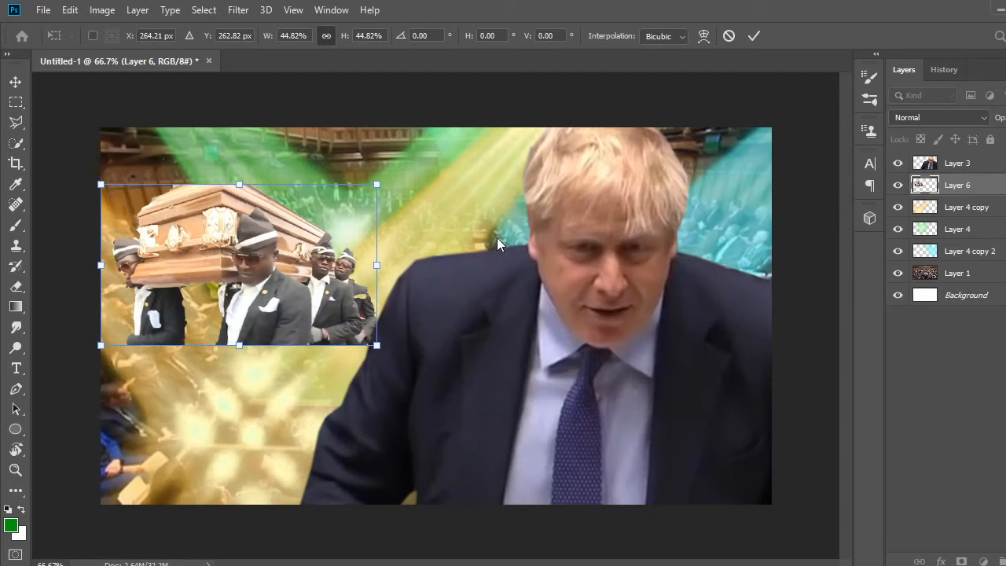
key(Return)
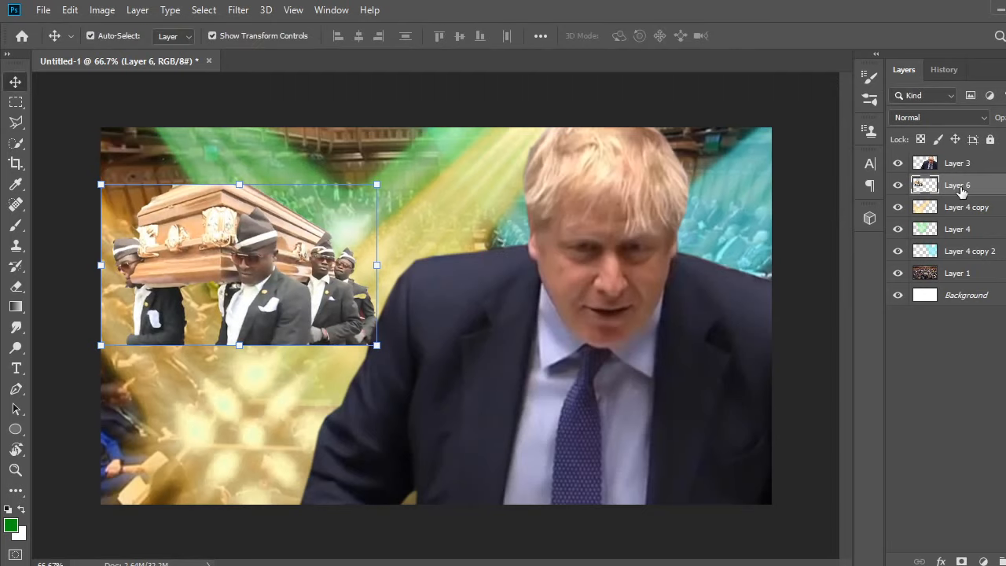
- Place Layer 6 above Layer 3 and enlarge the coffin cutout by 162.43% in the canvas's lower-left corner
drag(961, 191, 958, 160)
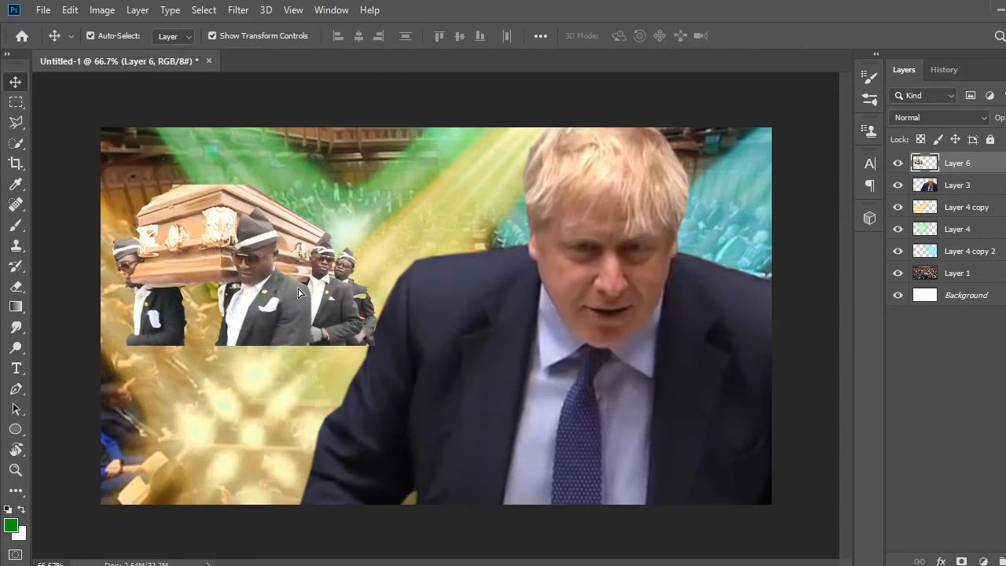
drag(298, 293, 689, 437)
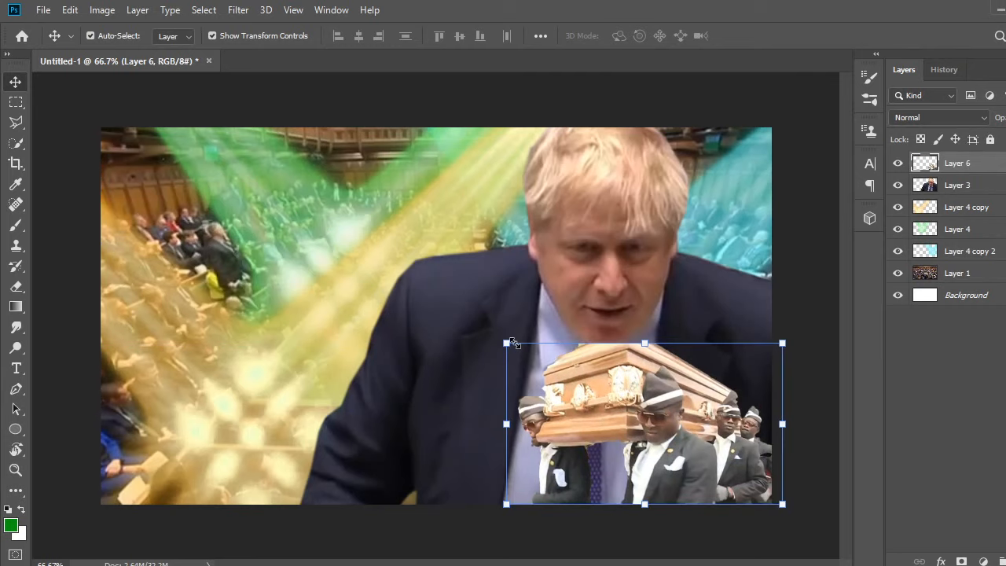
drag(513, 343, 477, 328)
drag(573, 382, 569, 418)
drag(452, 356, 392, 332)
drag(575, 421, 450, 436)
drag(269, 339, 177, 297)
drag(275, 363, 167, 379)
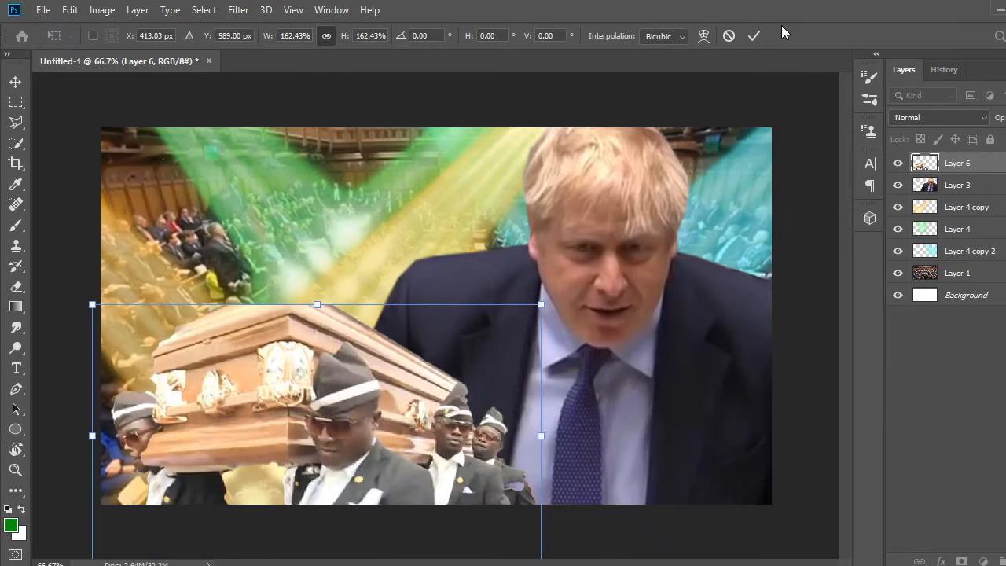
click(754, 35)
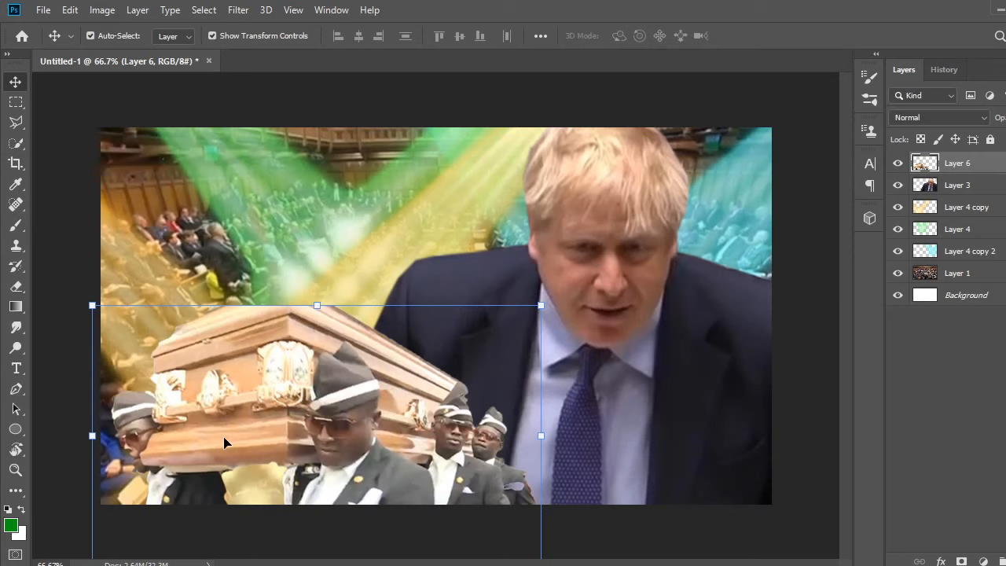
drag(224, 443, 211, 443)
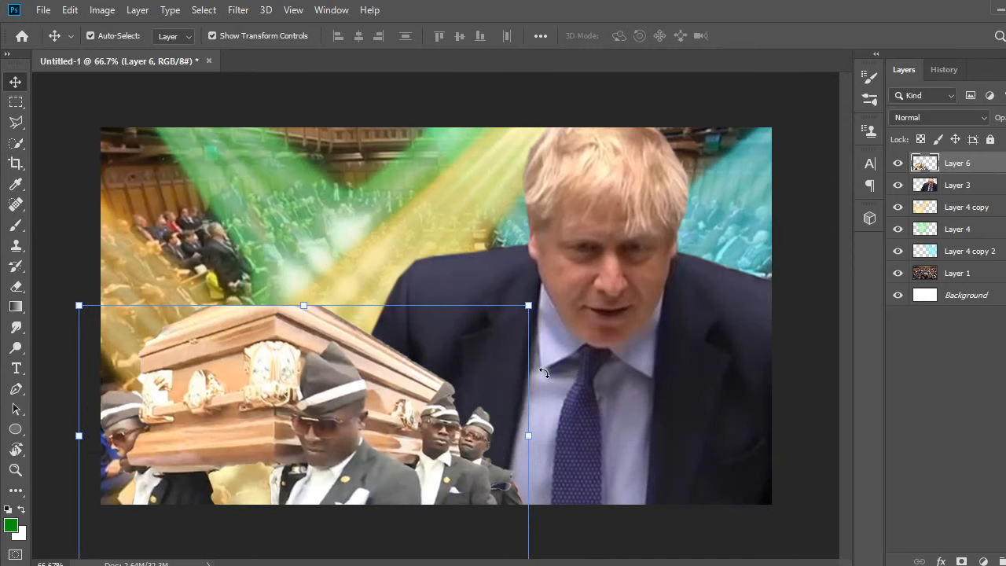
click(522, 311)
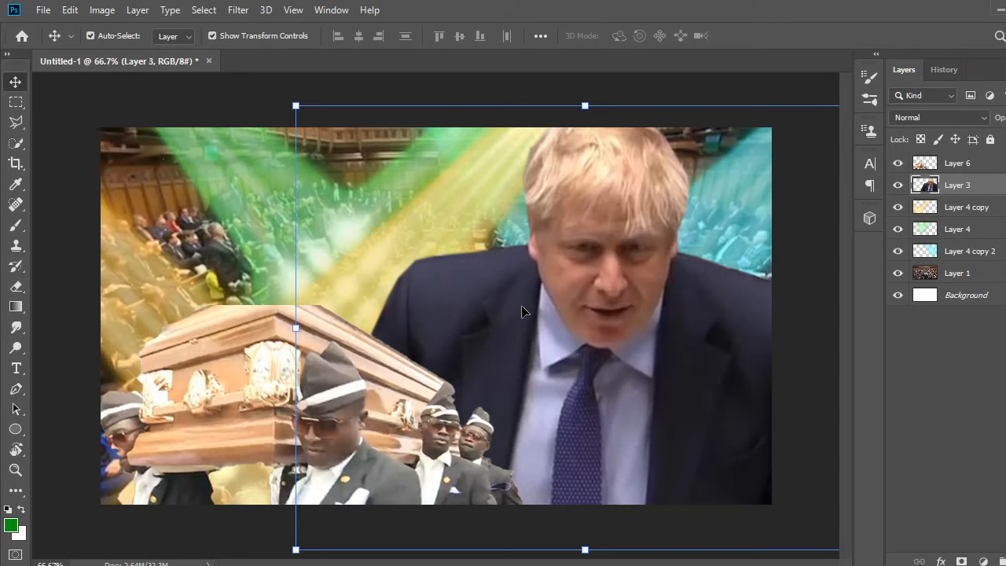
click(271, 354)
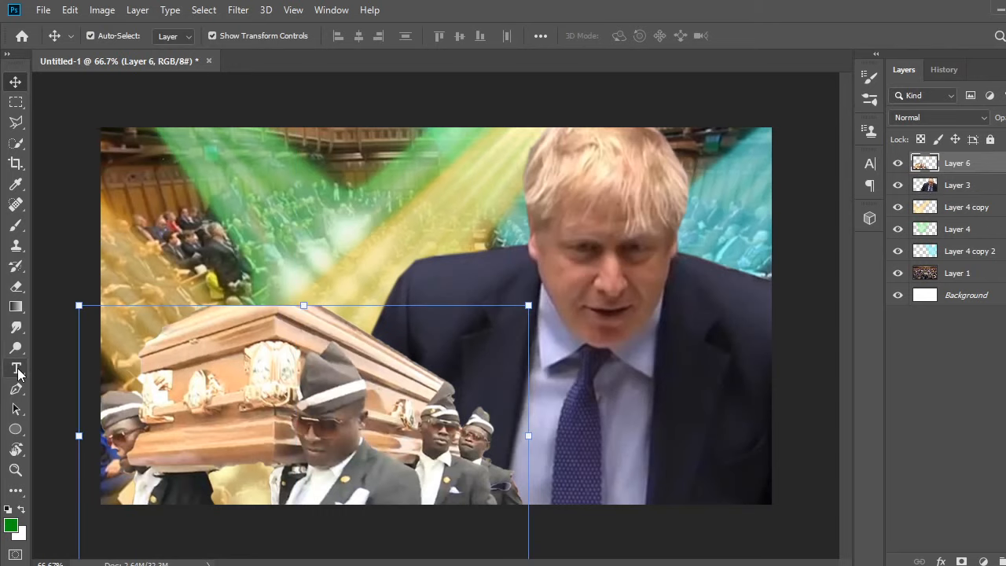
- Add the text RAVE in green Bebas Regular at 82.22 pt over the crowd in the canvas's upper-left area
click(16, 370)
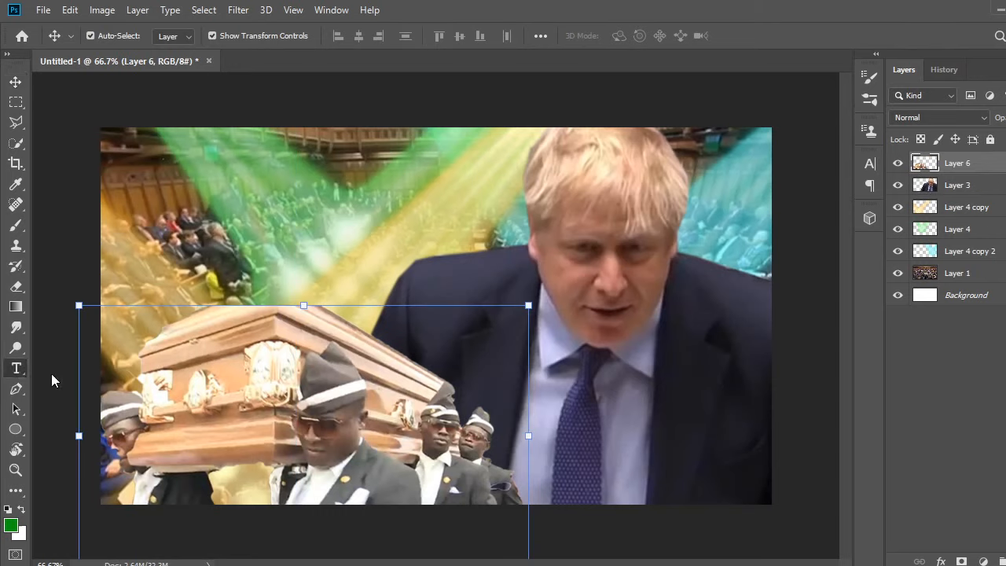
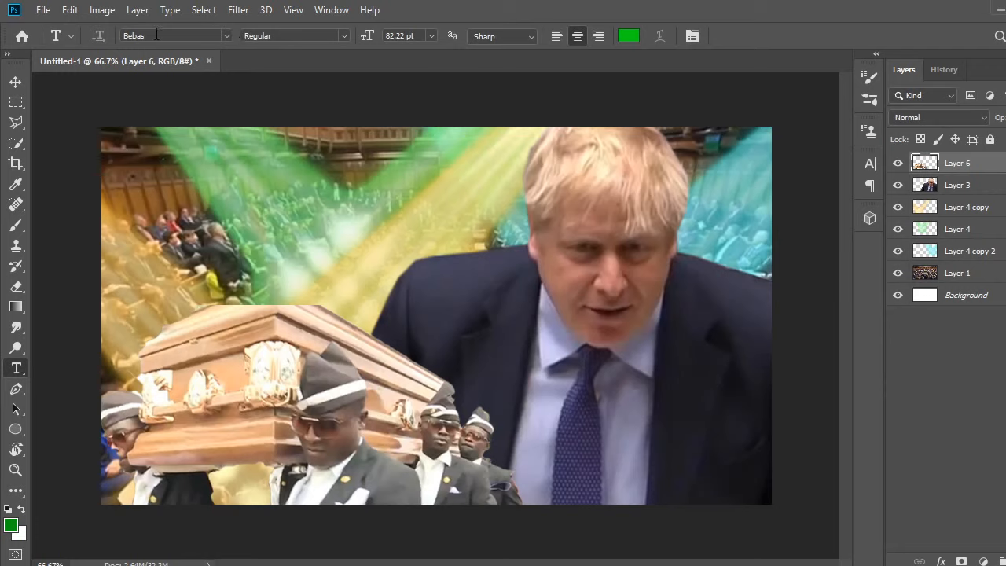
click(622, 40)
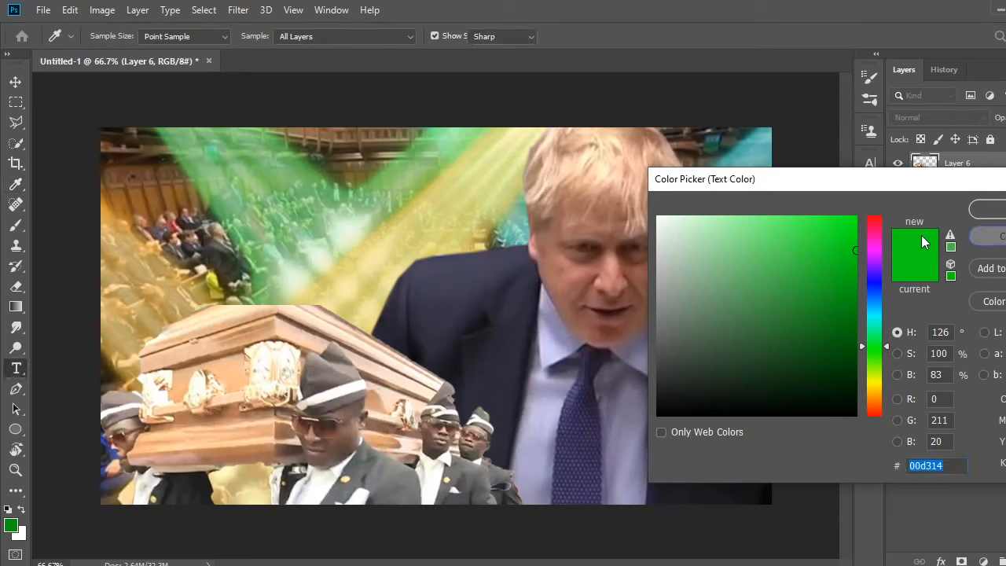
key(Return)
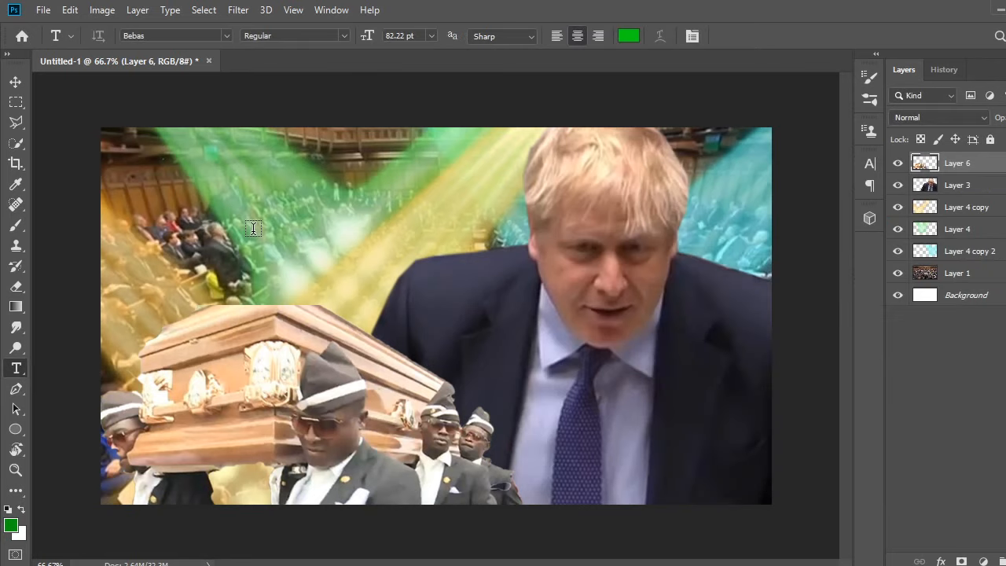
click(147, 205)
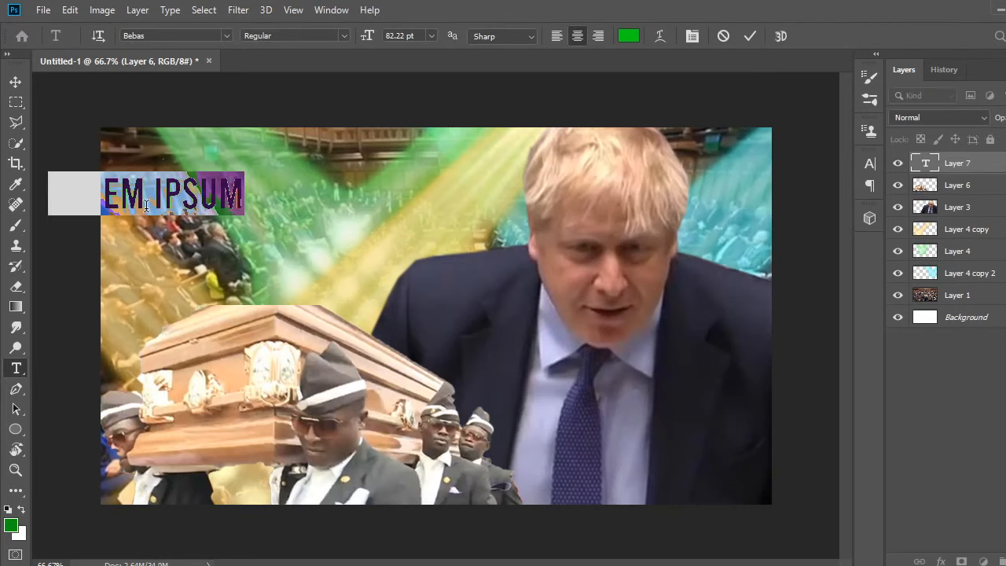
text(R)
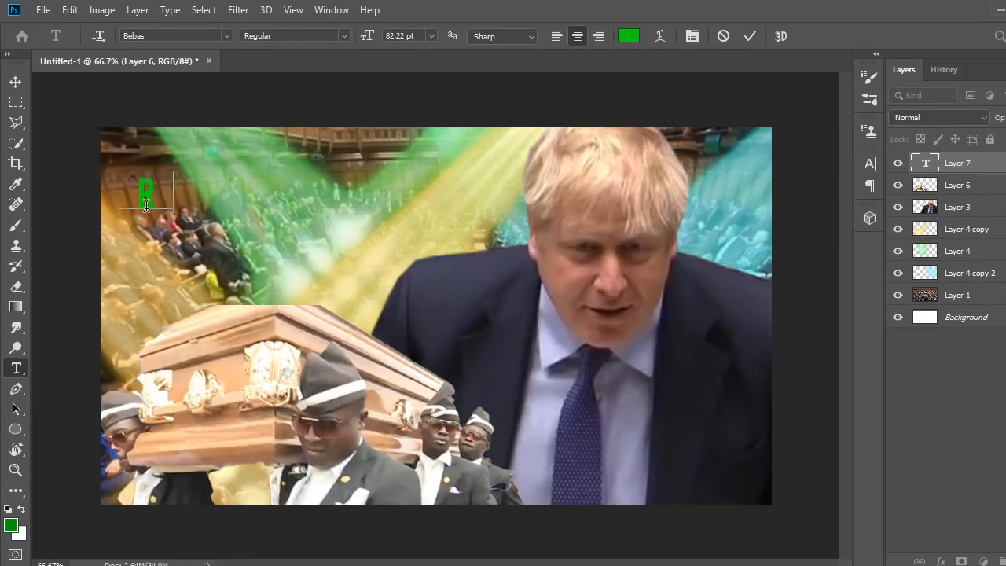
text(AVE)
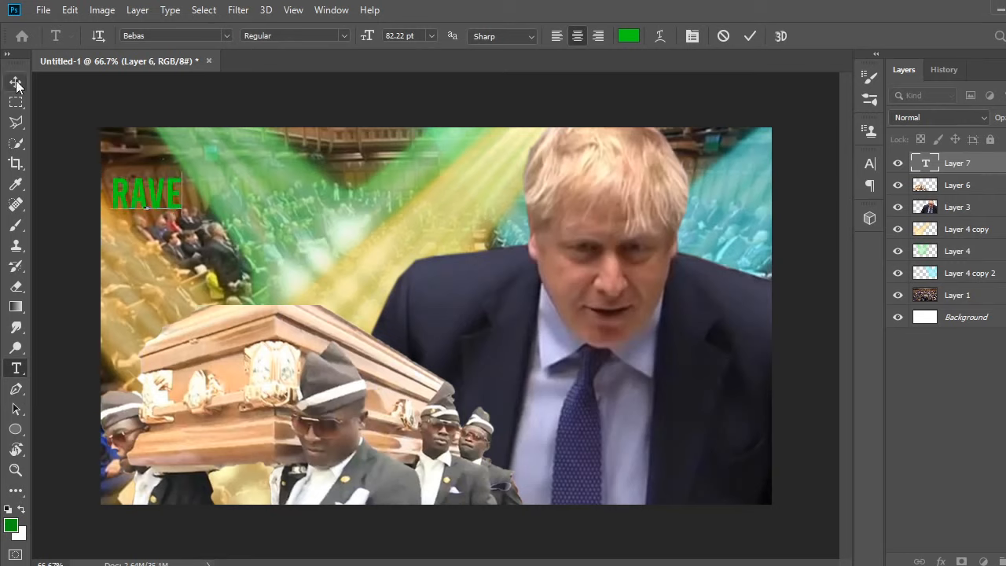
- Scale the RAVE text to 391.72% and position it above the coffin
click(15, 82)
drag(159, 186, 415, 296)
drag(314, 249, 326, 242)
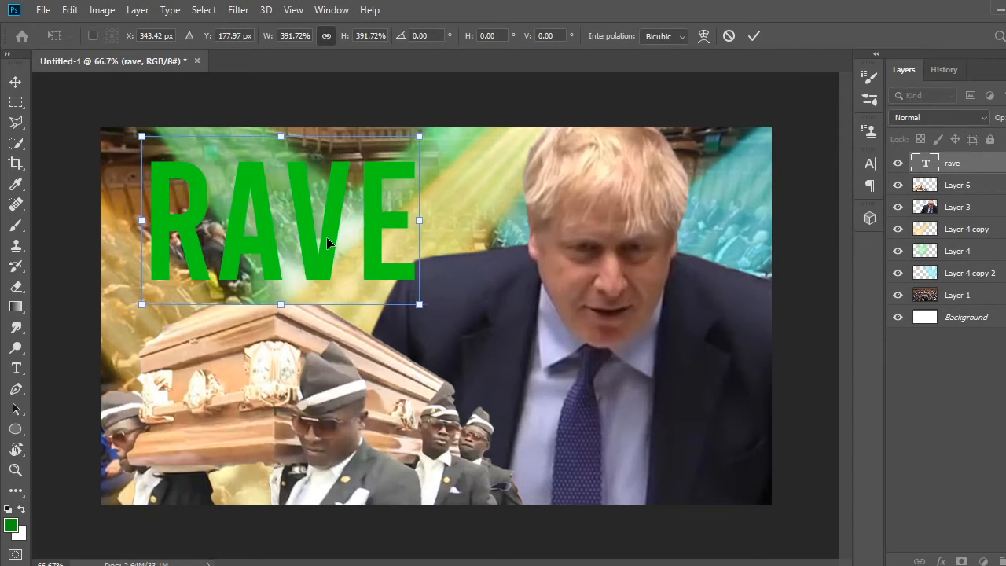
click(753, 37)
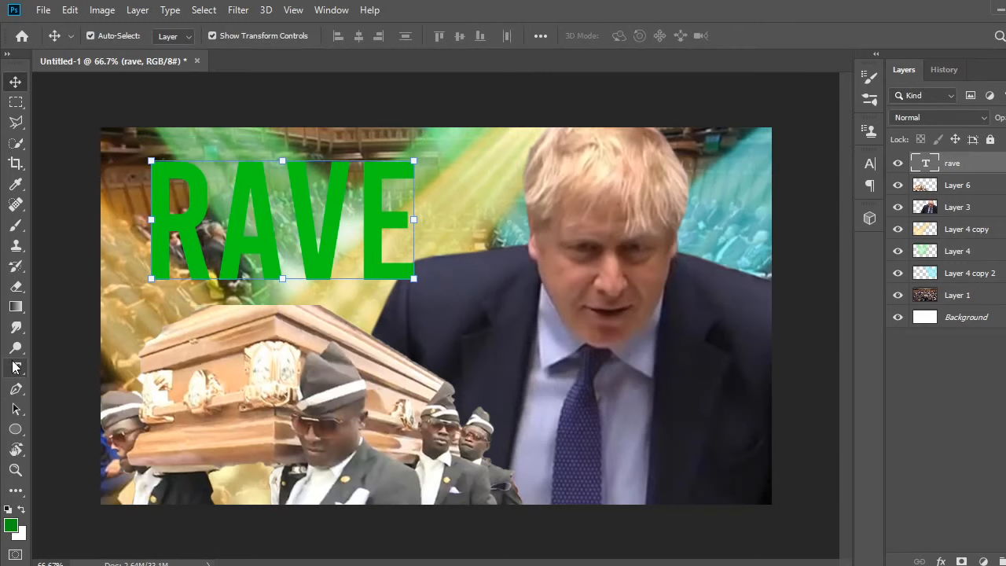
- Recolour all of the RAVE text to golden yellow (#dfbd1c)
click(14, 366)
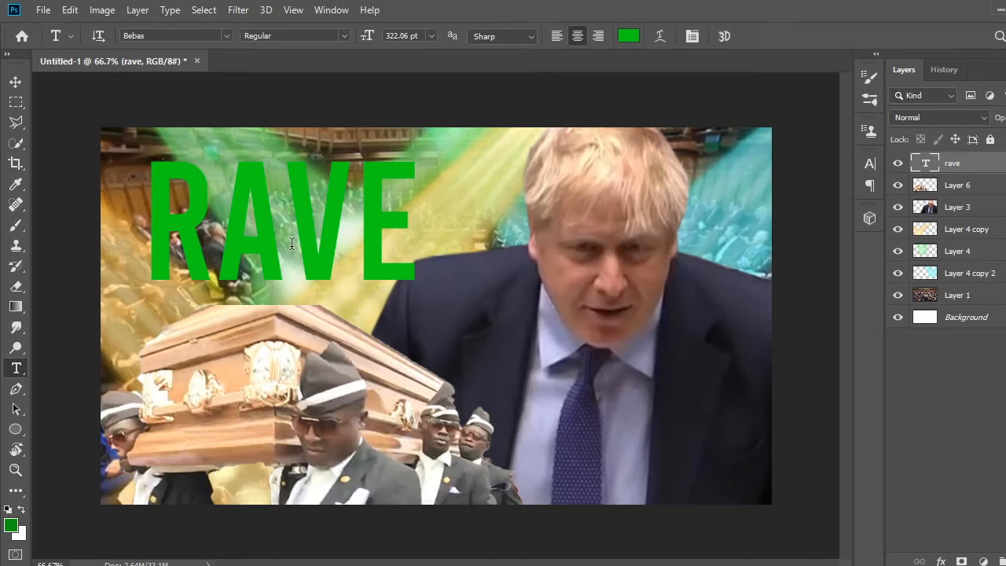
click(292, 244)
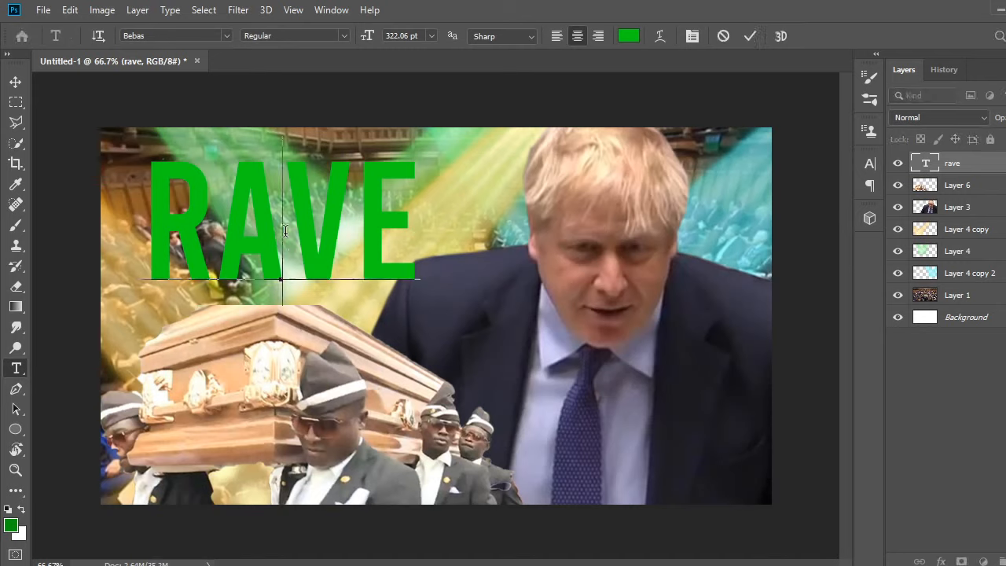
key(ctrl)
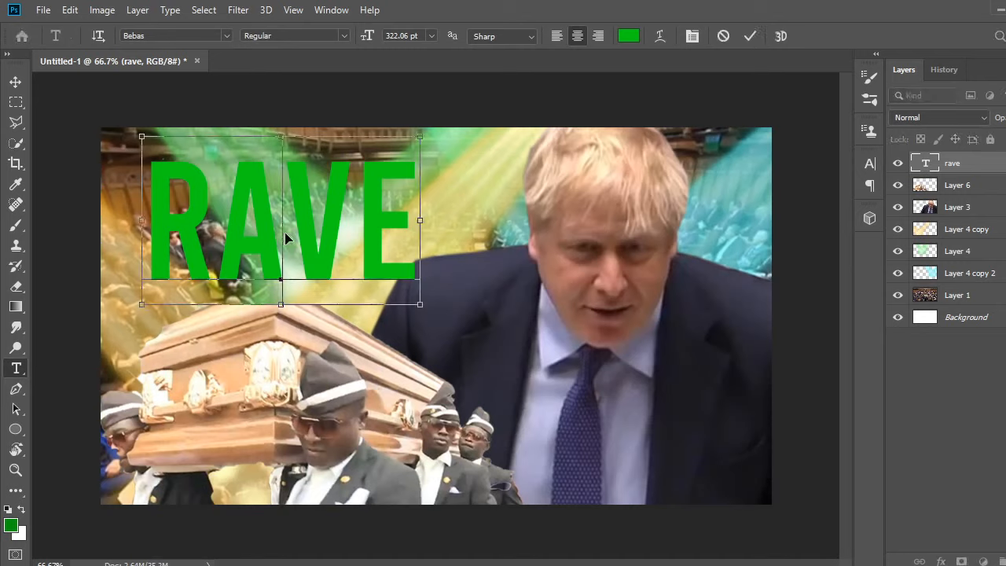
key(ctrl+a)
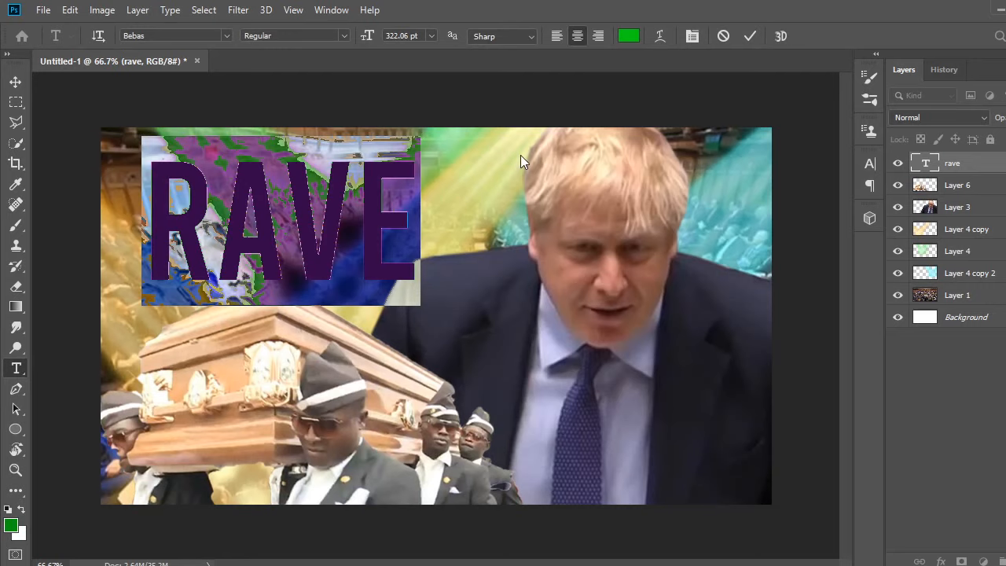
click(628, 35)
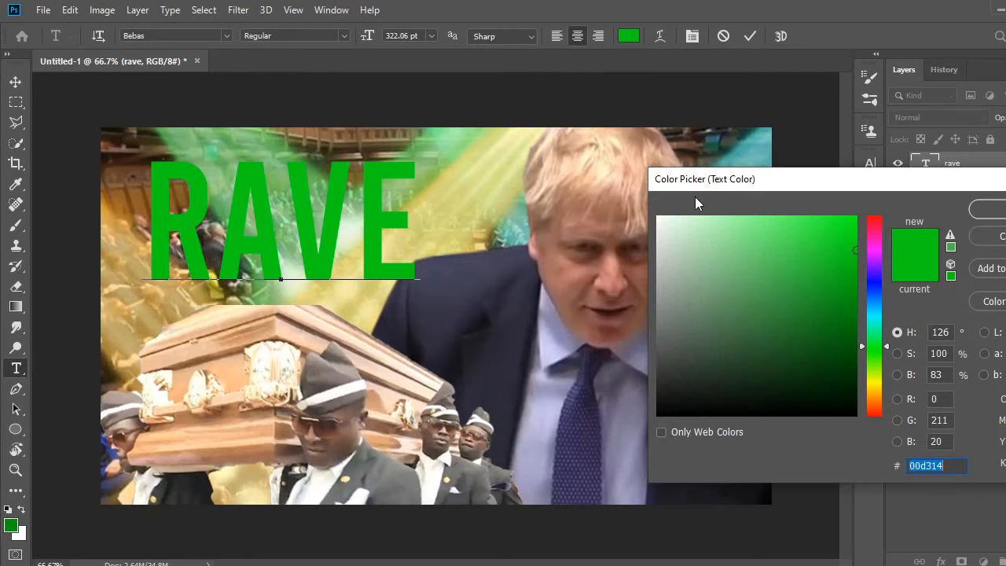
drag(695, 180, 644, 136)
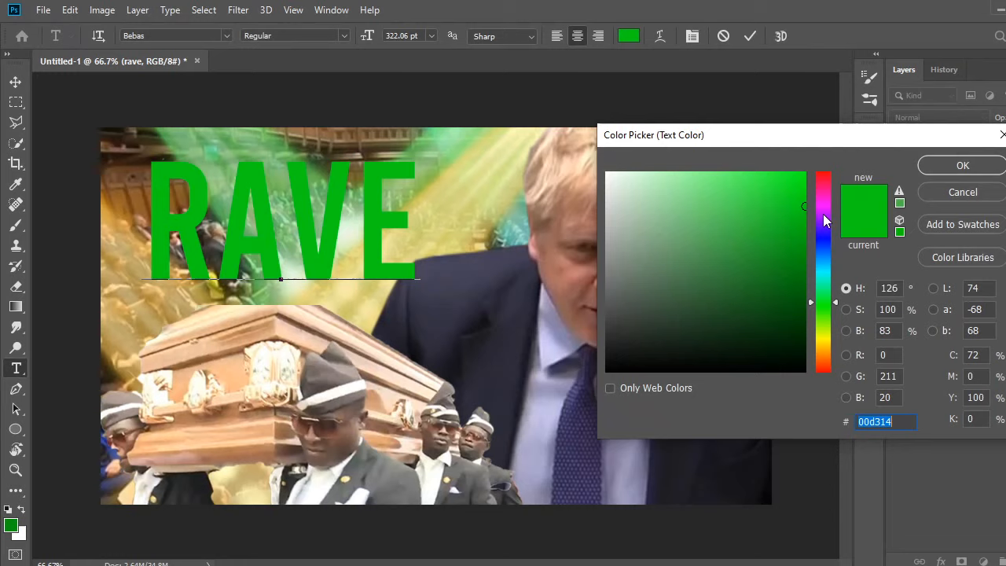
mouse_move(823, 213)
mouse_down()
mouse_move(823, 202)
mouse_move(753, 203)
mouse_up()
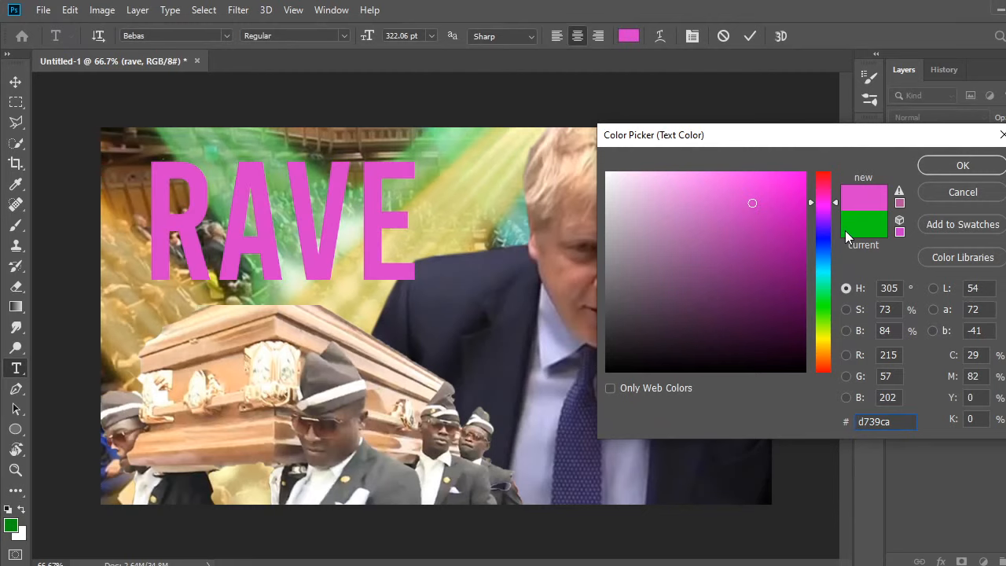
click(823, 313)
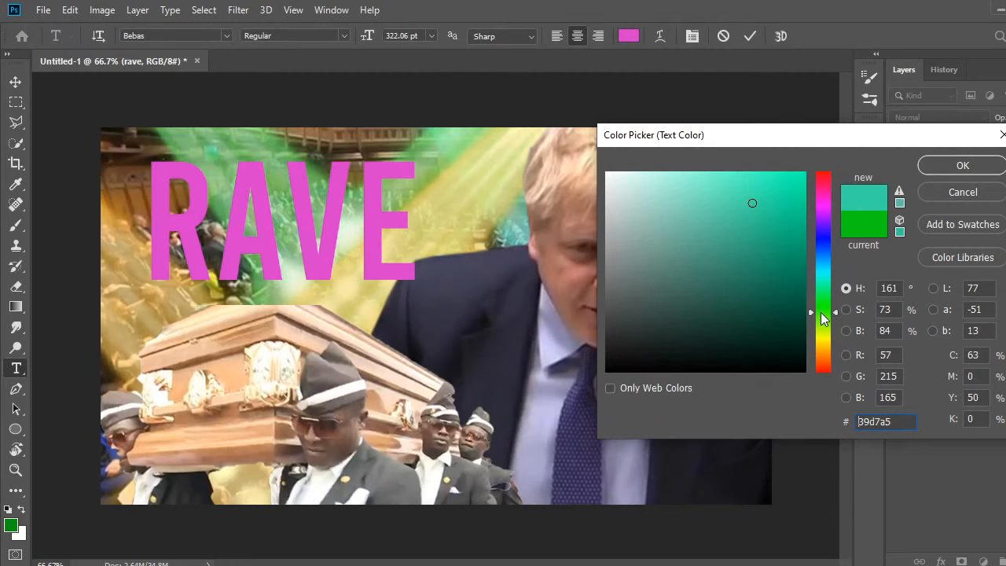
click(822, 344)
click(773, 197)
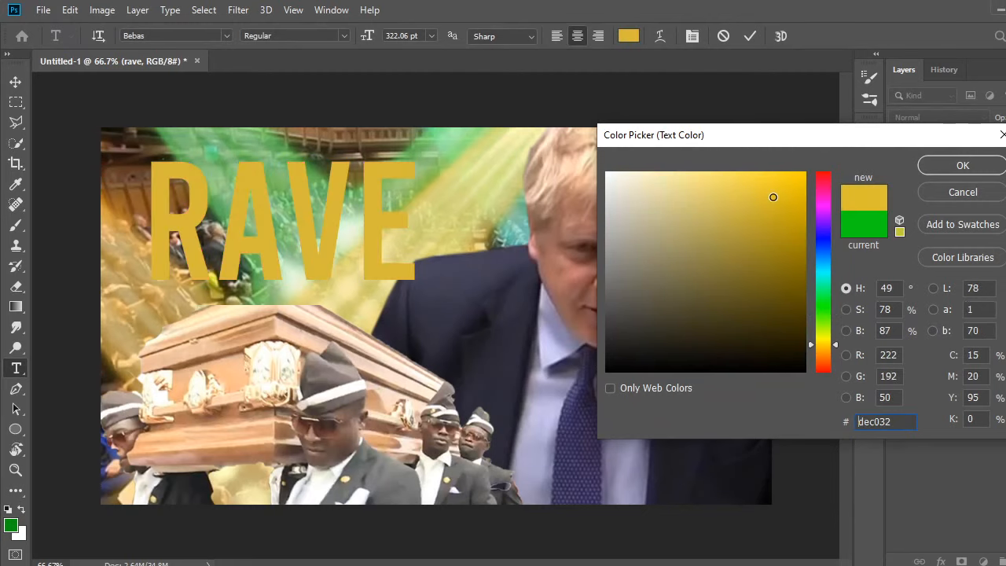
click(780, 197)
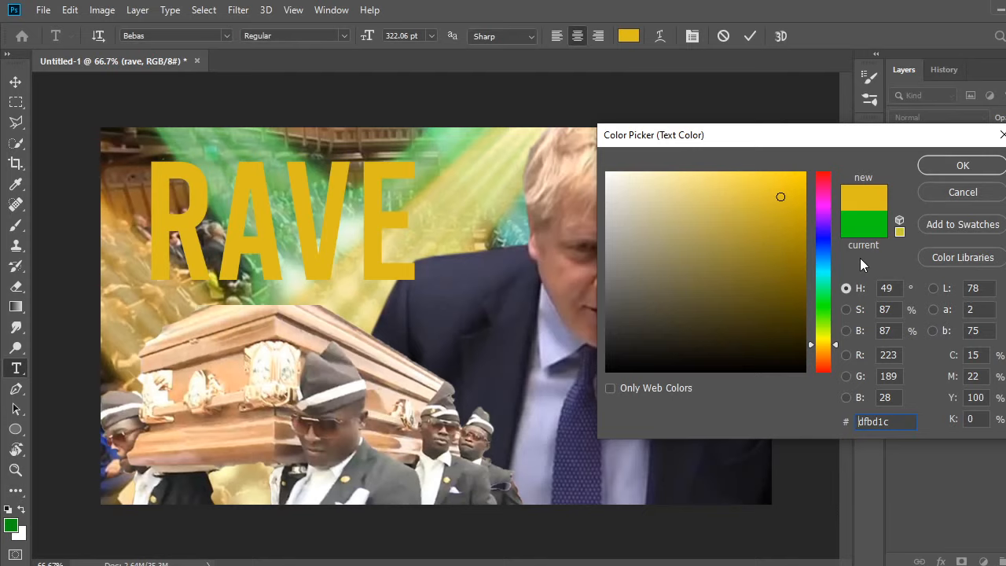
click(960, 172)
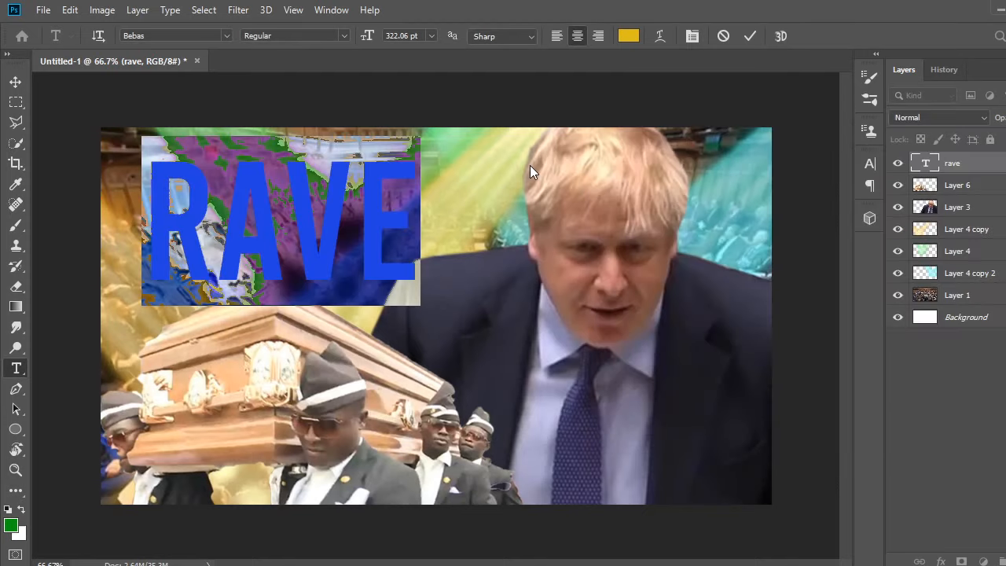
click(26, 82)
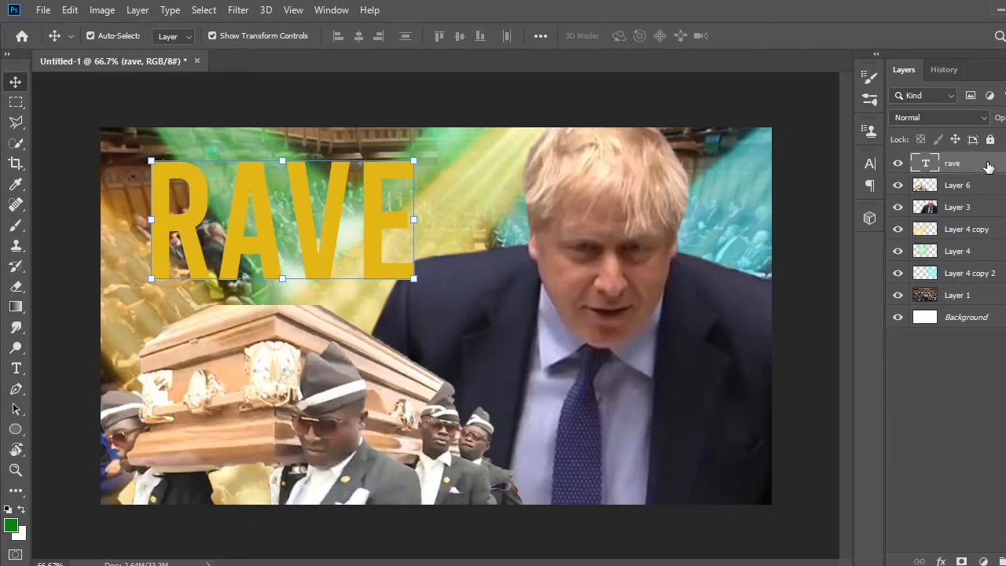
- Try replacing the letter A in RAVE with B, and restore the A
click(18, 370)
click(283, 233)
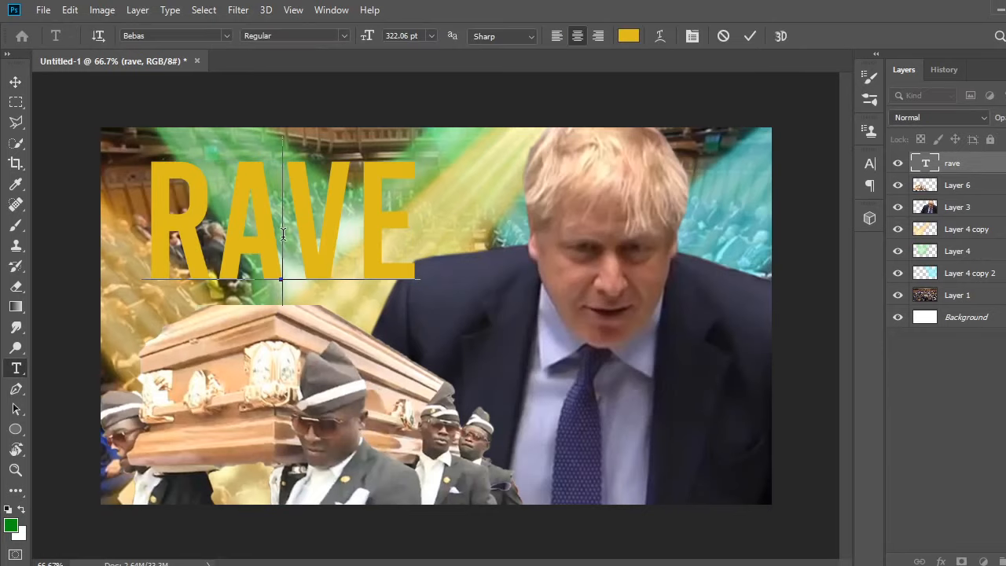
key(BackSpace)
text(B)
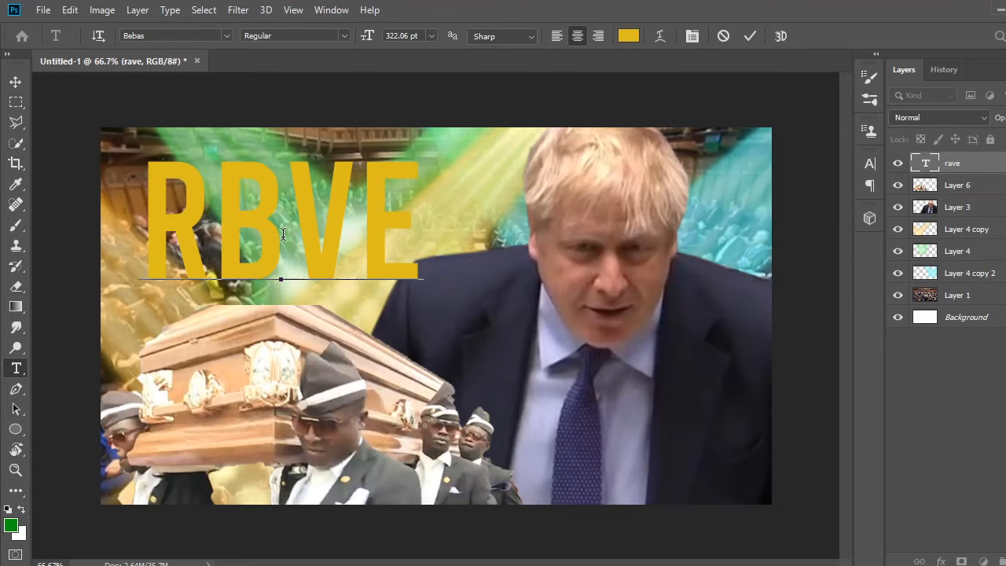
key(BackSpace)
text(A)
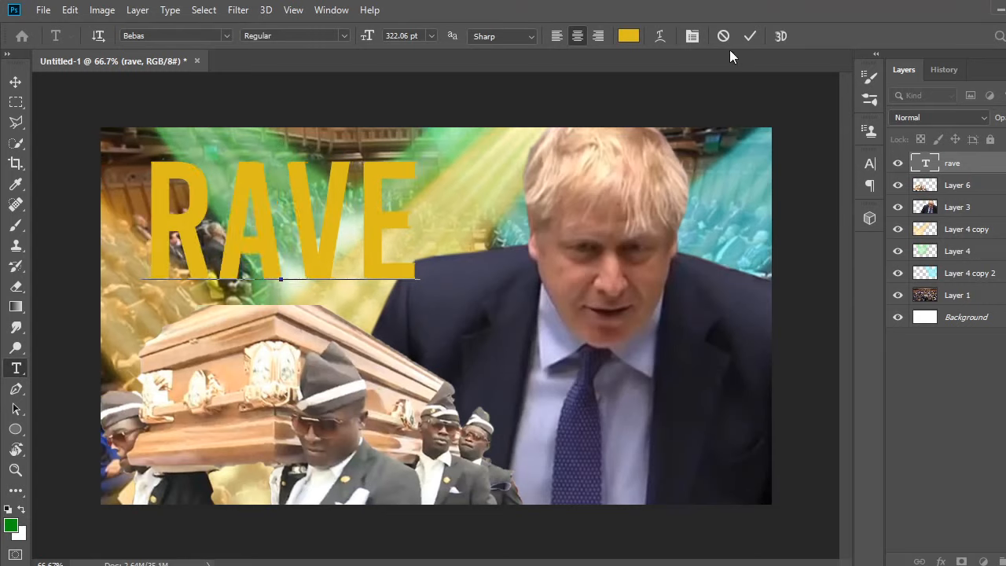
click(8, 88)
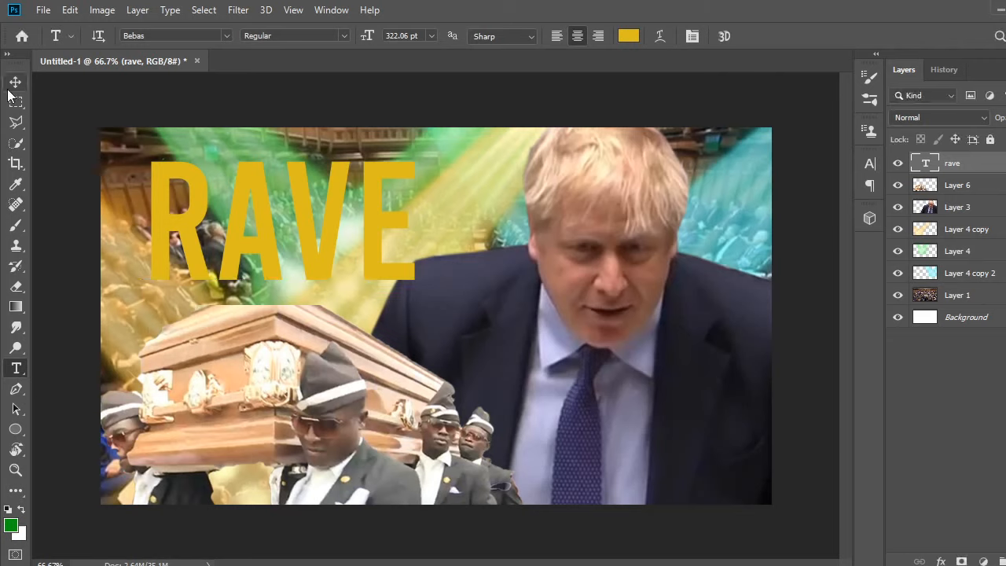
- Rasterize the type on the rave text layer
click(11, 87)
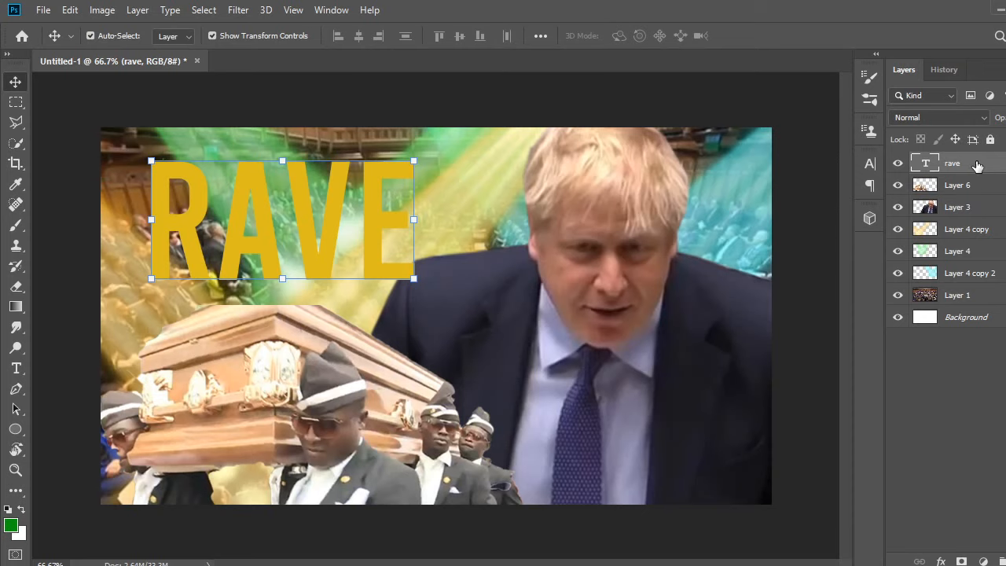
right_click(977, 166)
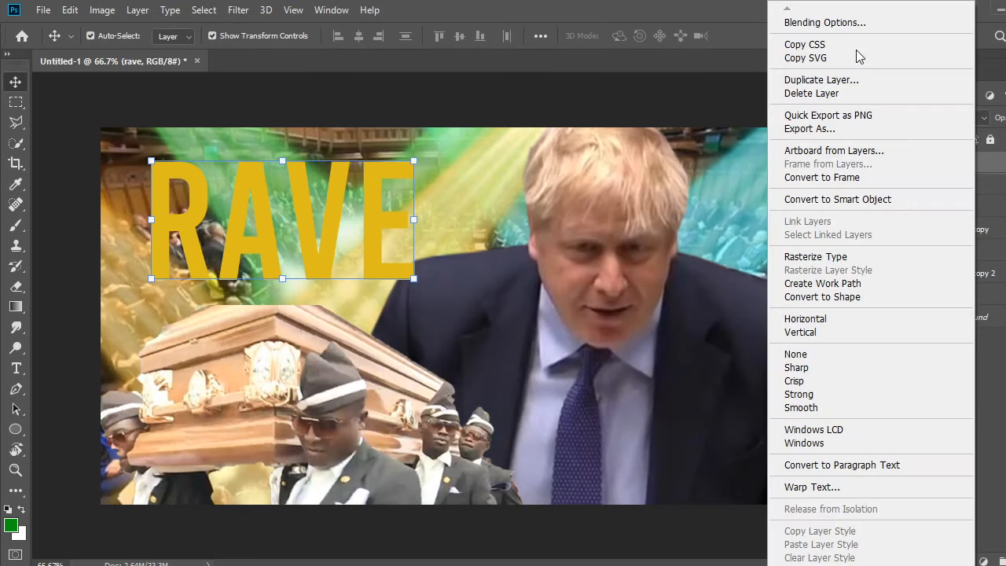
click(857, 259)
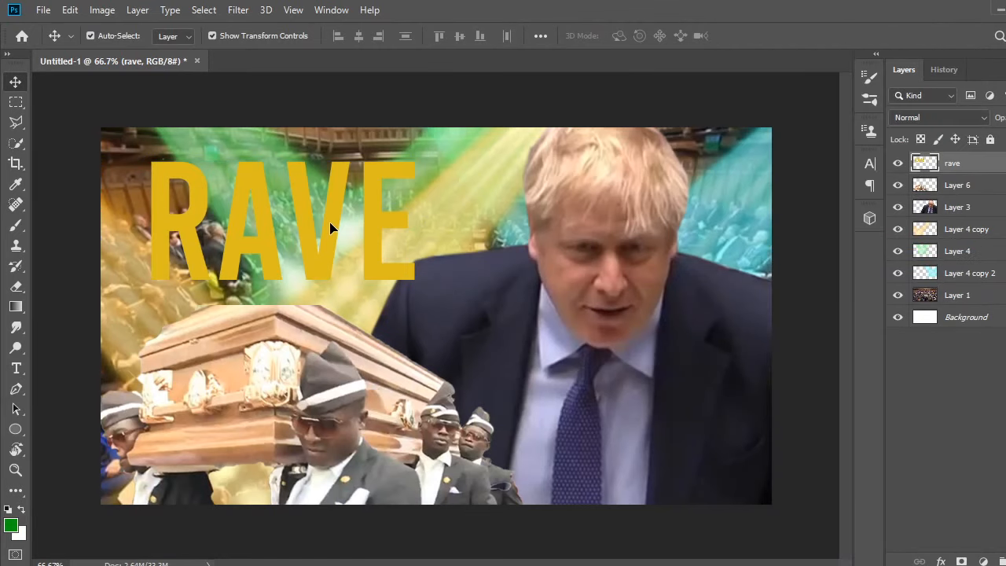
- Scale the rasterized RAVE lettering to 125.83% and move it slightly up so it sits just above the coffin
click(346, 246)
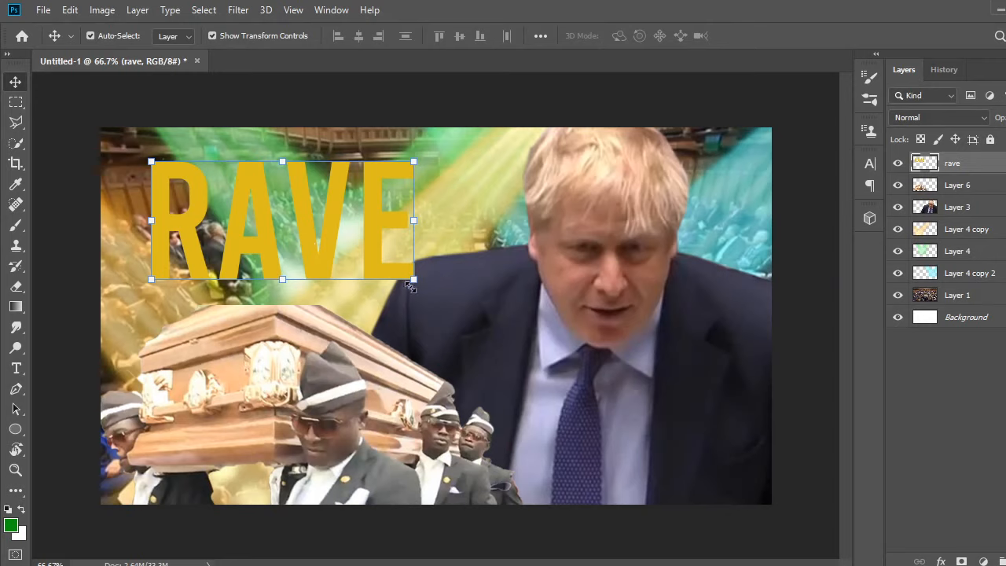
drag(413, 280, 490, 312)
drag(448, 292, 443, 286)
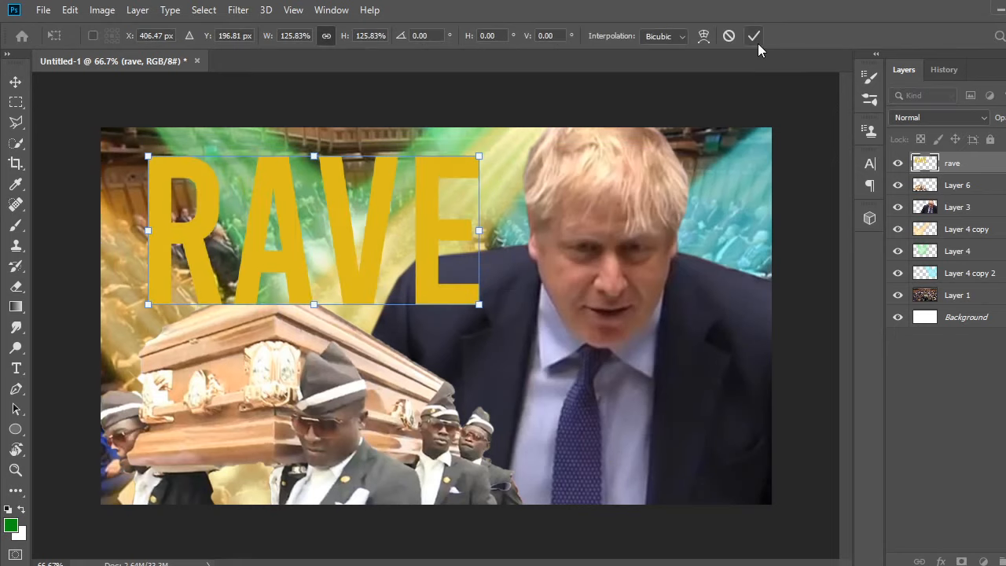
click(755, 37)
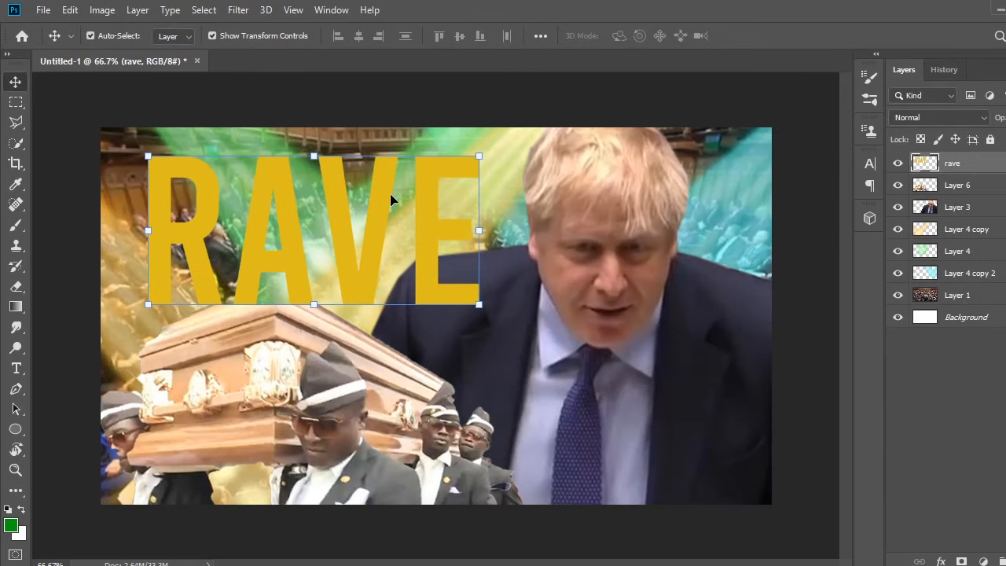
drag(392, 200, 393, 193)
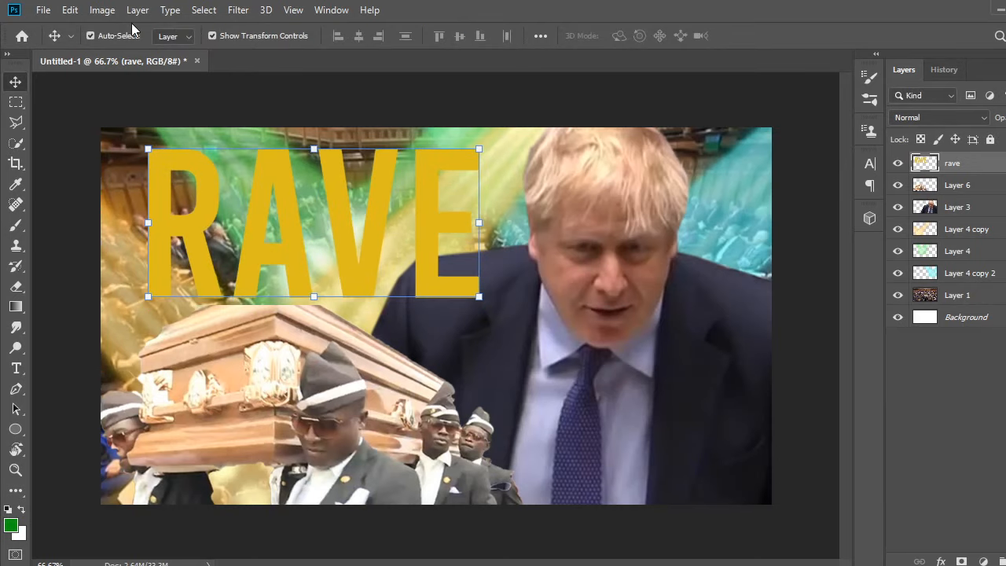
- Set up a black outside stroke of 15 px at 100% opacity around the RAVE lettering
click(138, 9)
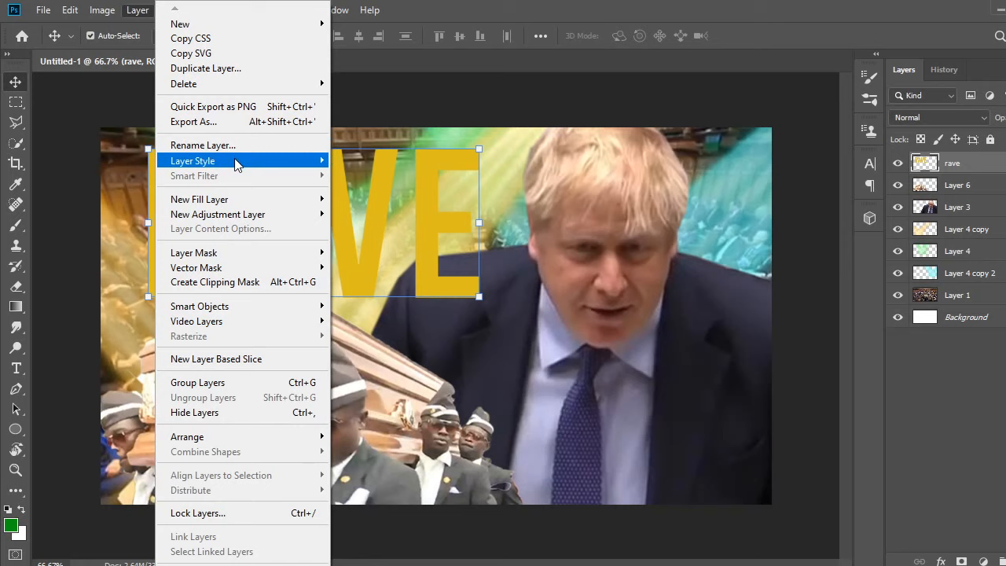
mouse_move(237, 163)
click(368, 202)
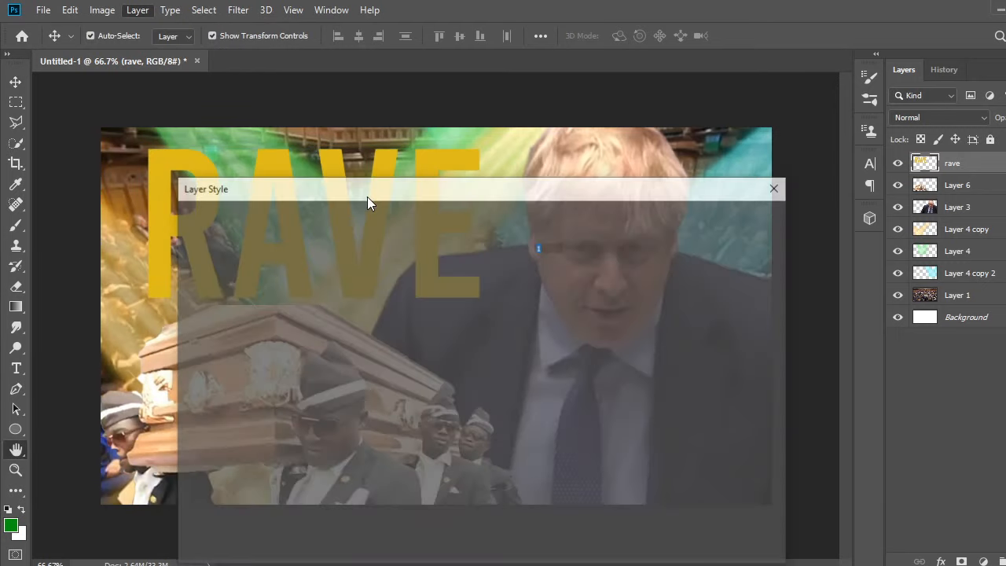
drag(367, 197, 735, 104)
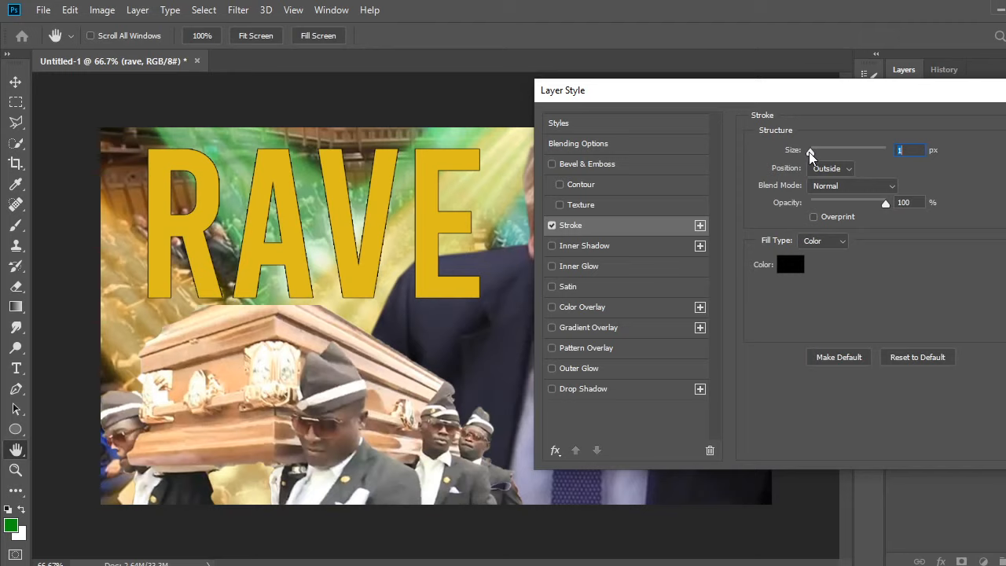
drag(809, 152, 825, 151)
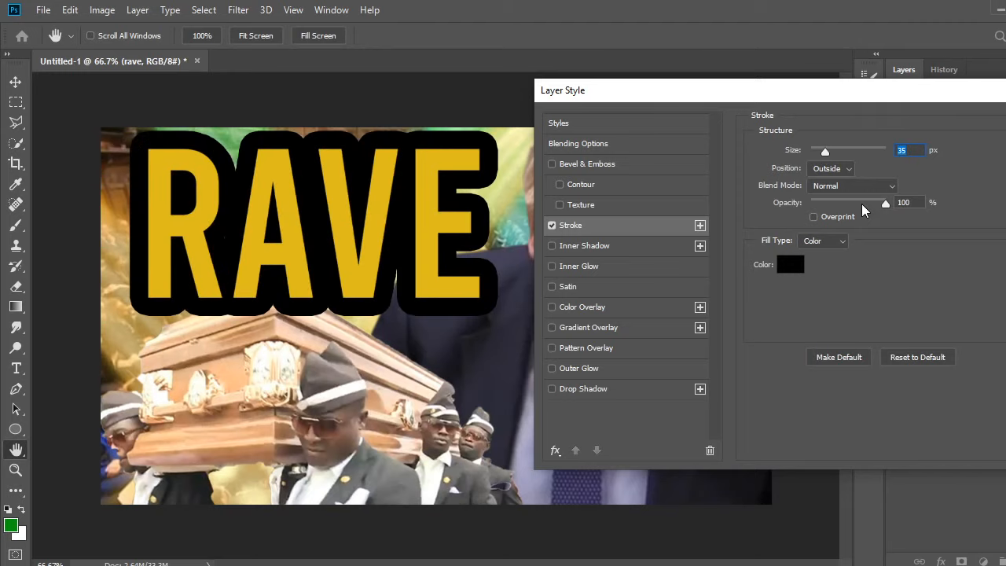
mouse_move(863, 203)
mouse_down()
mouse_move(817, 203)
mouse_move(887, 204)
mouse_up()
drag(824, 150, 823, 151)
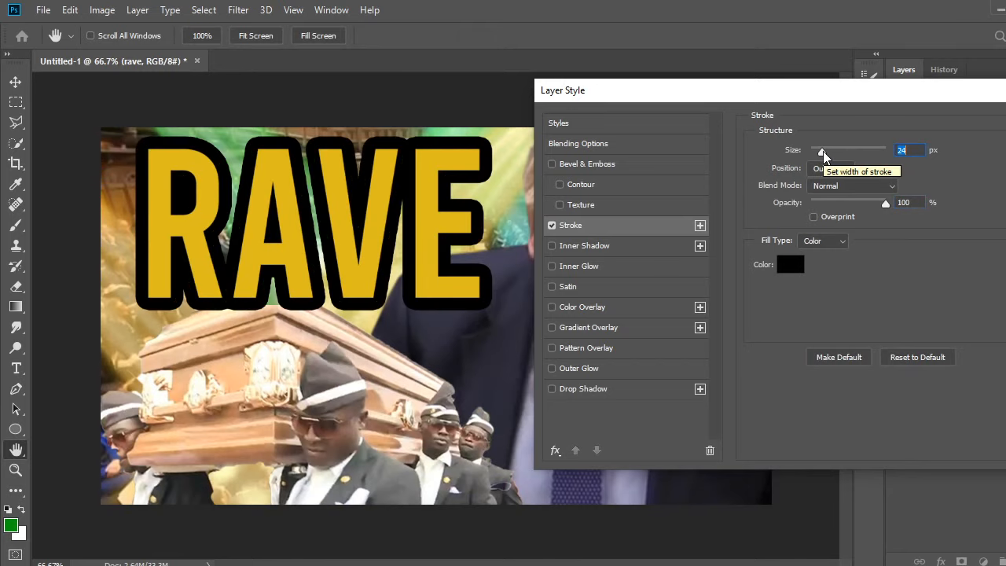
text(15)
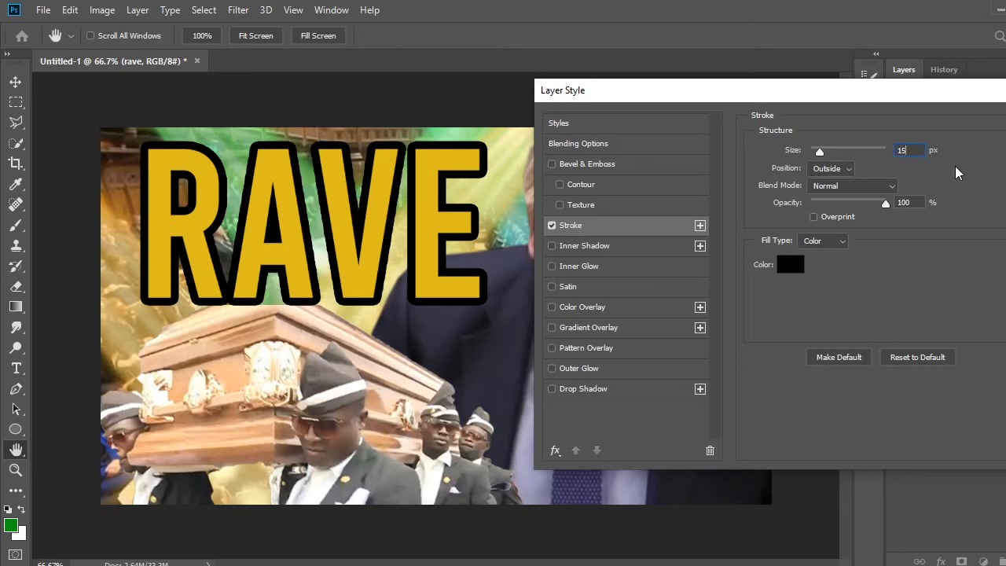
- Try white (#ffffff) as the stroke colour of the RAVE lettering
click(791, 264)
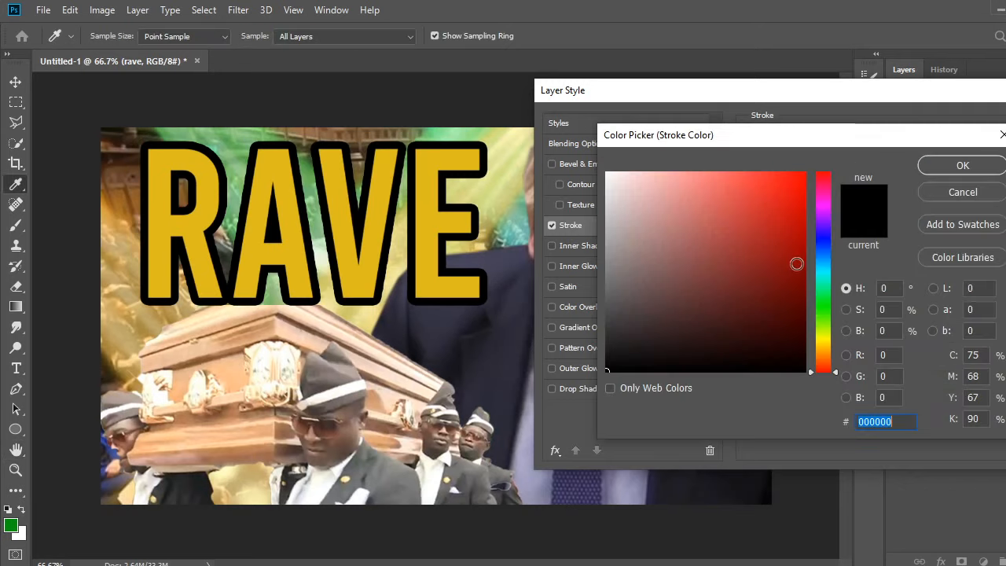
text(ffffff)
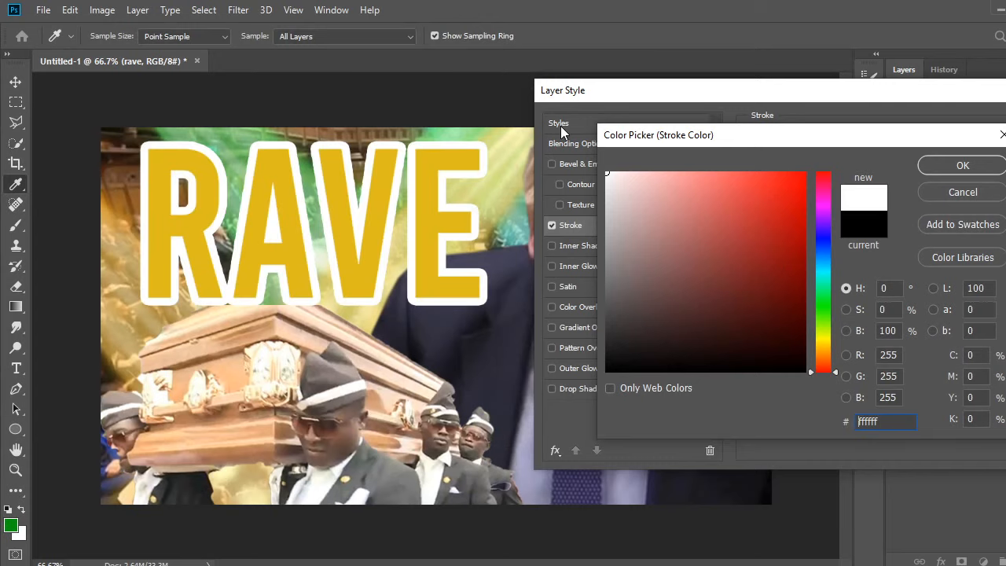
click(950, 191)
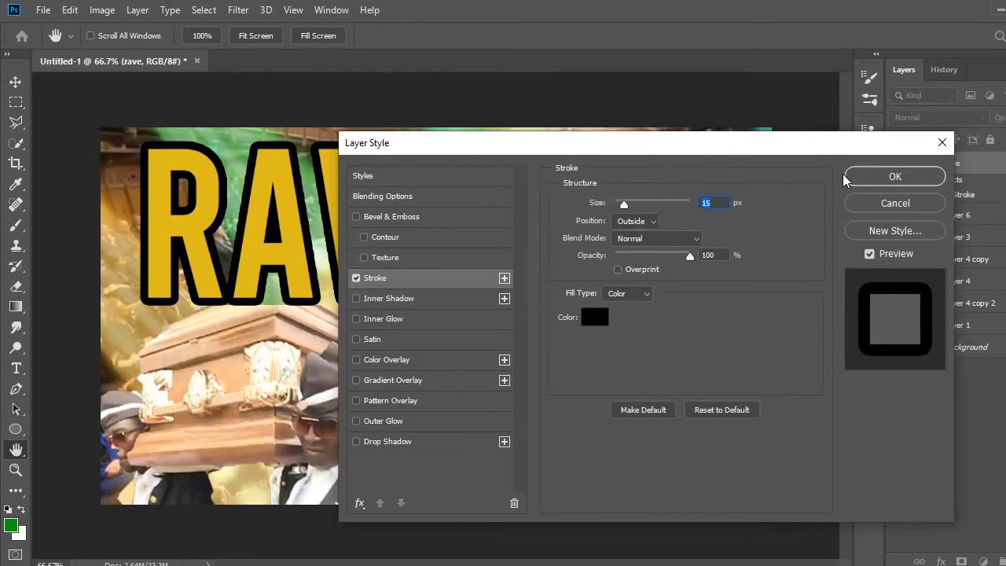
- Apply the black stroke to the rave layer and rasterize its layer style
click(846, 177)
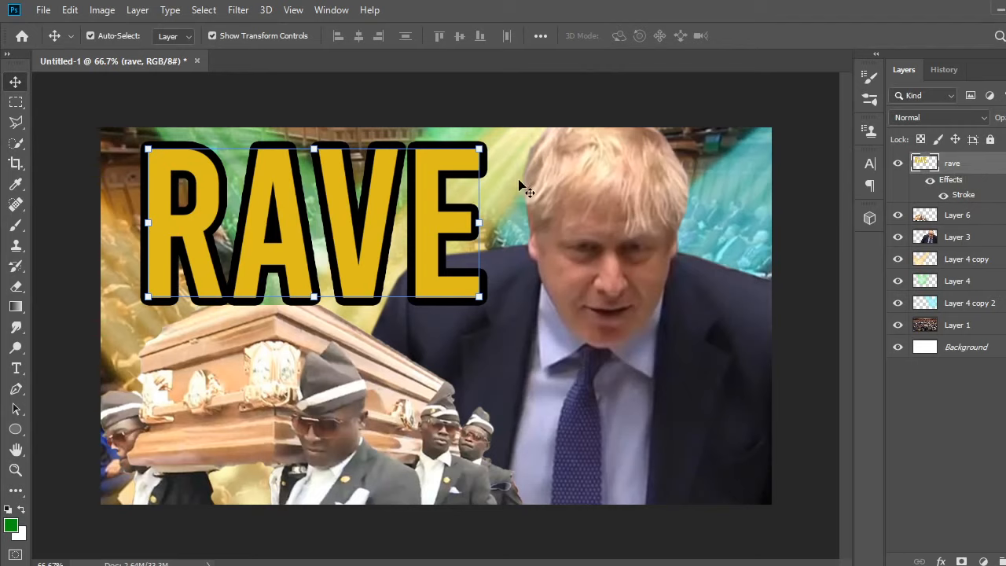
right_click(988, 173)
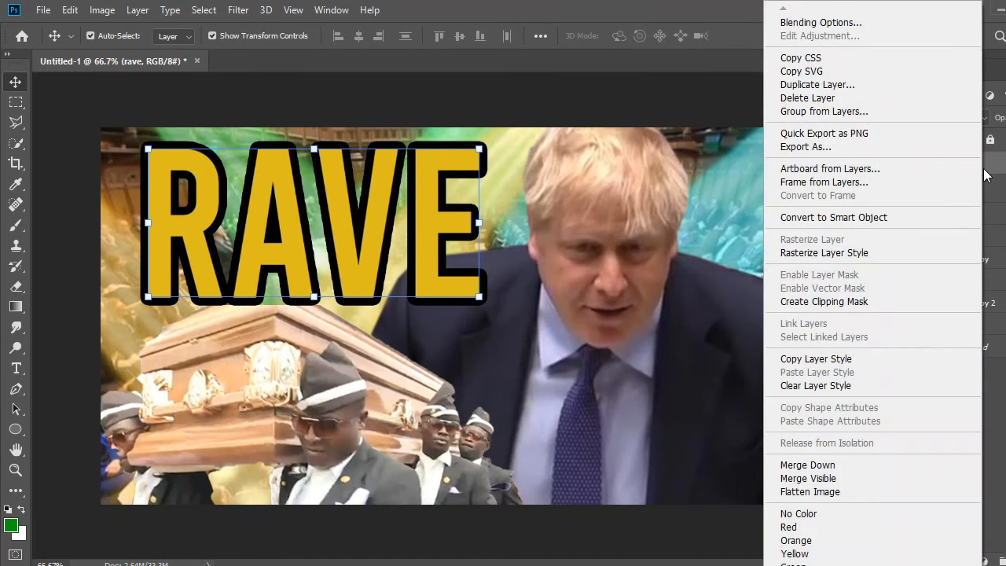
click(886, 252)
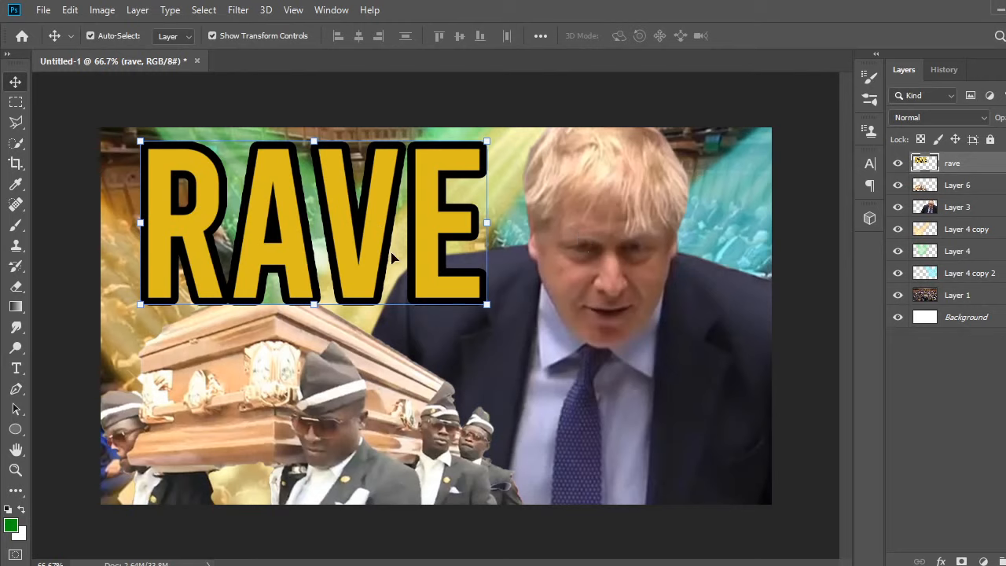
- Set the brightness of the politician cutout on Layer 3 to 41 and raise its contrast with Brightness/Contrast
drag(392, 258, 427, 249)
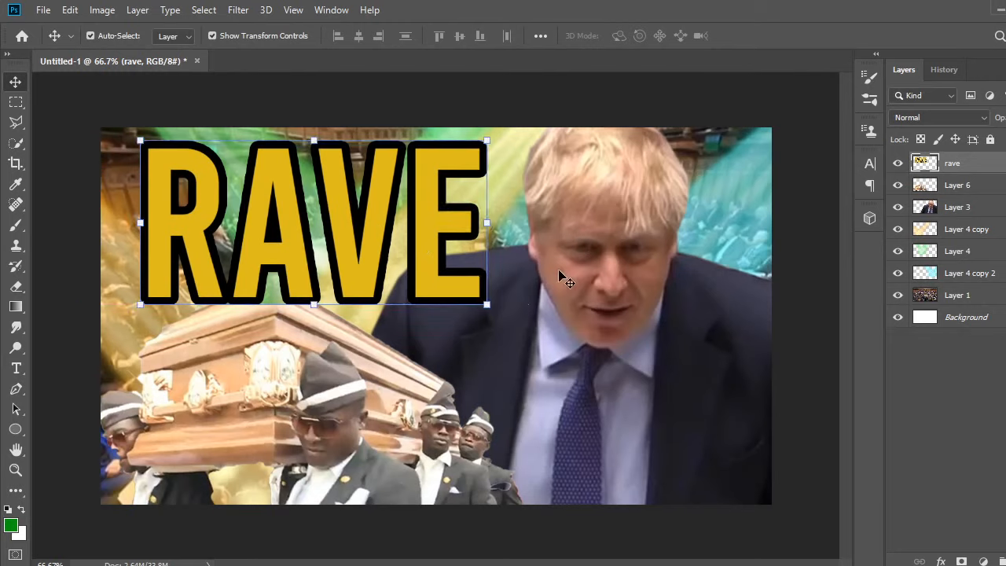
click(959, 209)
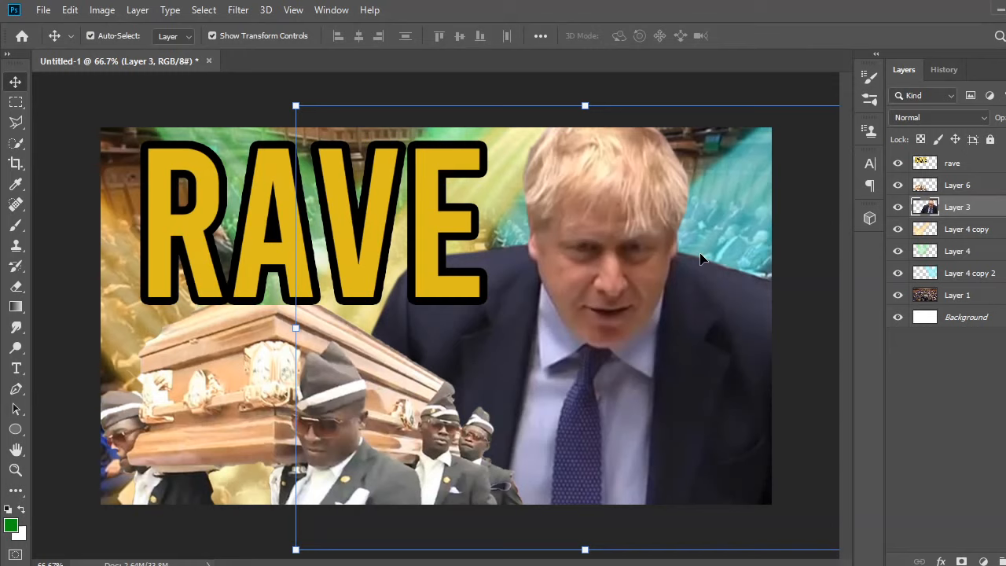
click(102, 10)
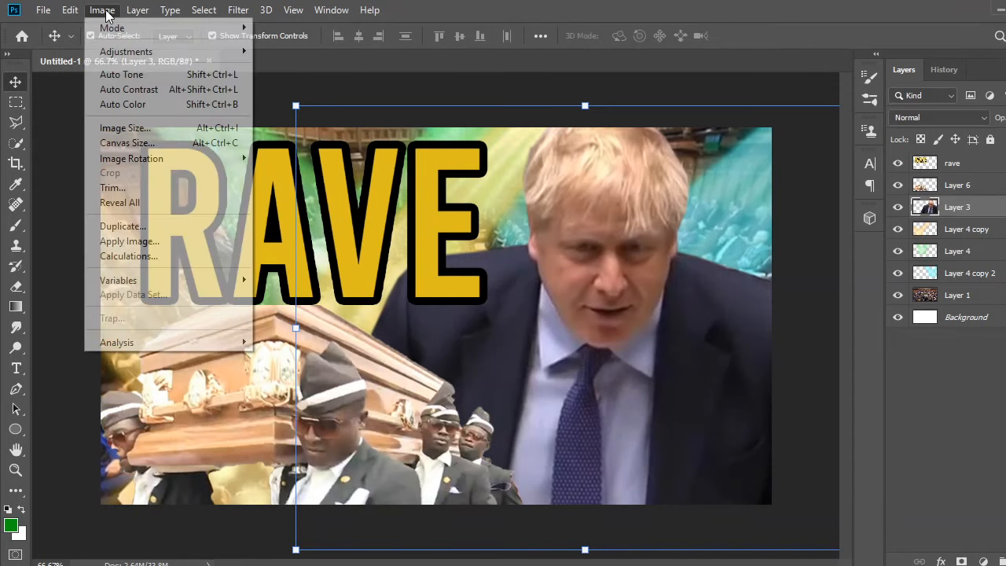
click(283, 49)
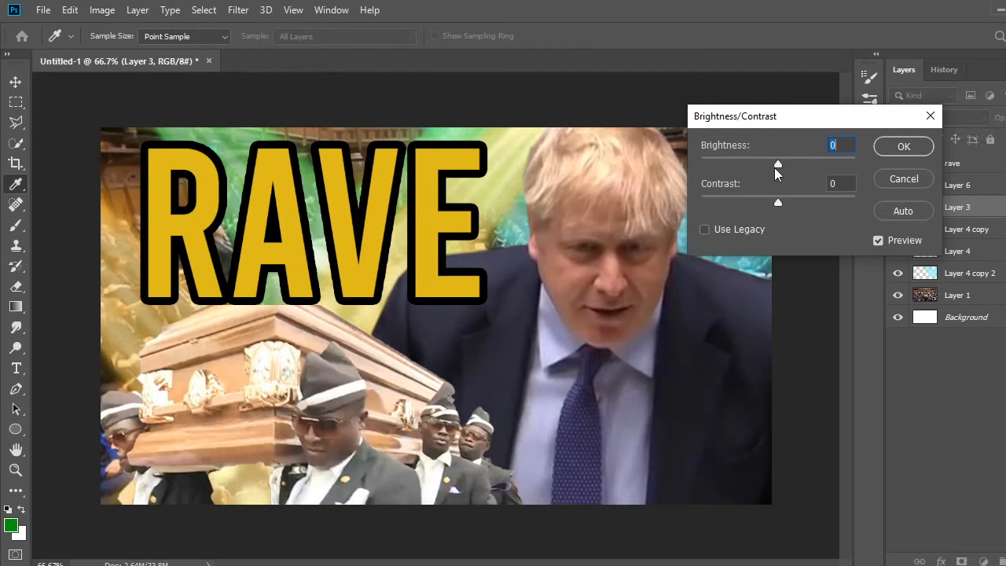
drag(774, 168, 794, 202)
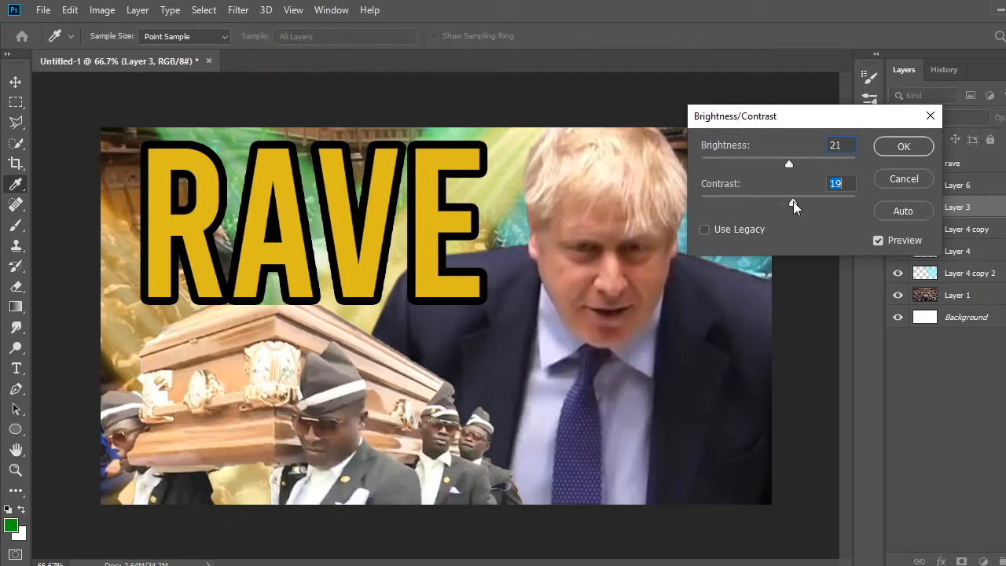
mouse_move(790, 163)
mouse_down()
mouse_move(846, 164)
mouse_move(799, 165)
mouse_up()
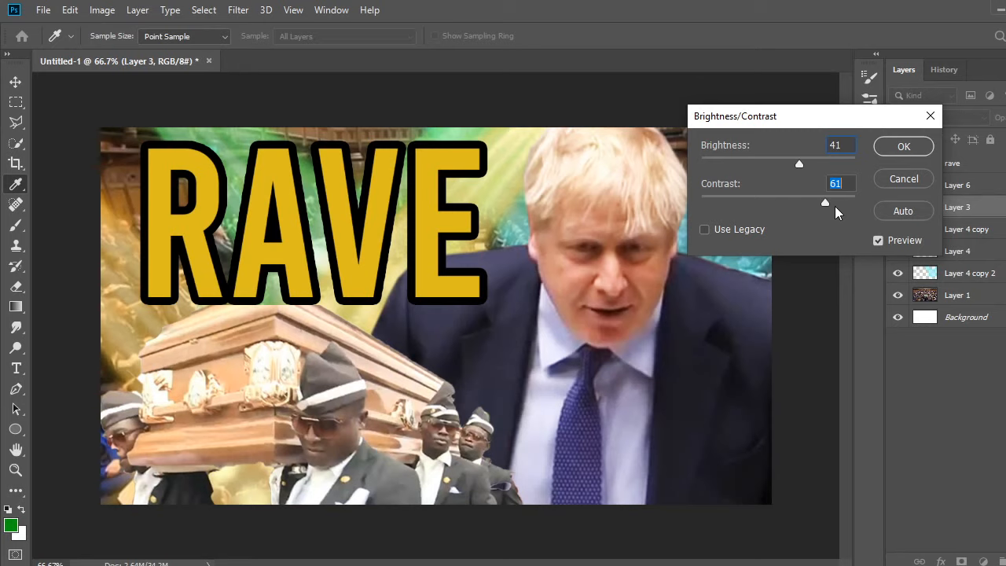
drag(836, 210, 814, 209)
click(904, 147)
key(v)
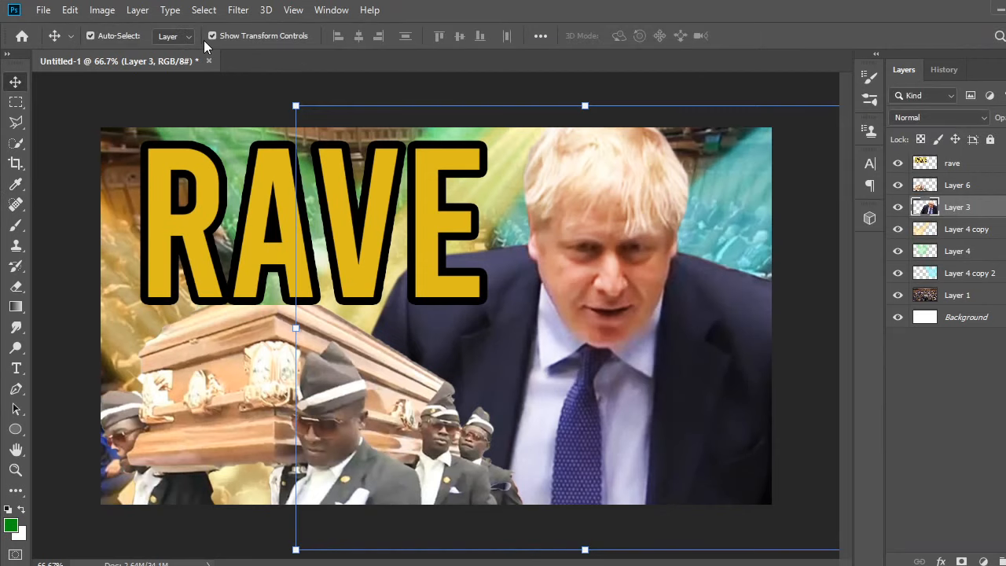
- Adjust the politician cutout with Hue/Saturation, setting saturation to +15 and lightness to +8
click(102, 9)
mouse_move(162, 51)
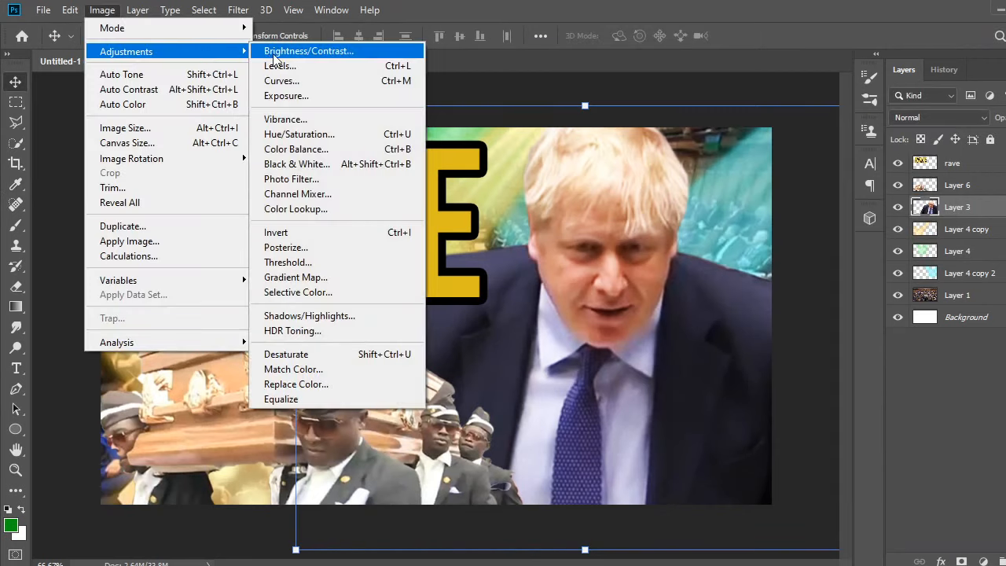
click(312, 134)
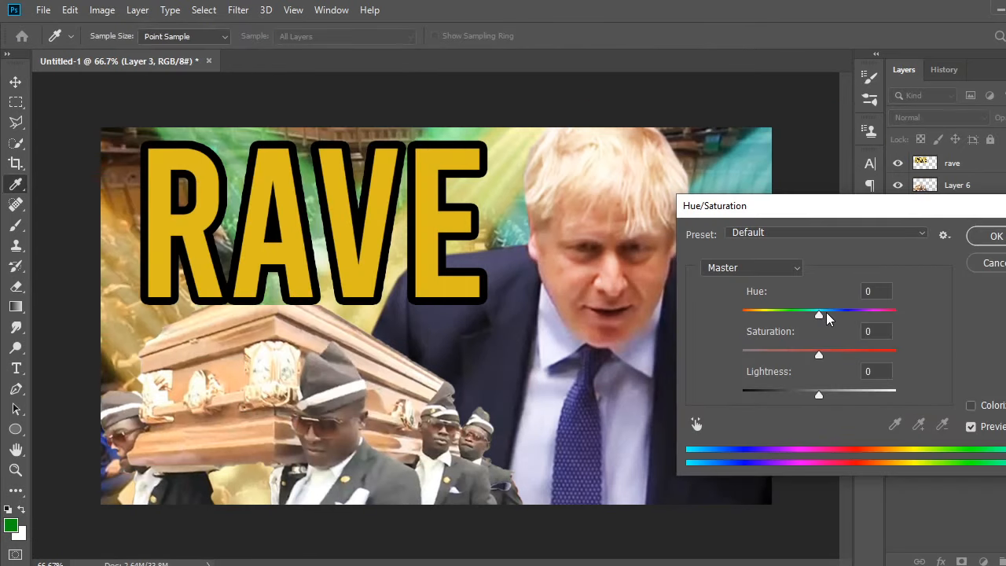
drag(819, 355, 831, 355)
drag(819, 395, 826, 397)
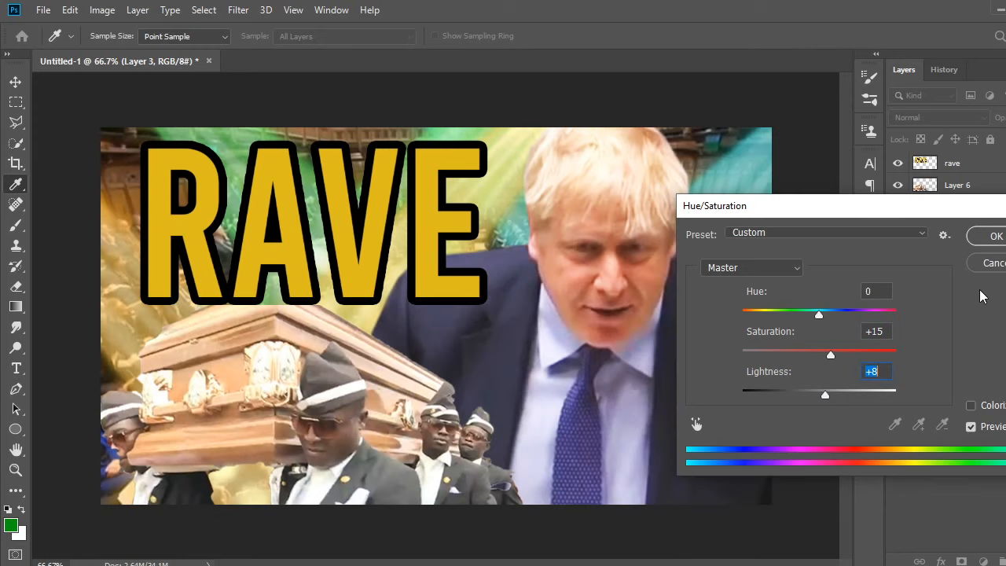
key(Return)
key(v)
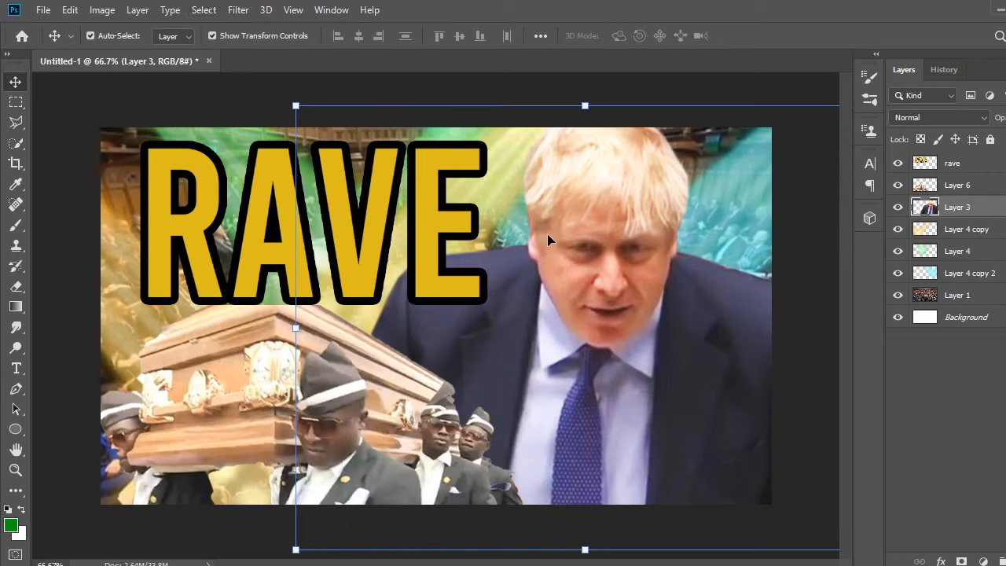
- Add an outside stroke to the politician cutout at 100% opacity and colour it white (#ffffff)
click(137, 9)
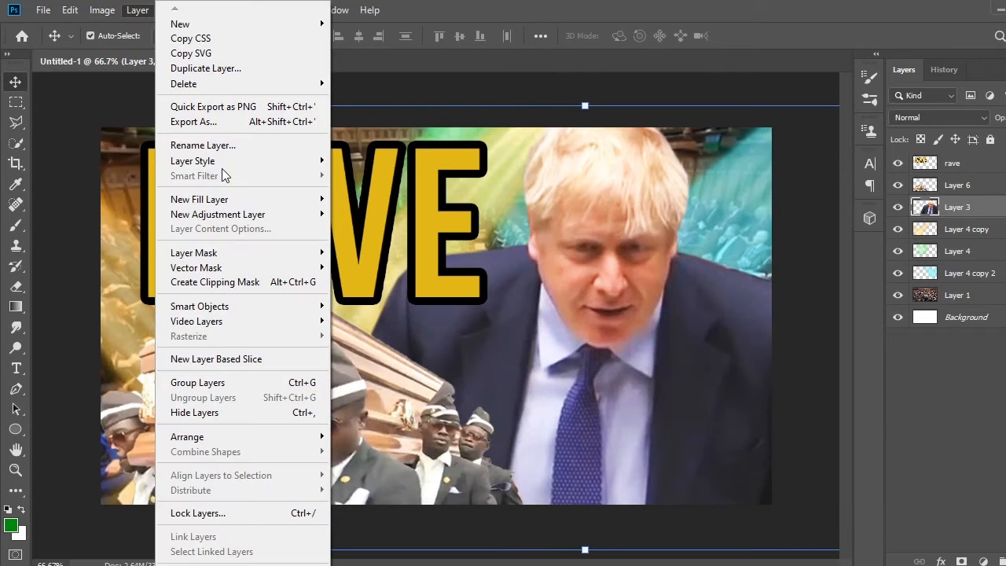
mouse_move(275, 161)
click(358, 202)
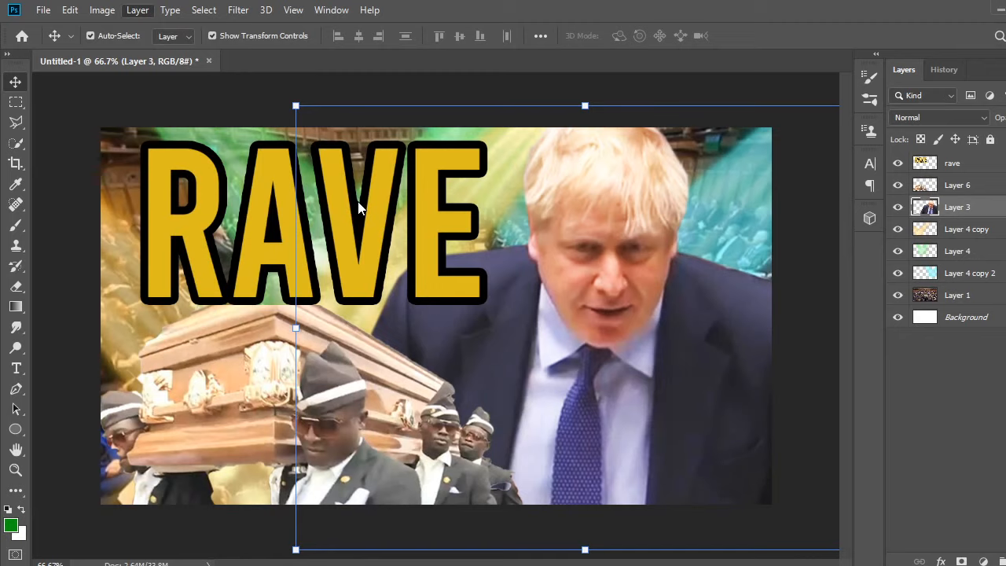
key(h)
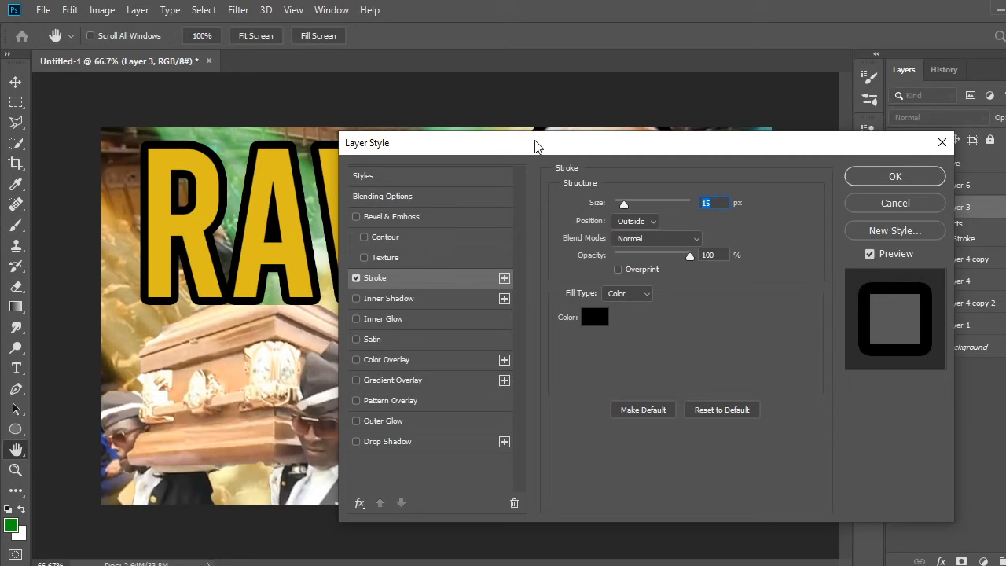
drag(534, 146, 72, 315)
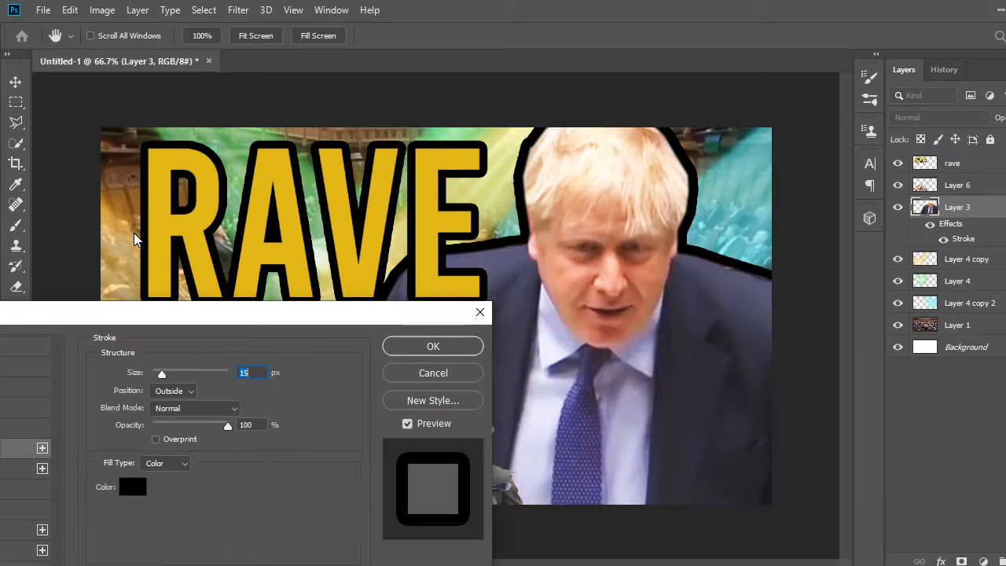
drag(136, 240, 195, 231)
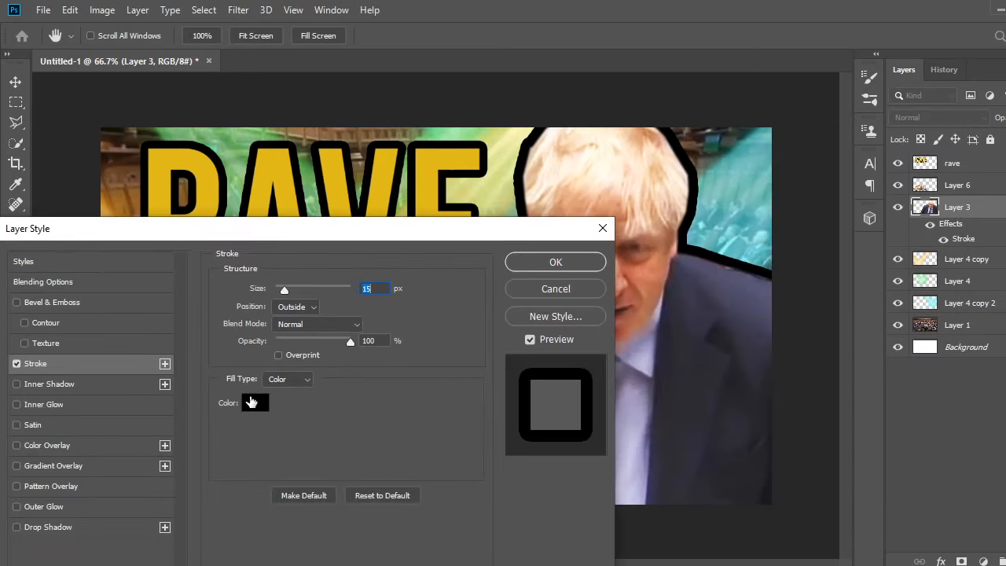
click(252, 402)
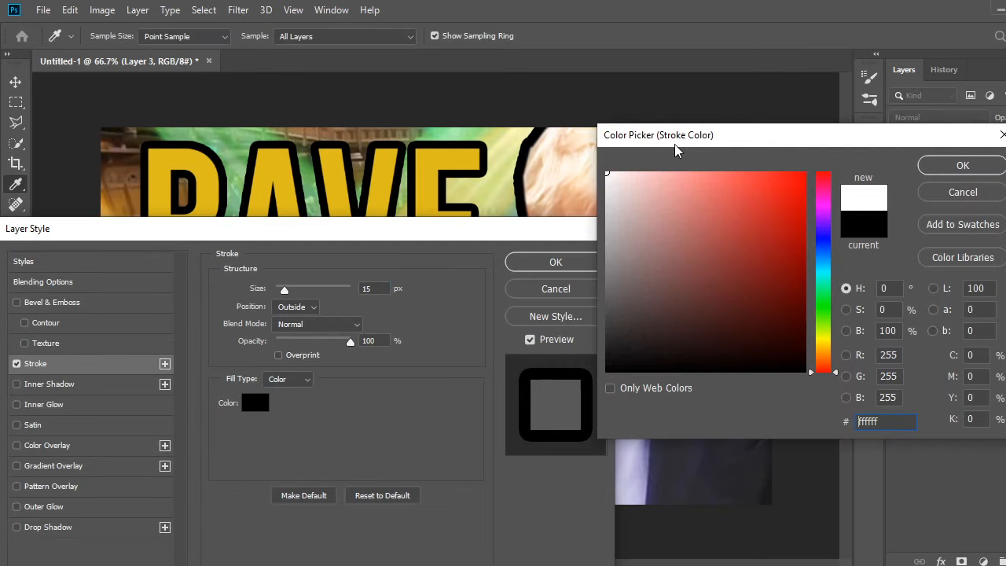
key(Return)
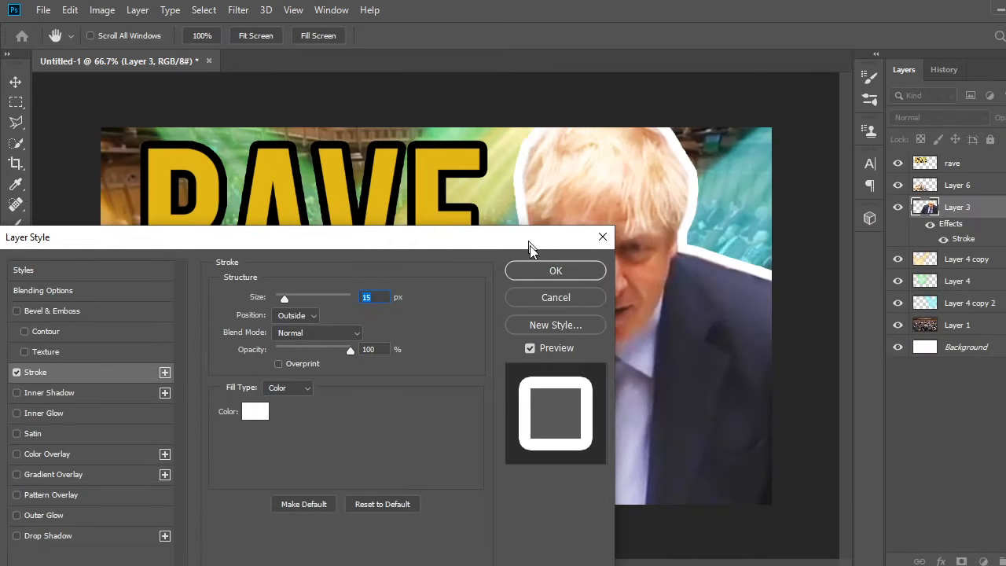
- Set the politician cutout's white stroke to 8 px, apply it and rasterize the layer style of Layer 3
drag(529, 245, 652, 392)
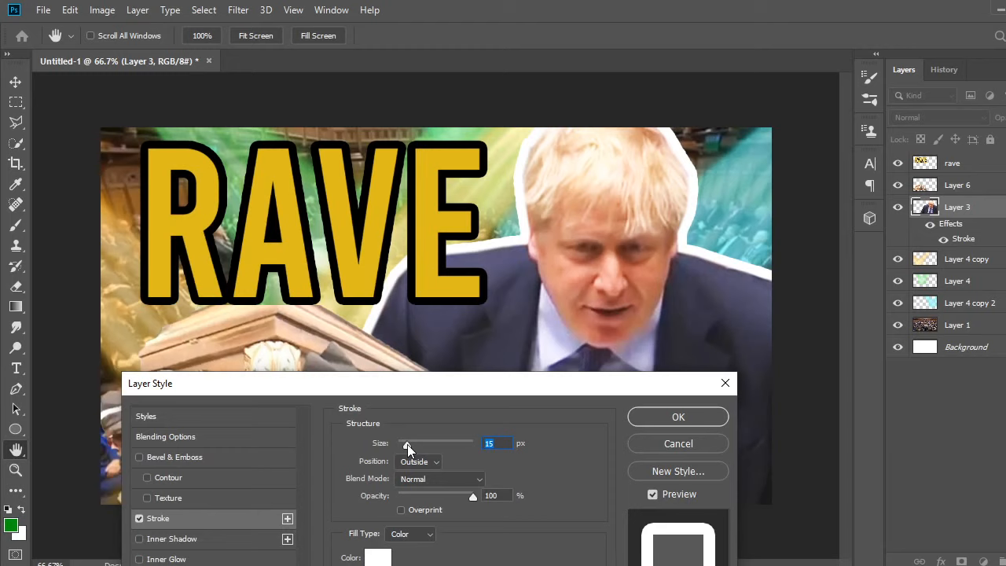
drag(407, 445, 405, 445)
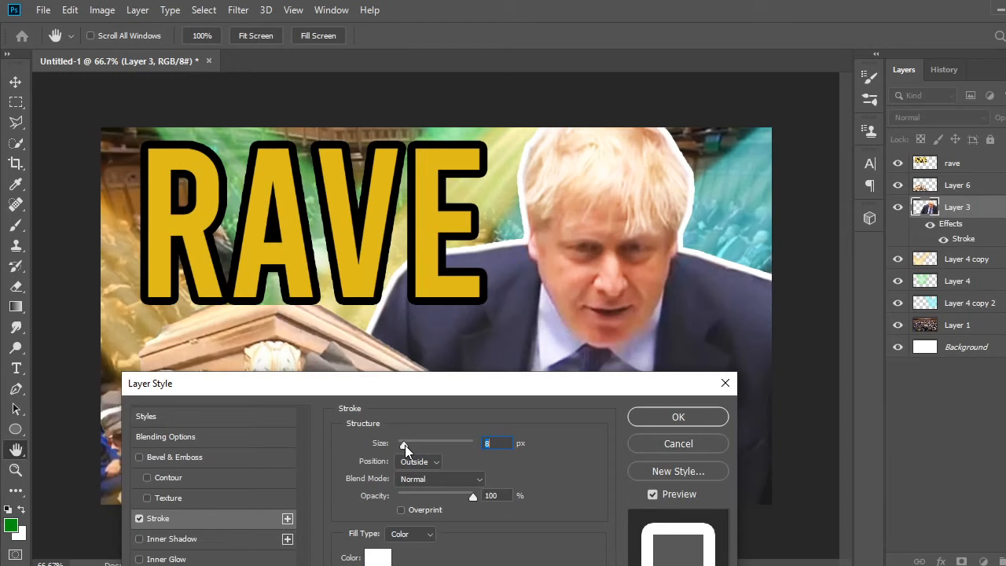
key(Return)
key(v)
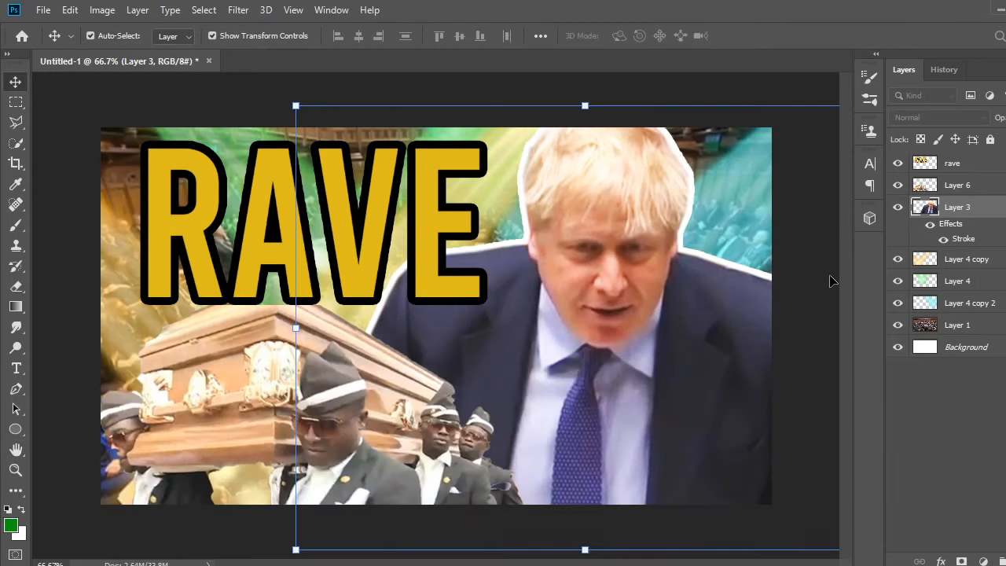
right_click(958, 210)
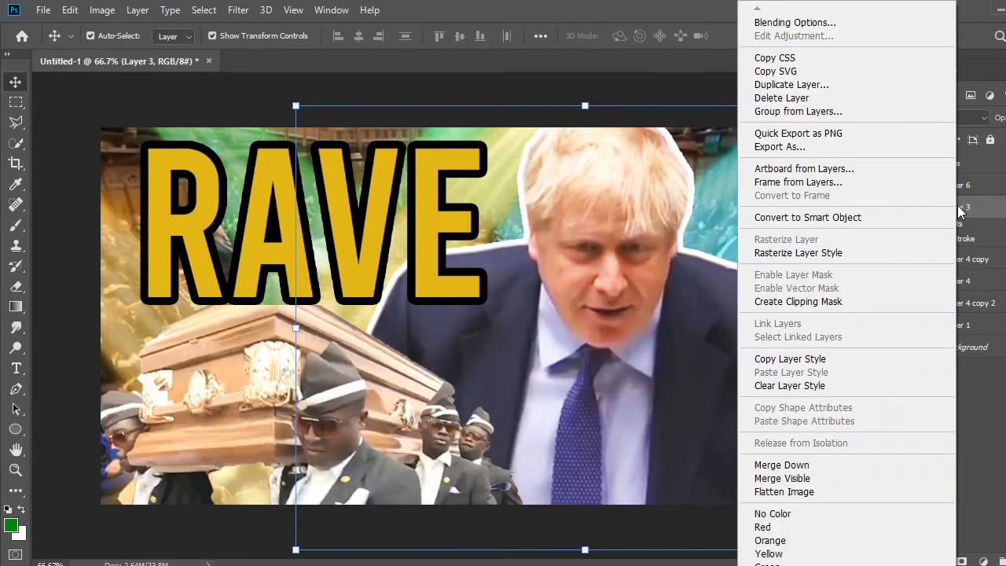
click(909, 256)
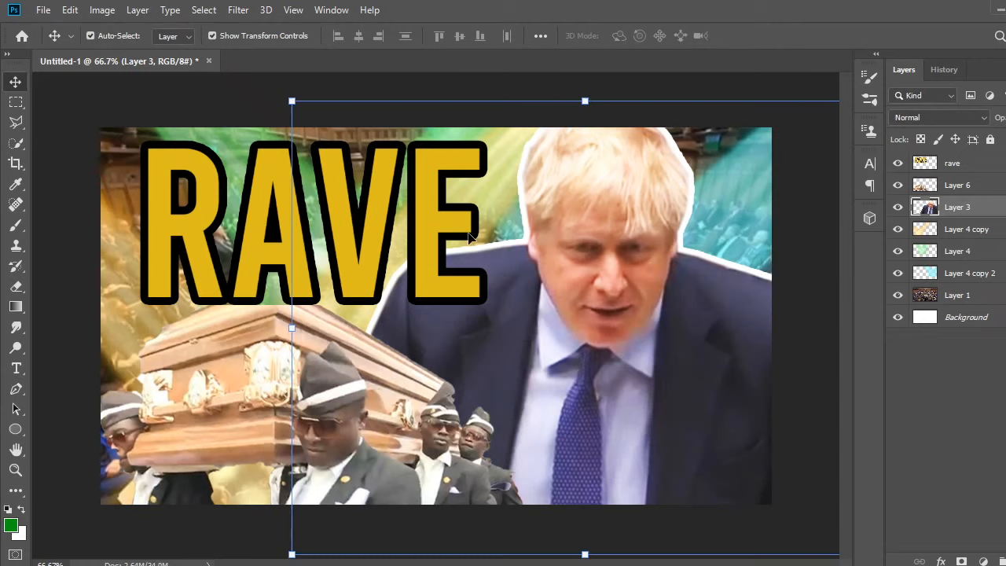
click(135, 10)
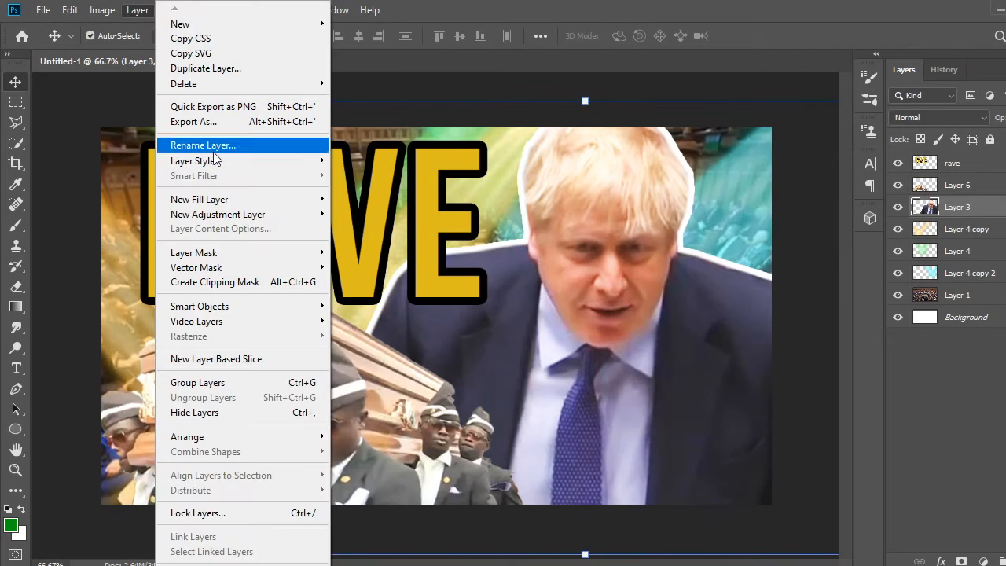
mouse_move(311, 166)
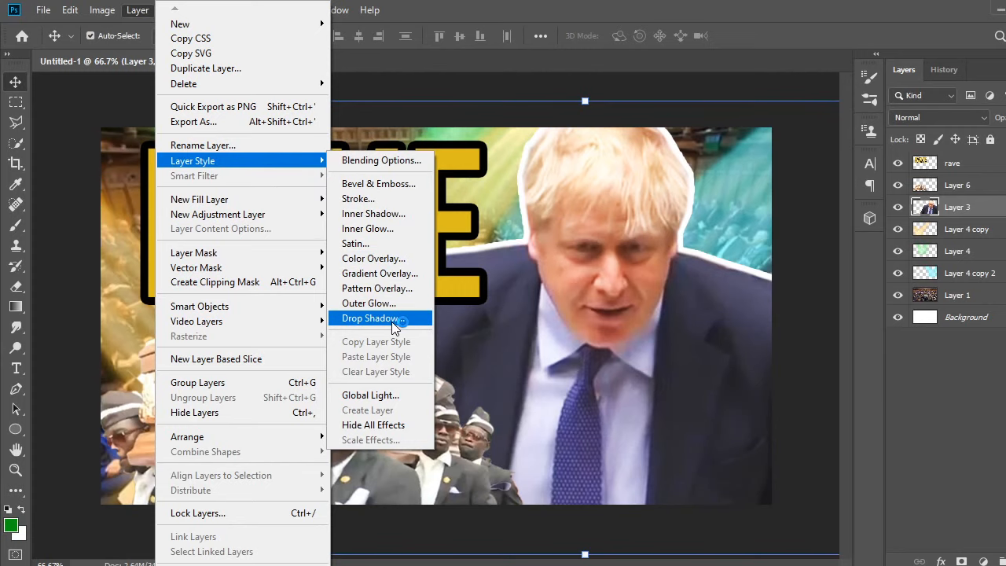
click(478, 7)
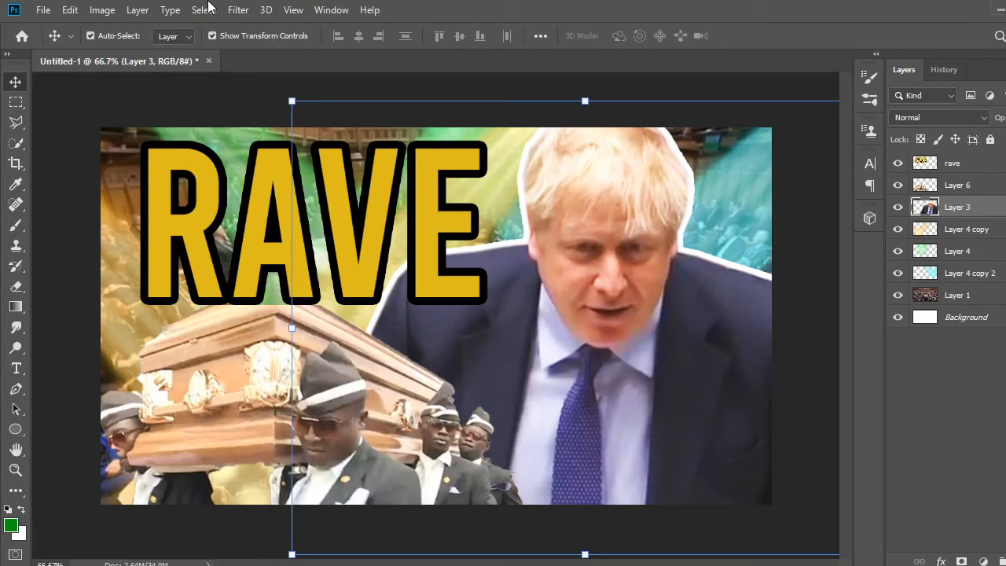
- Set up a black Multiply drop shadow on the politician cutout with 68% opacity, 10° angle, 0 px distance and 62 px size
click(133, 9)
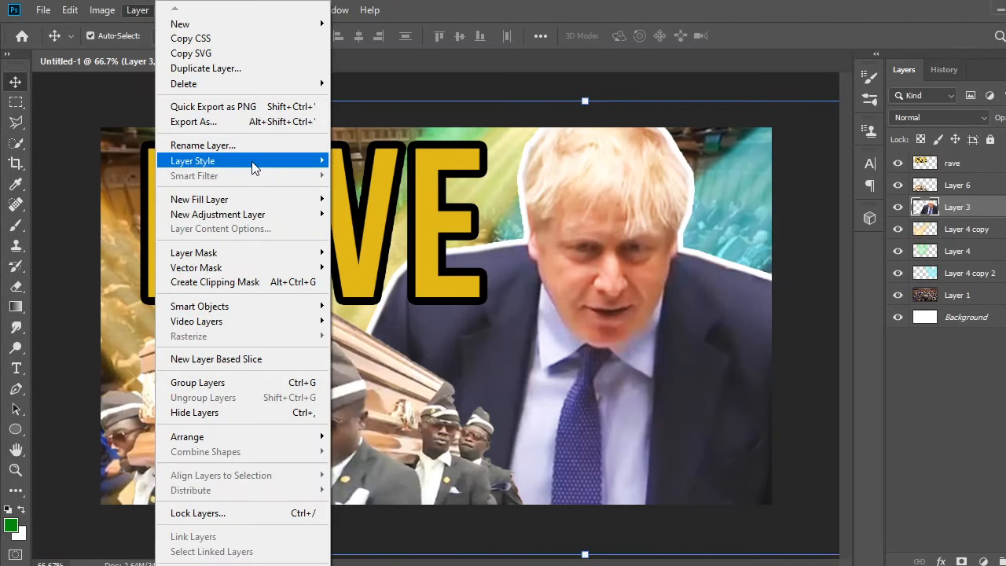
mouse_move(253, 167)
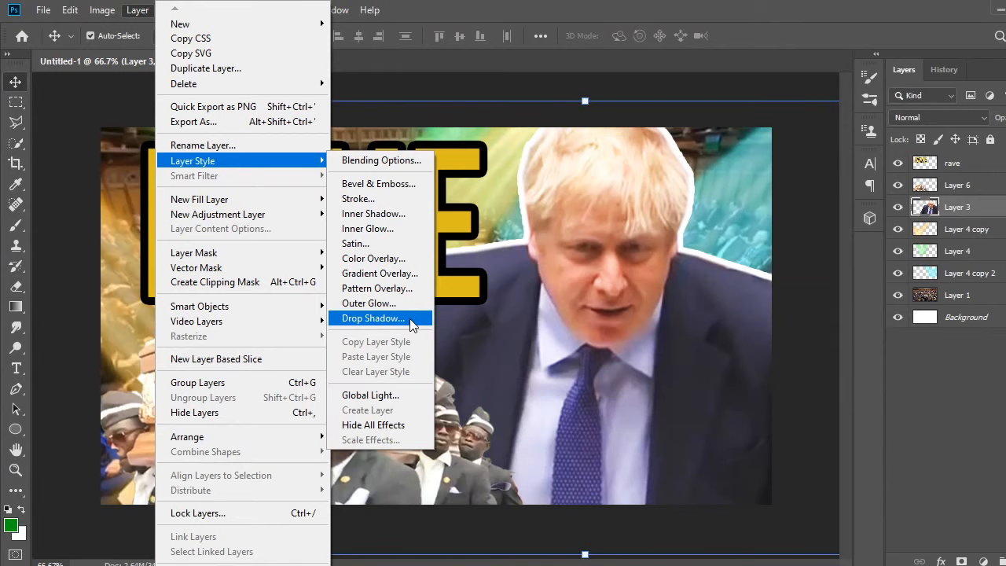
click(411, 318)
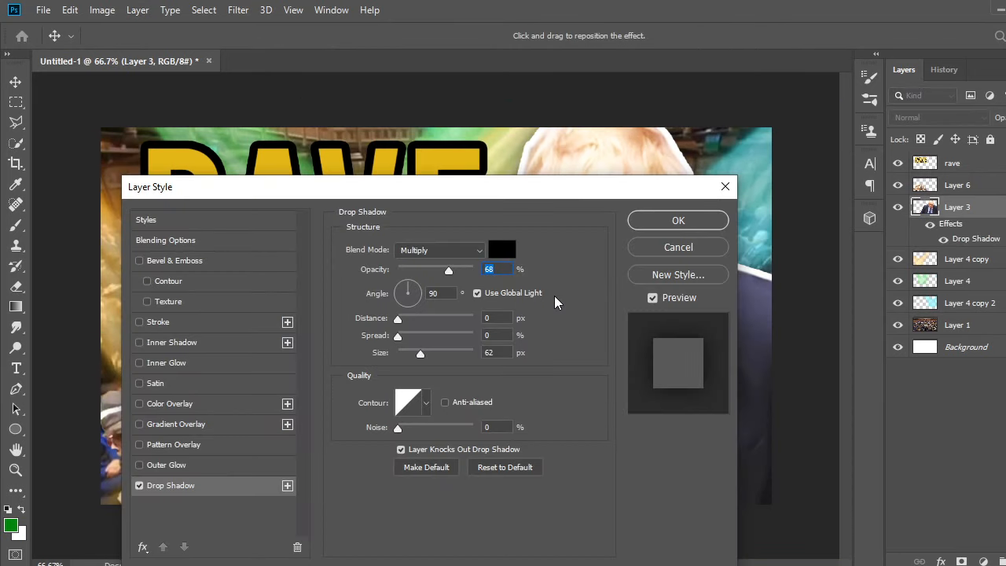
drag(442, 191, 938, 209)
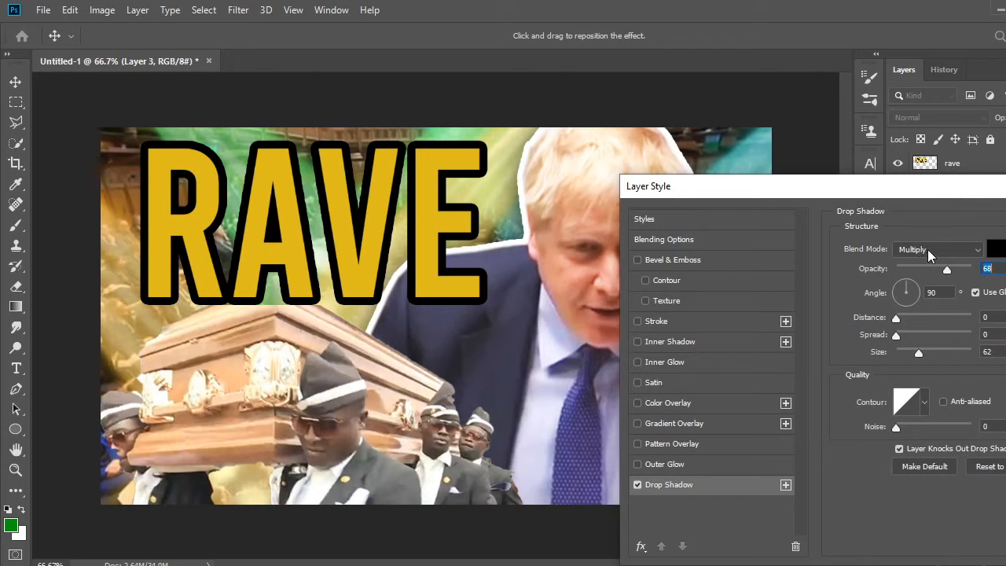
drag(896, 318, 925, 316)
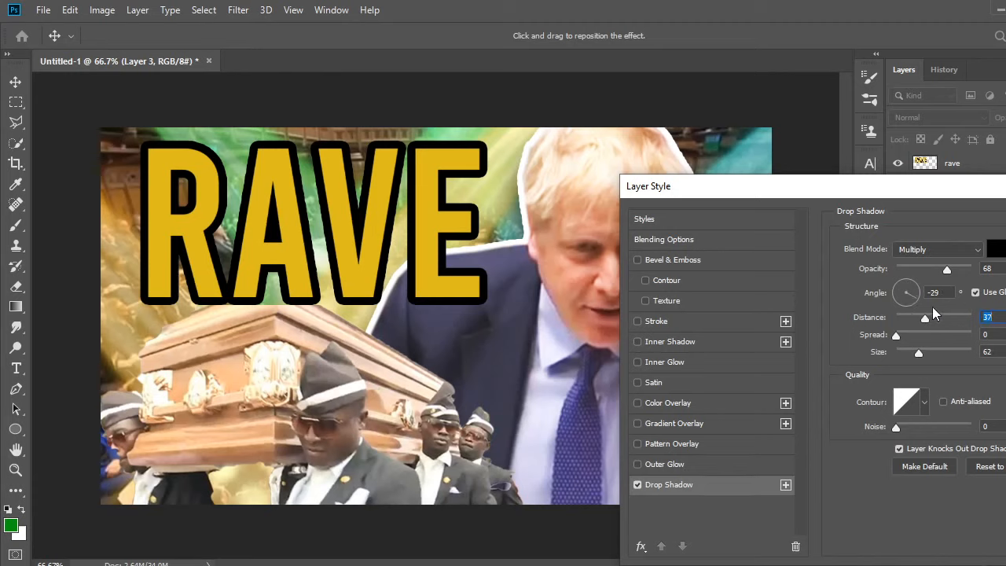
click(917, 291)
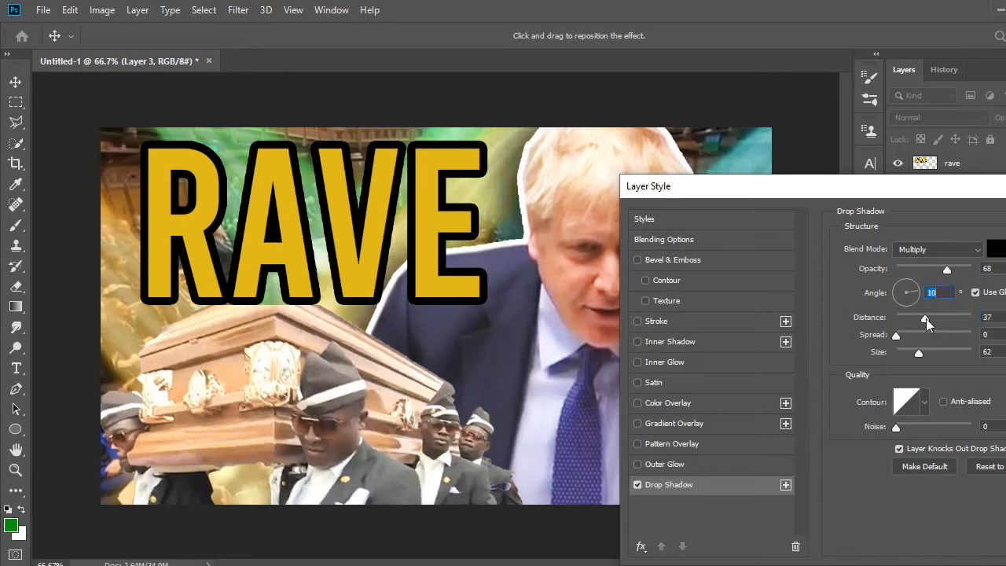
drag(926, 318, 830, 371)
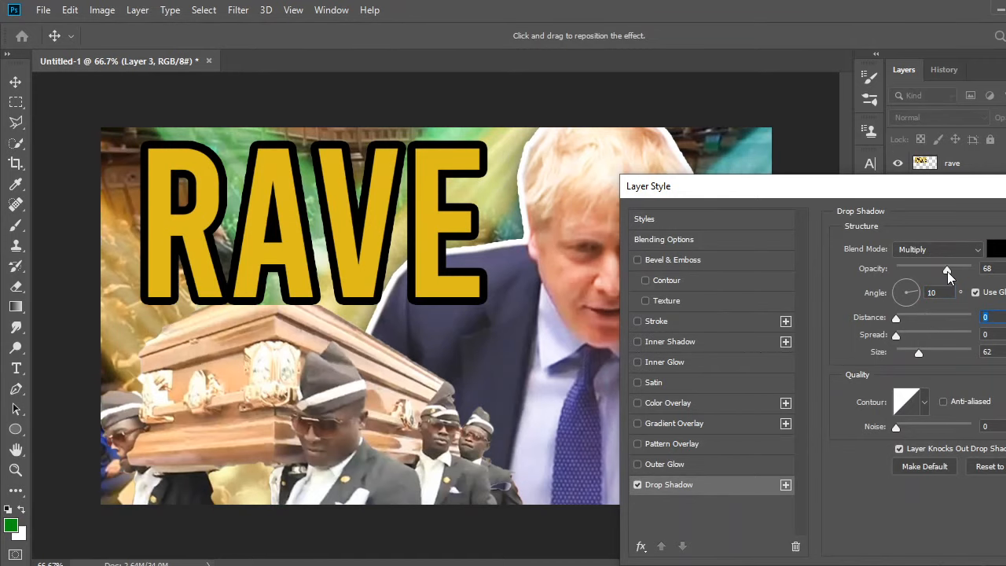
drag(932, 191, 404, 304)
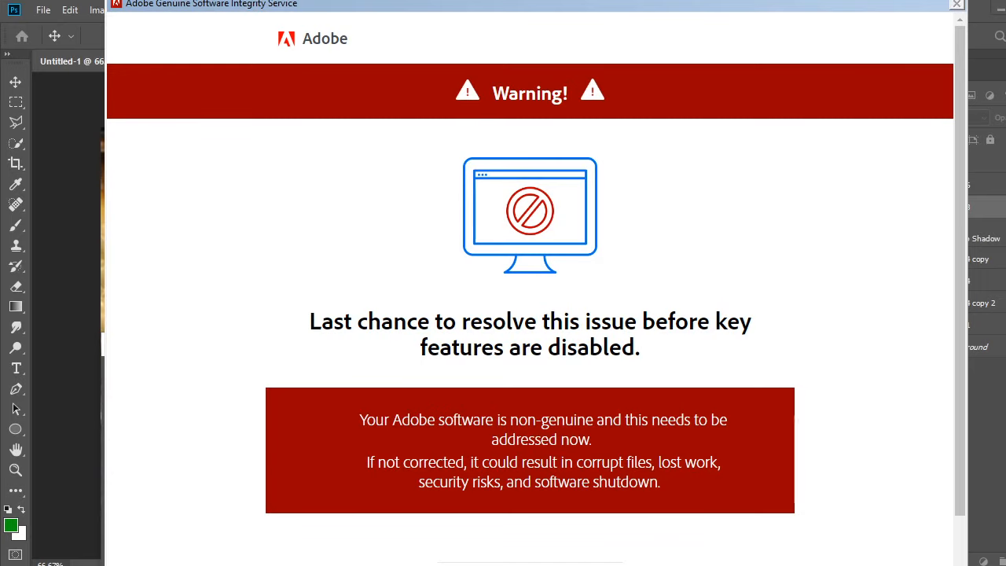
- Dismiss the Adobe integrity warning, close both loading Adobe pages in the browser, and return to Photoshop
key(alt+F4)
mouse_move(598, 565)
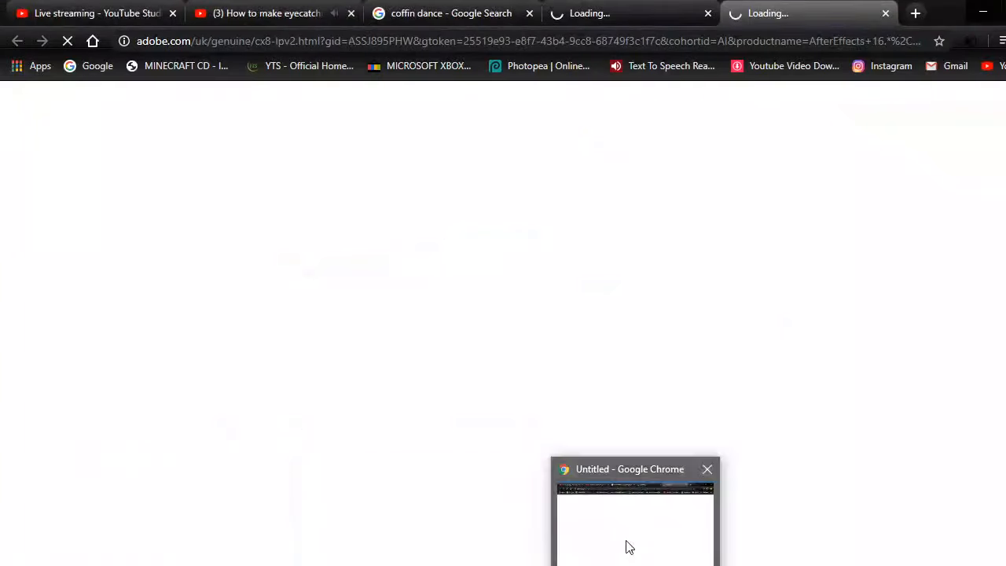
click(629, 548)
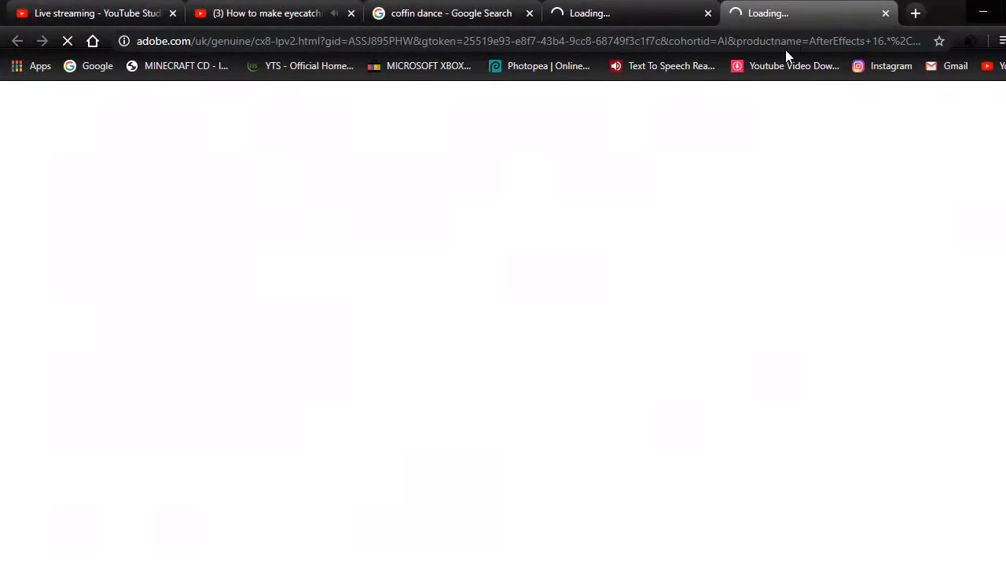
click(886, 14)
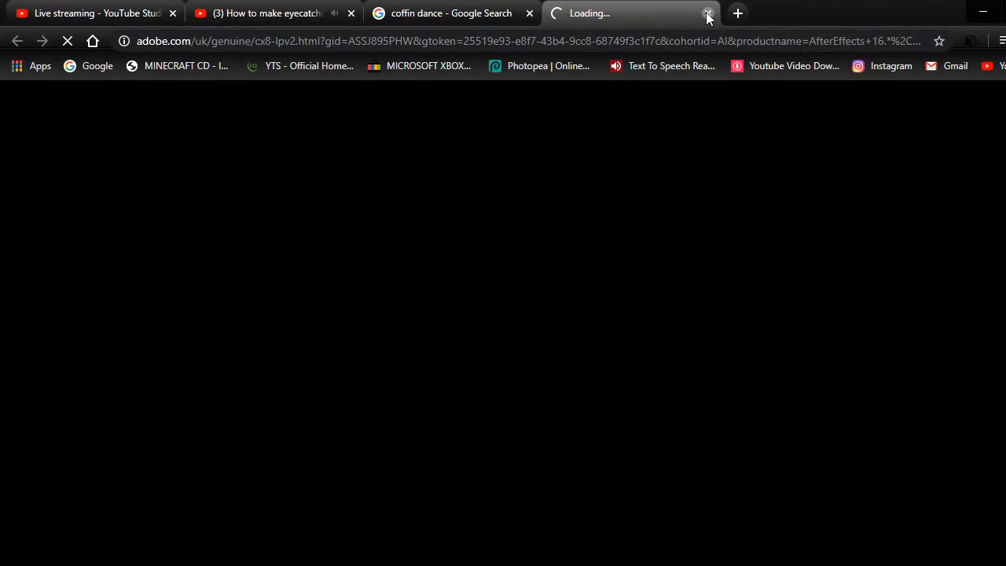
click(707, 14)
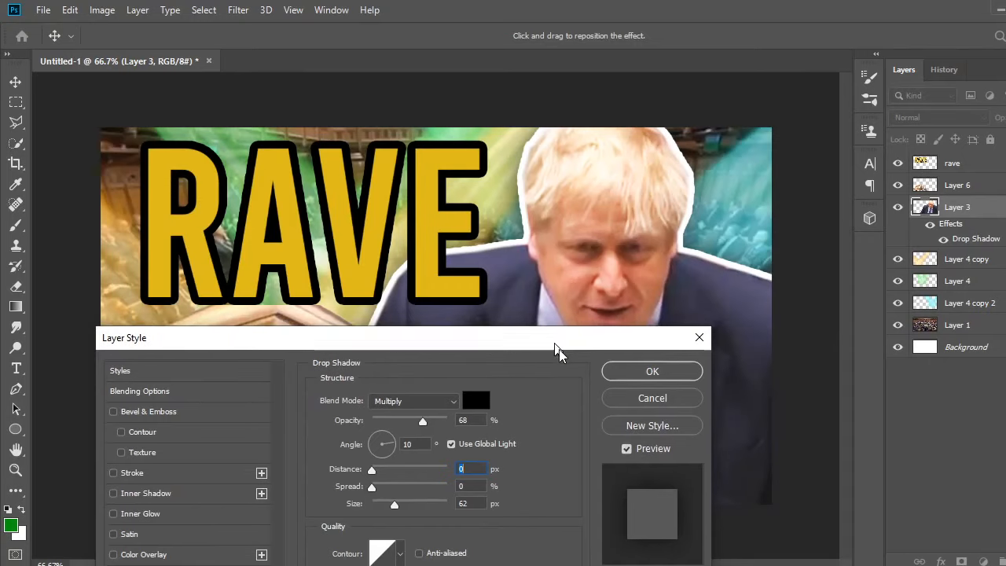
- Try the politician's drop shadow at 100% opacity and 229 px size, with spread at 100% and at 2%
drag(555, 349, 879, 343)
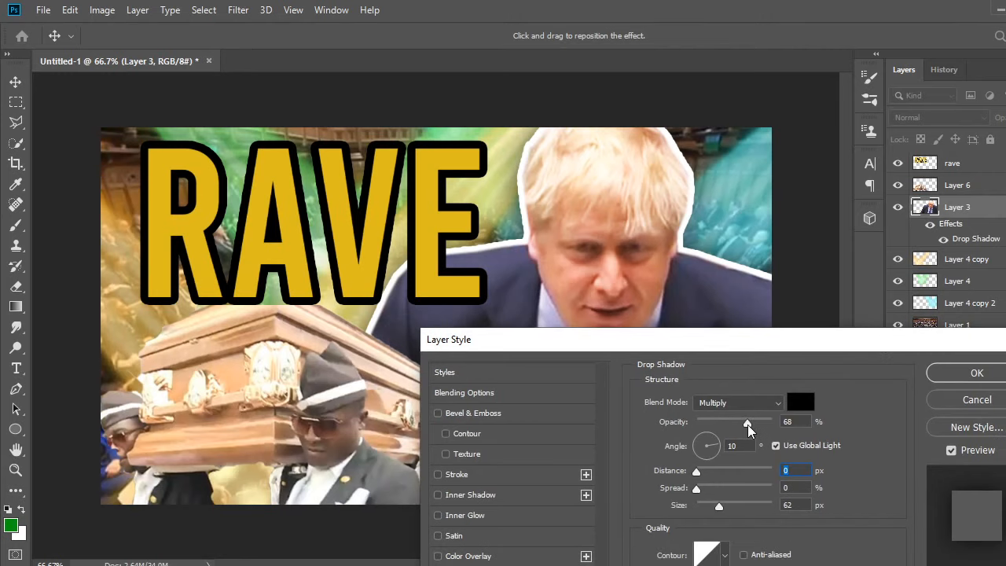
drag(748, 424, 789, 422)
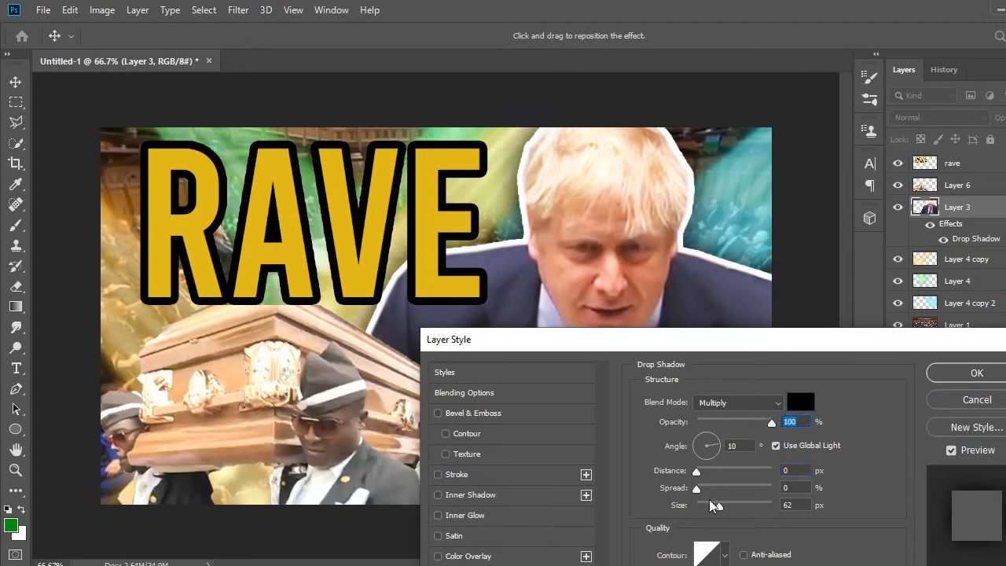
drag(711, 506, 765, 509)
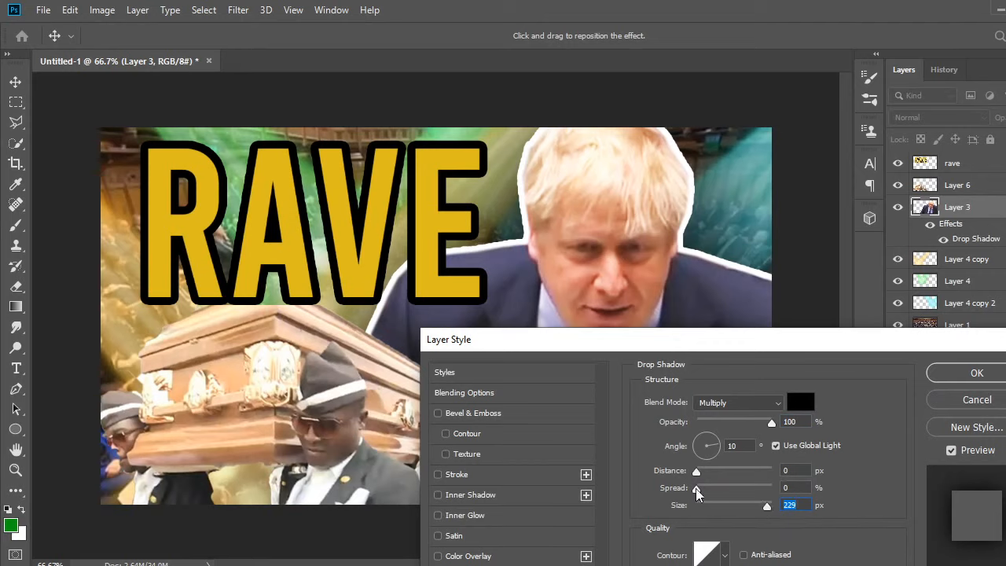
drag(697, 491, 806, 492)
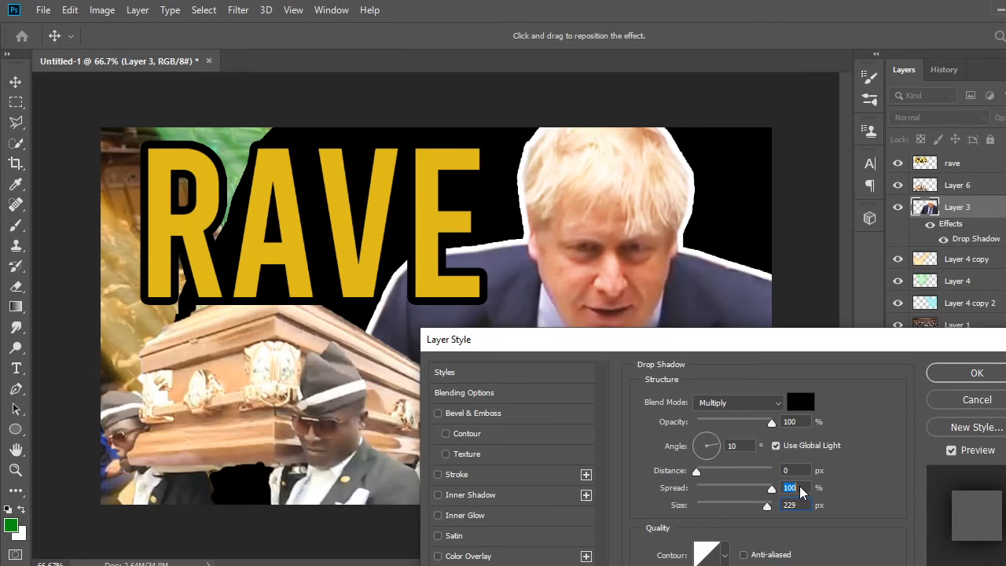
drag(802, 491, 704, 490)
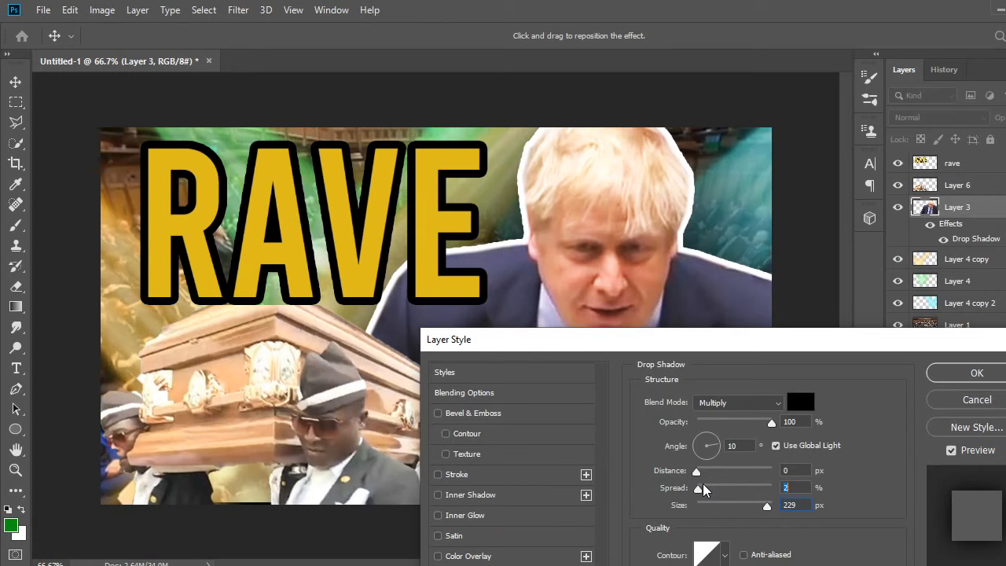
- Set the politician cutout's drop shadow to 78% opacity, 24% spread and 101 px size, and apply it
drag(766, 506, 743, 510)
drag(698, 489, 718, 496)
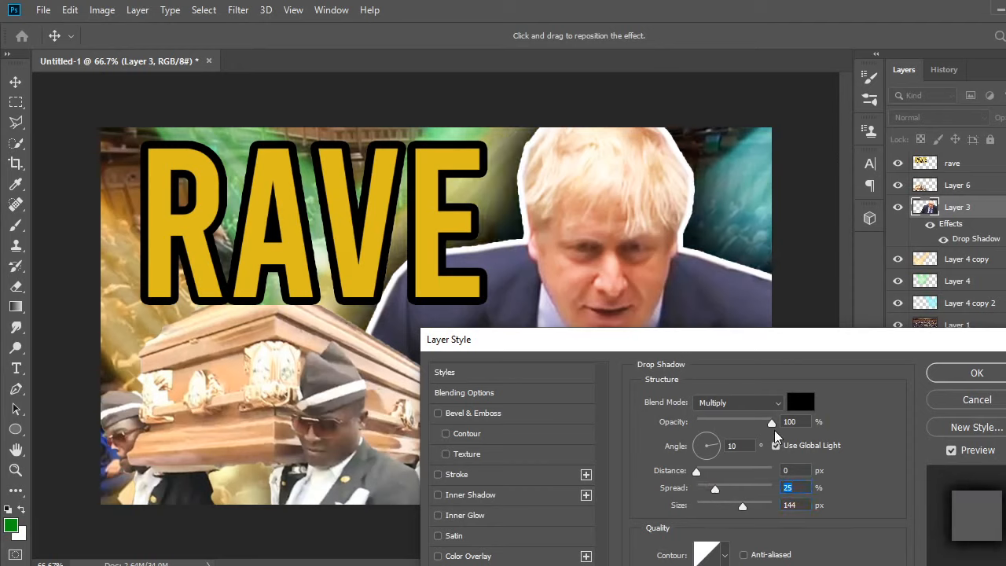
drag(771, 424, 745, 423)
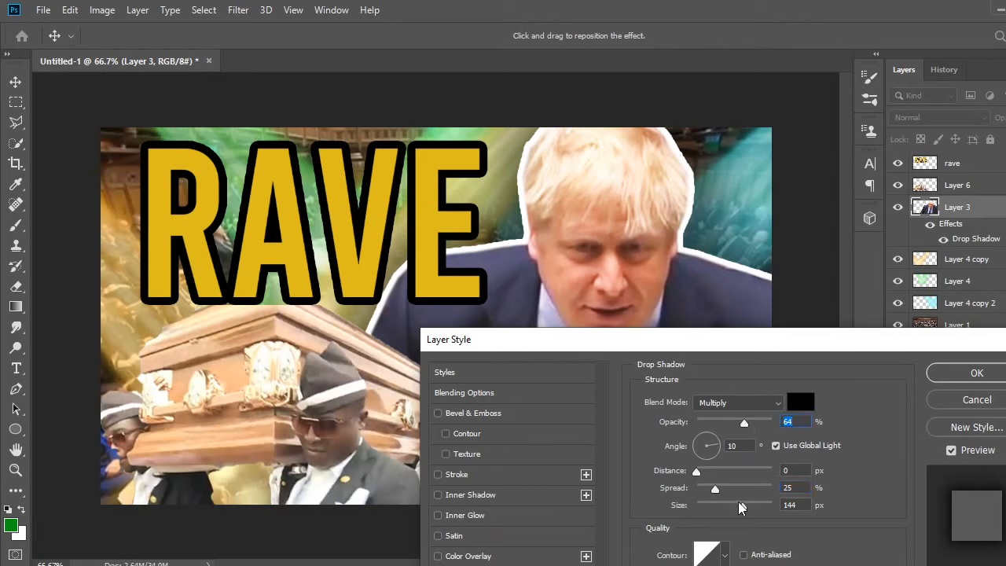
drag(739, 505, 717, 494)
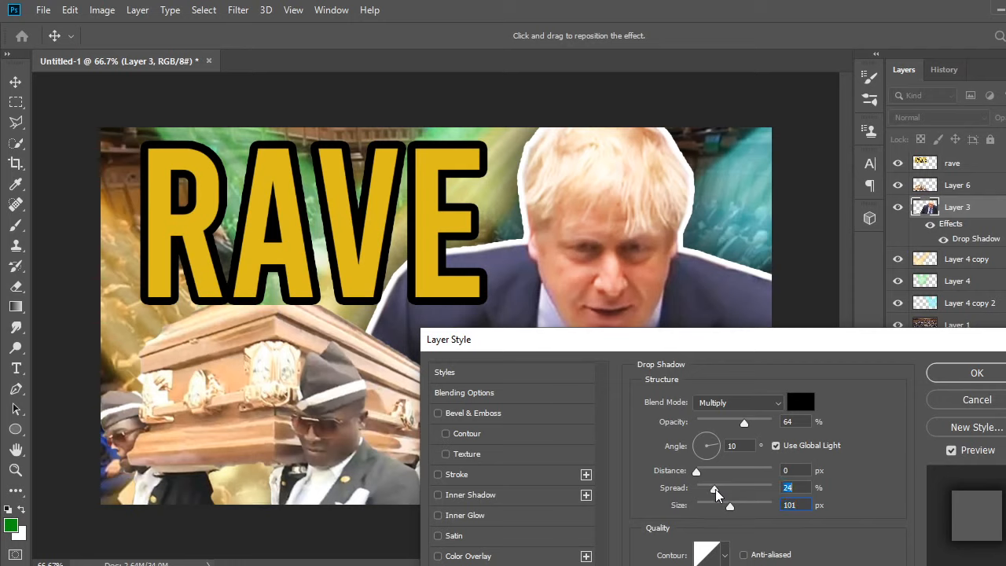
drag(744, 424, 755, 425)
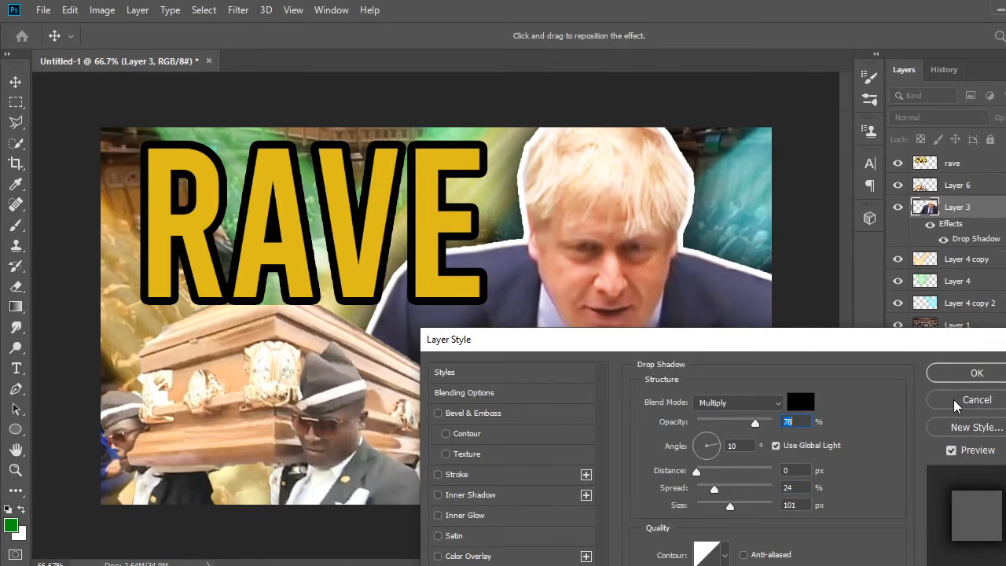
click(954, 400)
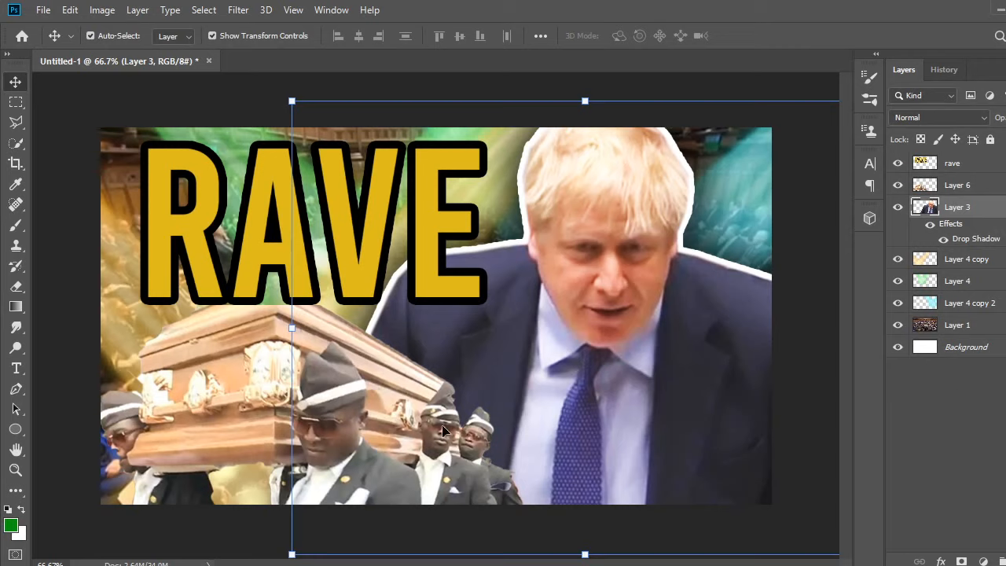
- Add a black Multiply drop shadow to the coffin-dancers cutout with 83% opacity, 0 px distance, 15% spread and 68 px size
click(967, 186)
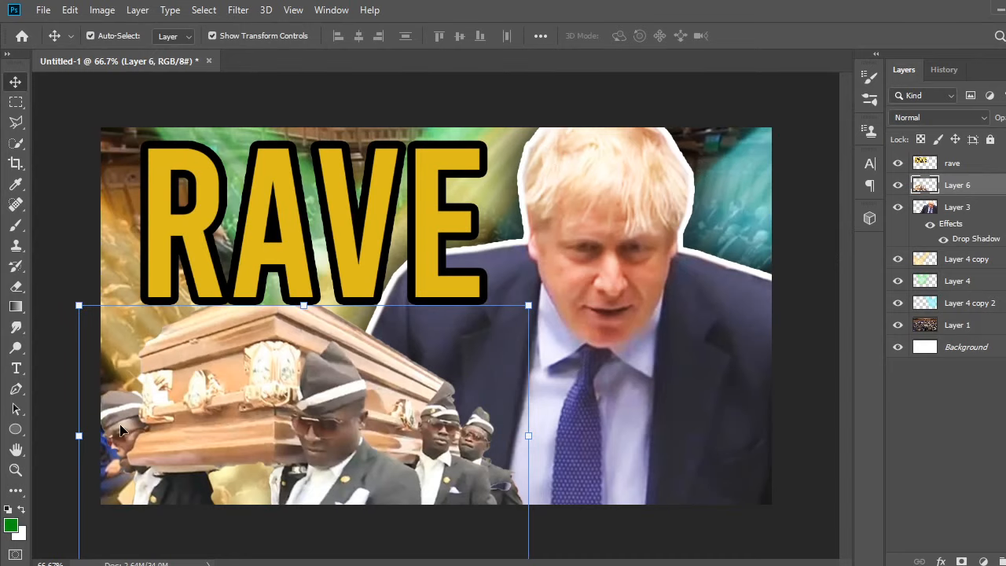
click(137, 10)
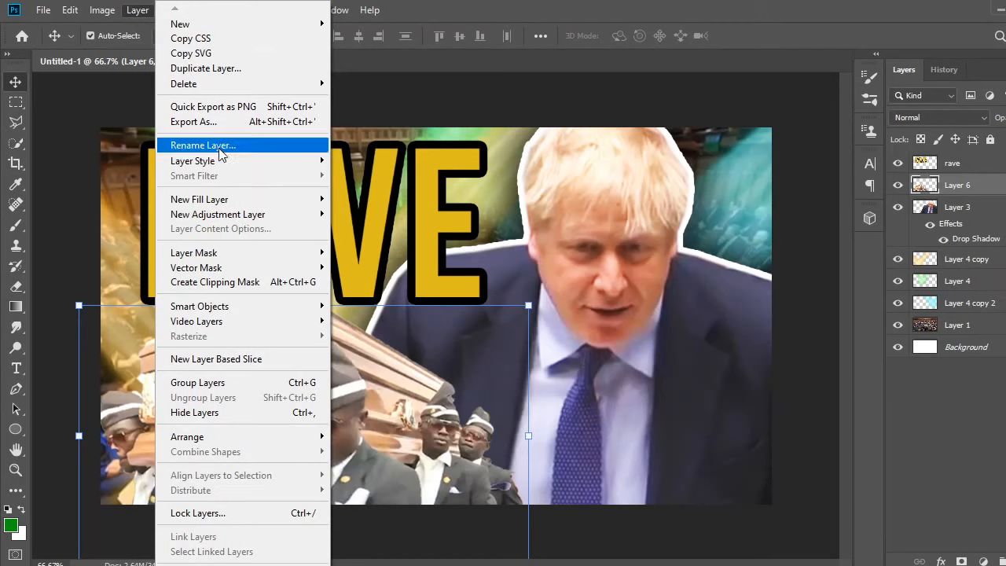
mouse_move(224, 162)
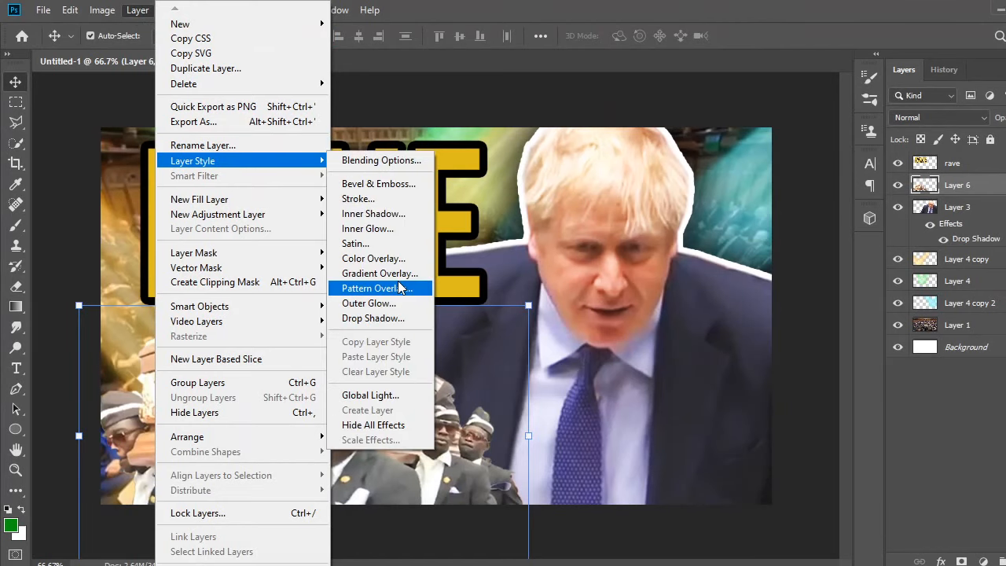
click(403, 318)
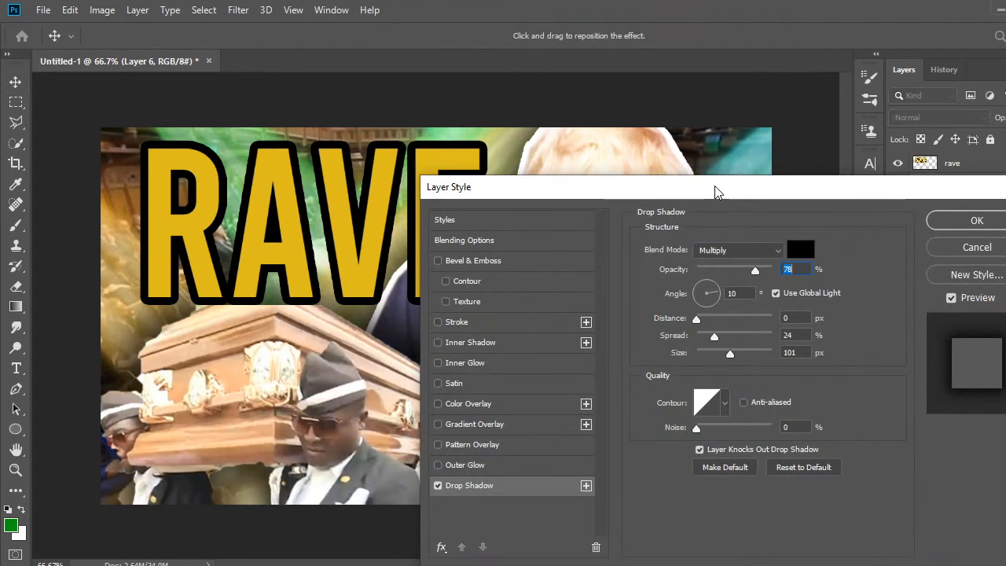
drag(715, 191, 815, 196)
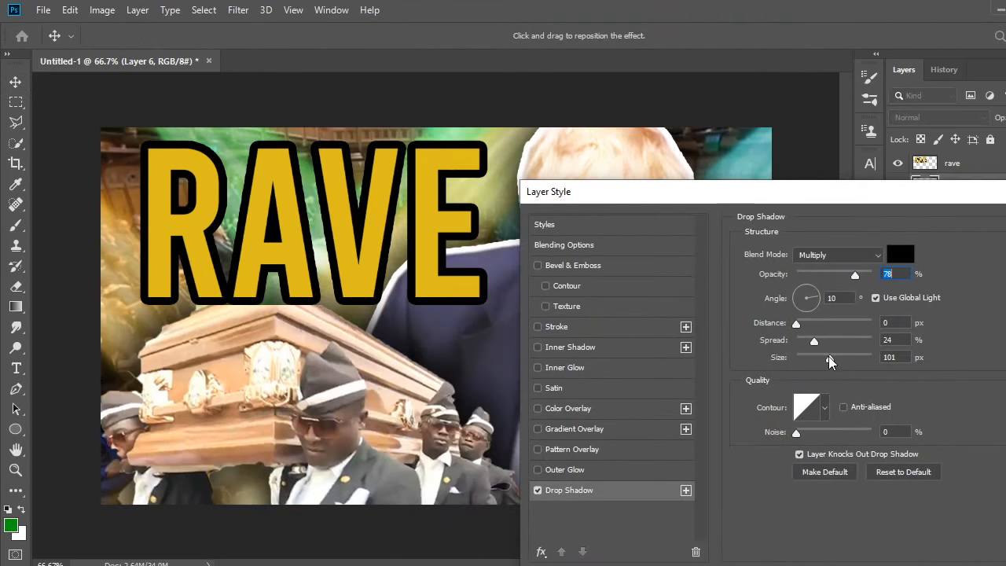
drag(829, 356, 809, 341)
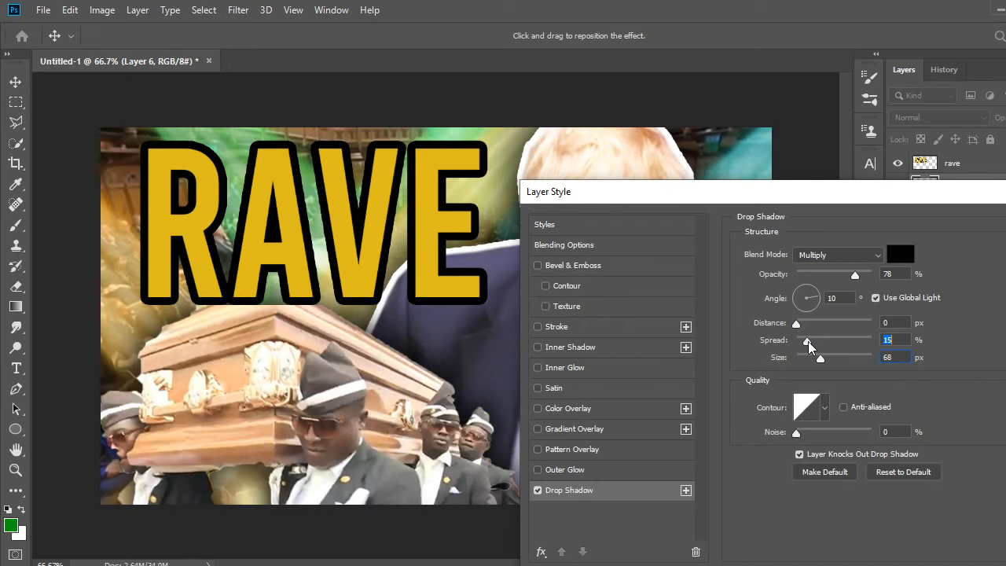
drag(856, 274, 862, 275)
- Compare the coffin-dancers cutout with its shadow preview off and on, then set the shadow opacity to 80% and apply it
drag(906, 195, 531, 501)
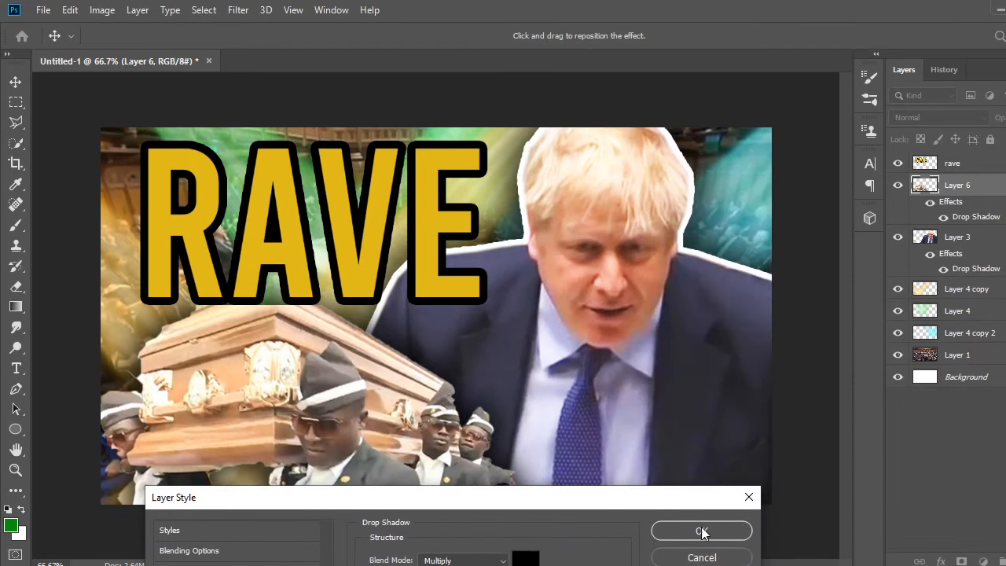
drag(640, 503, 1000, 245)
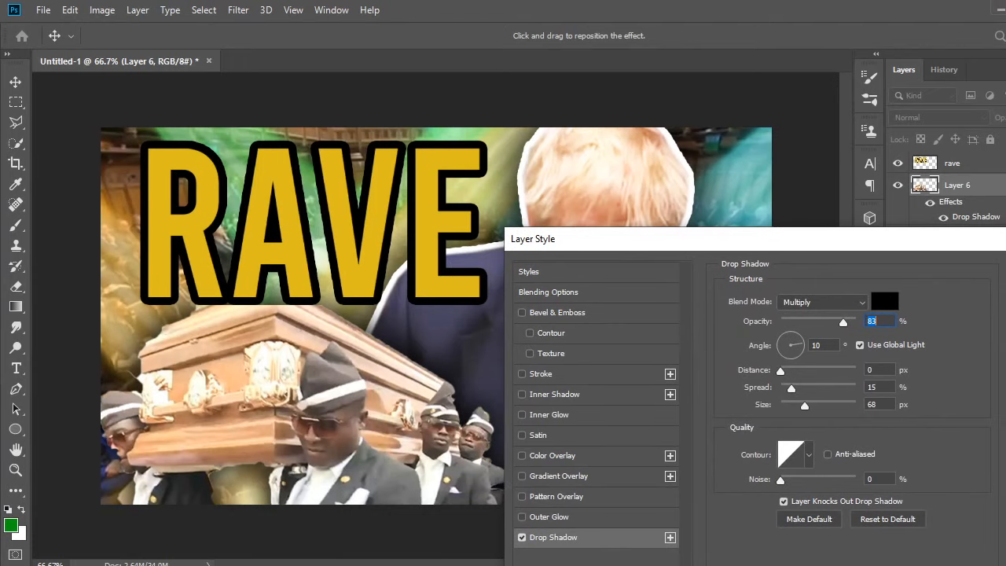
click(1005, 351)
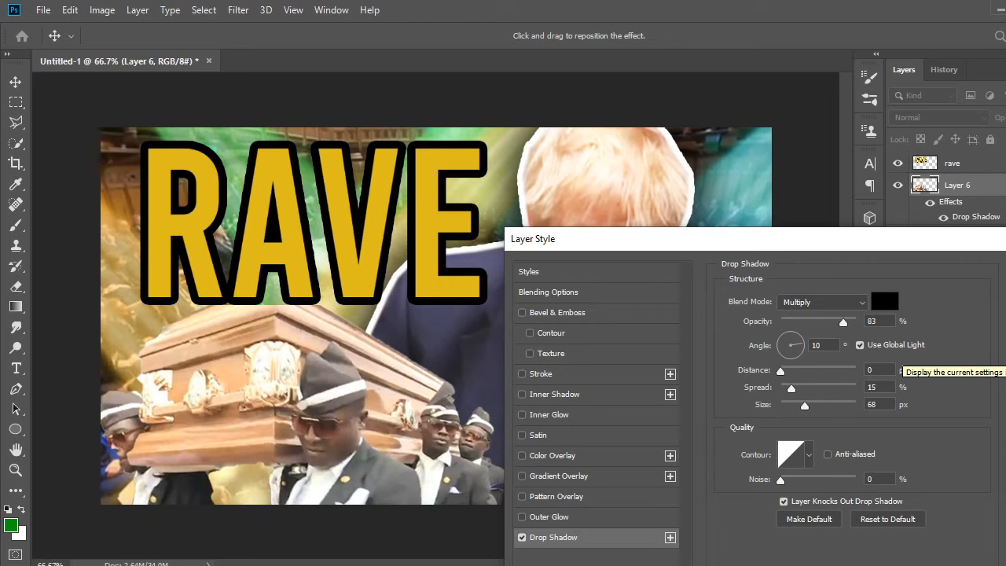
click(1005, 350)
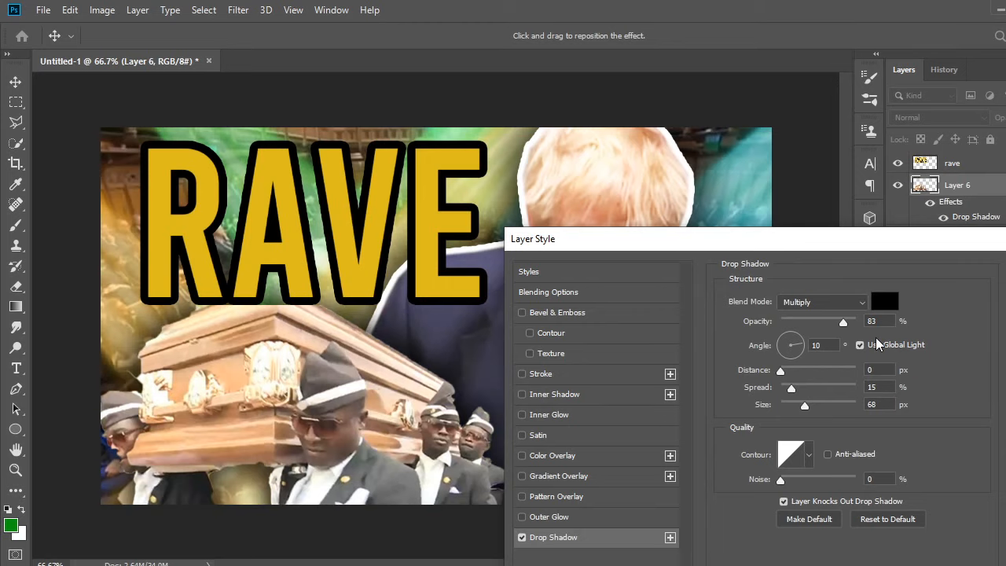
drag(843, 322, 843, 329)
click(1005, 272)
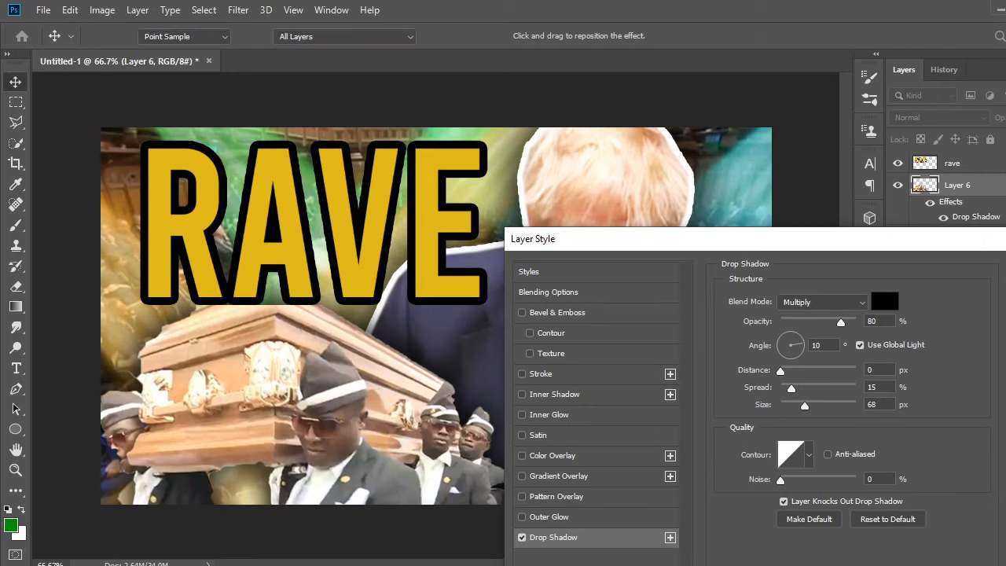
key(Return)
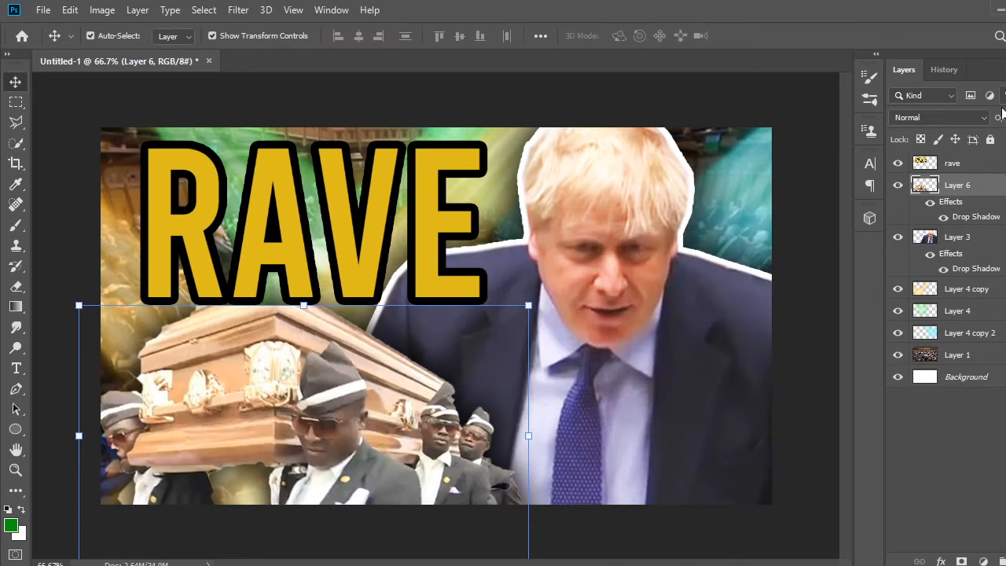
- Try a white outside stroke of 6 px at 100% opacity on the RAVE text
click(953, 163)
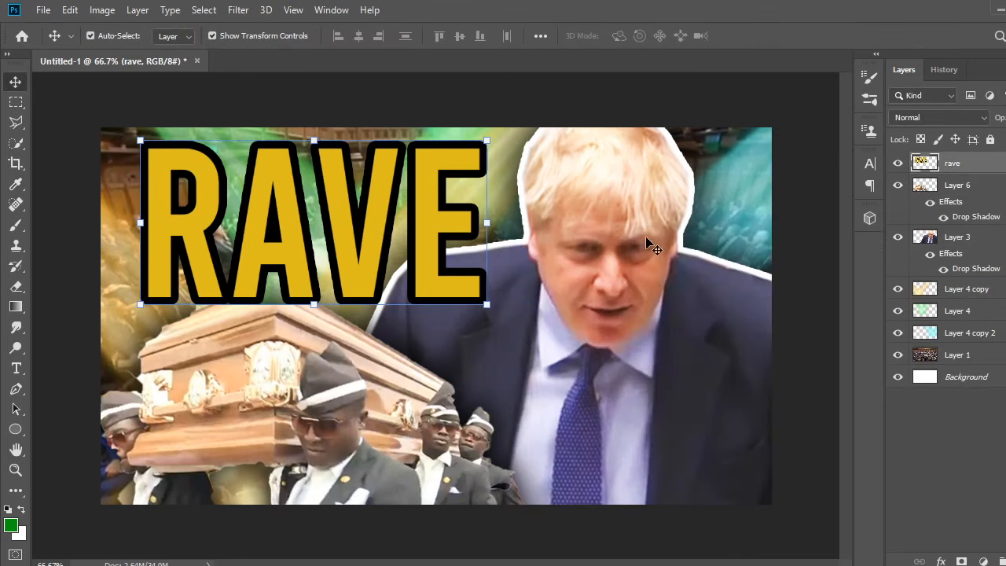
click(306, 250)
click(143, 12)
mouse_move(260, 166)
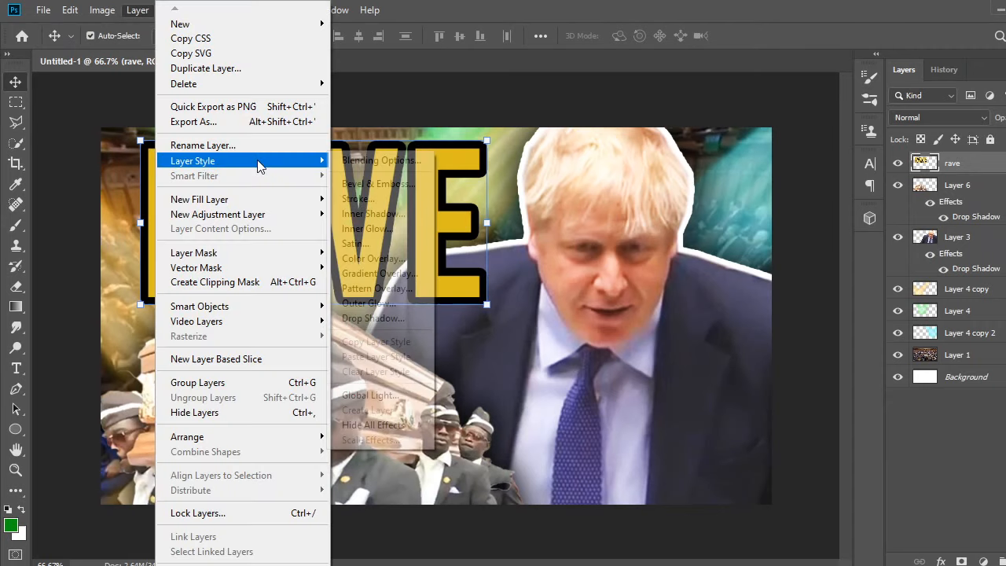
click(380, 229)
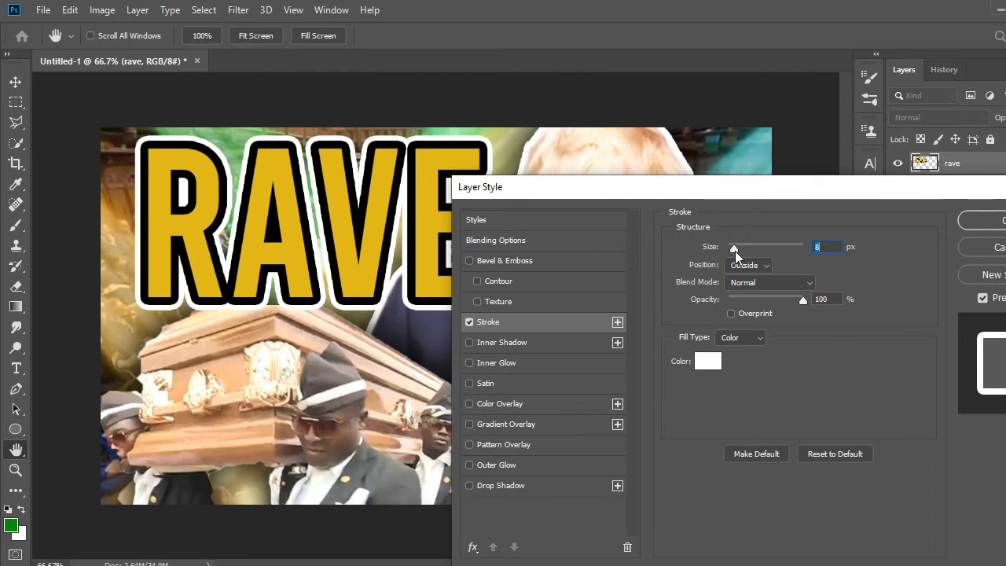
drag(735, 251, 734, 251)
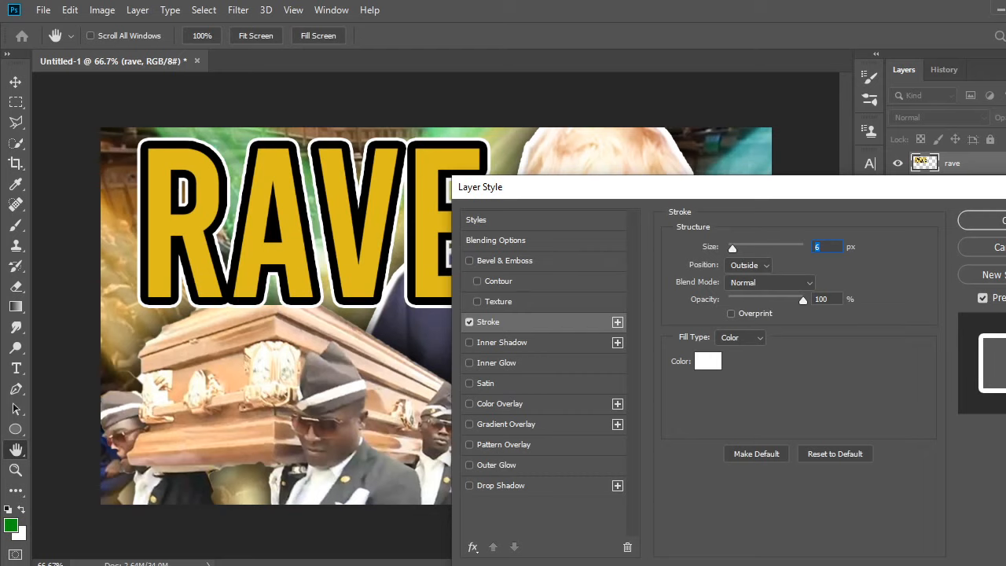
key(Return)
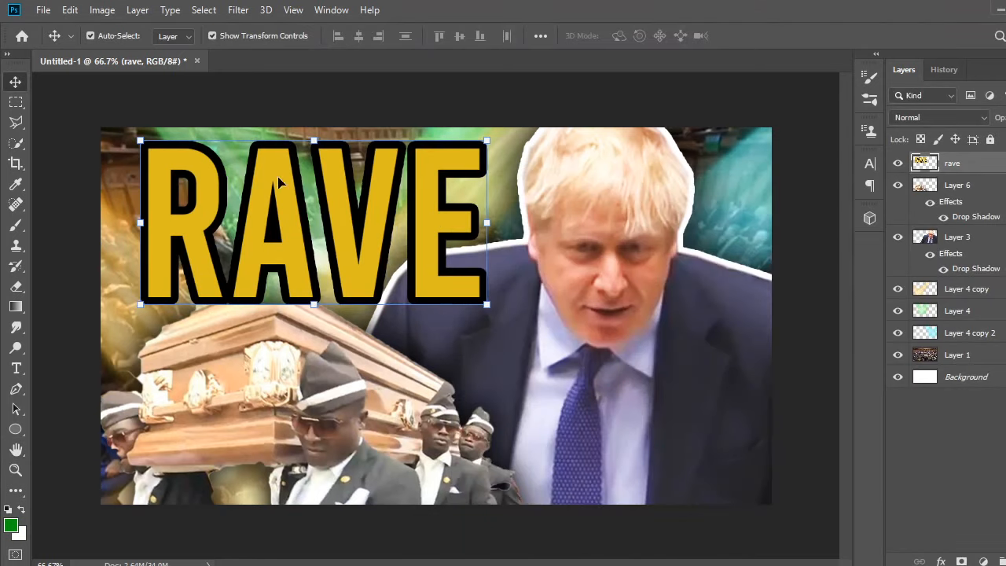
- Add an outer glow in Normal blend mode to the RAVE text and set its opacity to 100%
click(140, 10)
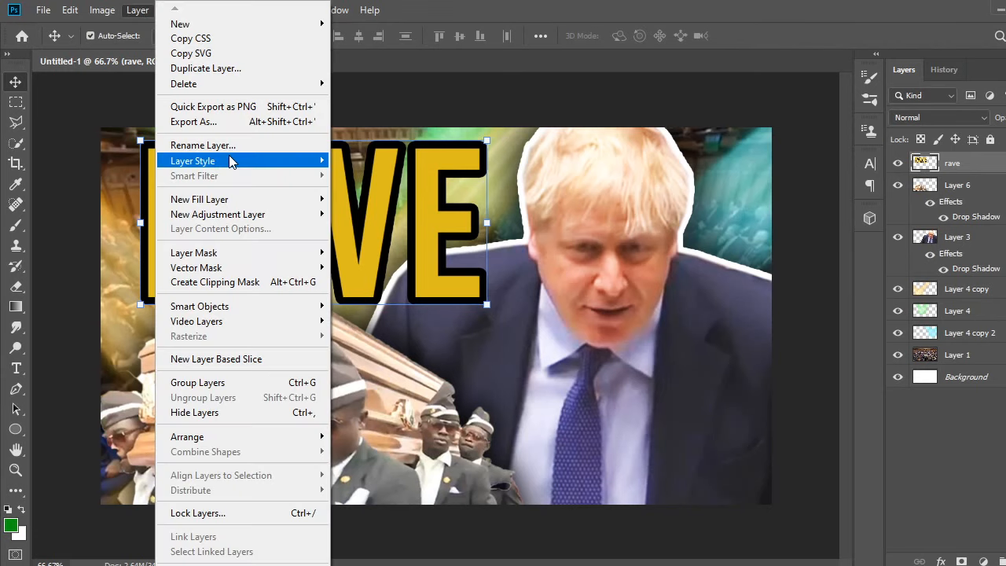
mouse_move(230, 162)
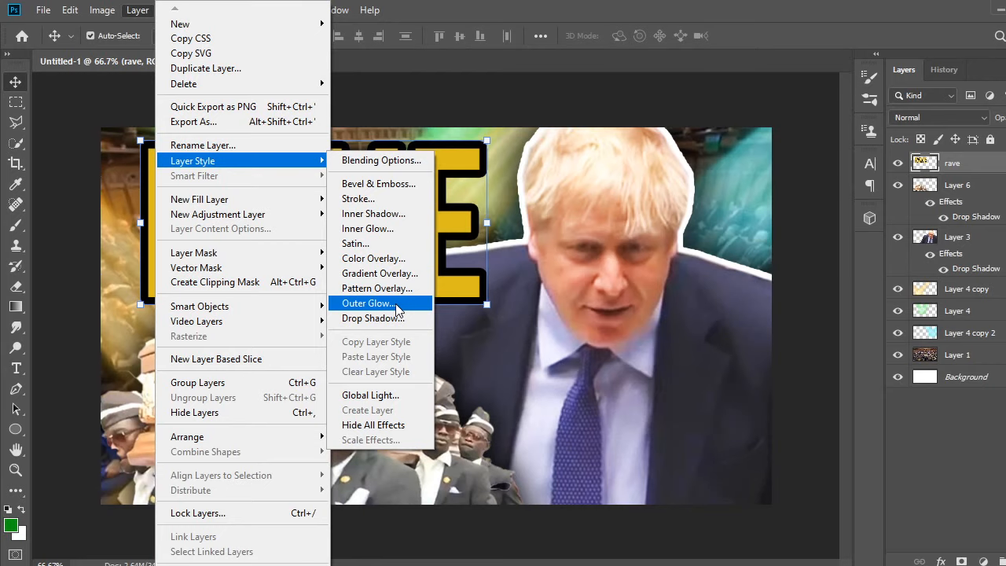
click(397, 304)
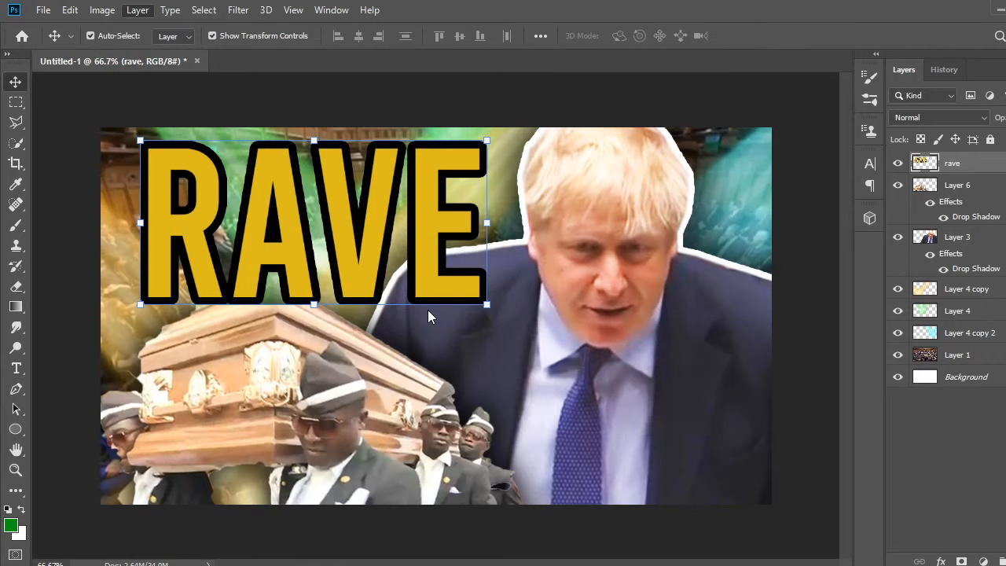
key(h)
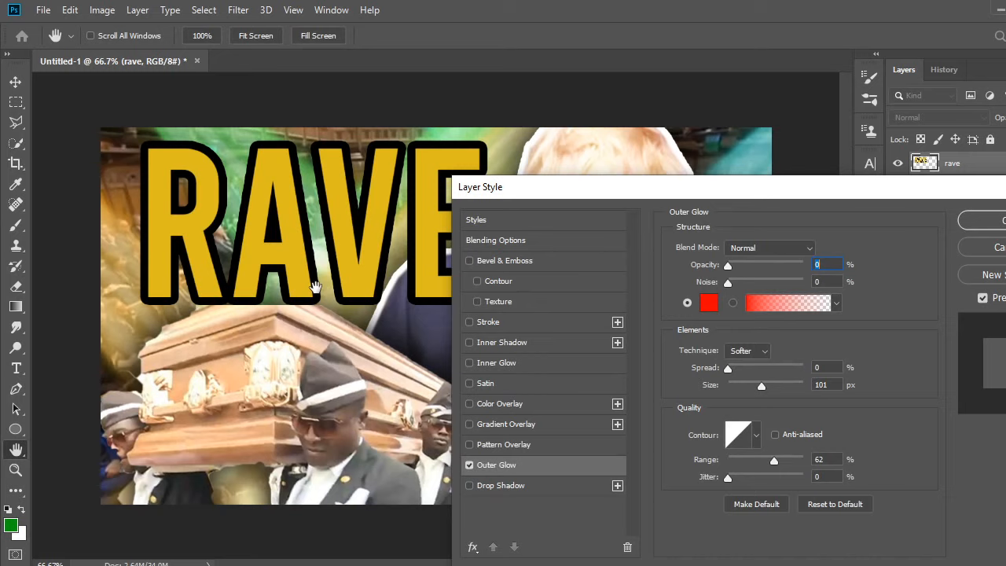
key(ctrl+plus)
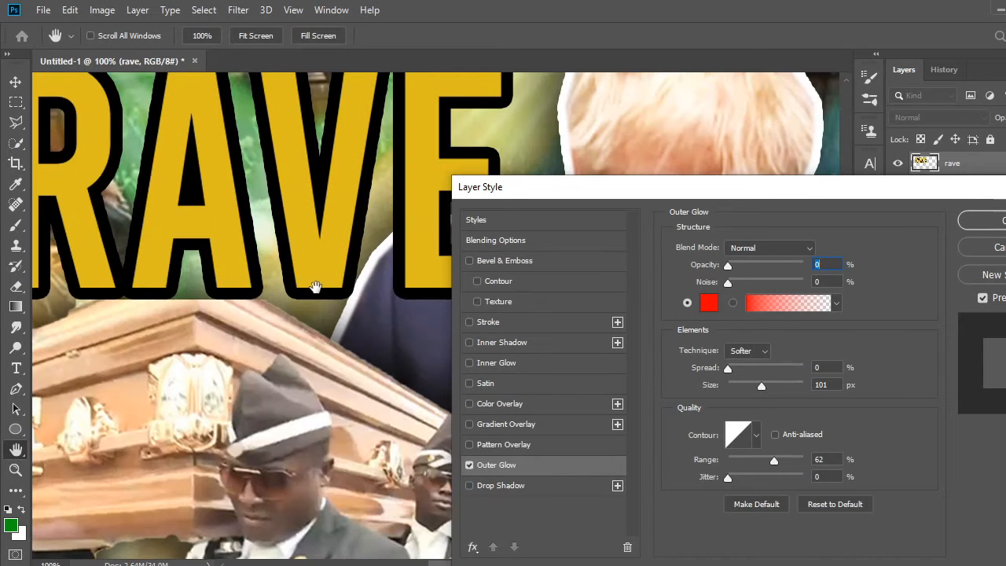
key(ctrl+plus)
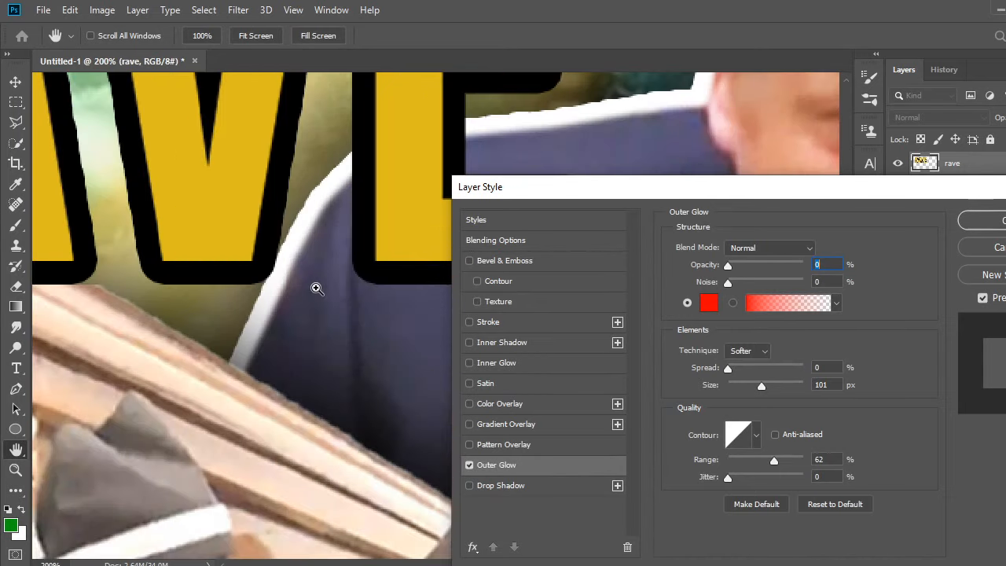
key(ctrl+minus)
key(ctrl+minus)
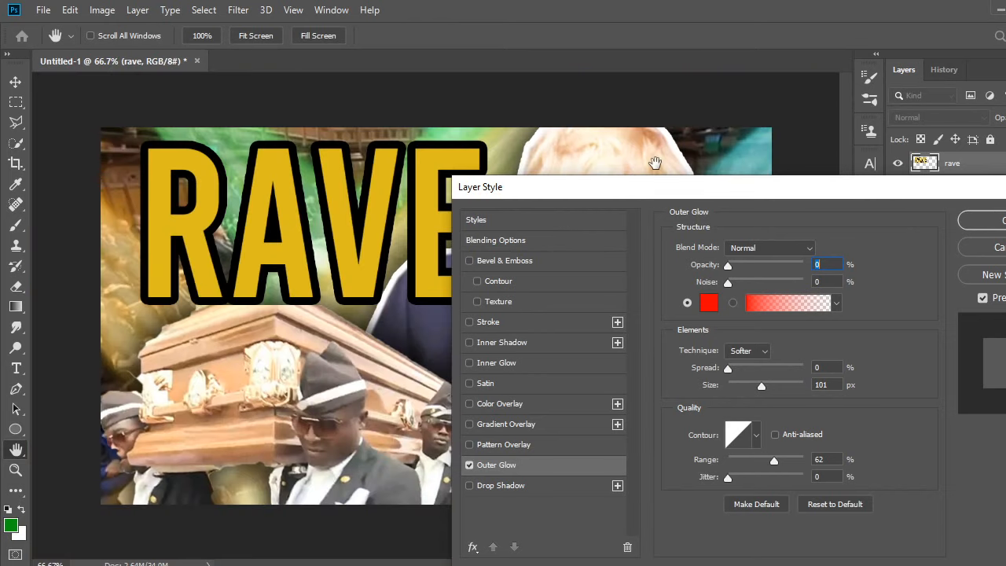
drag(645, 188, 757, 116)
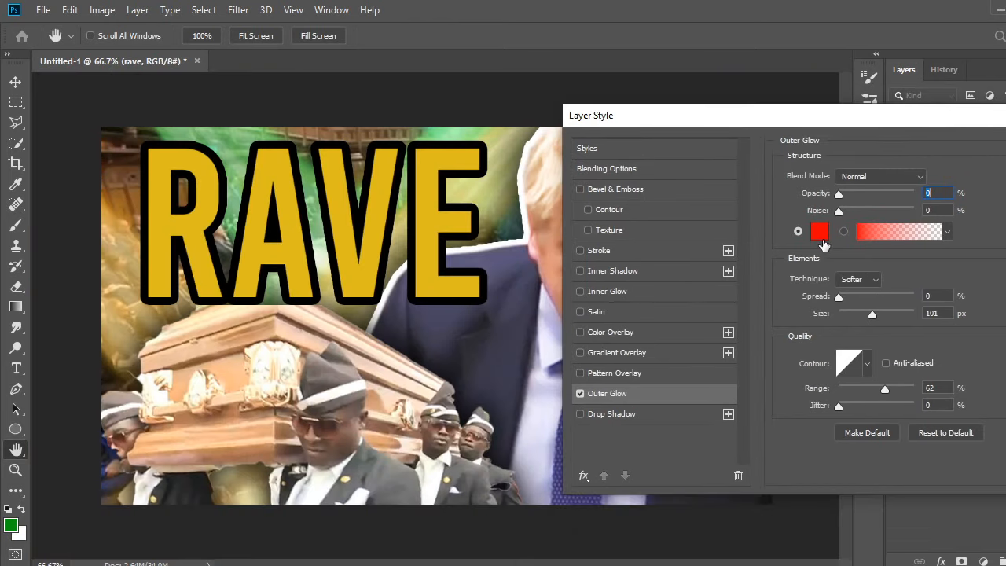
key(Up)
text(100)
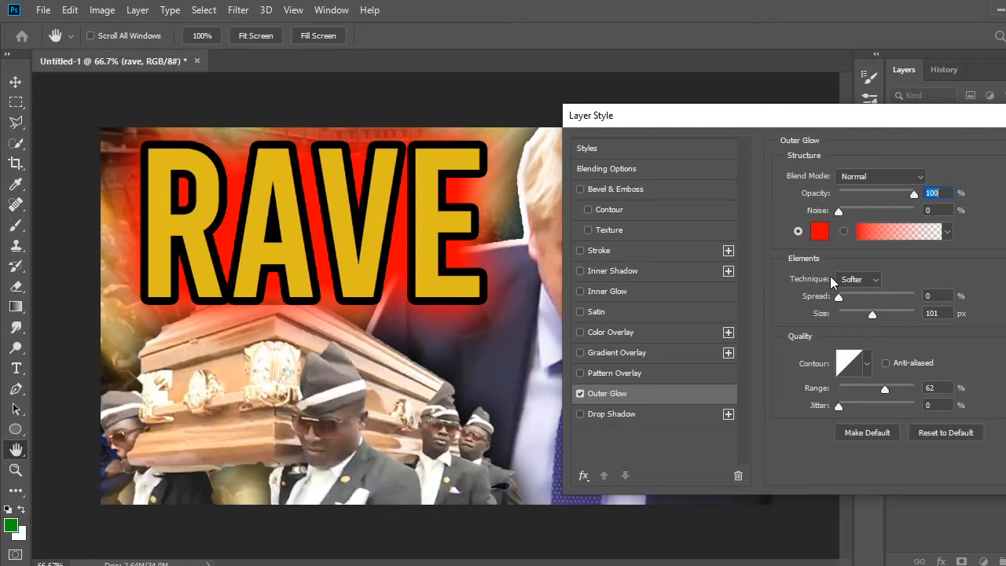
- Refine the RAVE text's outer glow to 0% spread, 51 px size and 72% opacity
drag(839, 297, 847, 300)
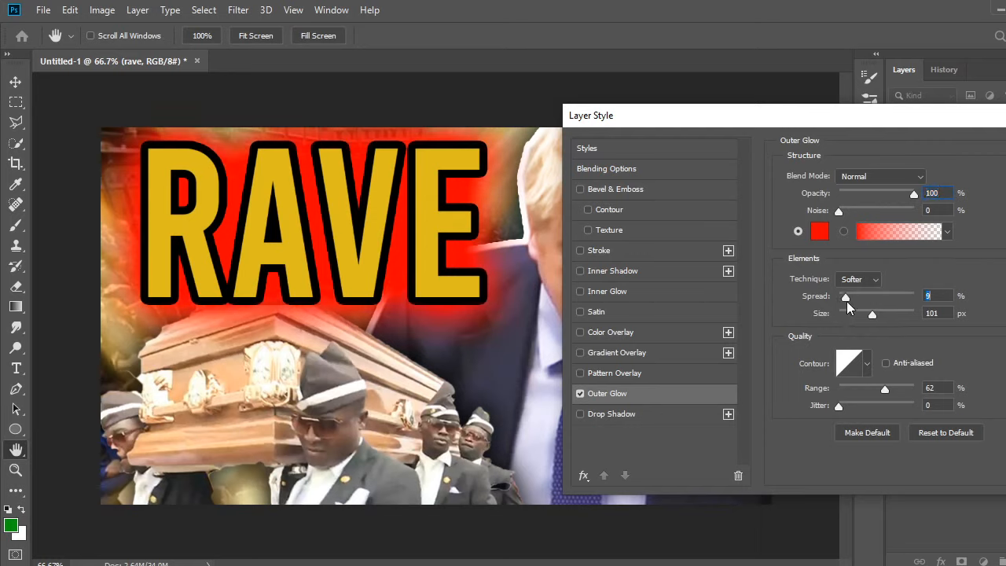
click(864, 315)
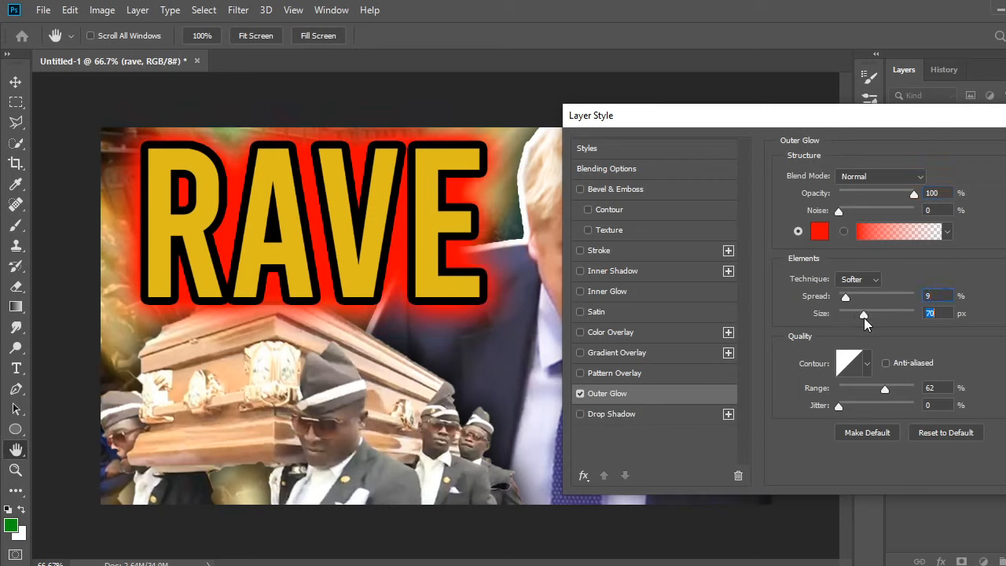
drag(864, 318, 838, 298)
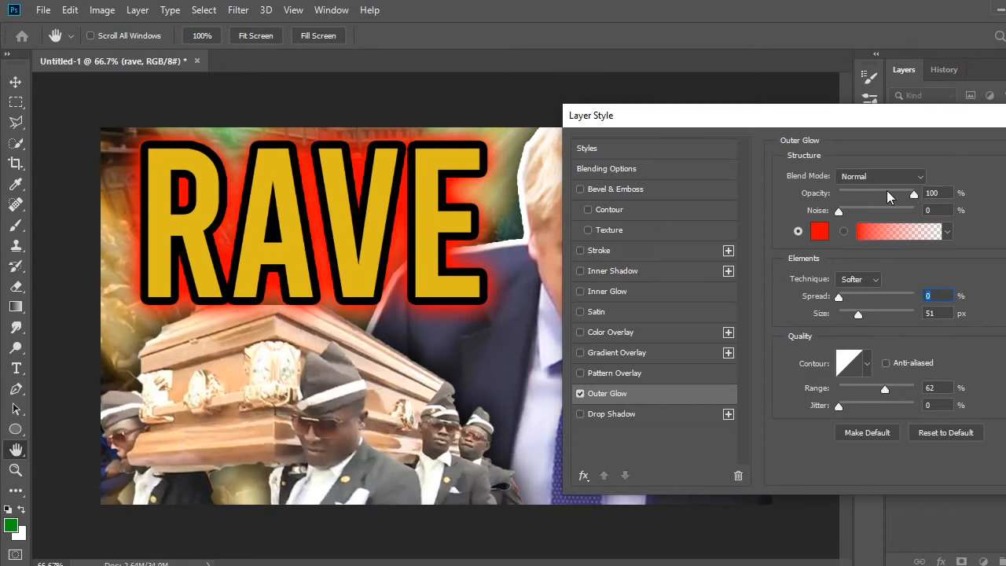
drag(889, 196, 895, 196)
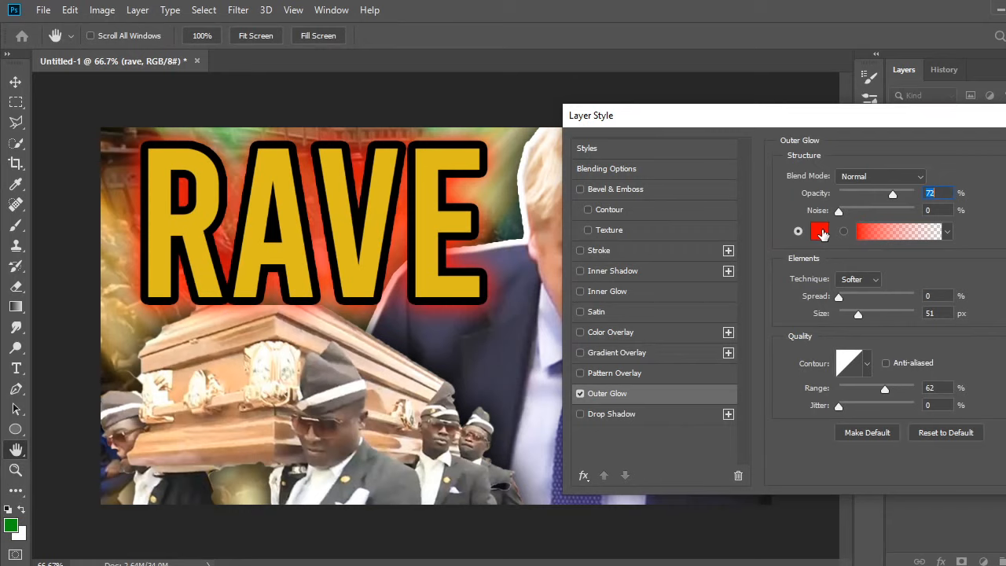
- Change the outer glow colour to green 00ff48, apply the glow to the RAVE text and deselect its layer
click(820, 231)
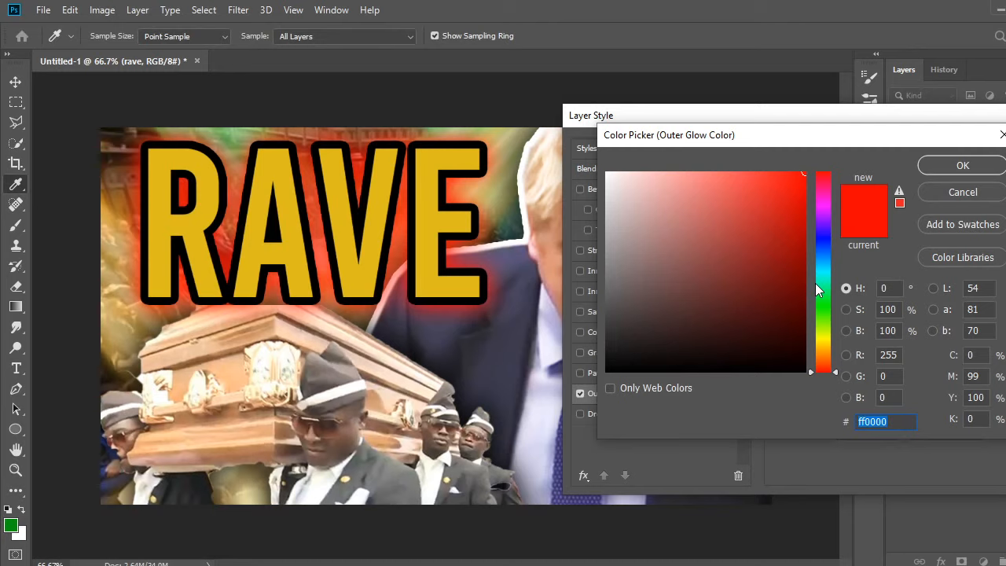
click(827, 241)
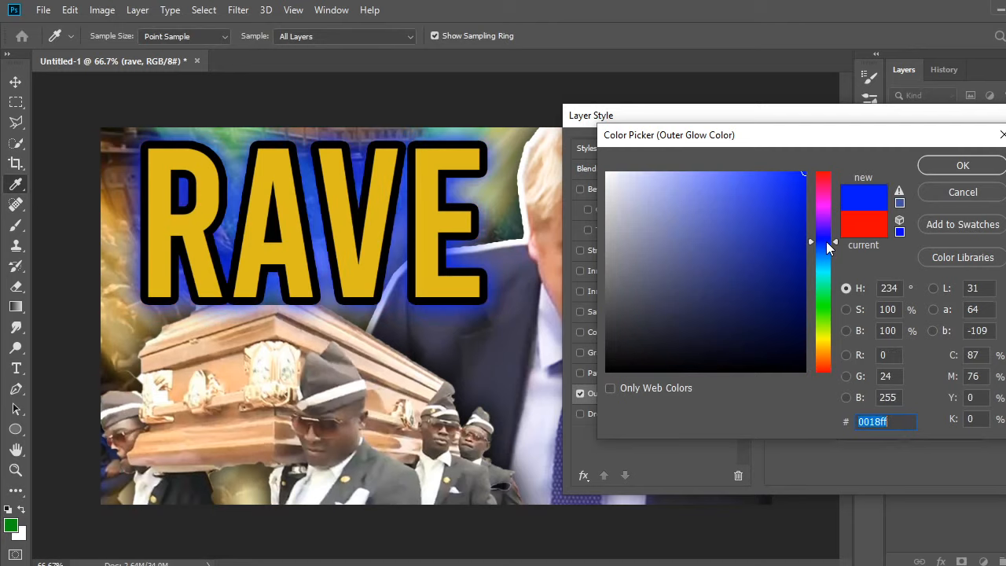
click(823, 268)
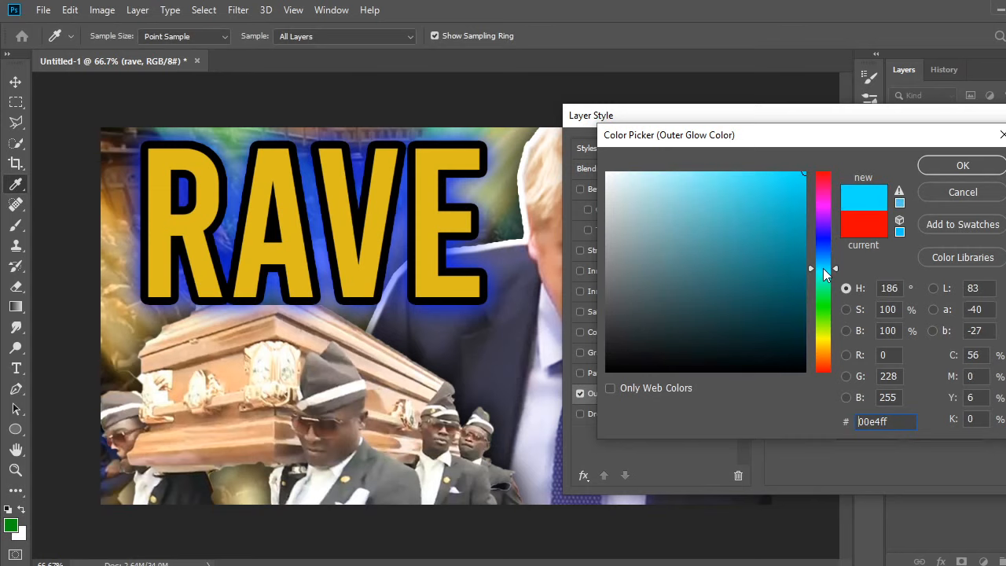
click(823, 297)
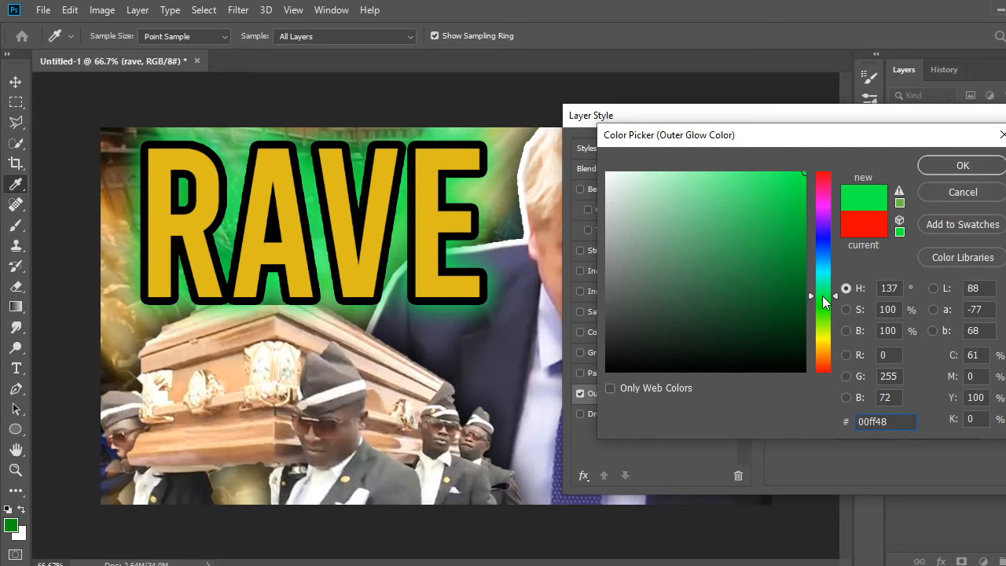
click(944, 165)
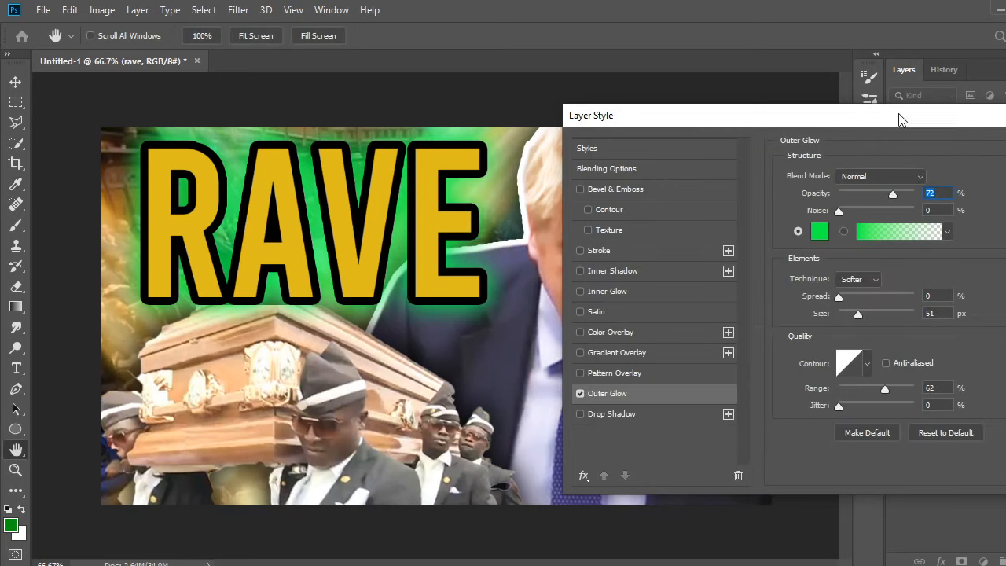
drag(901, 114, 498, 319)
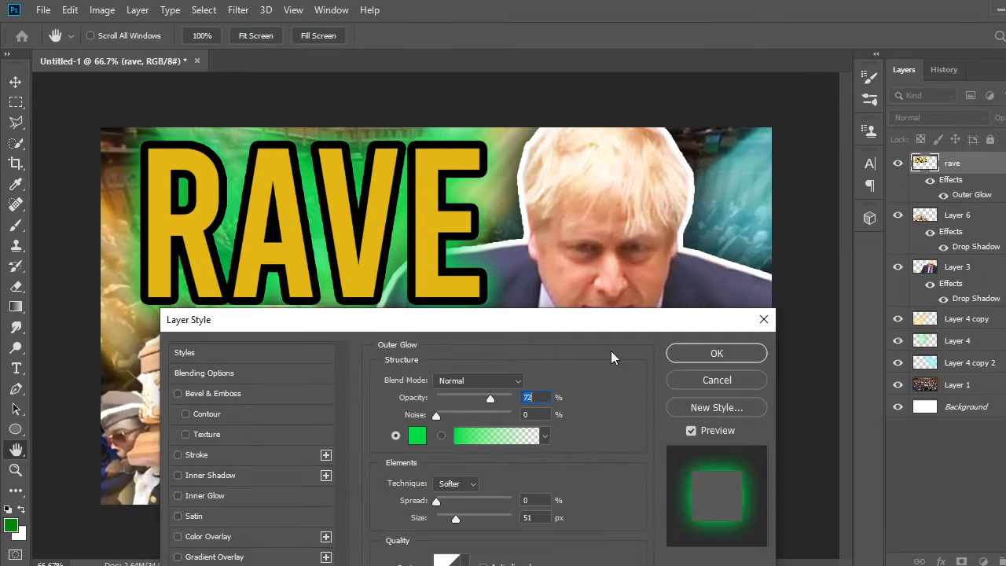
key(Return)
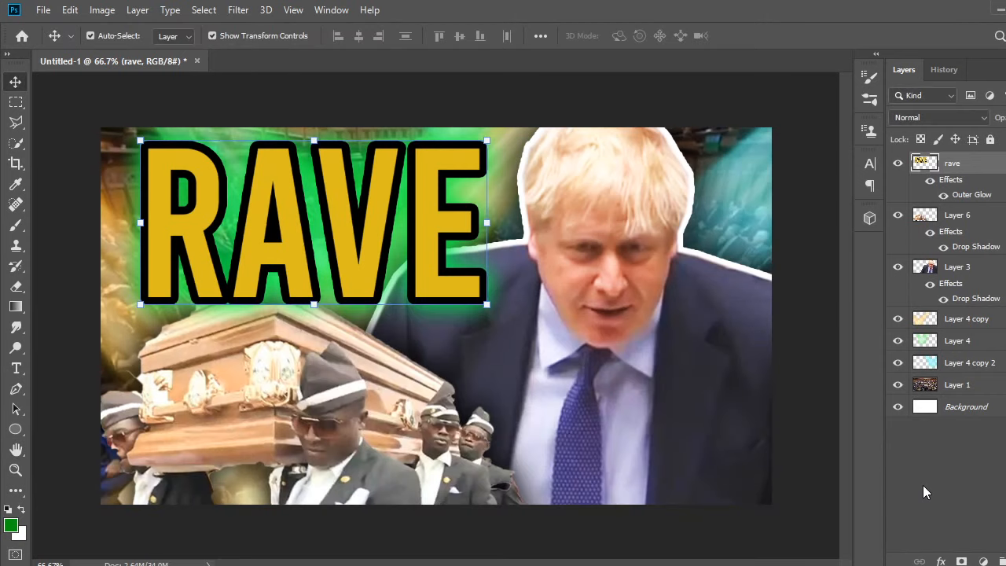
click(925, 487)
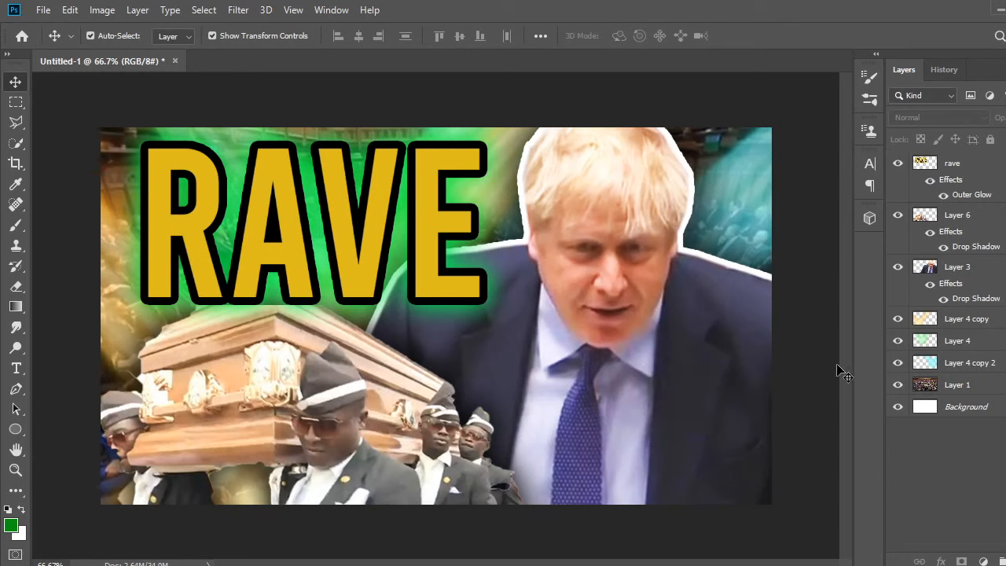
- Hide the text, both cutouts and the three coloured light layers, and select the parliament photo on Layer 1
click(898, 193)
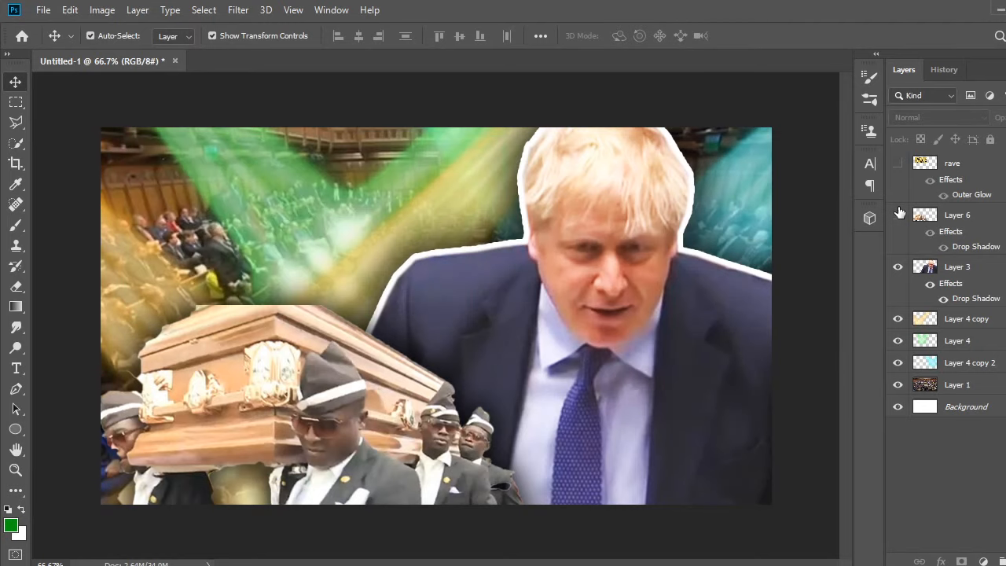
drag(901, 213, 902, 366)
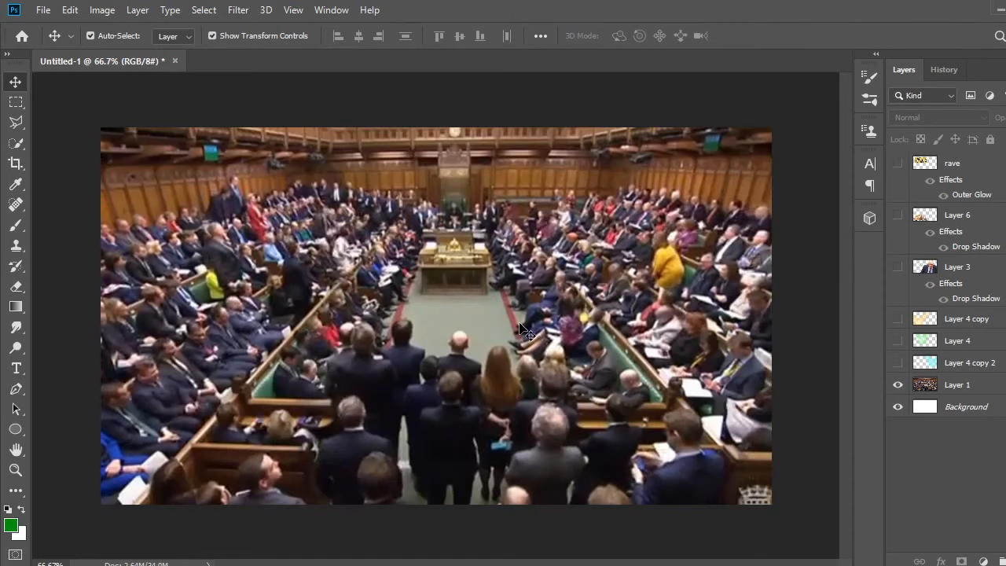
click(110, 12)
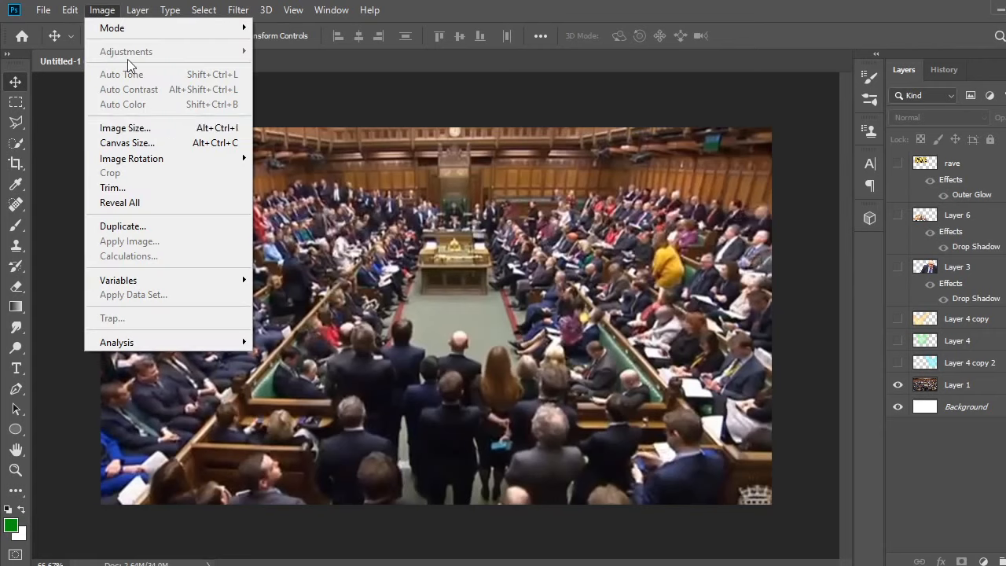
click(996, 390)
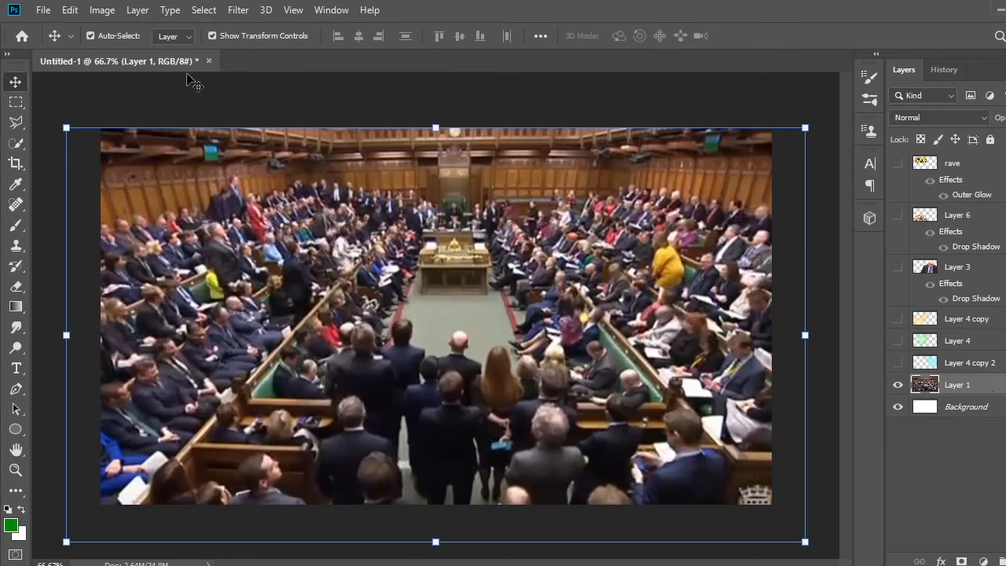
- Recolour the parliament photo with a Hue/Saturation adjustment of hue -107 and saturation +100
click(110, 14)
mouse_move(157, 51)
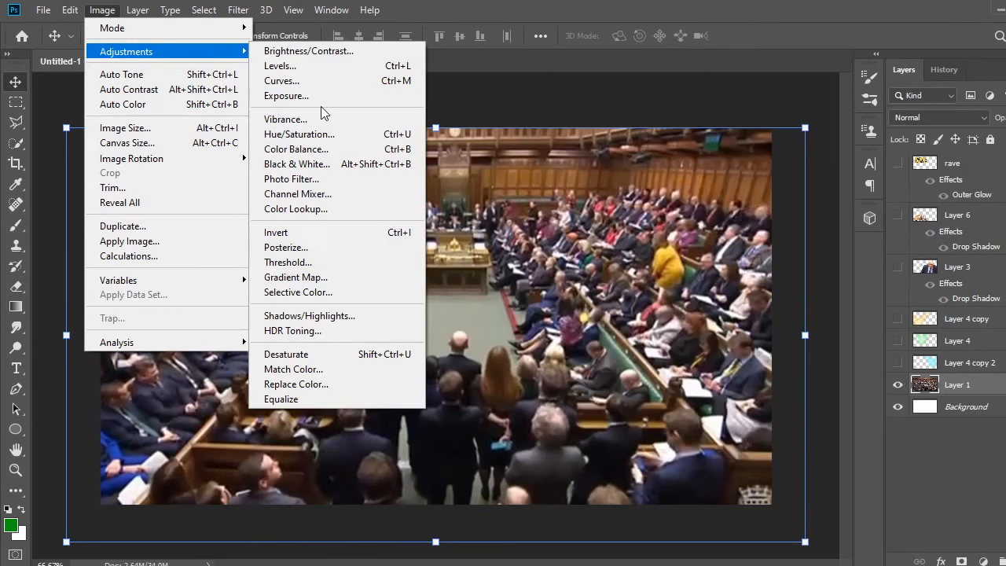
click(335, 137)
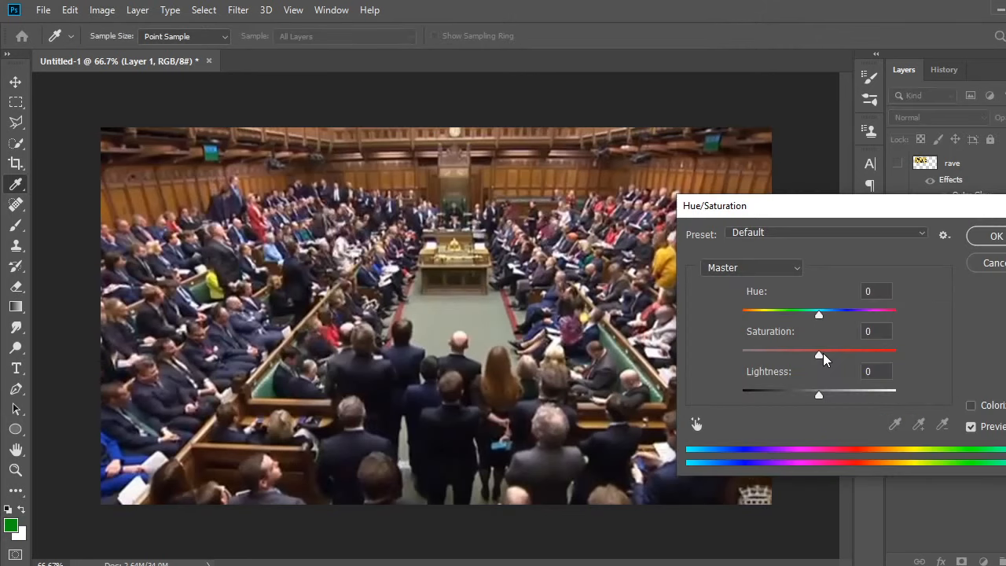
drag(822, 357, 936, 363)
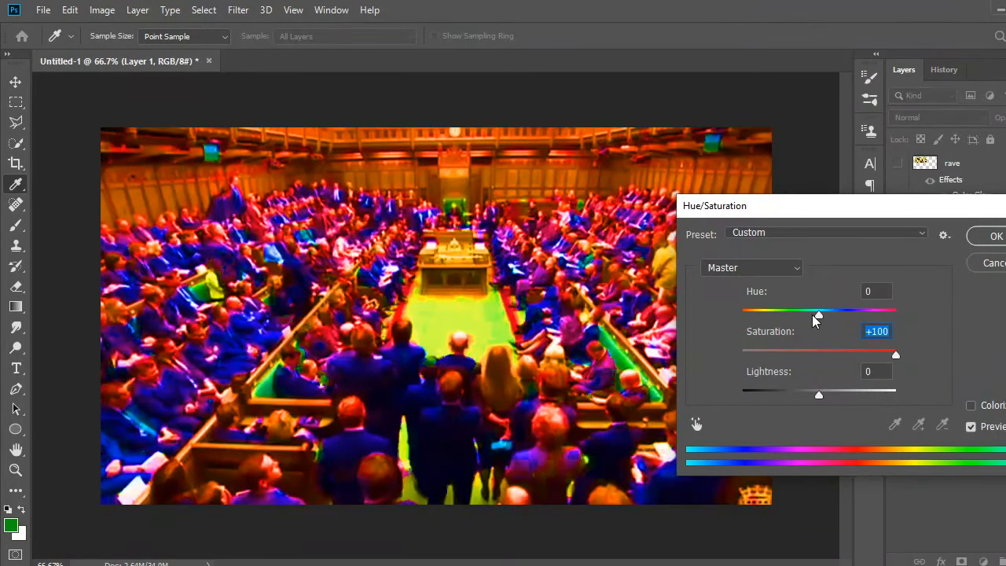
drag(818, 317, 775, 324)
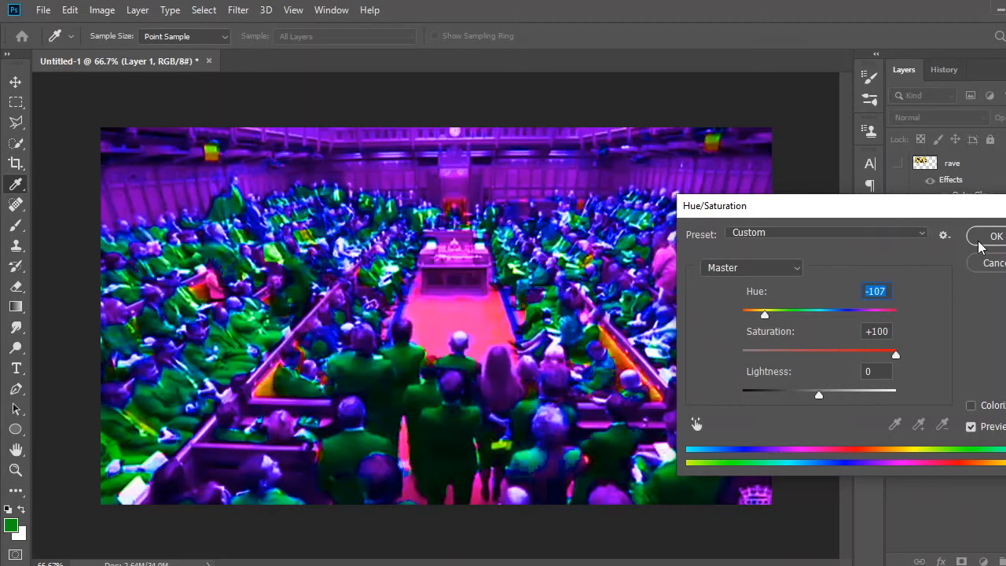
click(982, 243)
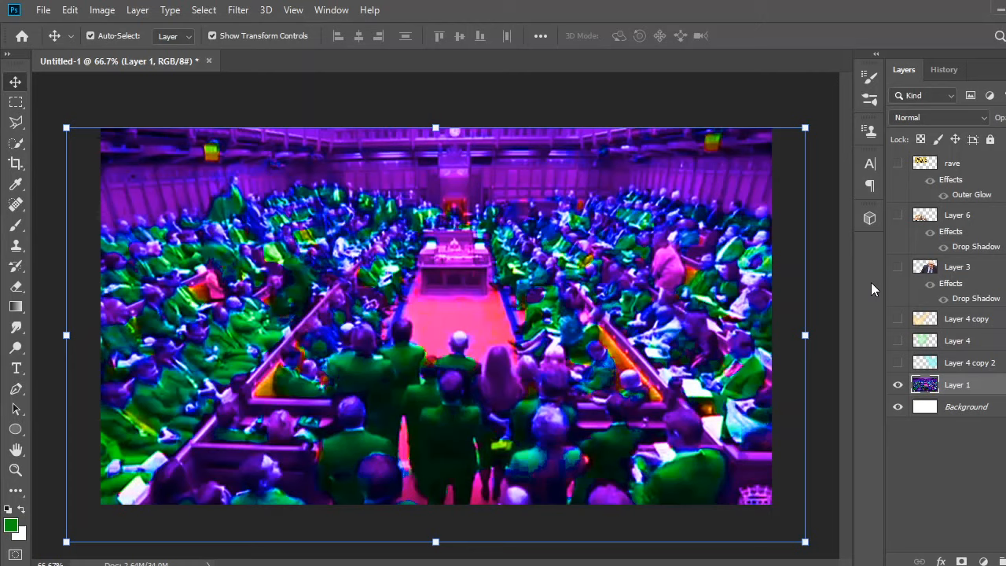
- Show the politician cutout, coffin-dancers cutout and RAVE text over the recoloured parliament background
click(899, 268)
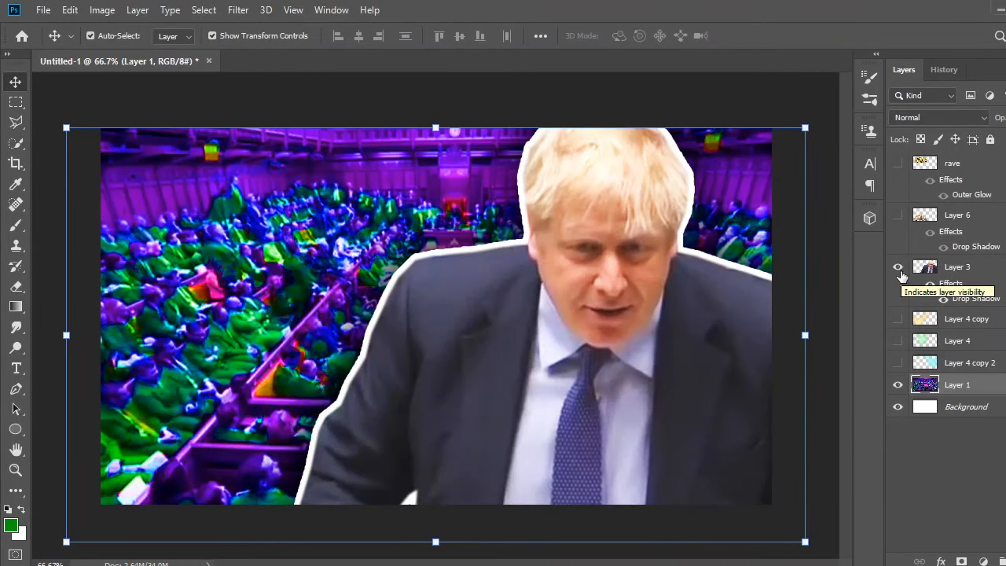
click(897, 215)
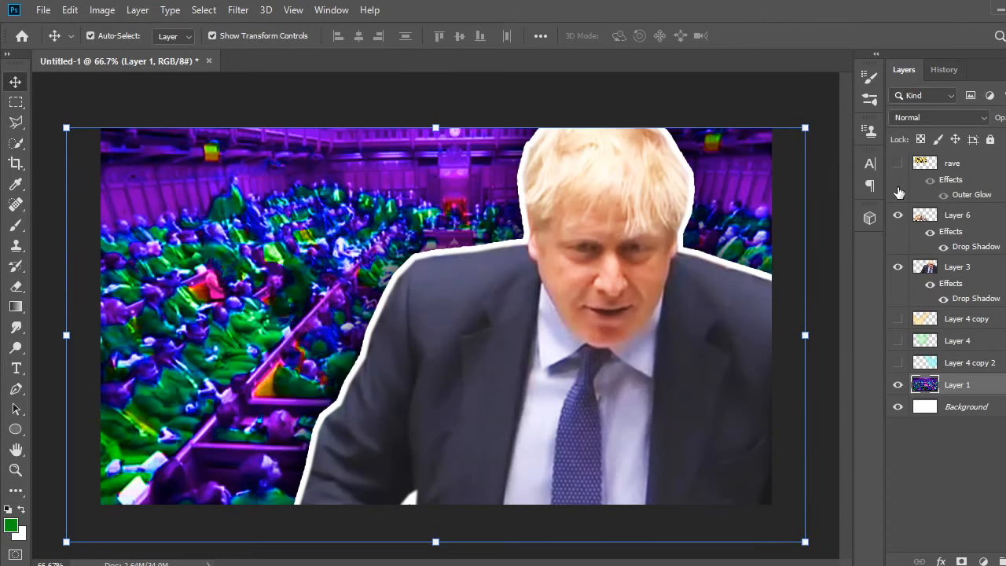
click(898, 163)
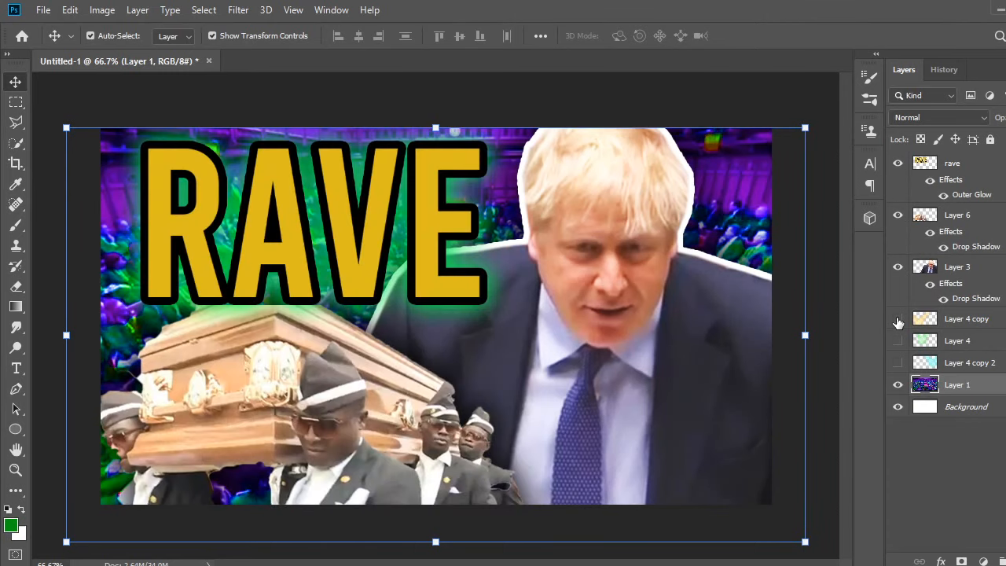
- Hide the politician and coffin-dancers cutouts, keeping the RAVE text and recoloured parliament background shown
click(898, 266)
click(898, 216)
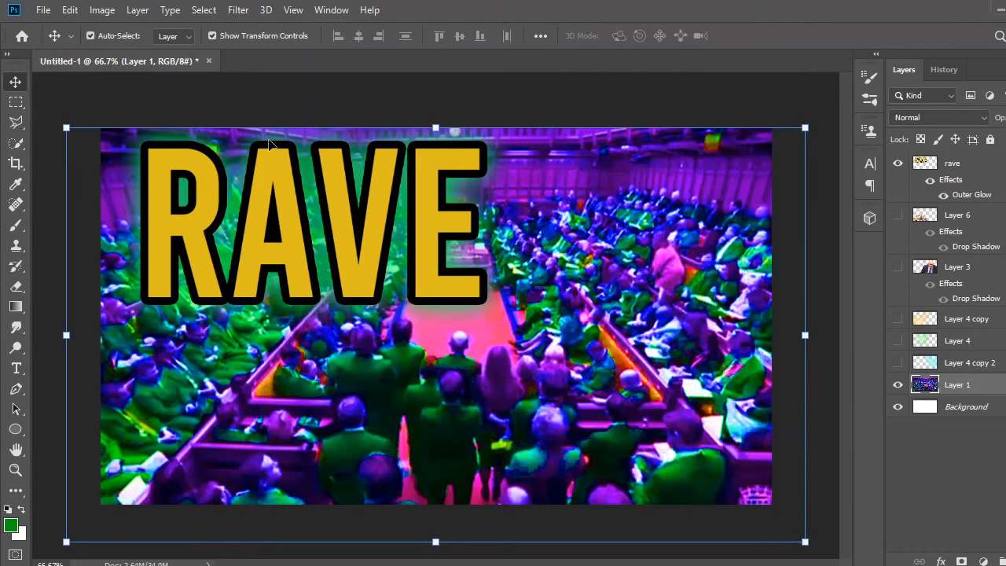
click(238, 9)
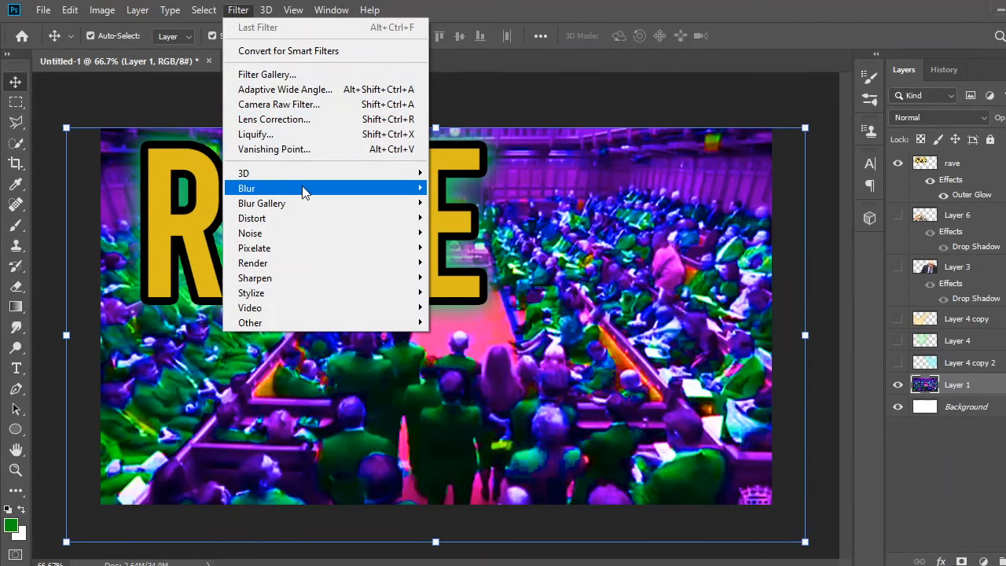
mouse_move(306, 195)
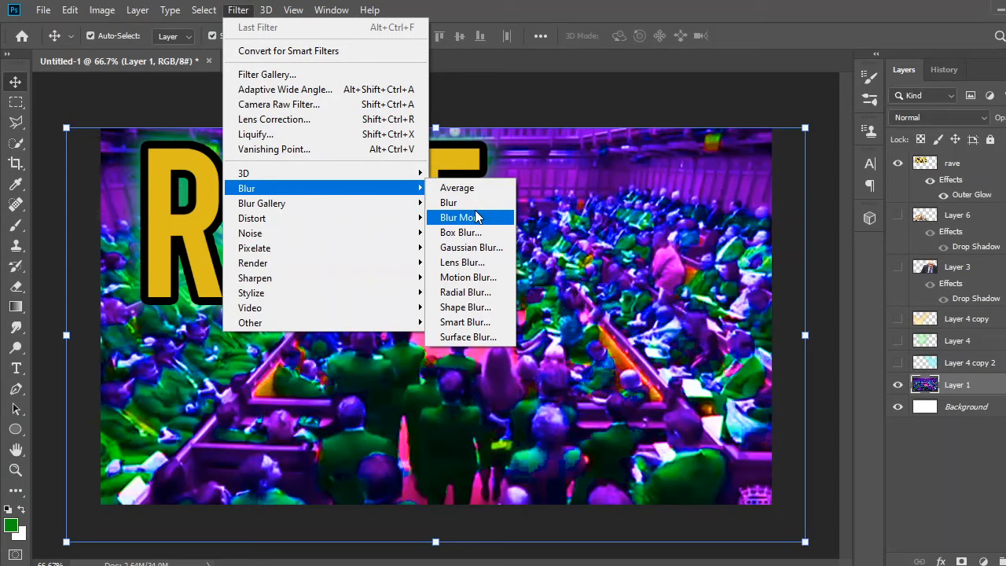
click(475, 217)
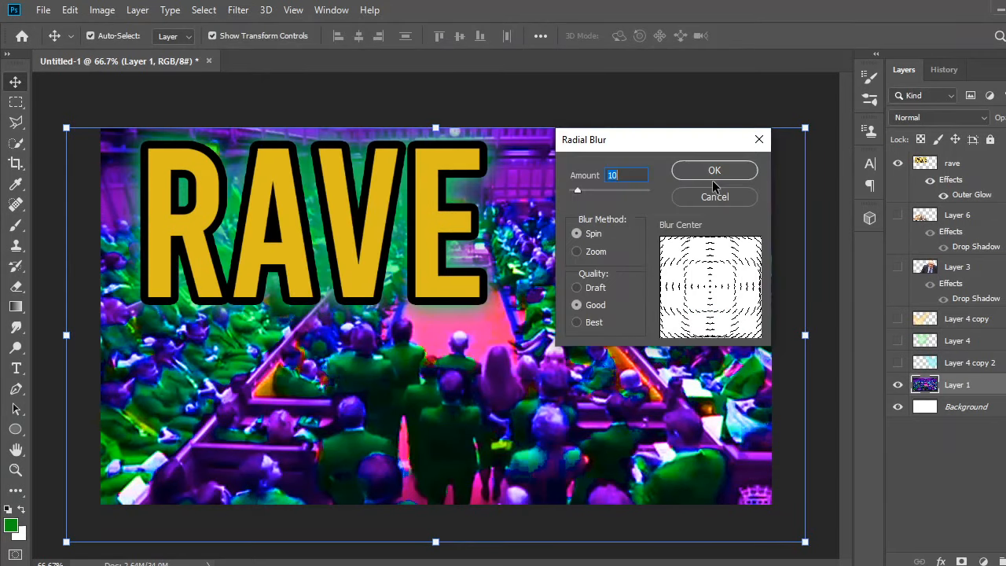
click(714, 175)
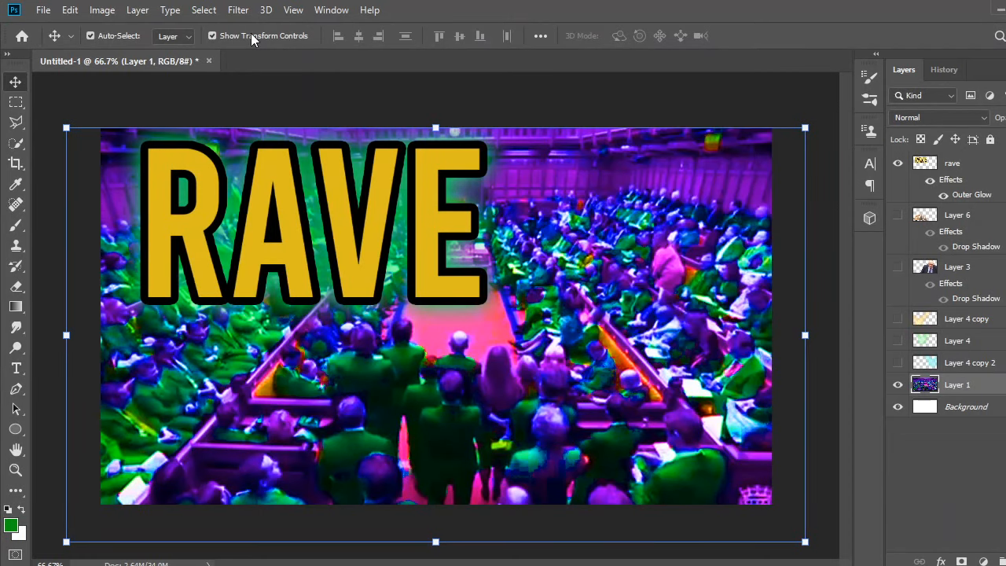
- Apply a Radial Blur to the parliament background with Zoom method, amount 64, Good quality and the blur centre shifted up and left
click(238, 10)
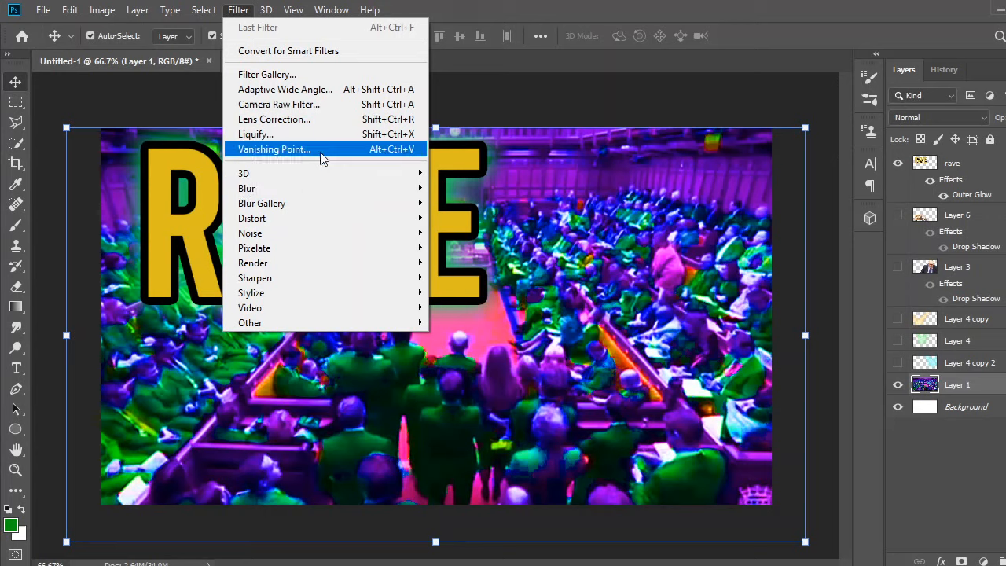
mouse_move(382, 195)
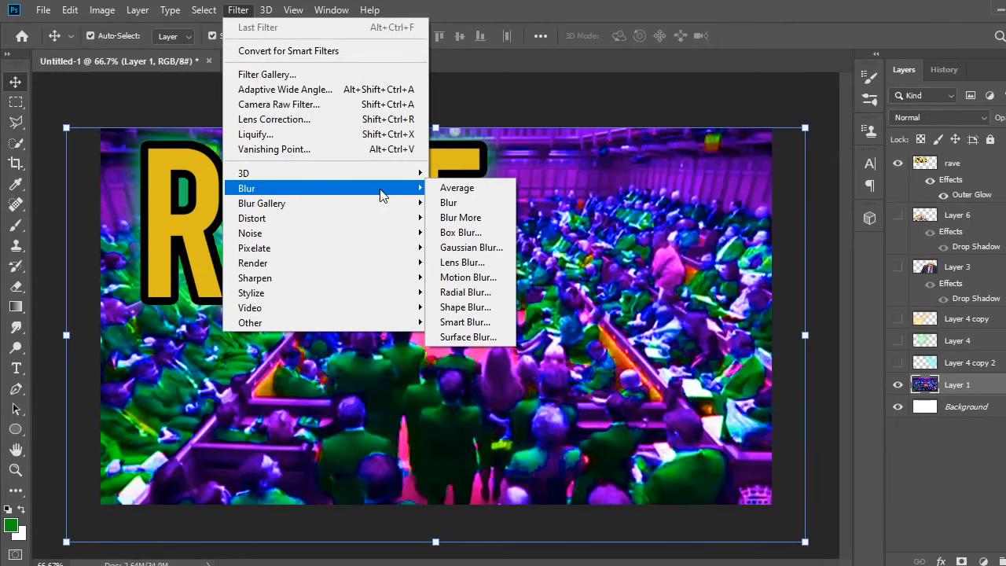
click(487, 293)
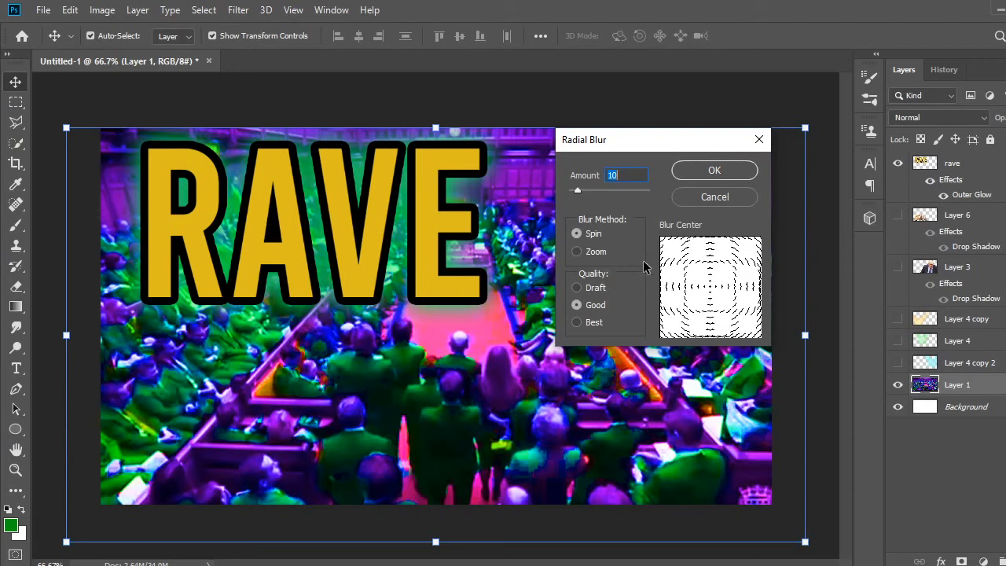
click(590, 251)
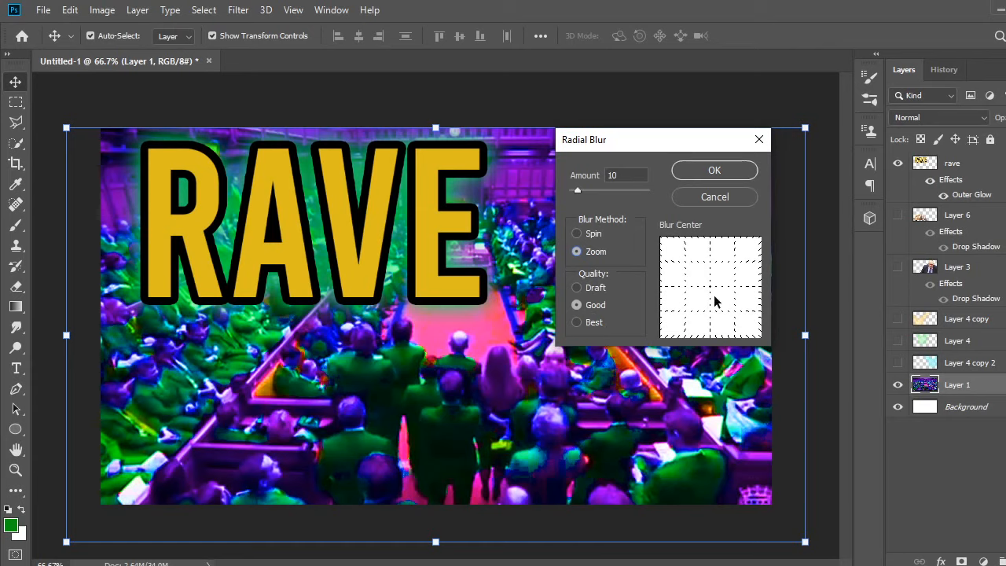
drag(715, 301, 700, 270)
mouse_move(578, 191)
mouse_down()
mouse_move(703, 189)
mouse_move(622, 195)
mouse_up()
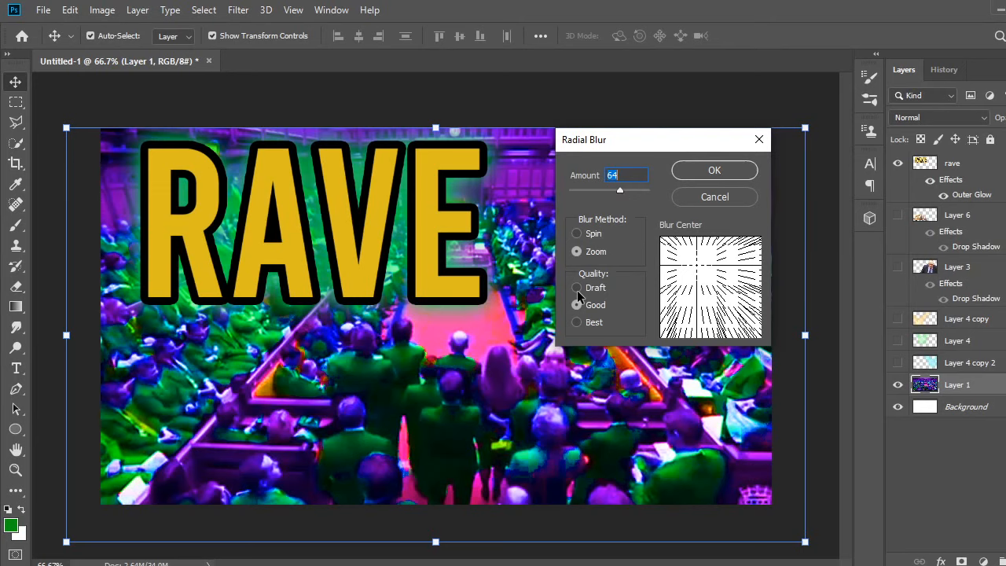
click(732, 170)
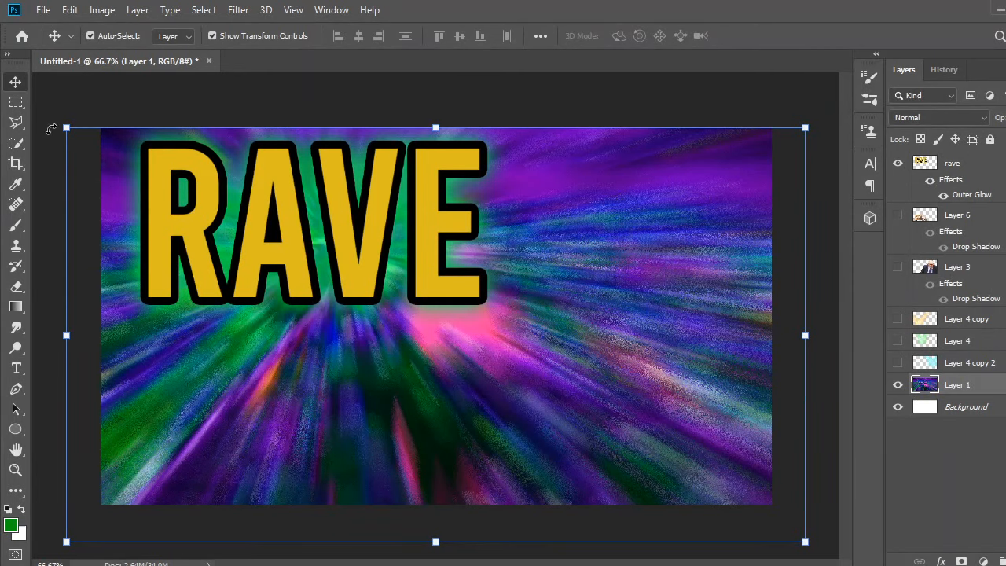
- Scale the blurred background up to 103.21% from its upper-left corner and show the politician and coffin-dancers cutouts
drag(51, 128, 27, 115)
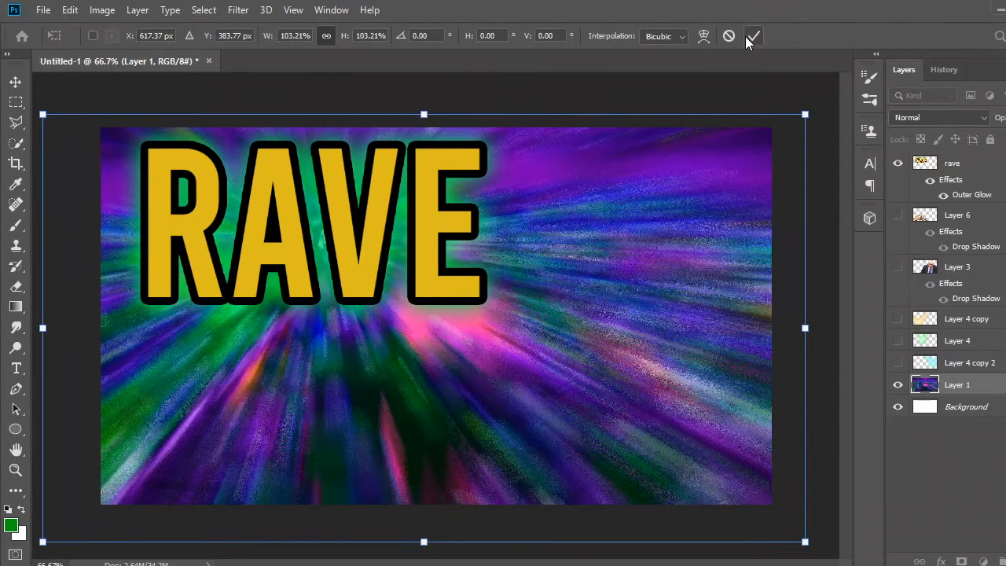
click(751, 36)
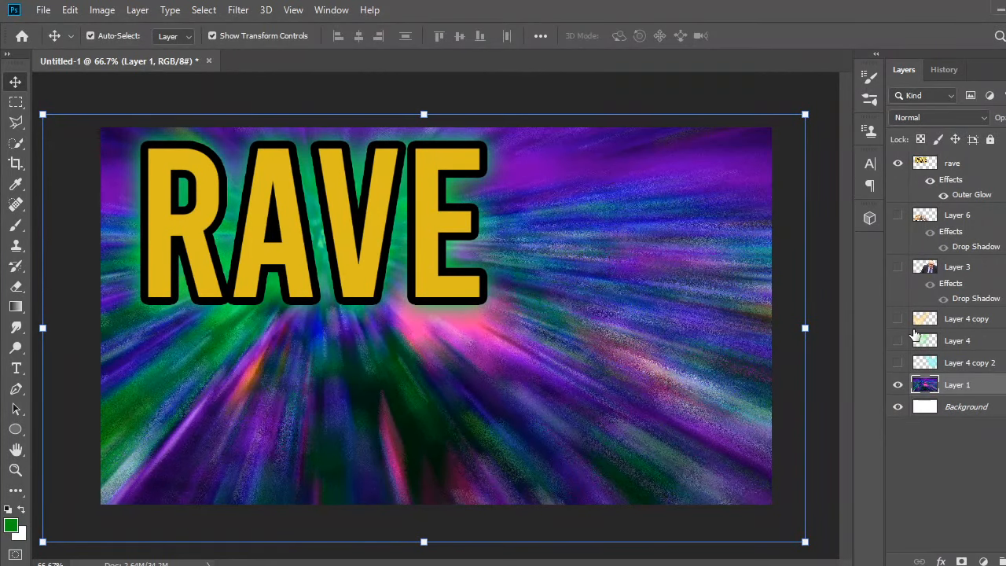
click(898, 266)
click(898, 215)
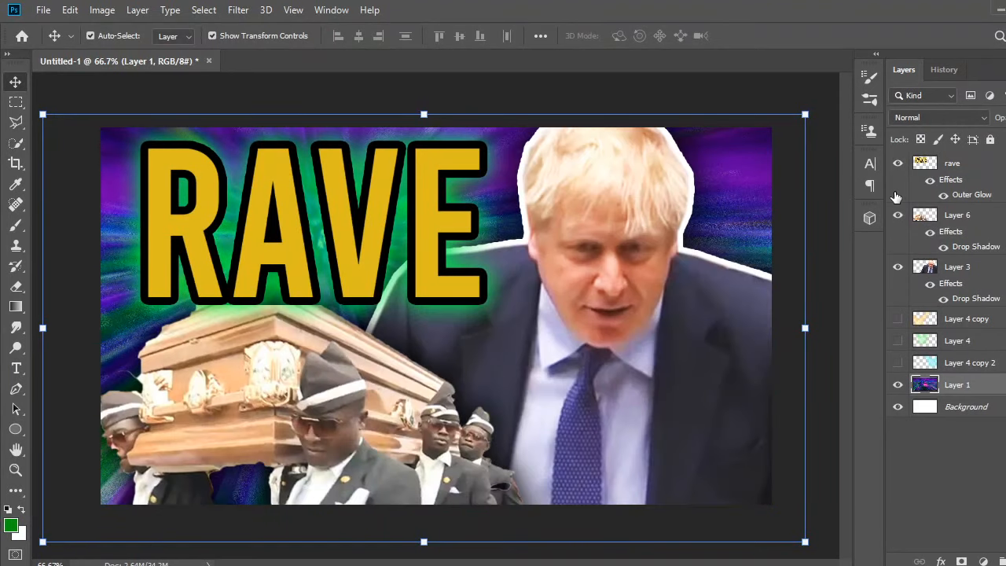
- Preview the three coloured light layers over the blurred background, and delete Layer 4 copy, Layer 4 and Layer 4 copy 2
click(898, 318)
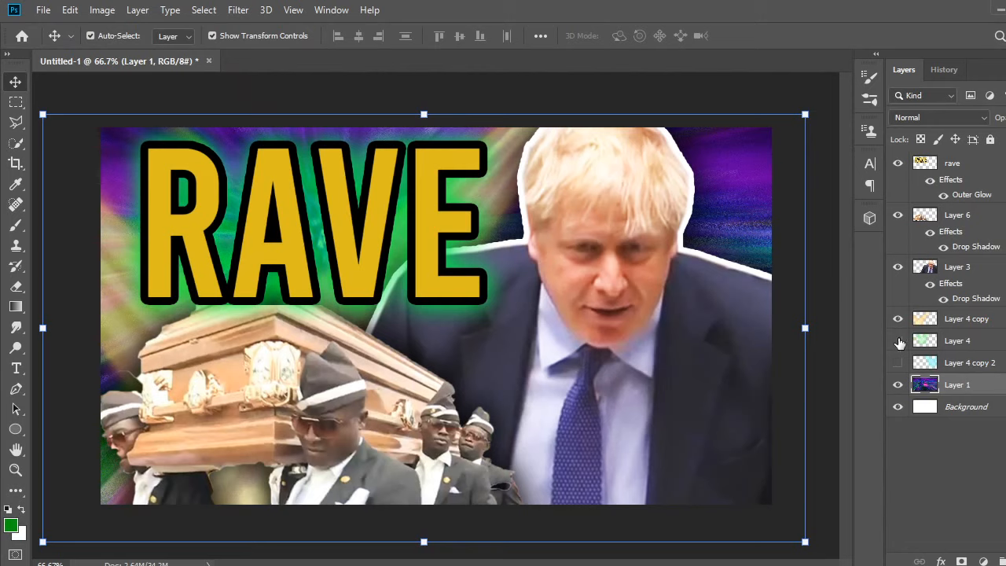
drag(901, 344, 898, 318)
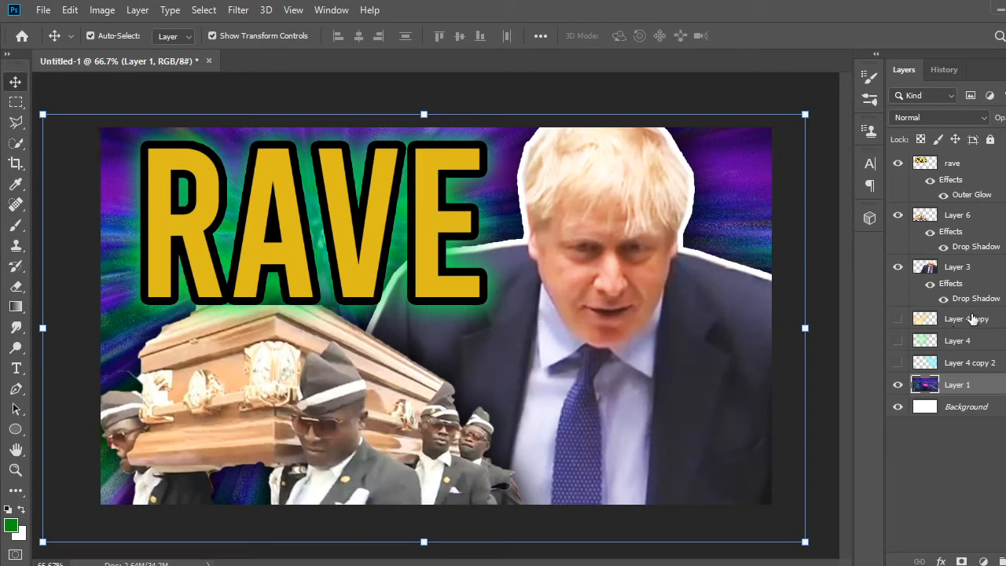
click(973, 318)
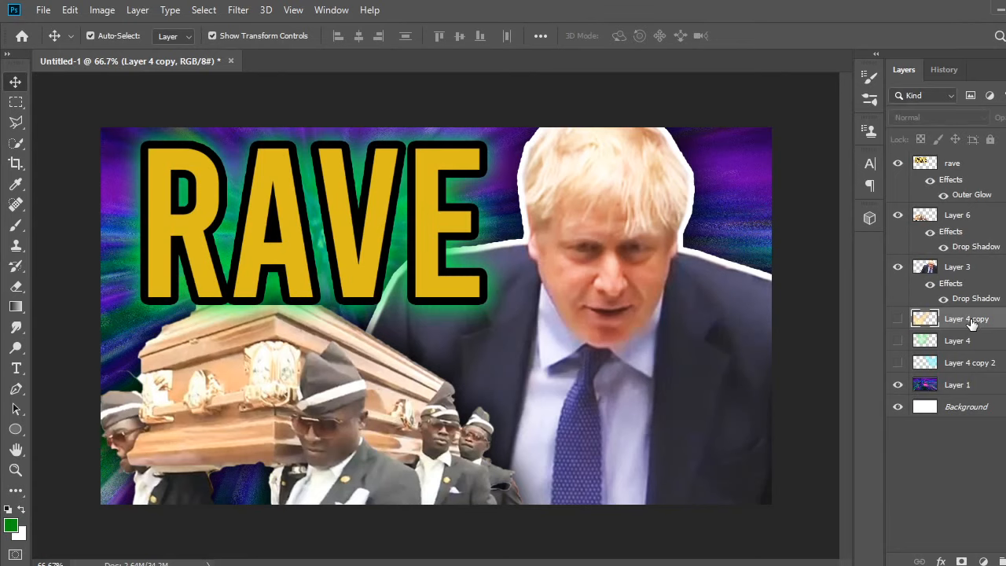
click(898, 318)
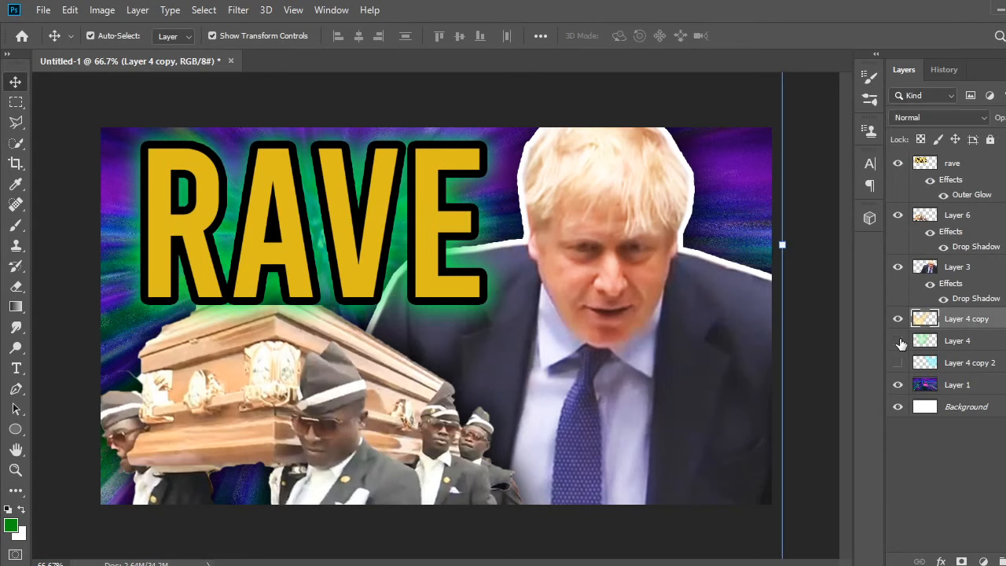
drag(901, 344, 899, 362)
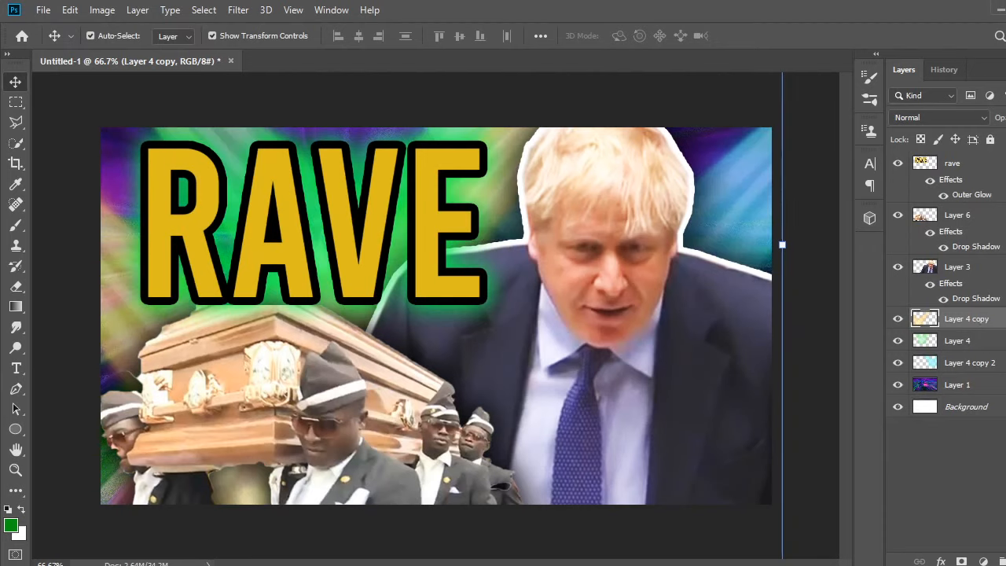
key(Delete)
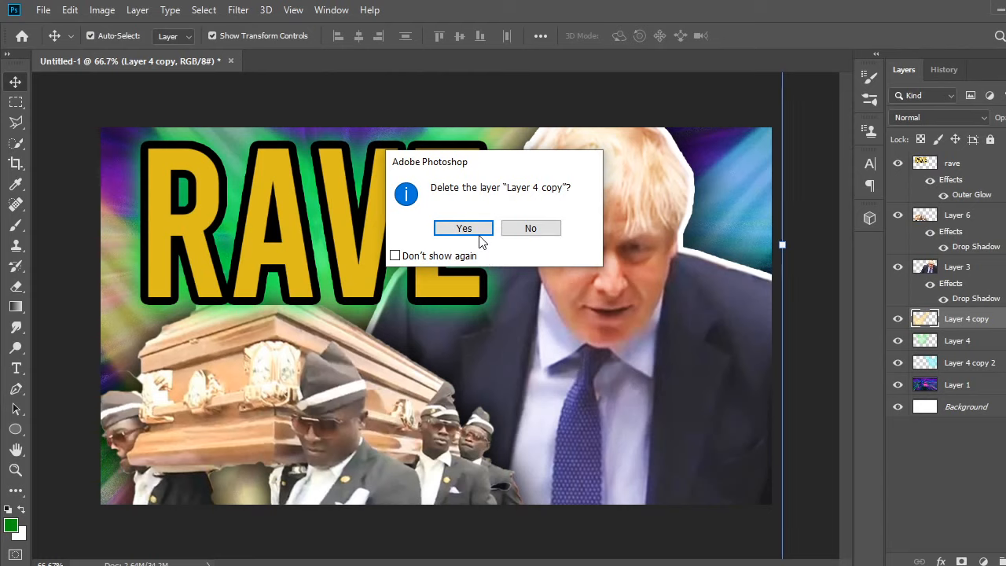
click(476, 231)
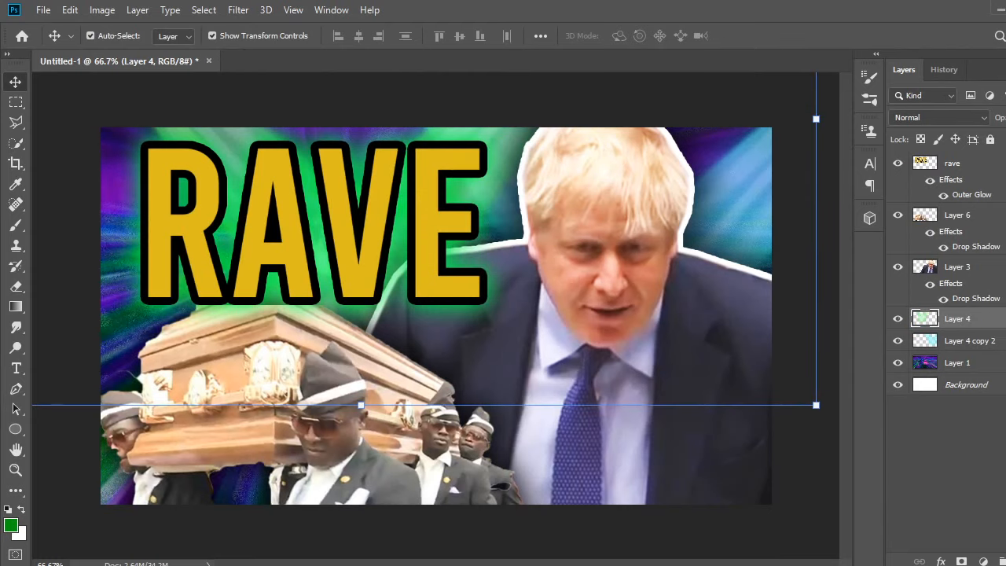
key(Delete)
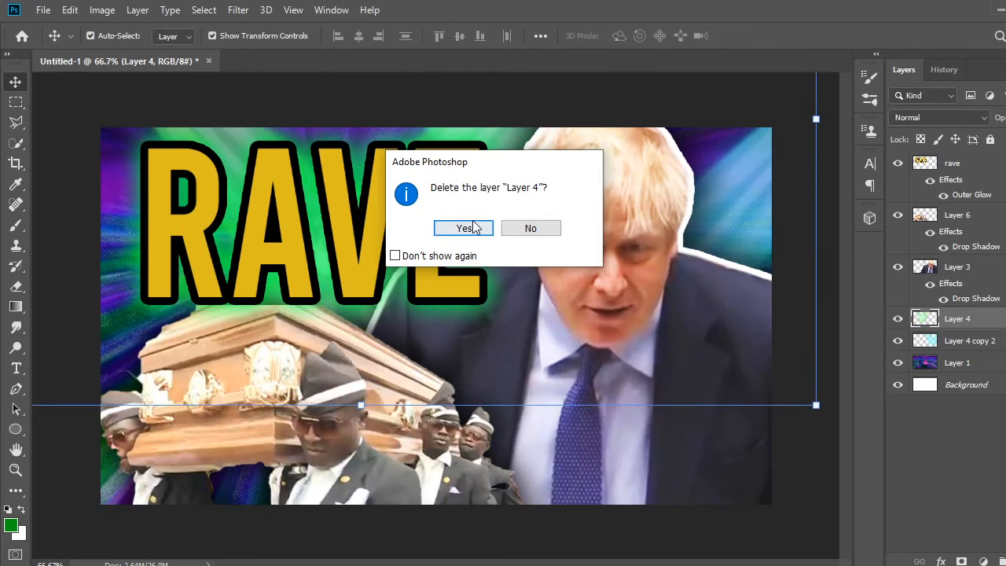
click(475, 228)
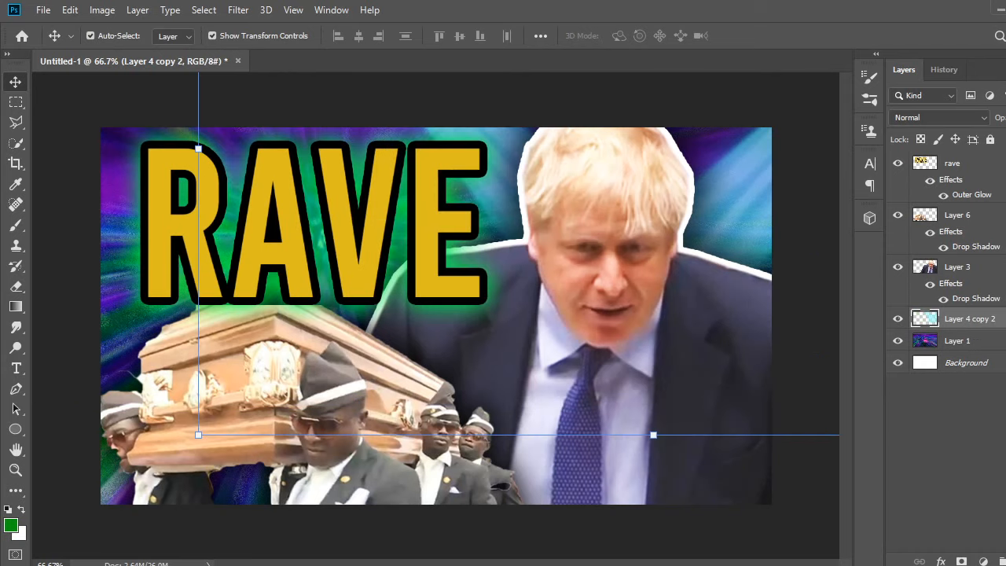
key(Delete)
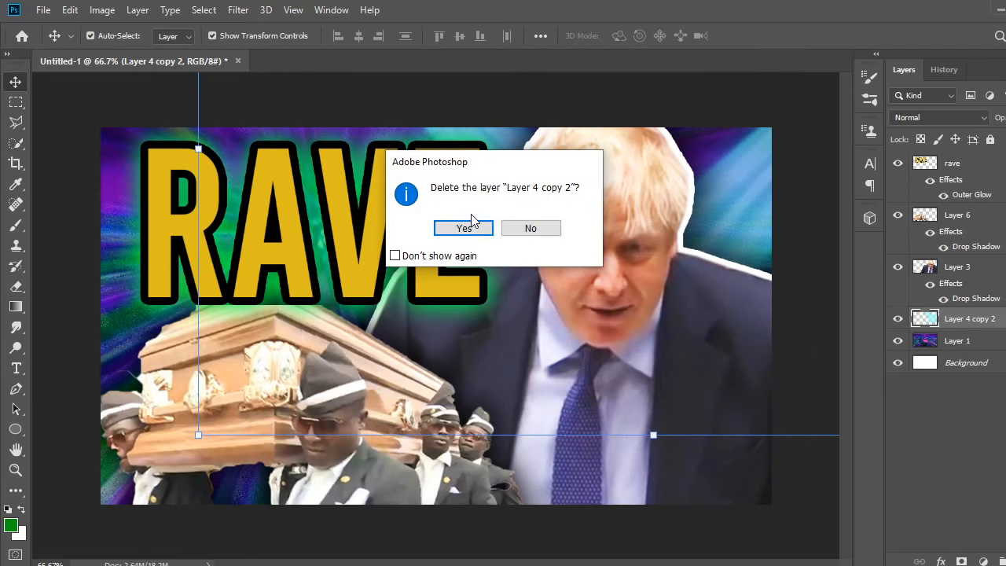
click(465, 228)
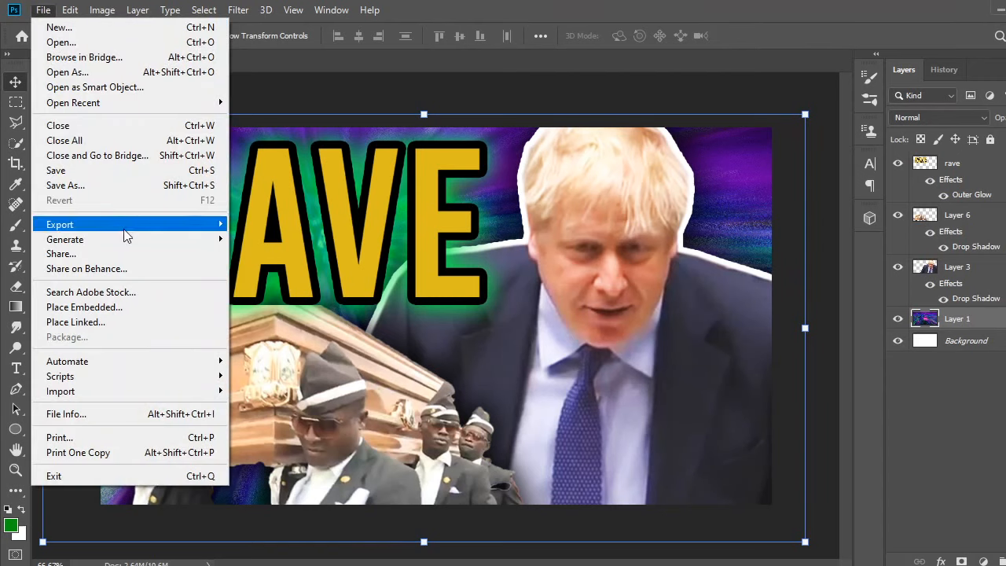
- Export the thumbnail with Save for Web as a JPEG High image named "rave thumbn" in the Jobby Thumbnails folder
mouse_move(125, 228)
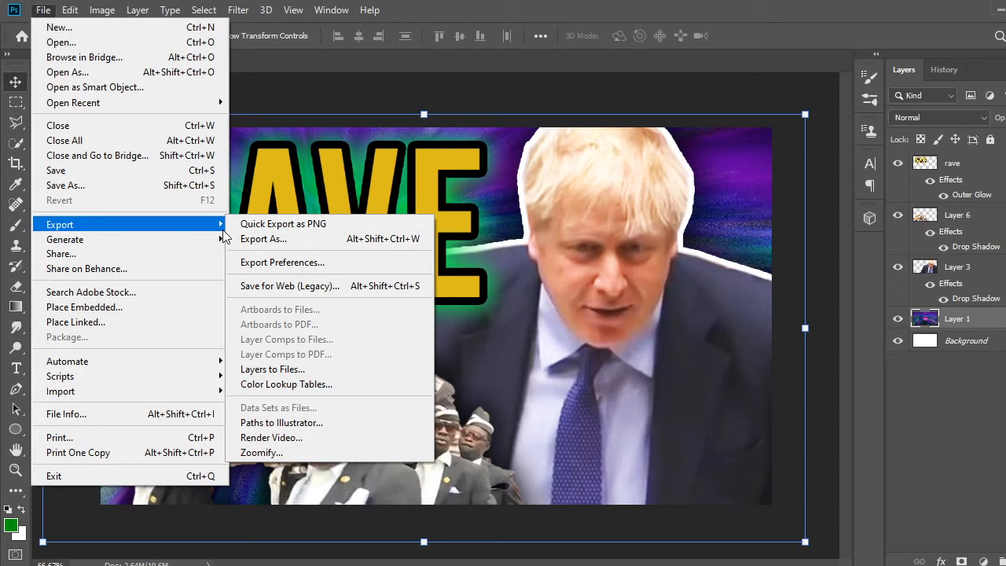
click(314, 288)
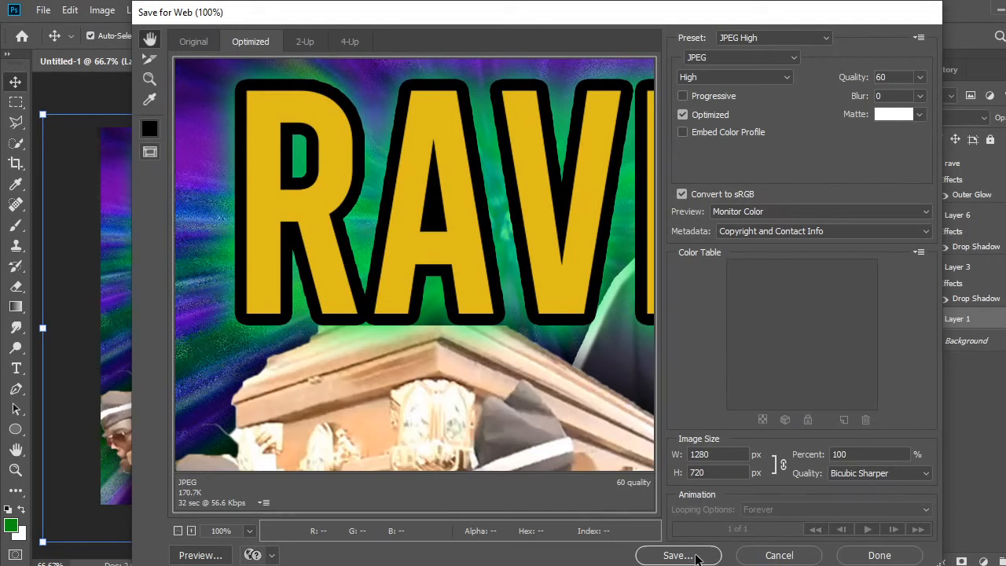
click(678, 555)
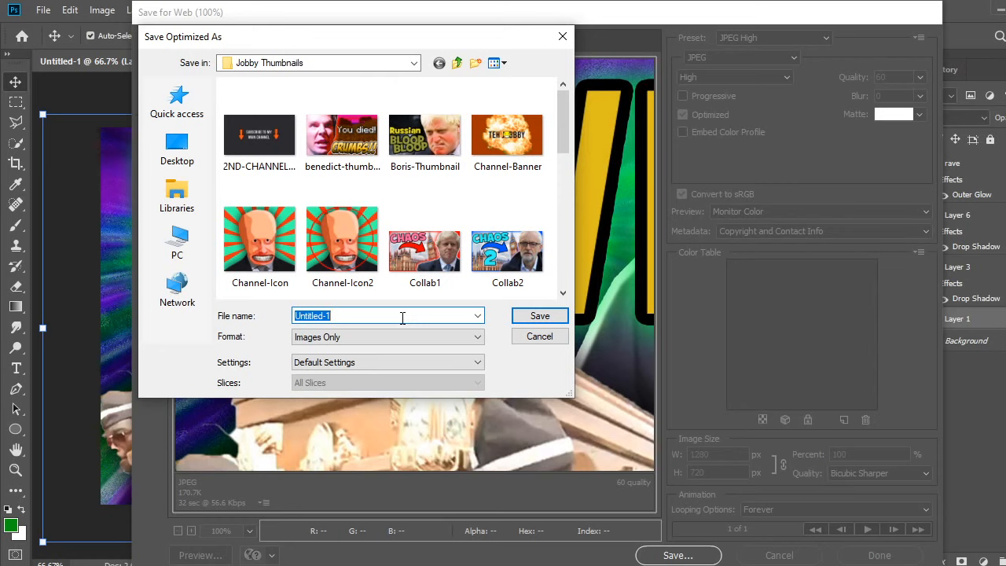
text(rave thumbn)
key(Return)
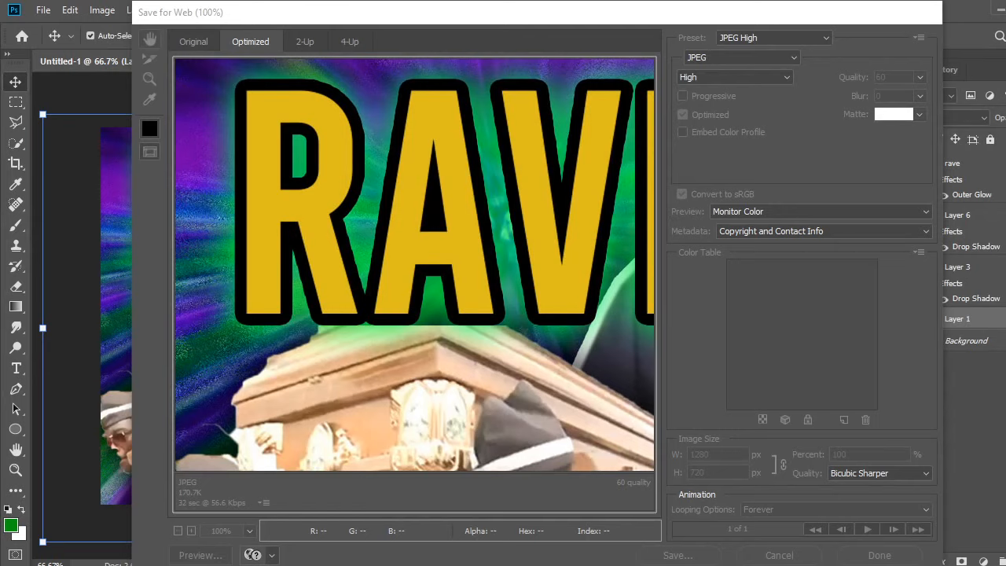
- Switch to Chrome and start a new video upload from the YouTube page
mouse_move(636, 564)
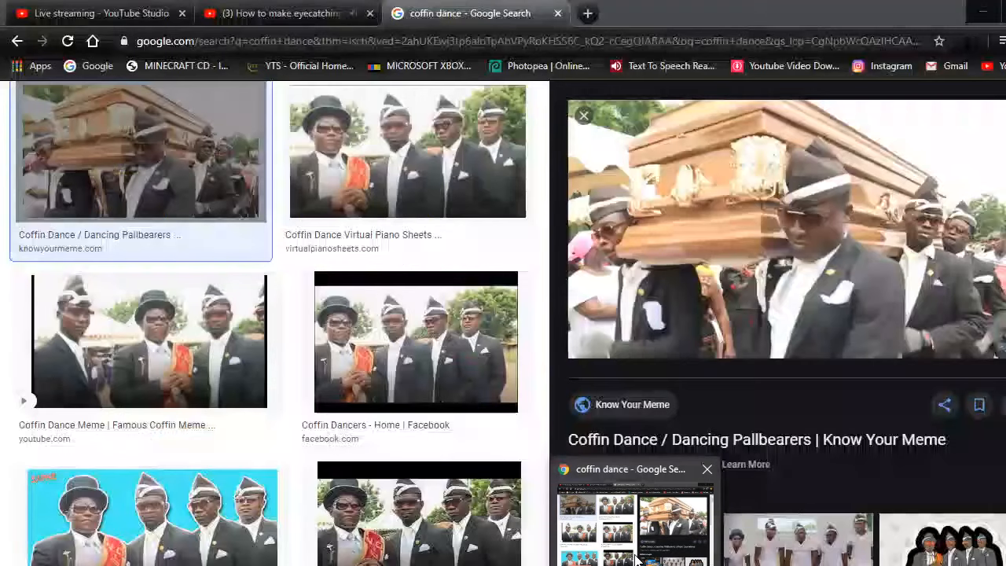
click(636, 560)
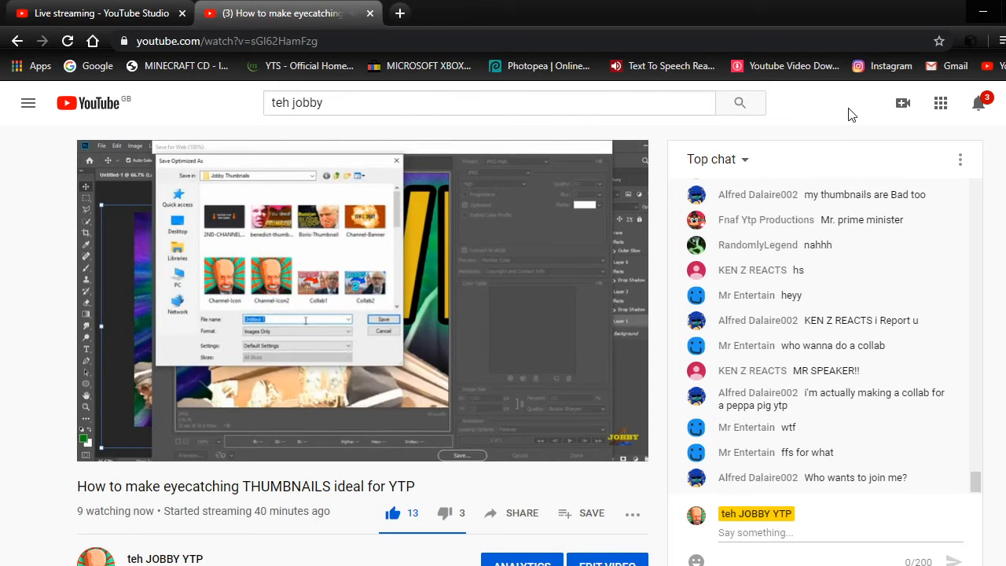
click(898, 115)
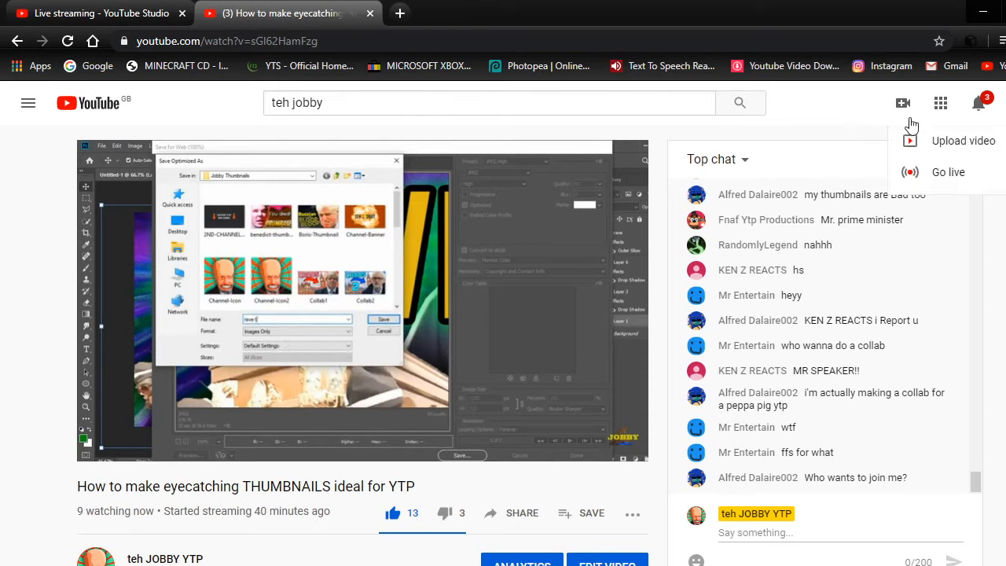
click(932, 146)
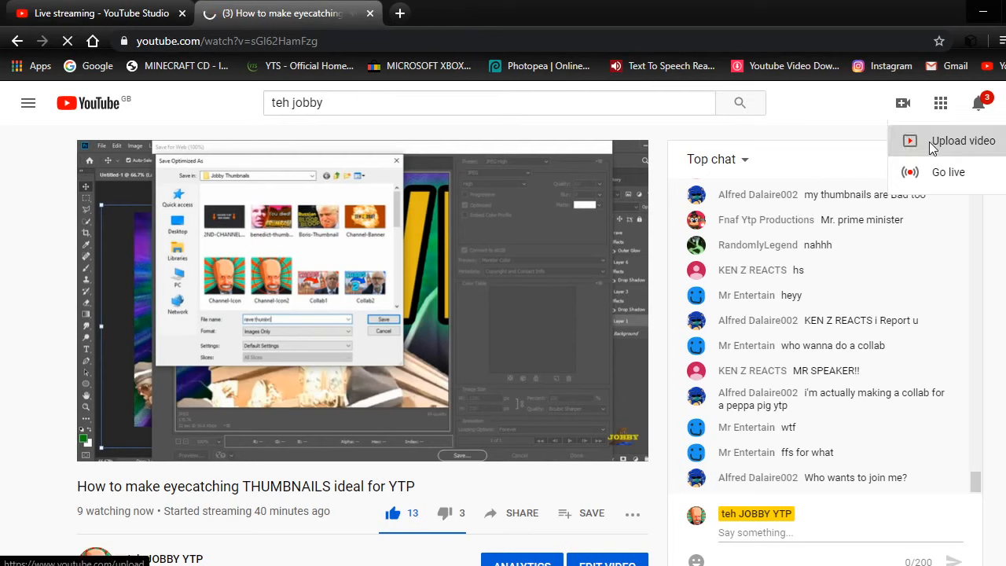
click(812, 254)
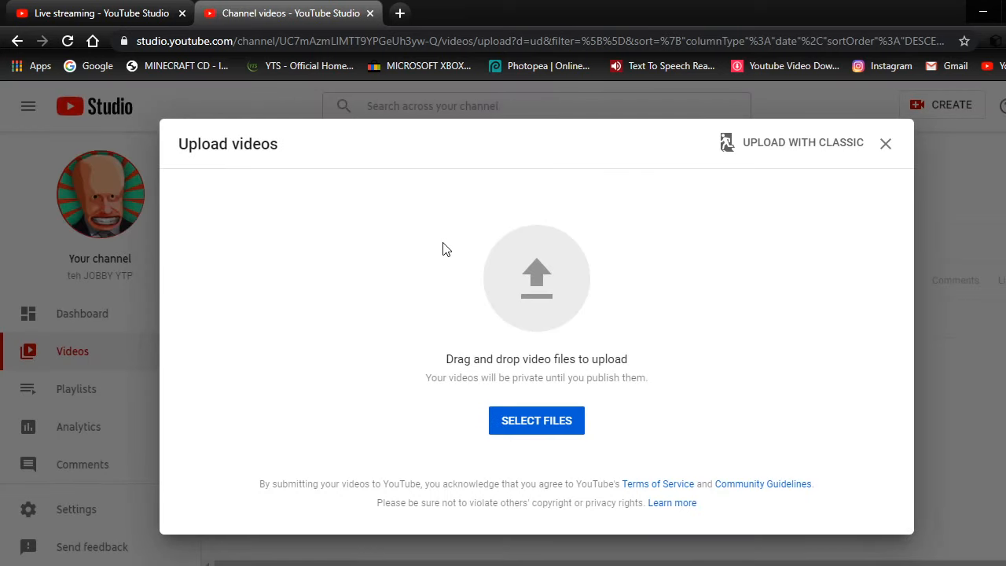
- Select the video "coffin dance in the parliament" from the Celebrity Spring folder inside teh JOBBY in Documents for upload
click(537, 424)
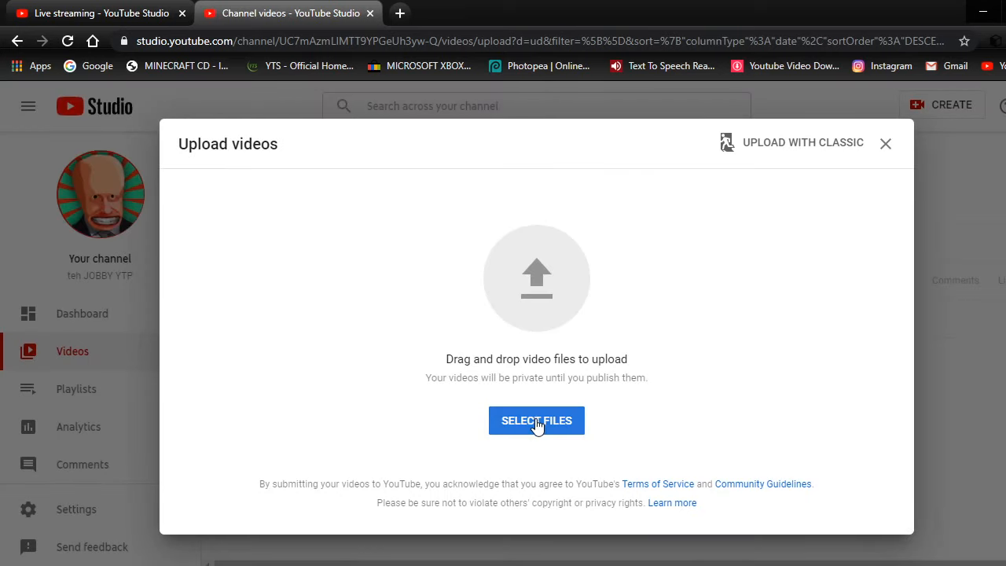
click(537, 425)
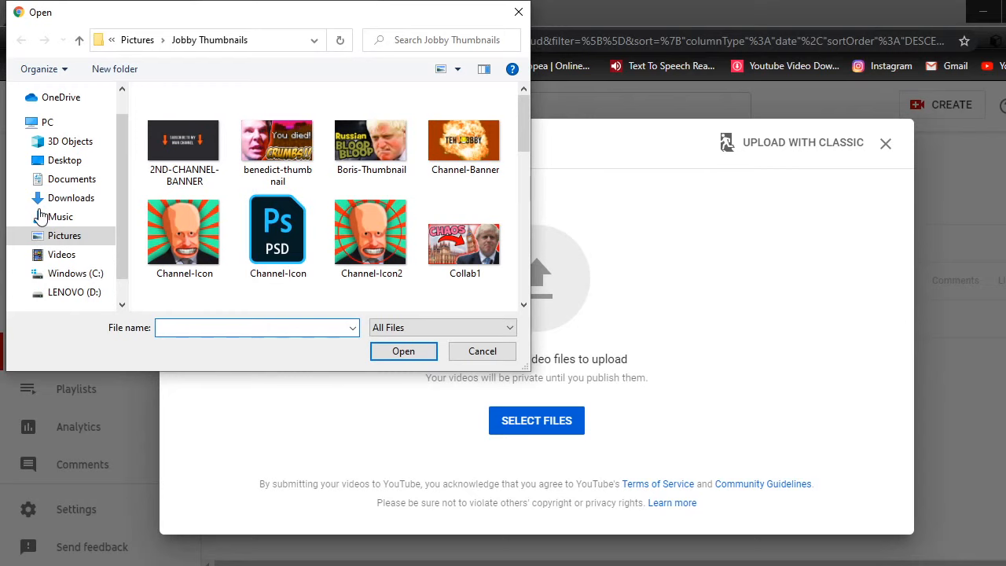
click(124, 180)
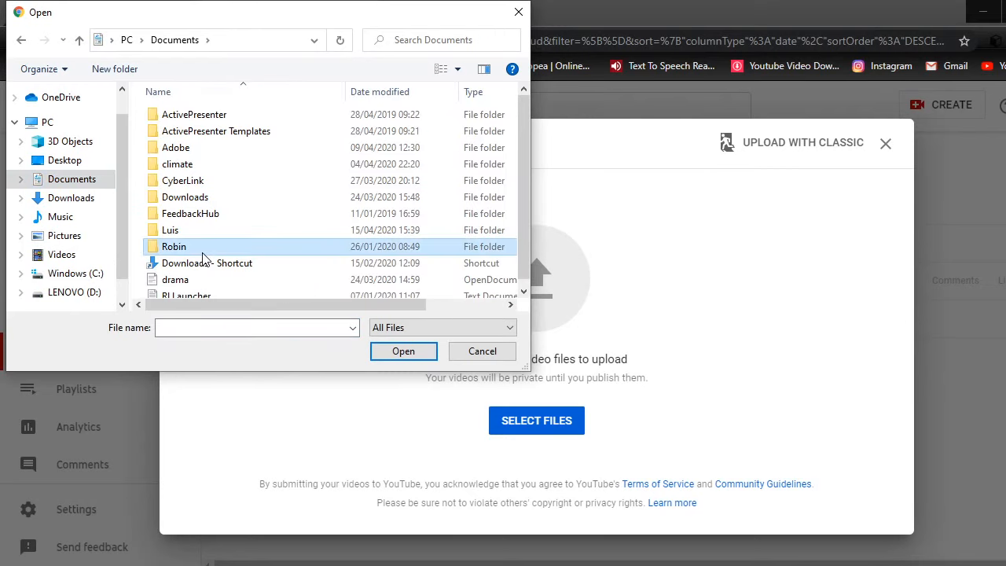
double_click(202, 255)
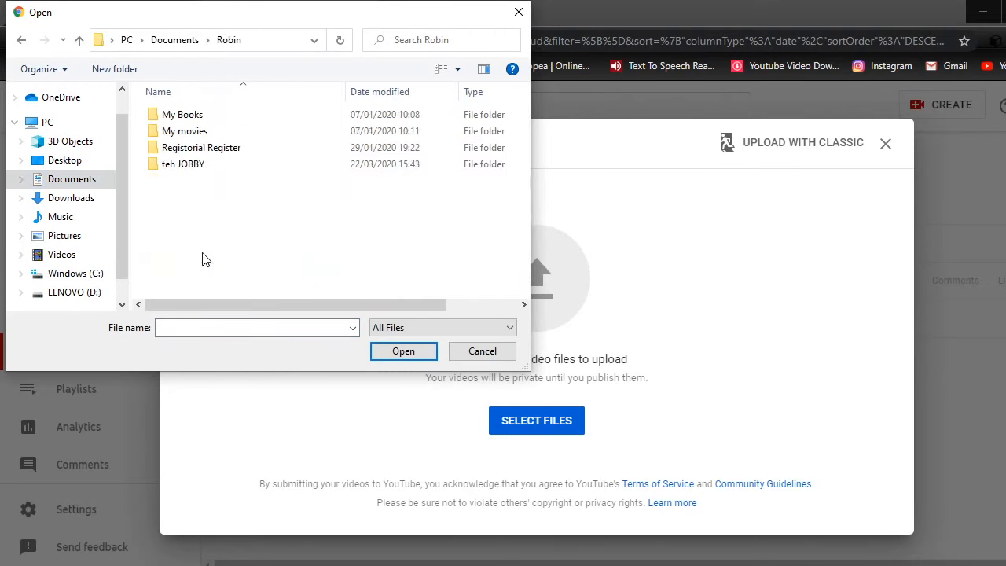
double_click(195, 169)
click(197, 136)
double_click(197, 134)
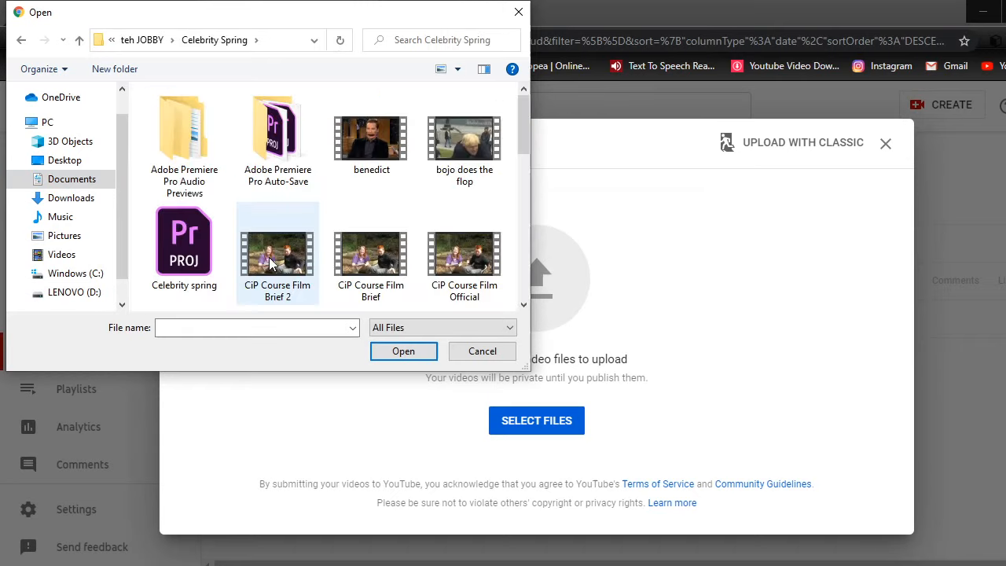
scroll(272, 263, down, 3)
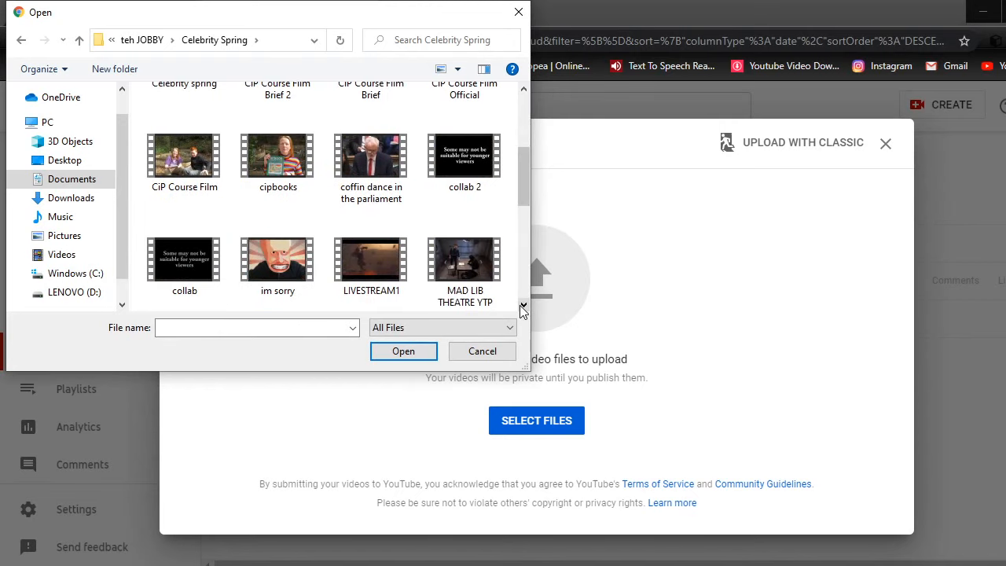
double_click(371, 169)
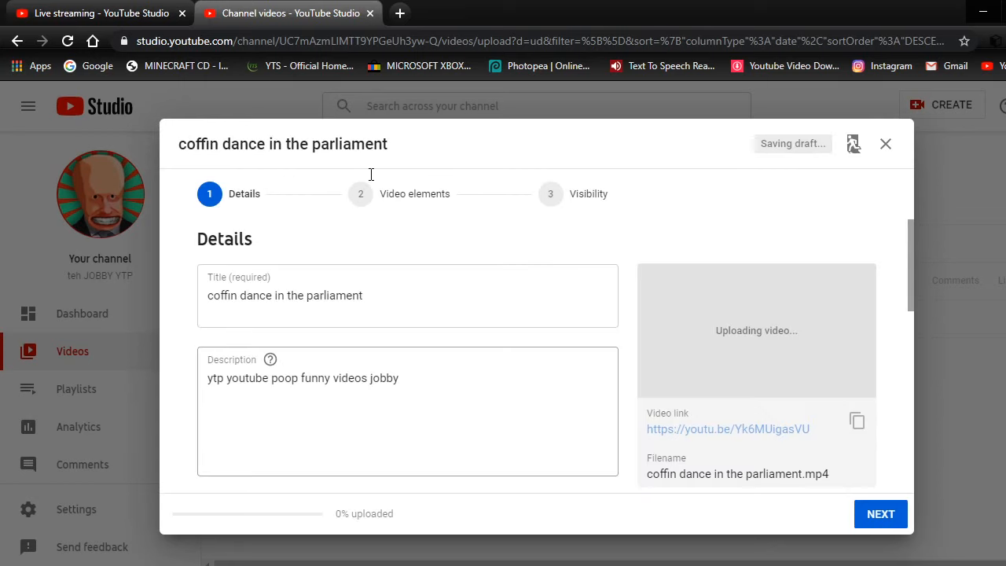
- Upload the finished RAVE image from the Jobby Thumbnails folder in Pictures as the video's custom thumbnail
click(410, 300)
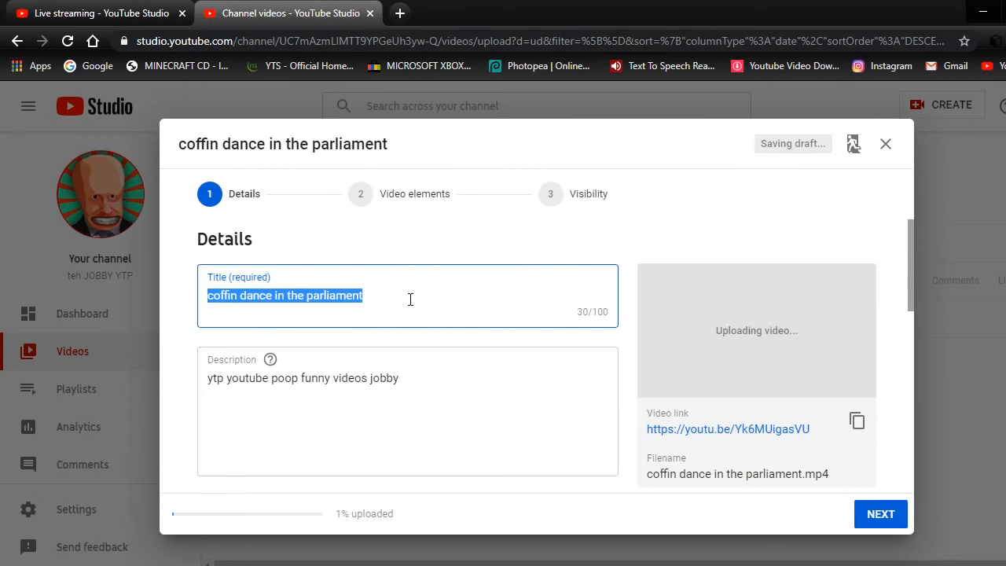
scroll(410, 299, down, 3)
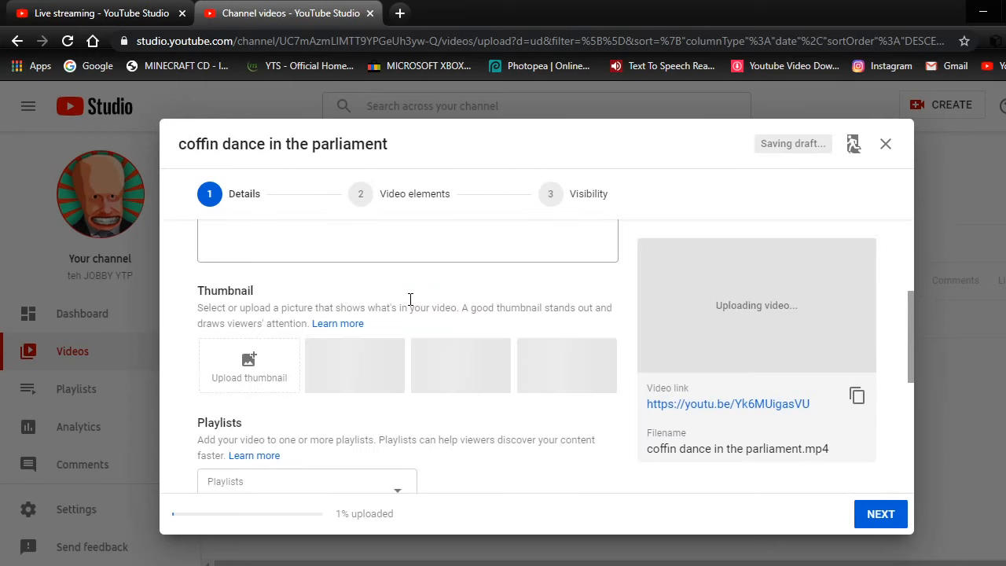
scroll(268, 329, down, 1)
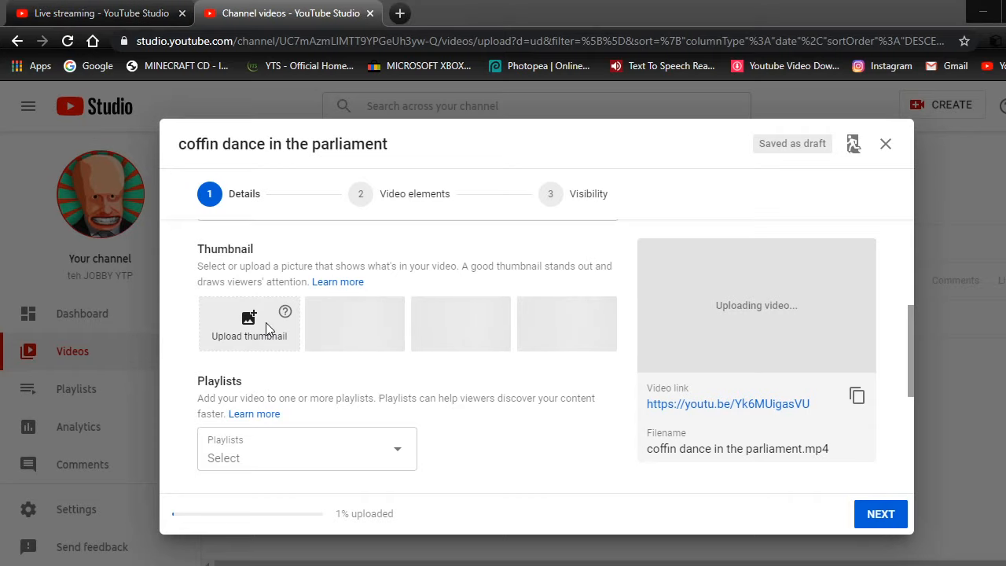
click(267, 328)
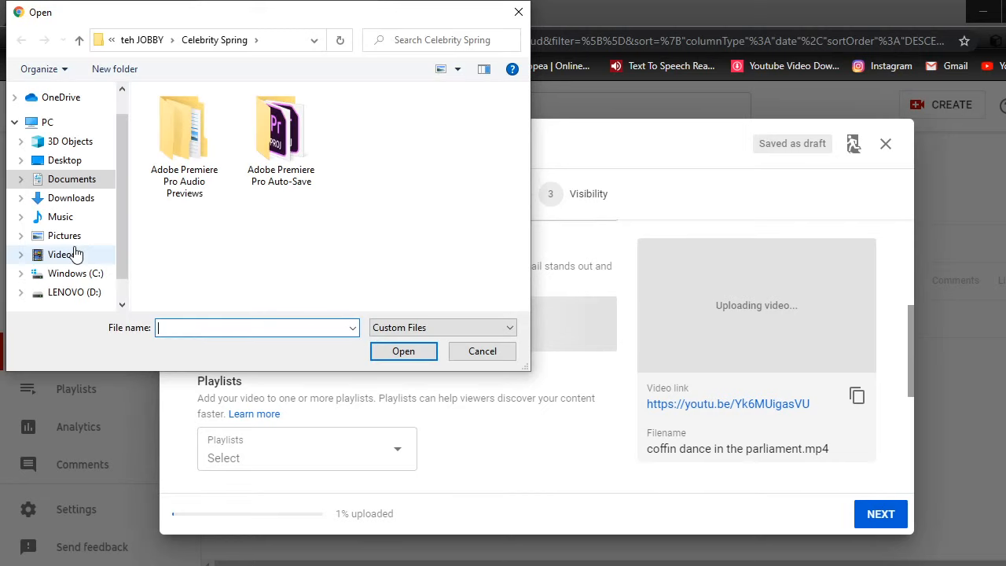
click(79, 244)
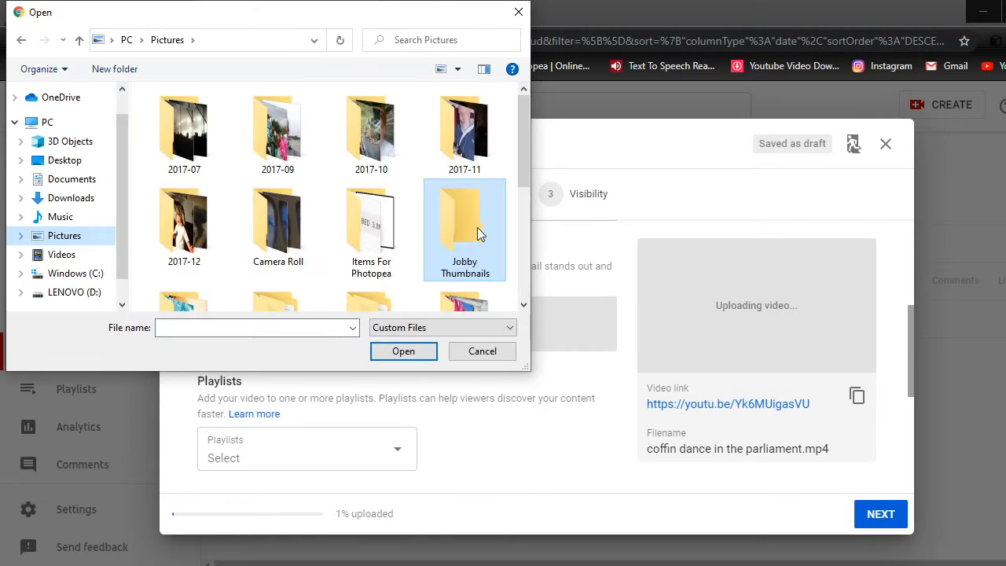
double_click(477, 228)
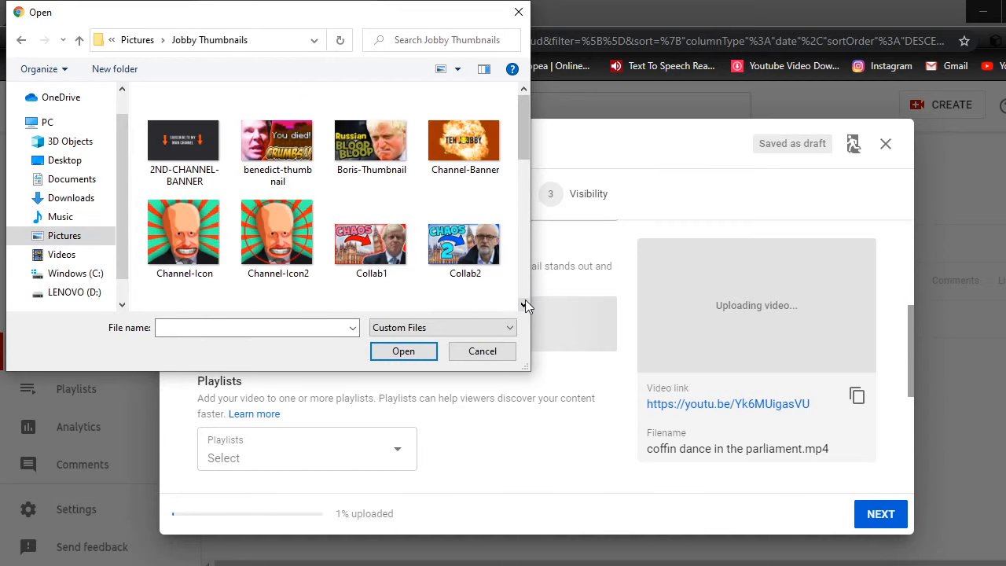
click(524, 305)
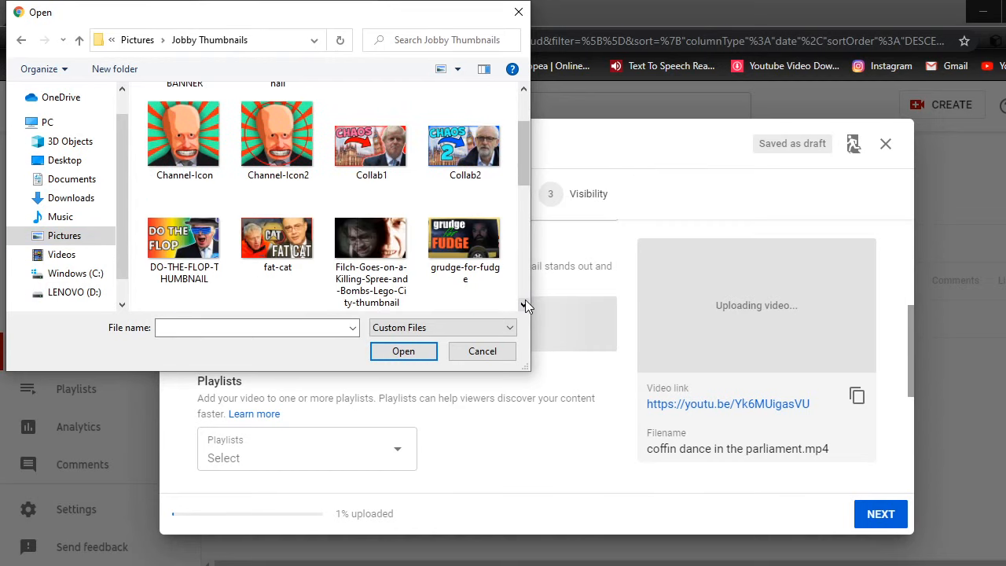
click(525, 303)
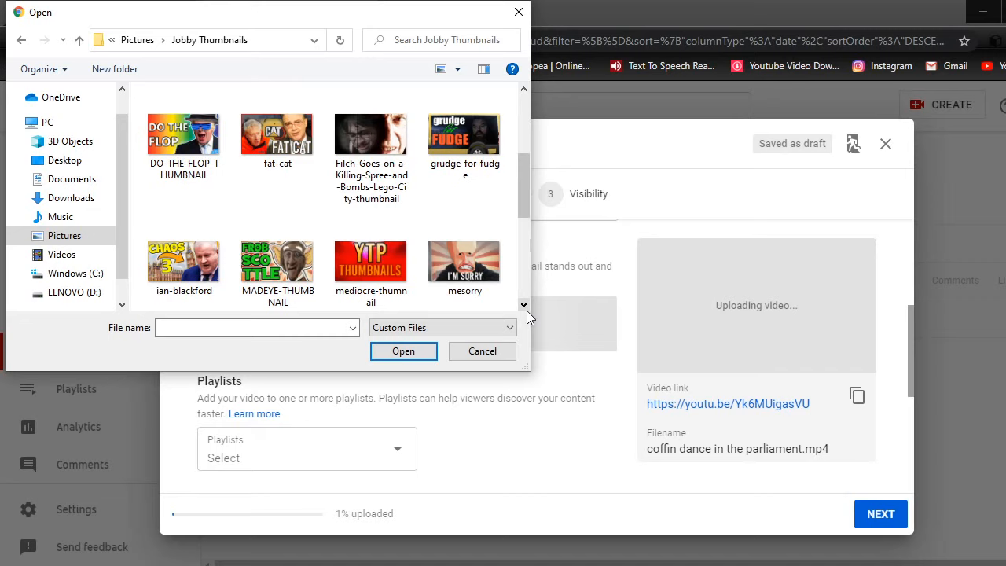
click(523, 305)
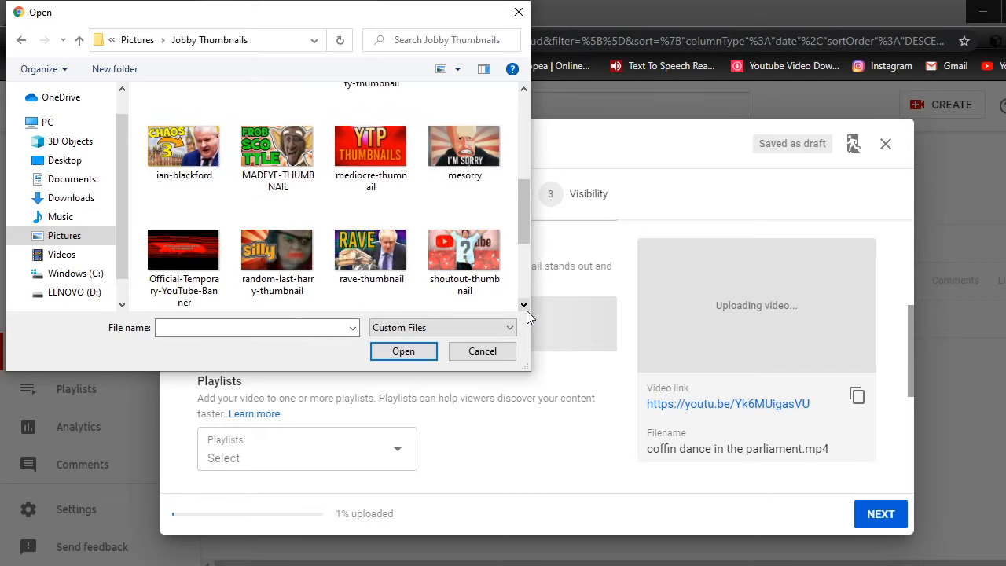
key(Escape)
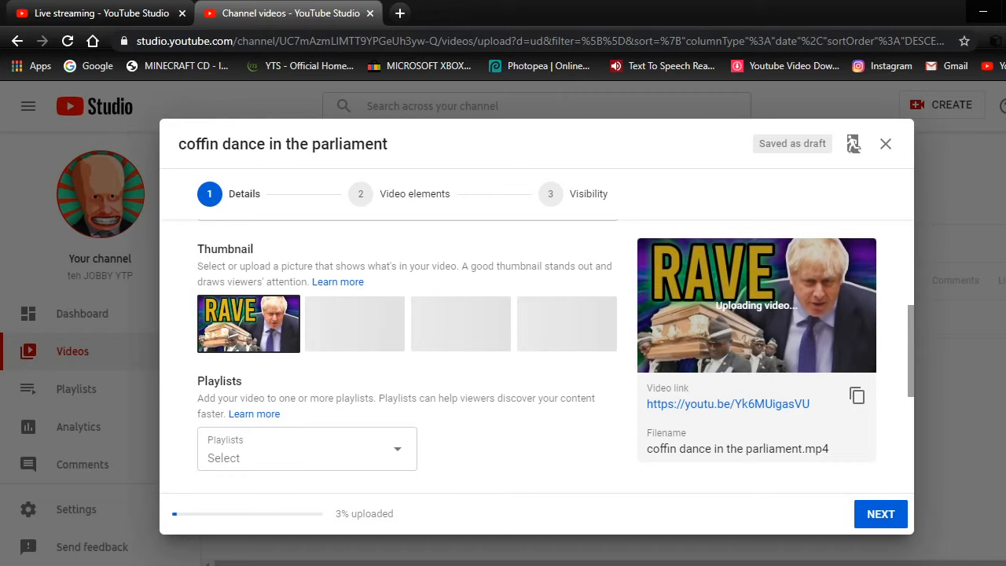
- Switch to OBS and open its settings
key(alt+Tab)
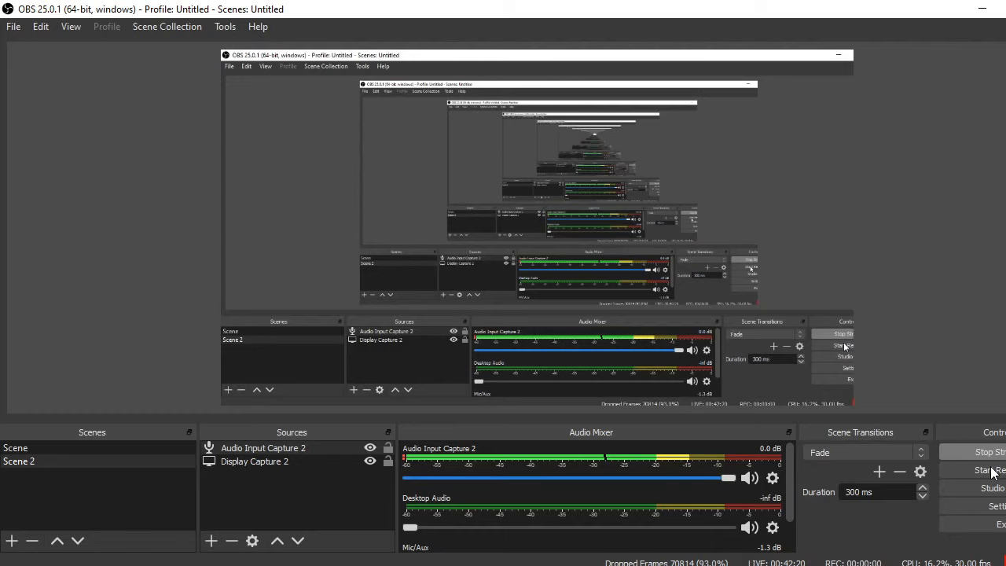
click(997, 507)
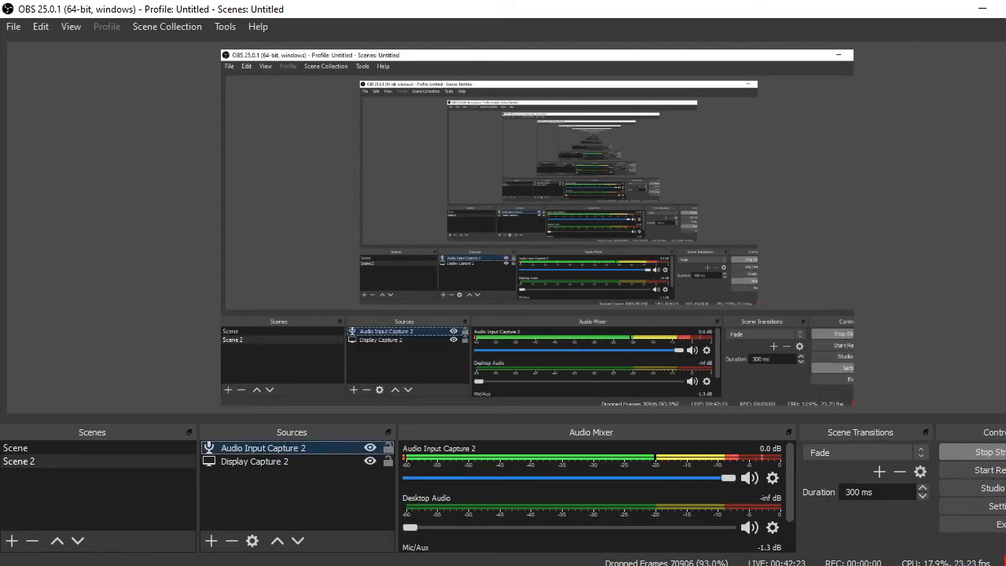